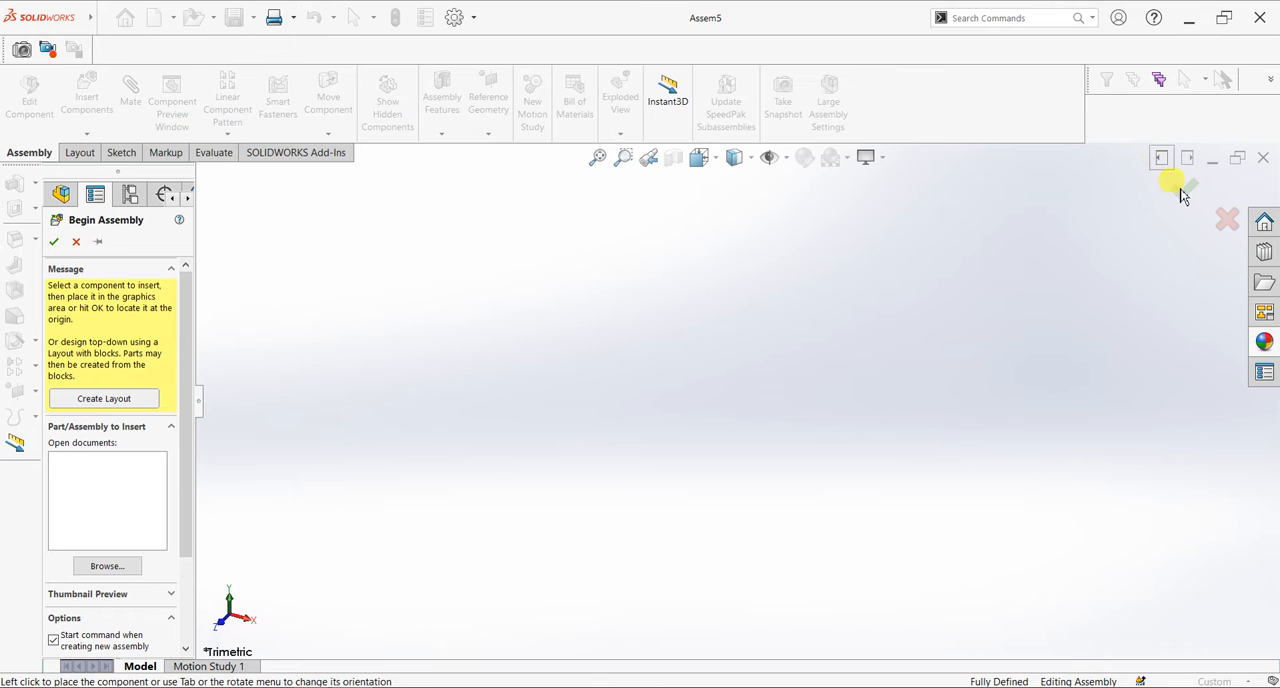
# - Cancel and close the empty assembly, and create a new part document
pyautogui.click(1227, 219)
pyautogui.click(1262, 158)
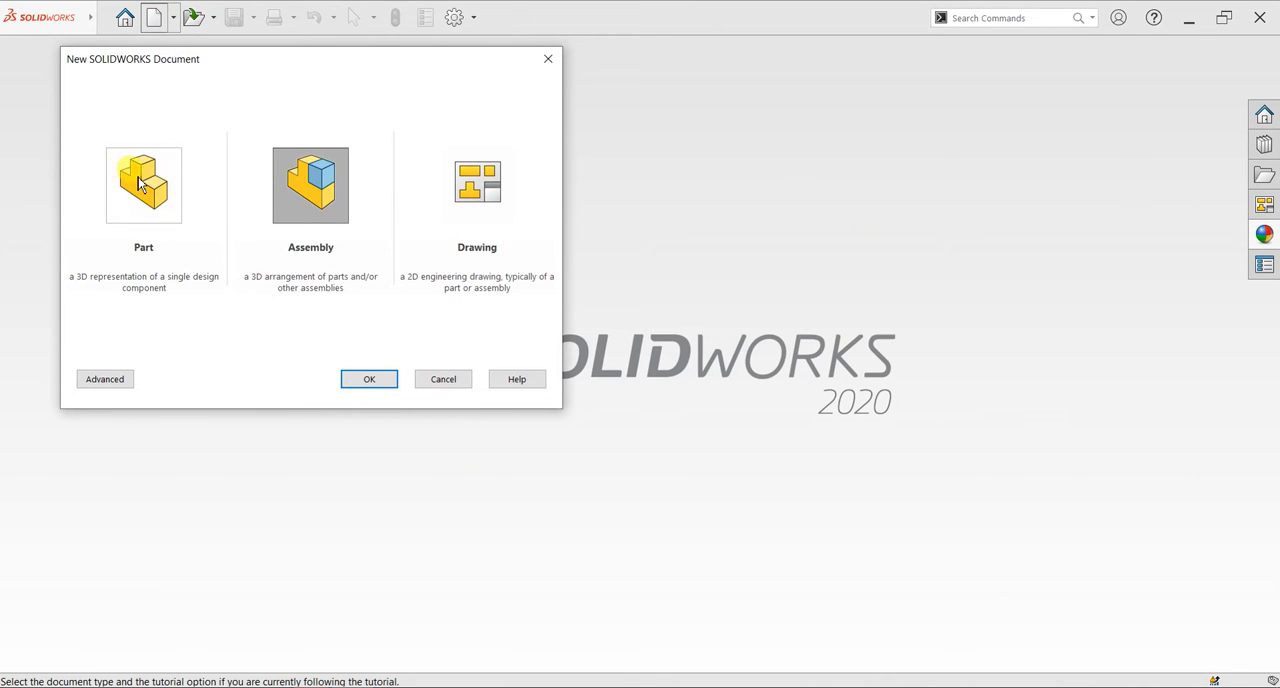
pyautogui.click(147, 184)
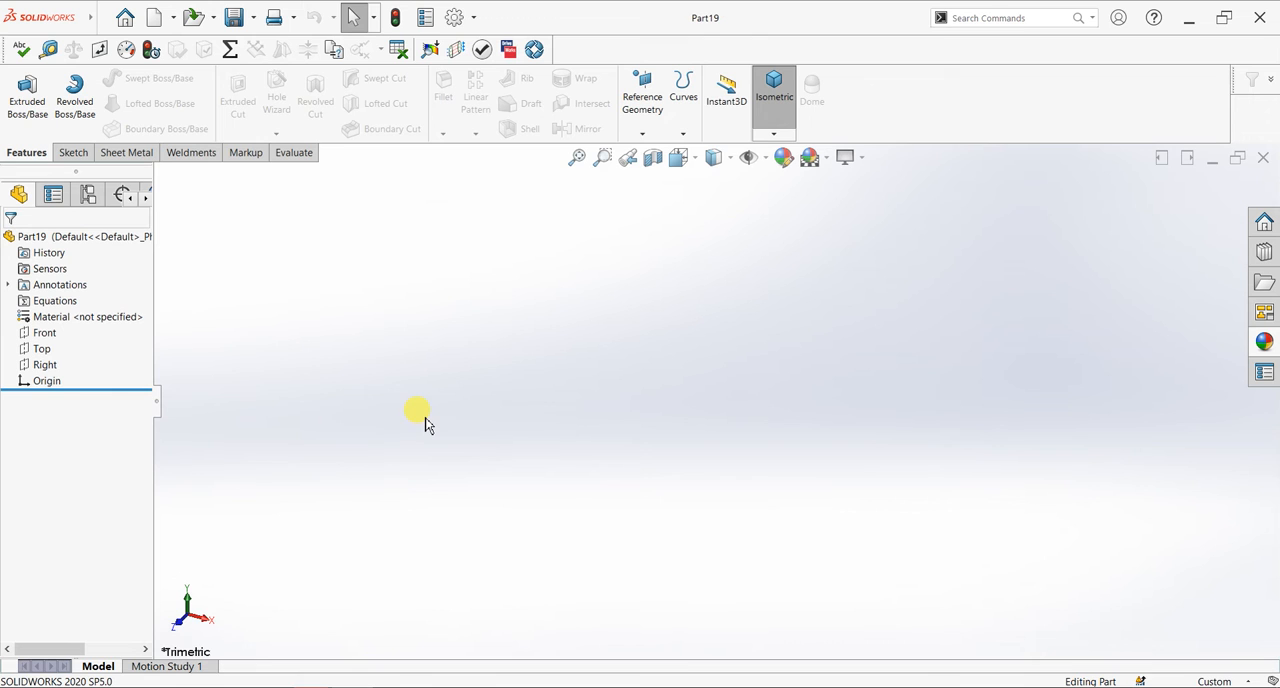
# - Start a sketch on the Top plane and draw a center rectangle about 205 mm wide from the origin
pyautogui.click(72, 152)
pyautogui.click(21, 95)
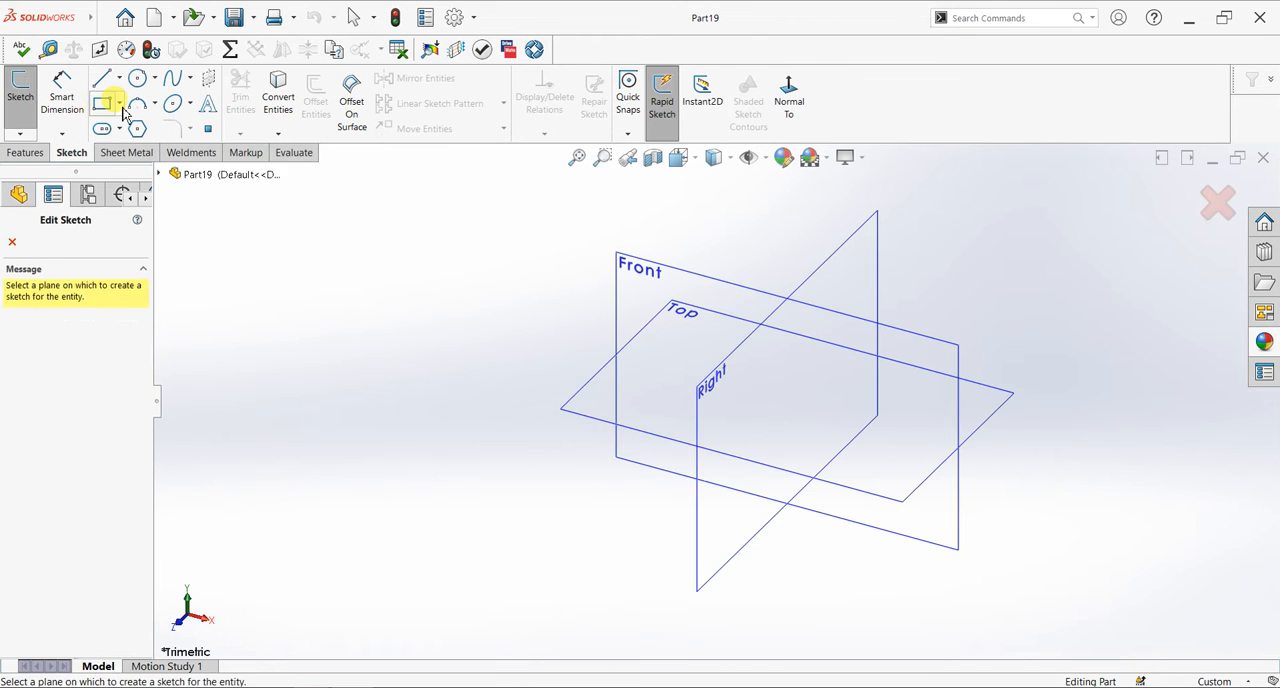
pyautogui.click(591, 397)
pyautogui.click(119, 104)
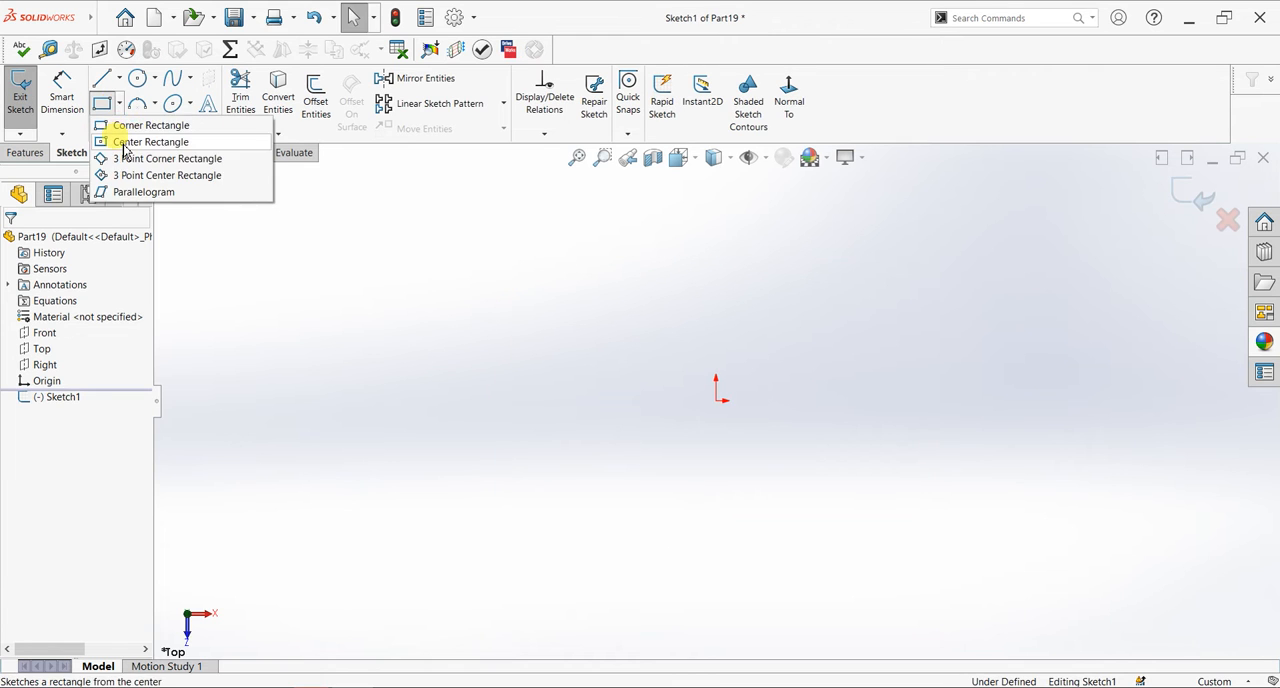
pyautogui.click(115, 139)
pyautogui.click(717, 401)
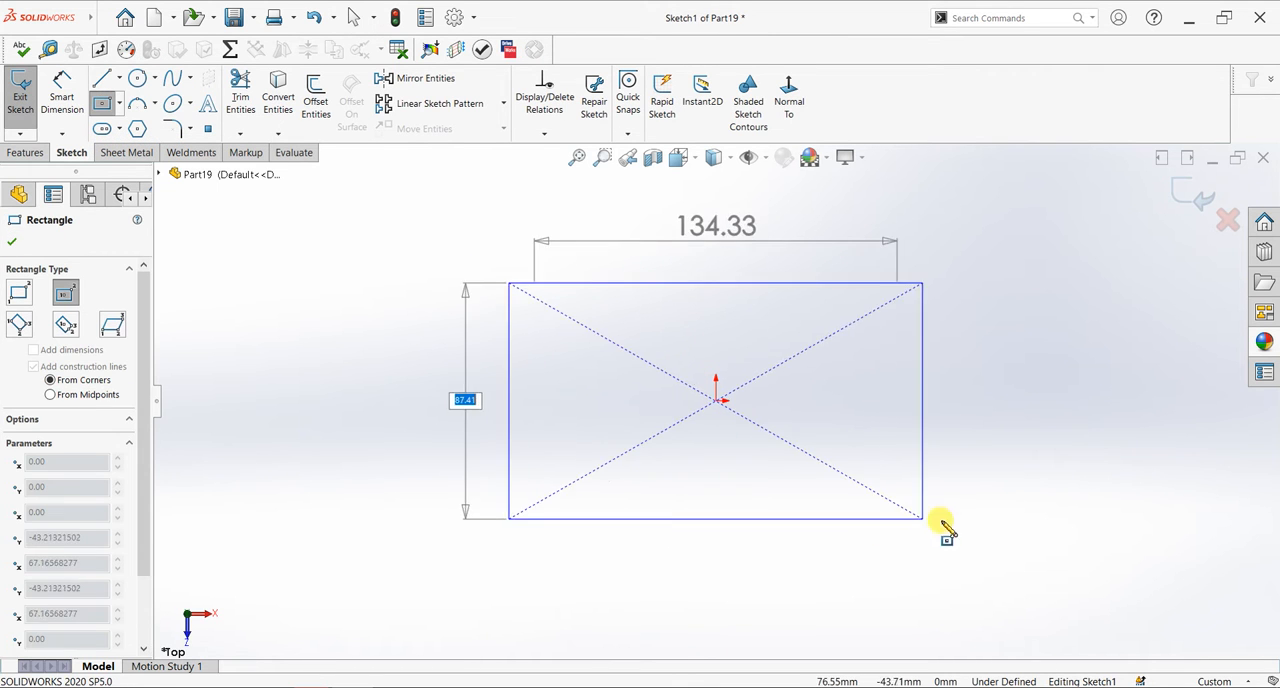
pyautogui.click(992, 548)
# - Dimension the rectangle's horizontal upper edge and set its length to 94 mm
pyautogui.click(61, 92)
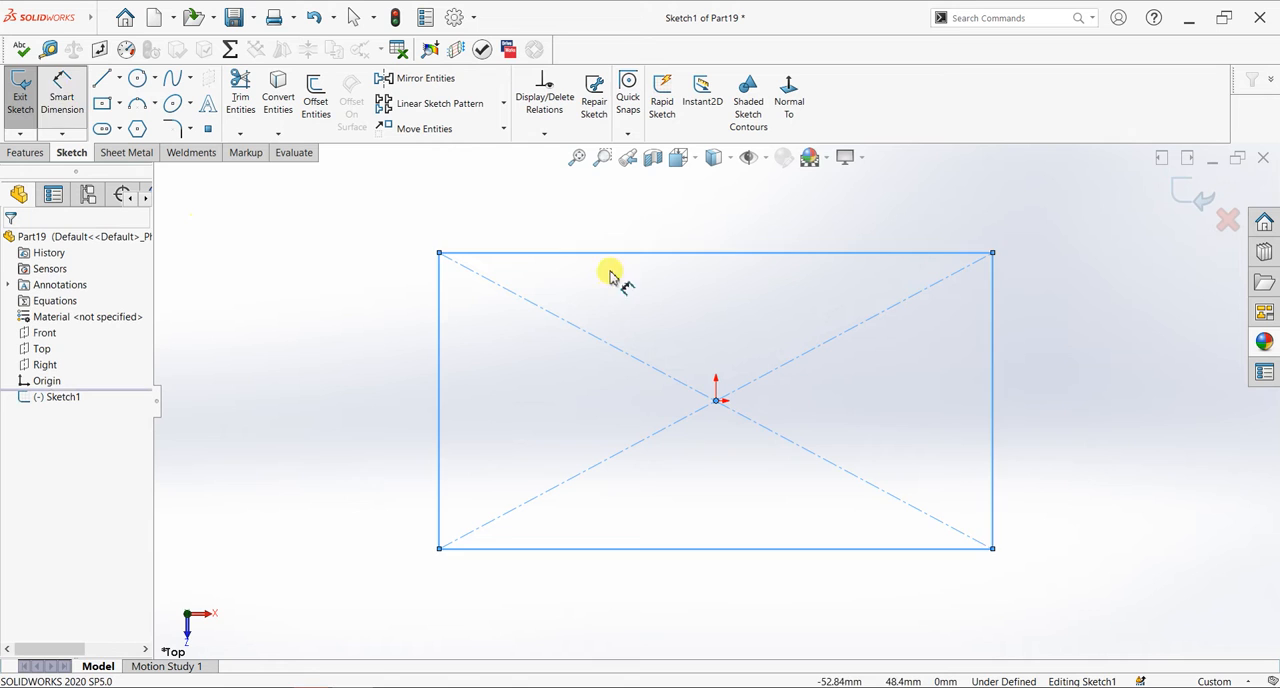
pyautogui.click(688, 222)
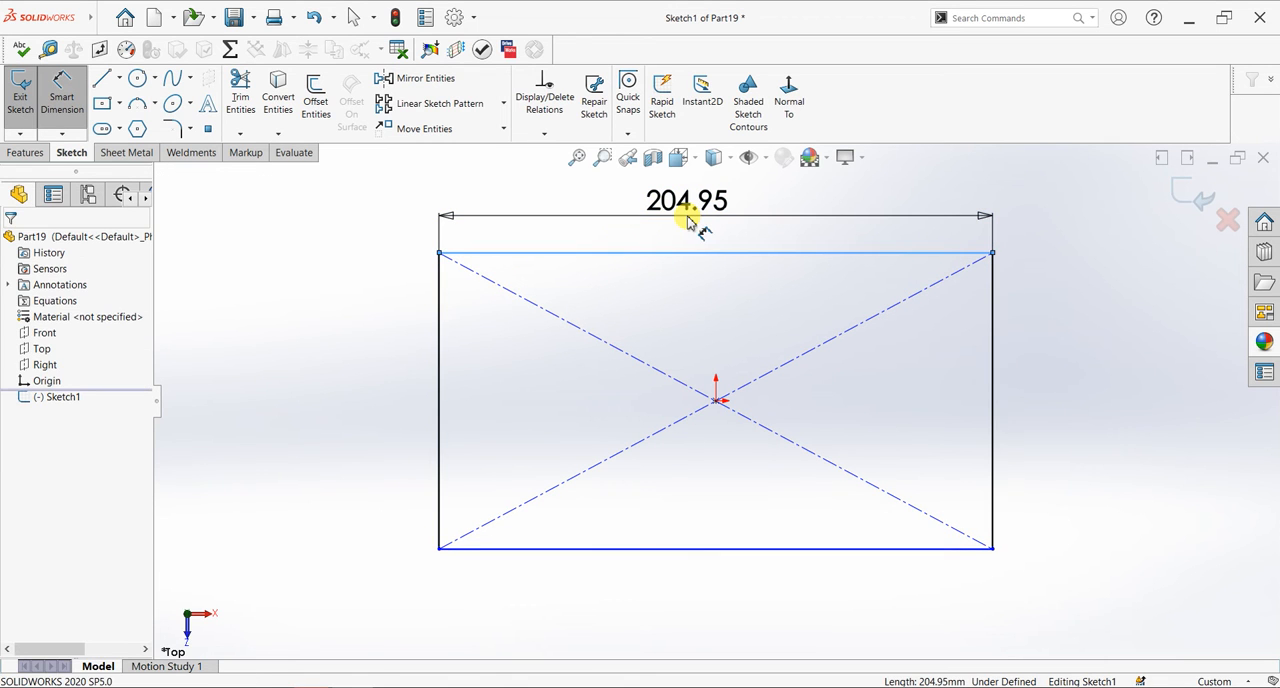
pyautogui.click(688, 222)
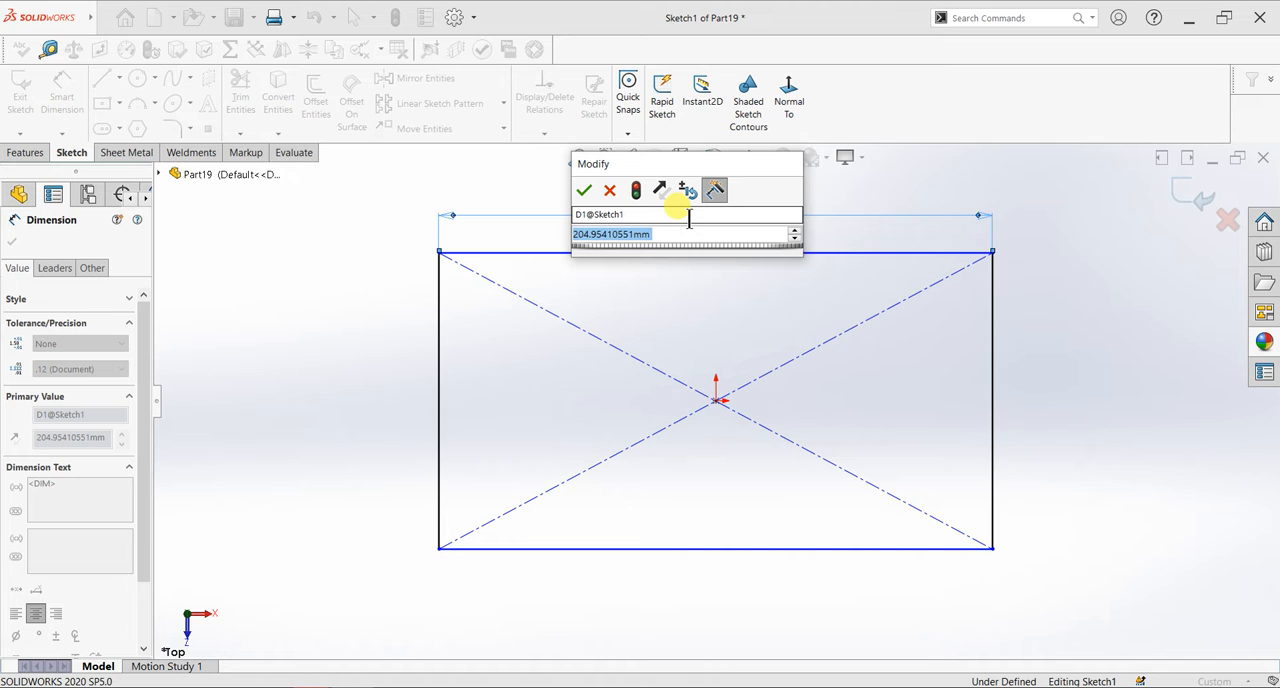
pyautogui.write('94')
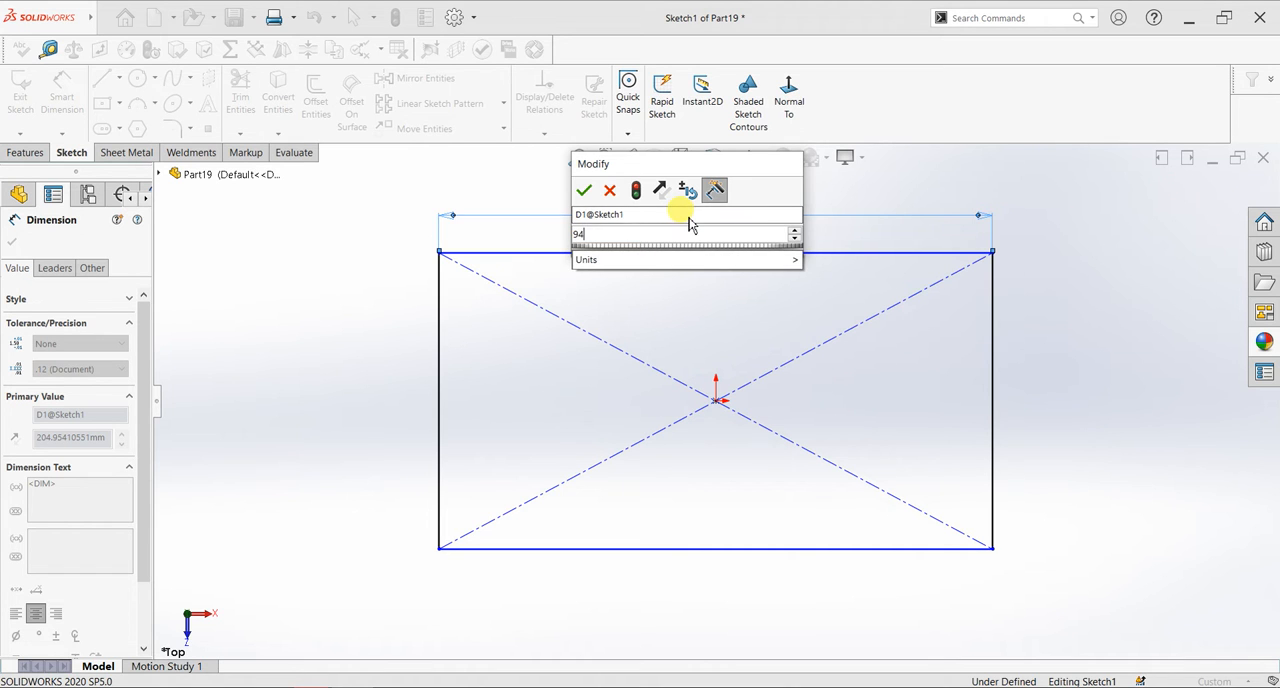
pyautogui.press('Return')
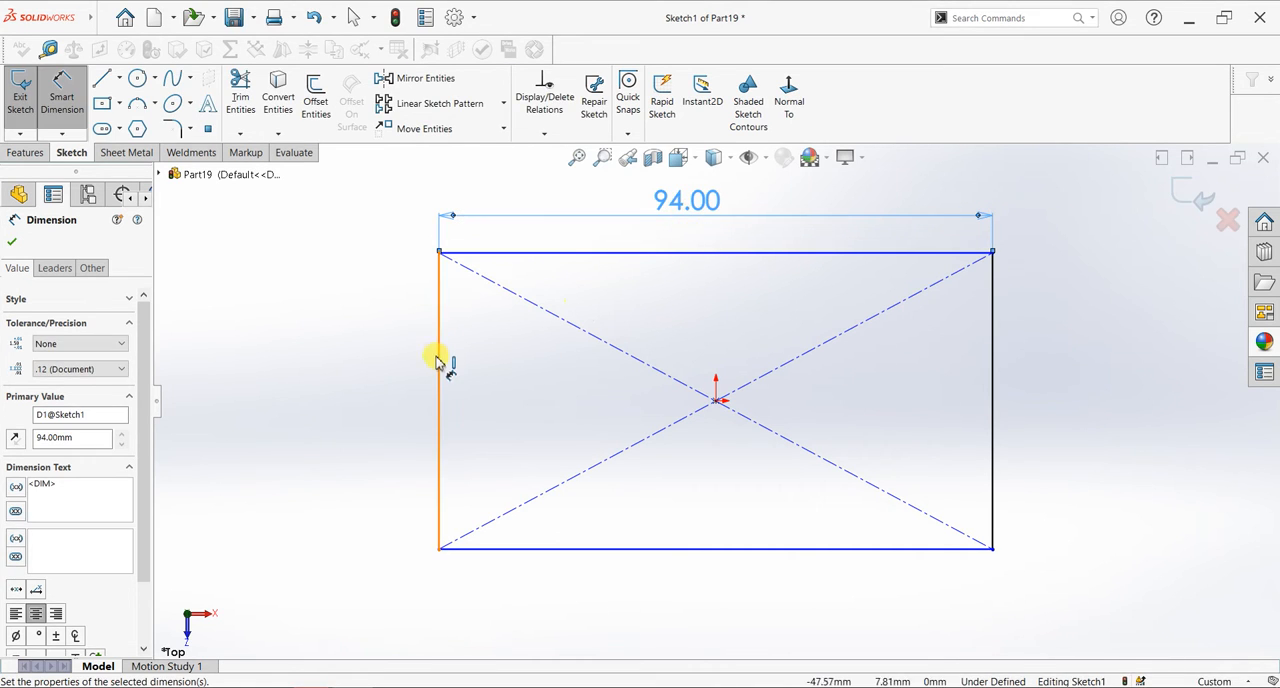
# - Dimension the rectangle's vertical side, set it to 54 mm, and finish dimensioning
pyautogui.click(338, 380)
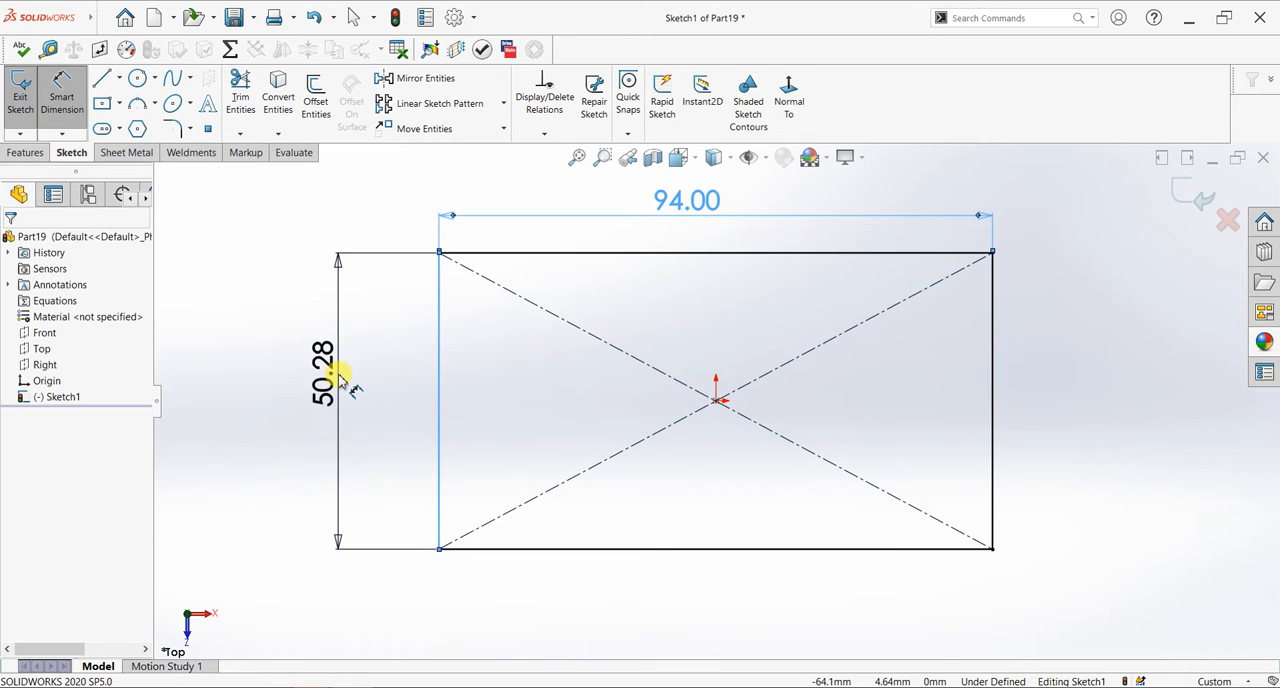
pyautogui.click(338, 376)
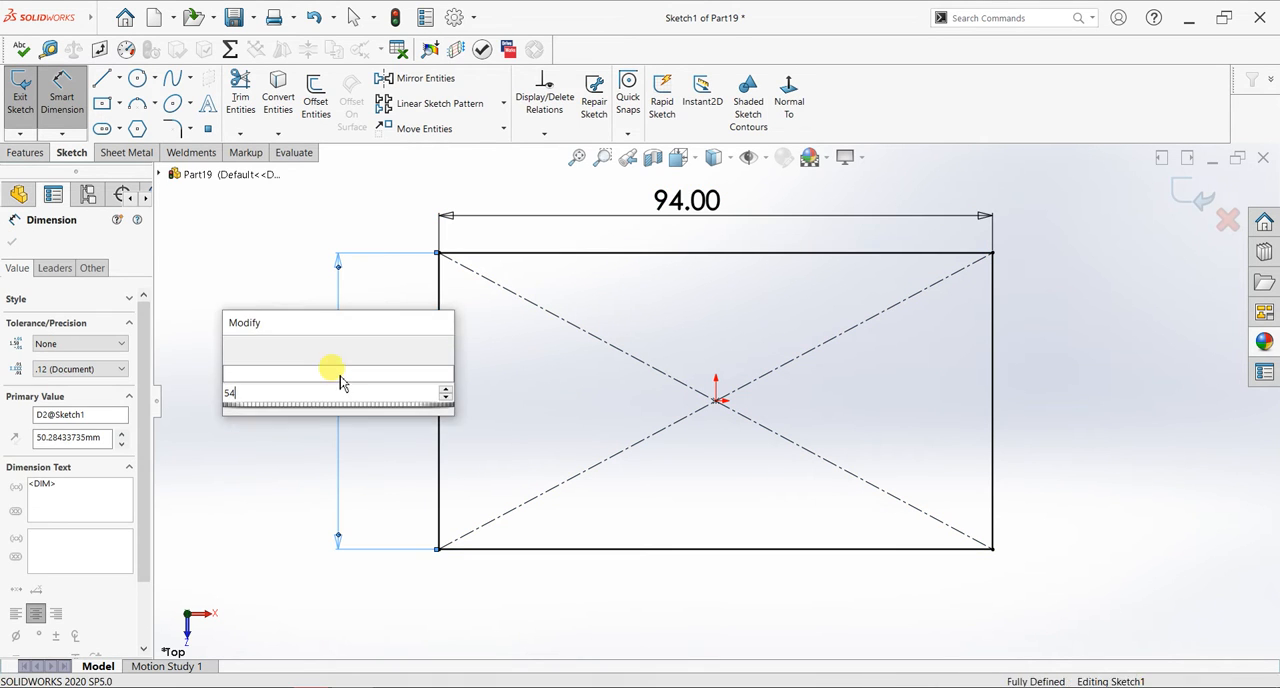
pyautogui.press('Return')
pyautogui.doubleClick(340, 382)
pyautogui.write('54')
pyautogui.press('Return')
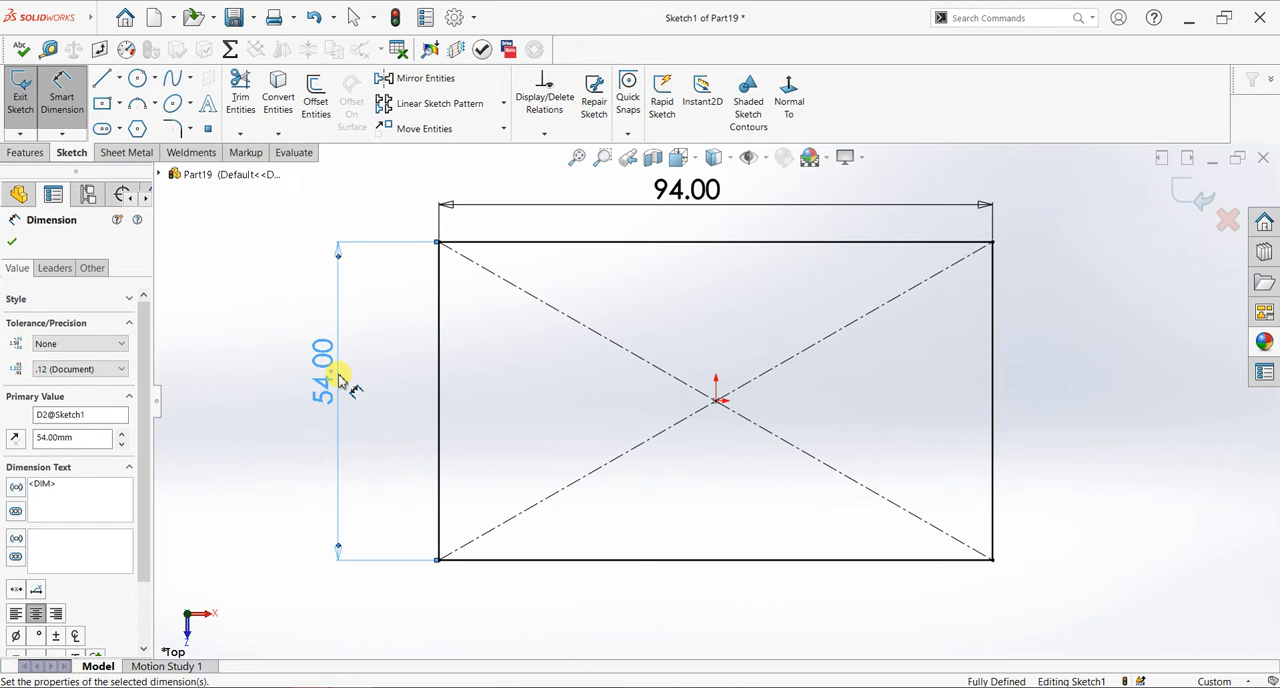
pyautogui.click(12, 242)
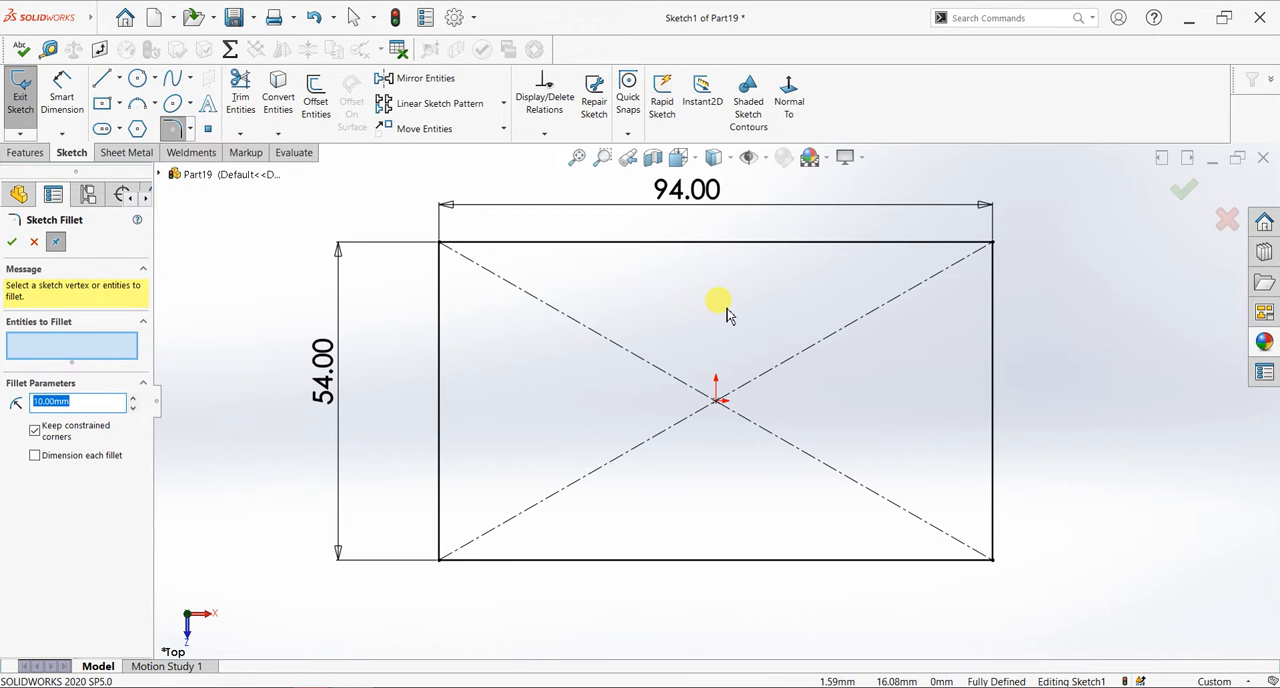
# - Round all four corners of the rectangle with 5 mm sketch fillets
pyautogui.scroll(1, 727, 308)
pyautogui.moveTo(1034, 600); pyautogui.dragTo(400, 220)
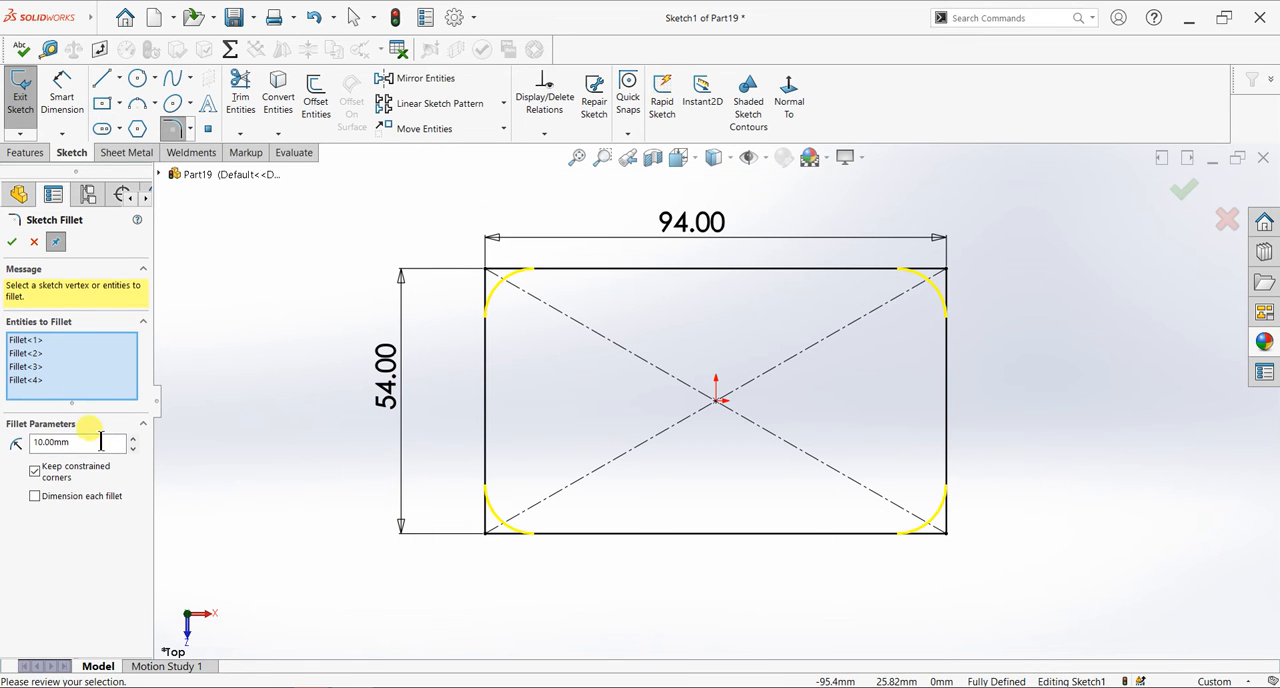
pyautogui.press('Return')
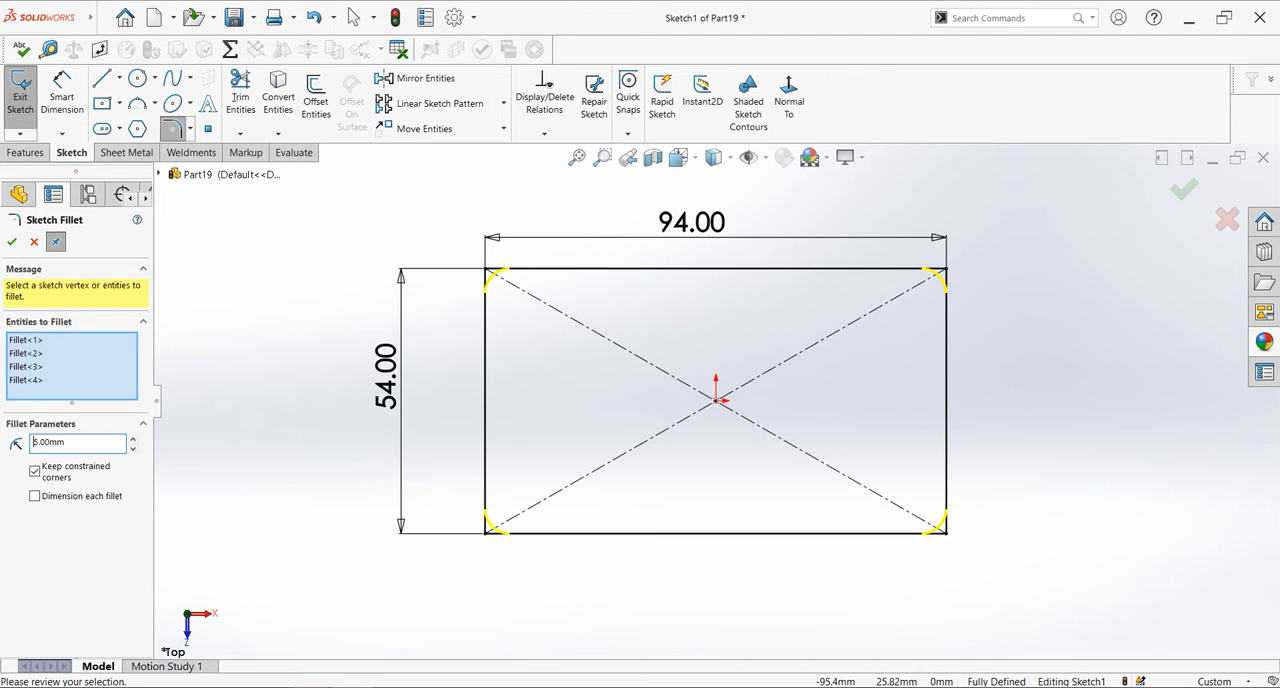
pyautogui.click(12, 242)
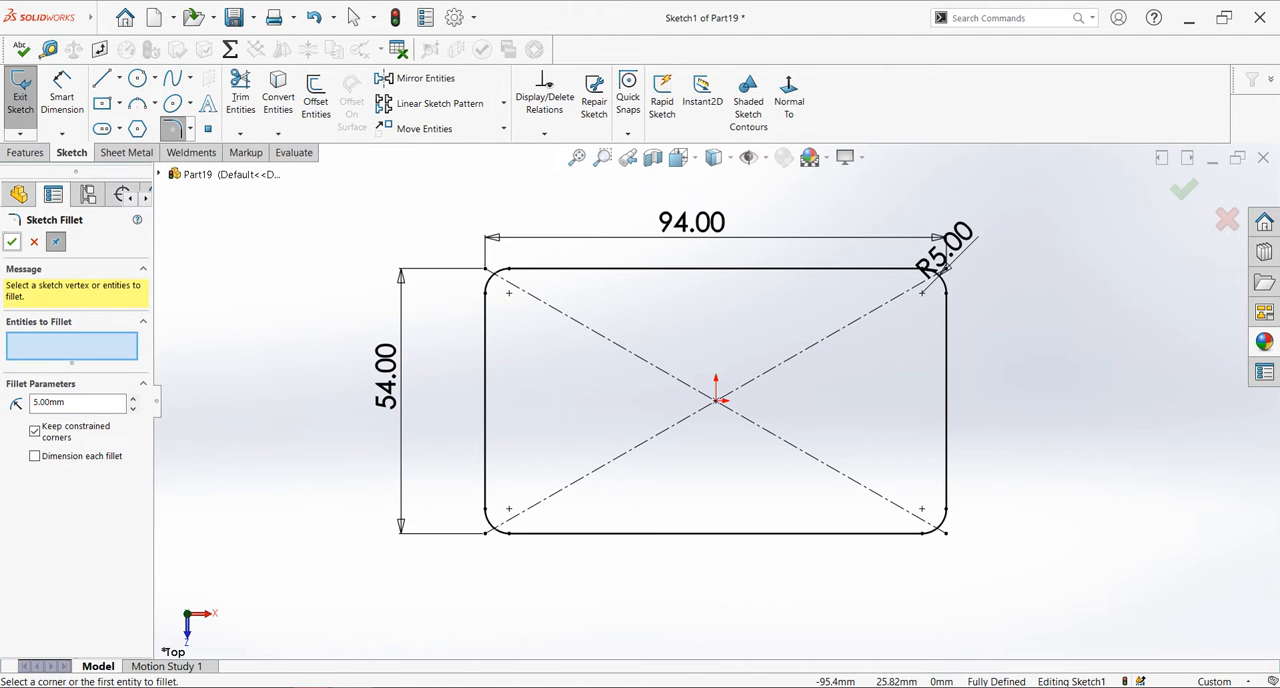
pyautogui.click(12, 242)
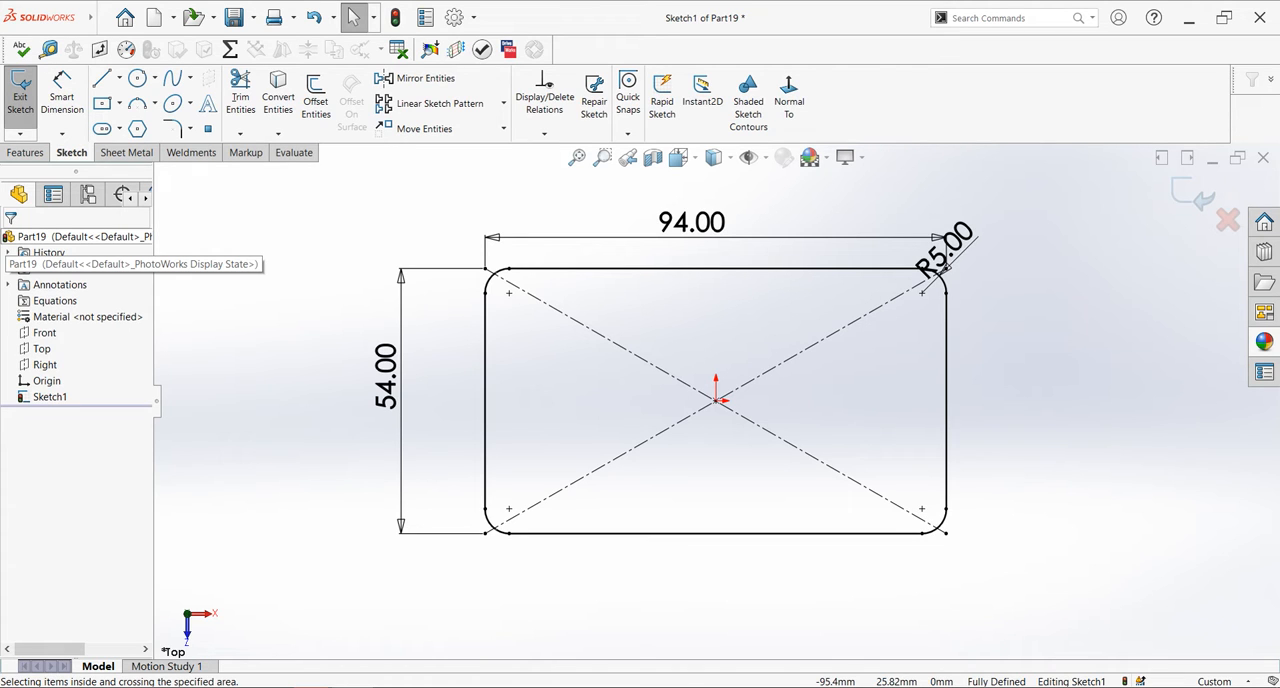
# - Extrude the rounded rectangle upward as a 10 mm blind boss from the sketch plane
pyautogui.click(27, 153)
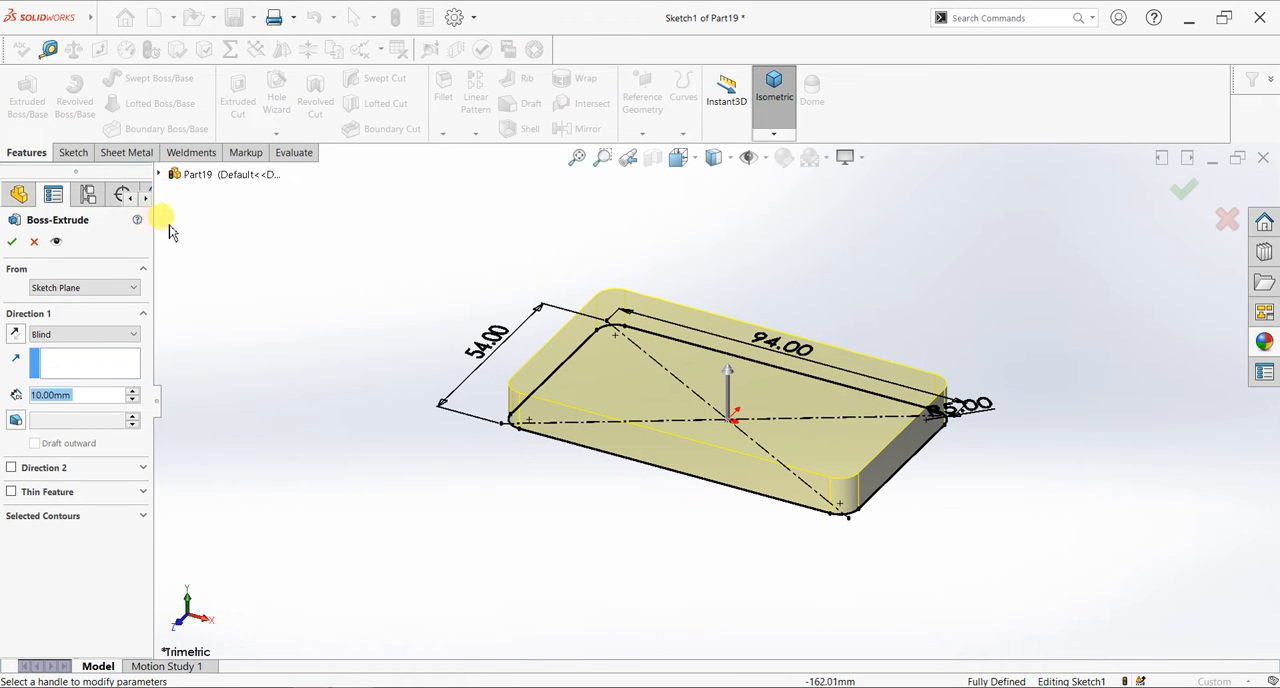
pyautogui.click(11, 241)
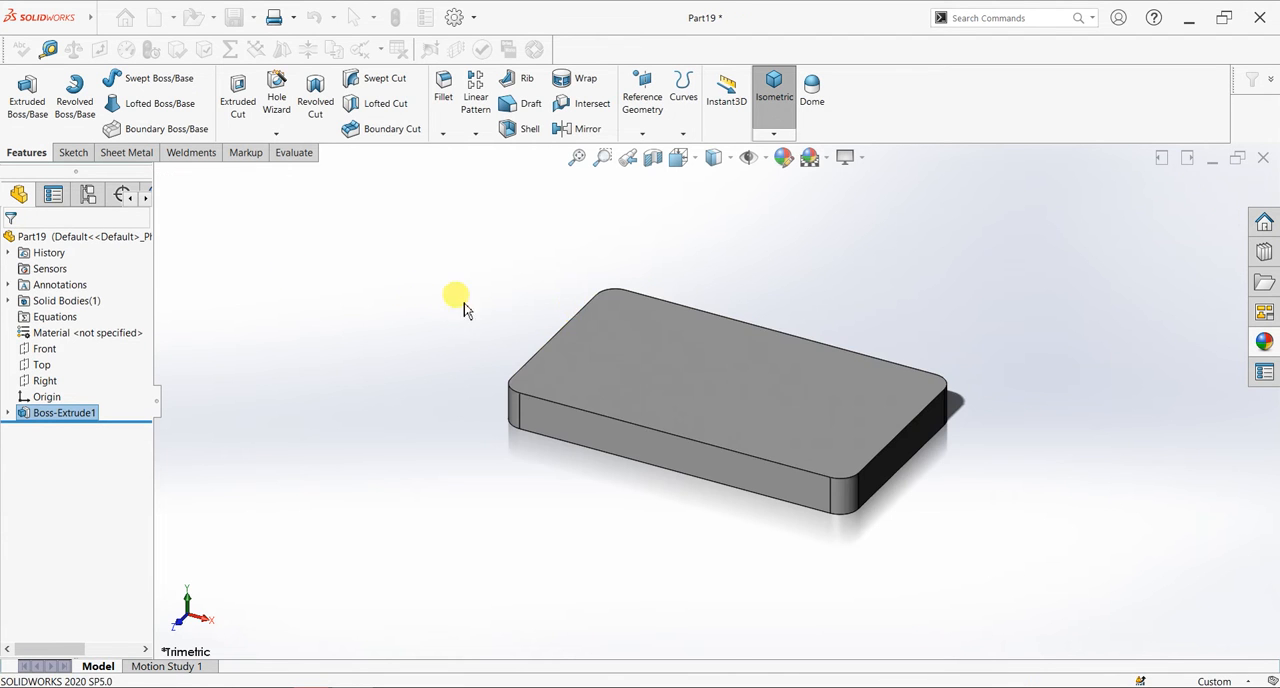
# - Start a sketch on the plate's upper face and draw four circles about 5 to 8 mm in diameter, centered on the corner rounds
pyautogui.click(646, 364)
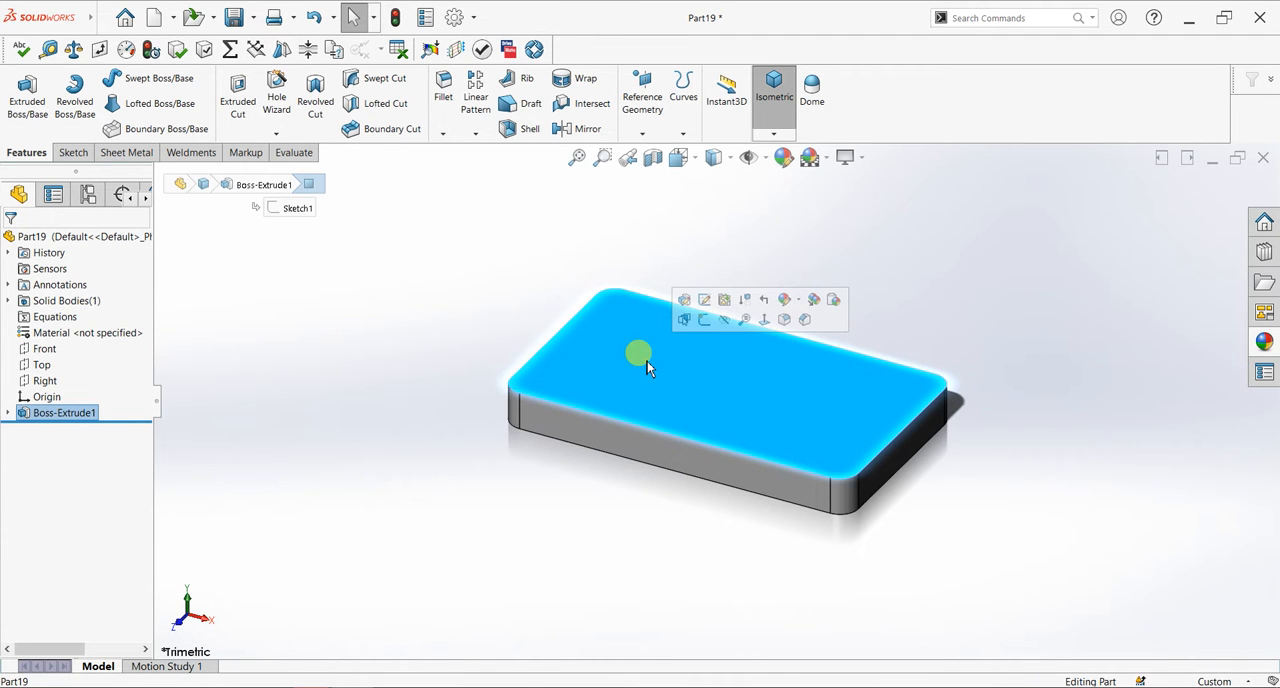
pyautogui.hotkey('ctrl', '8')
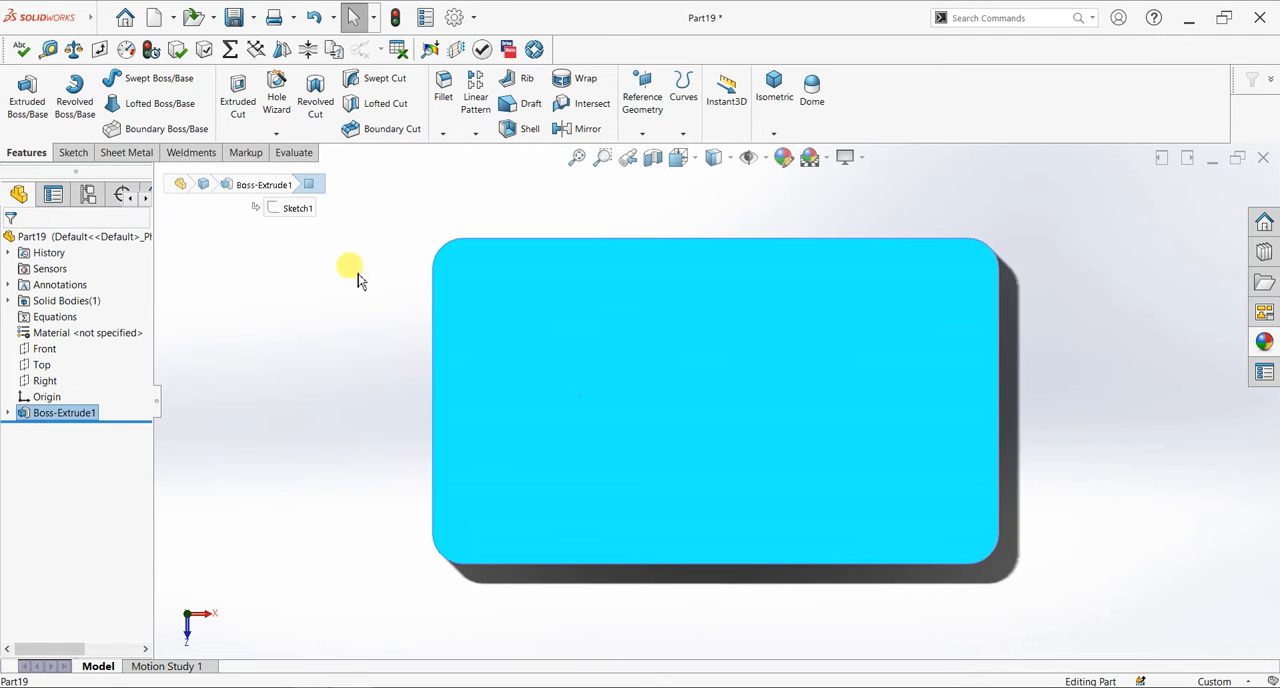
pyautogui.click(73, 152)
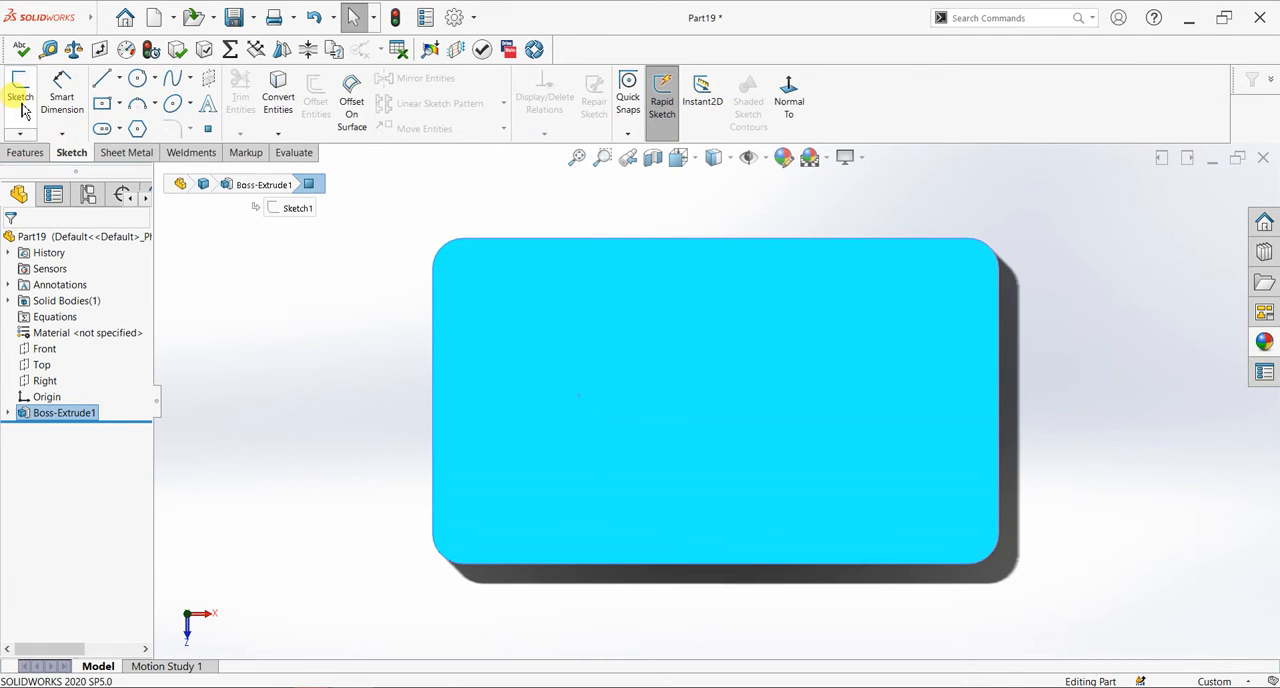
pyautogui.click(20, 90)
pyautogui.click(137, 78)
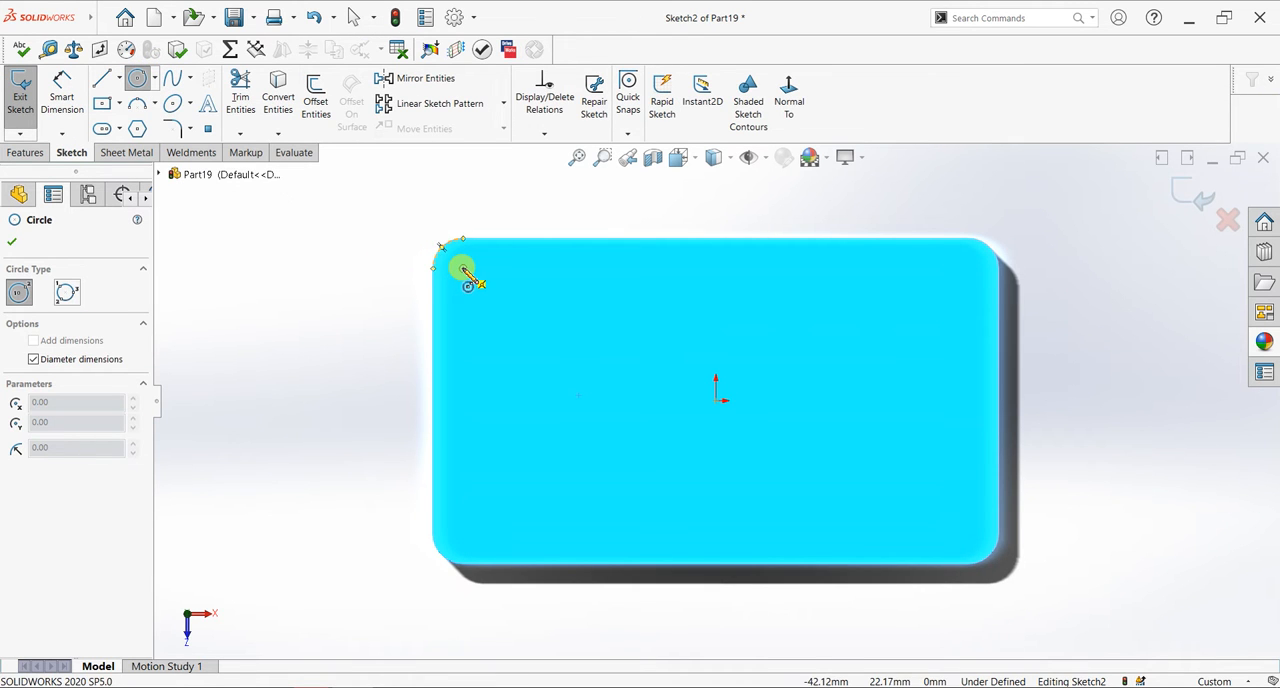
pyautogui.click(463, 268)
pyautogui.click(477, 284)
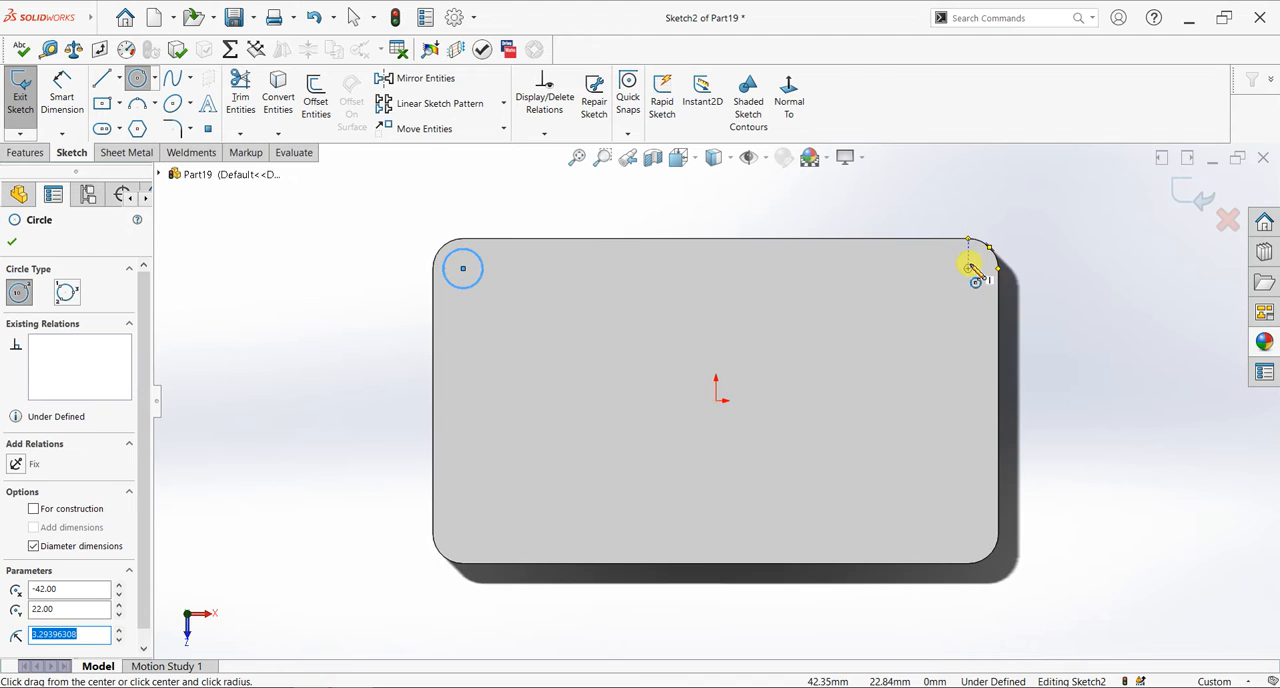
pyautogui.click(967, 268)
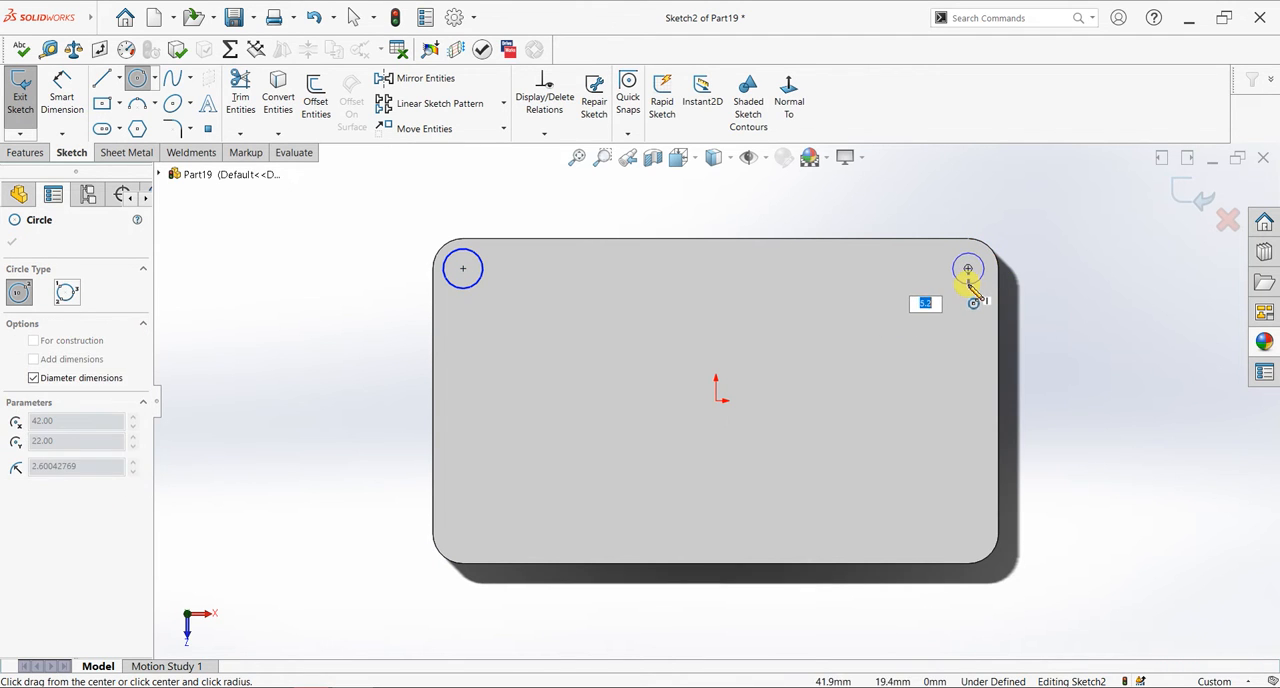
pyautogui.click(976, 280)
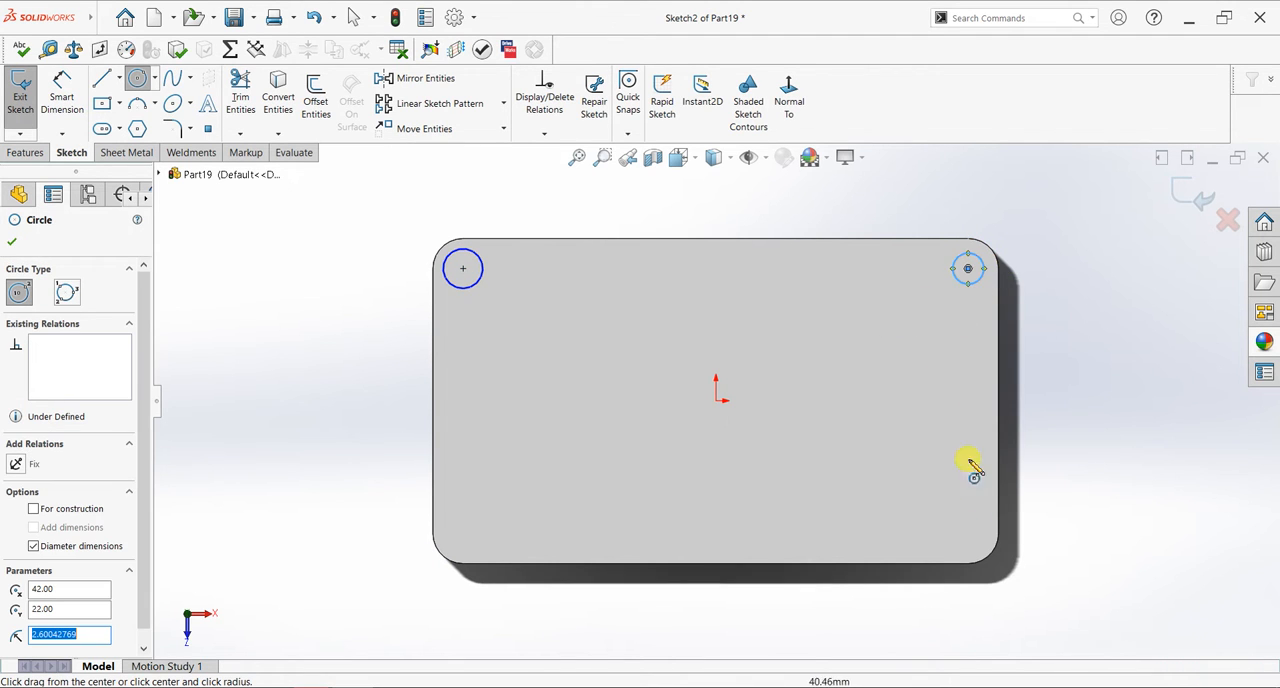
pyautogui.click(968, 533)
pyautogui.click(984, 545)
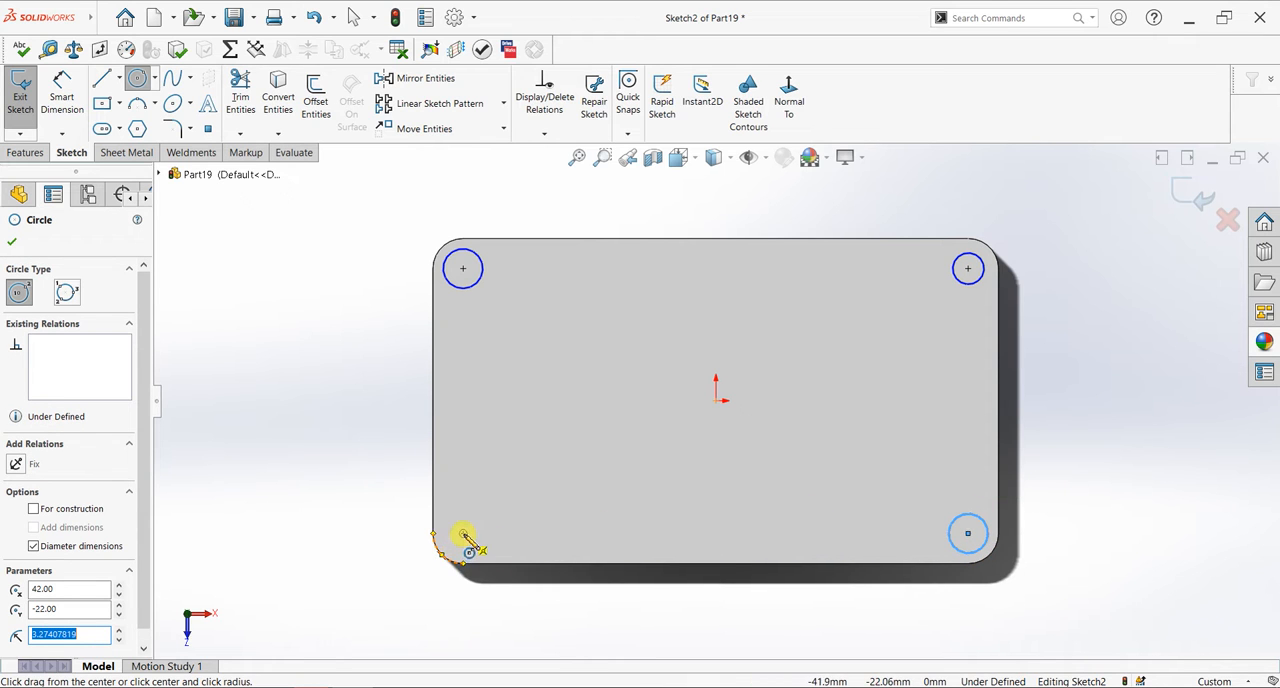
pyautogui.click(463, 533)
pyautogui.click(486, 534)
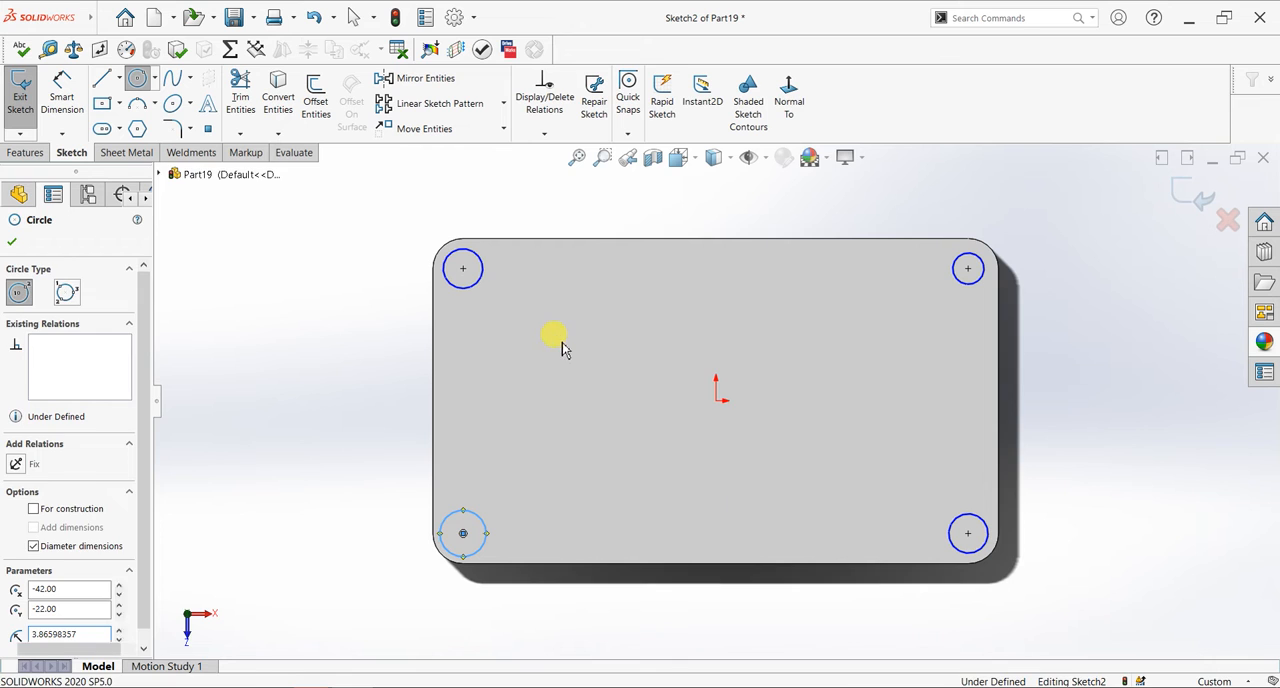
pyautogui.press('Escape')
# - Select the four corner circles and give them an Equal relation
pyautogui.click(478, 517)
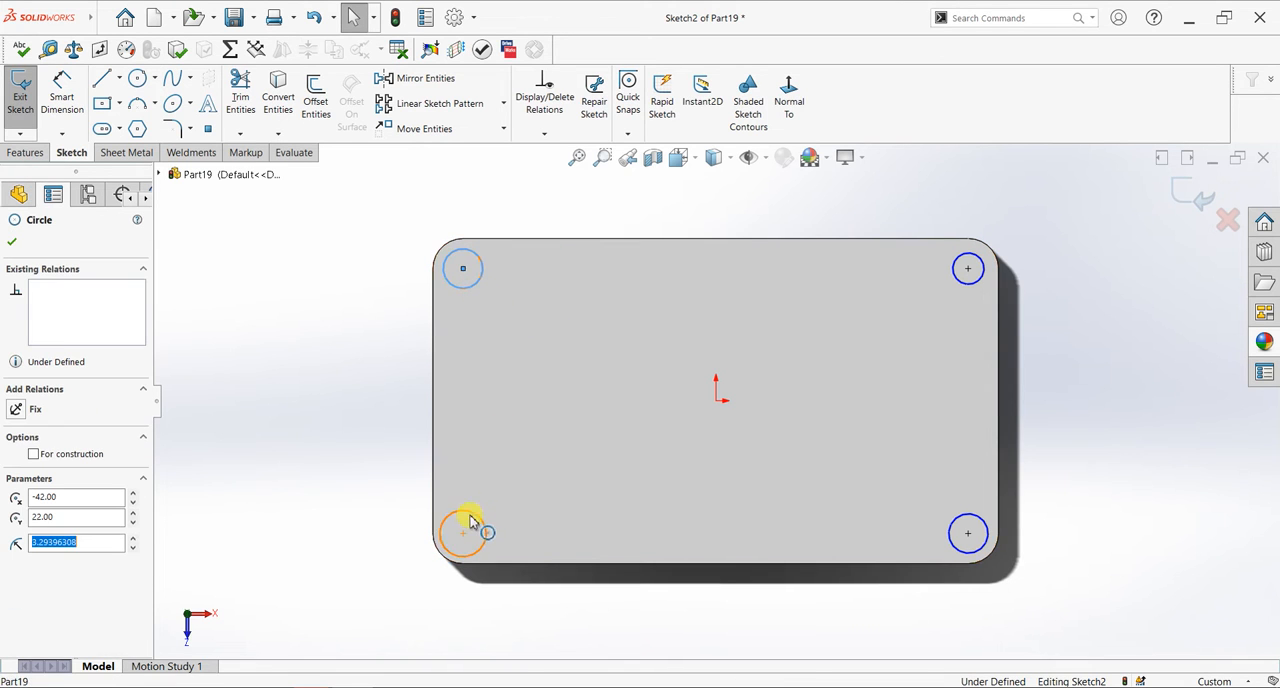
pyautogui.click(960, 526)
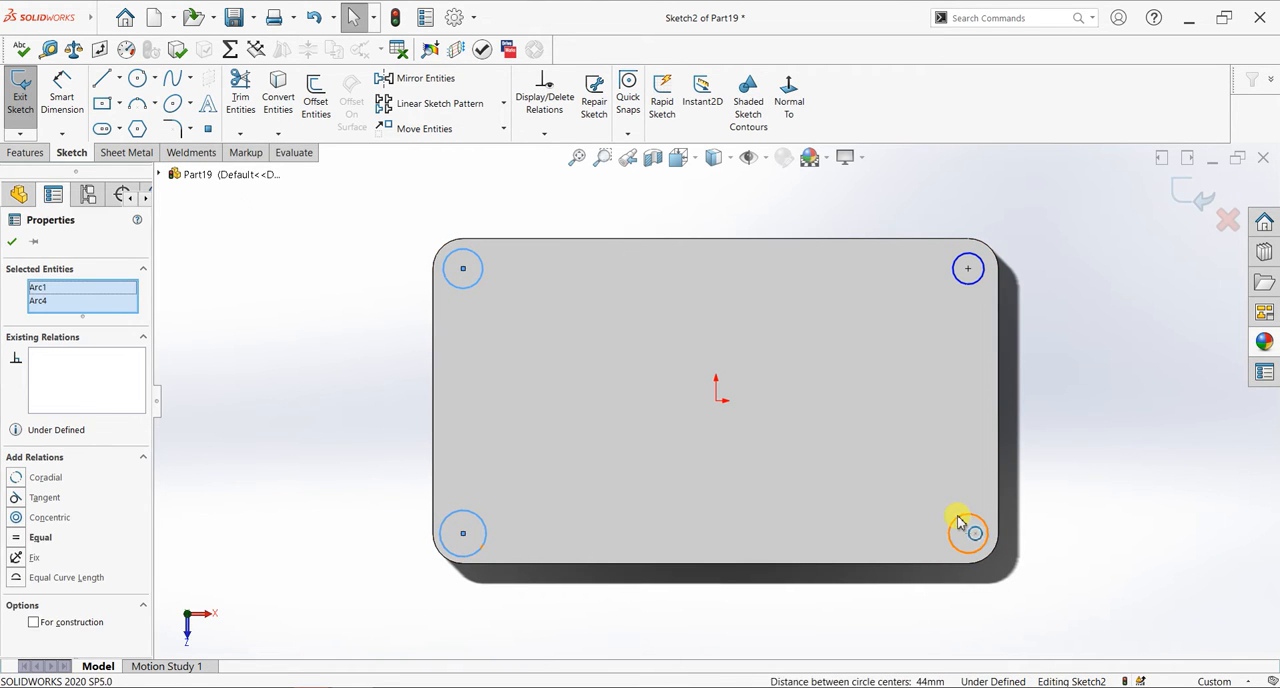
pyautogui.keyDown('ctrl'); pyautogui.click(983, 281); pyautogui.keyUp('ctrl')
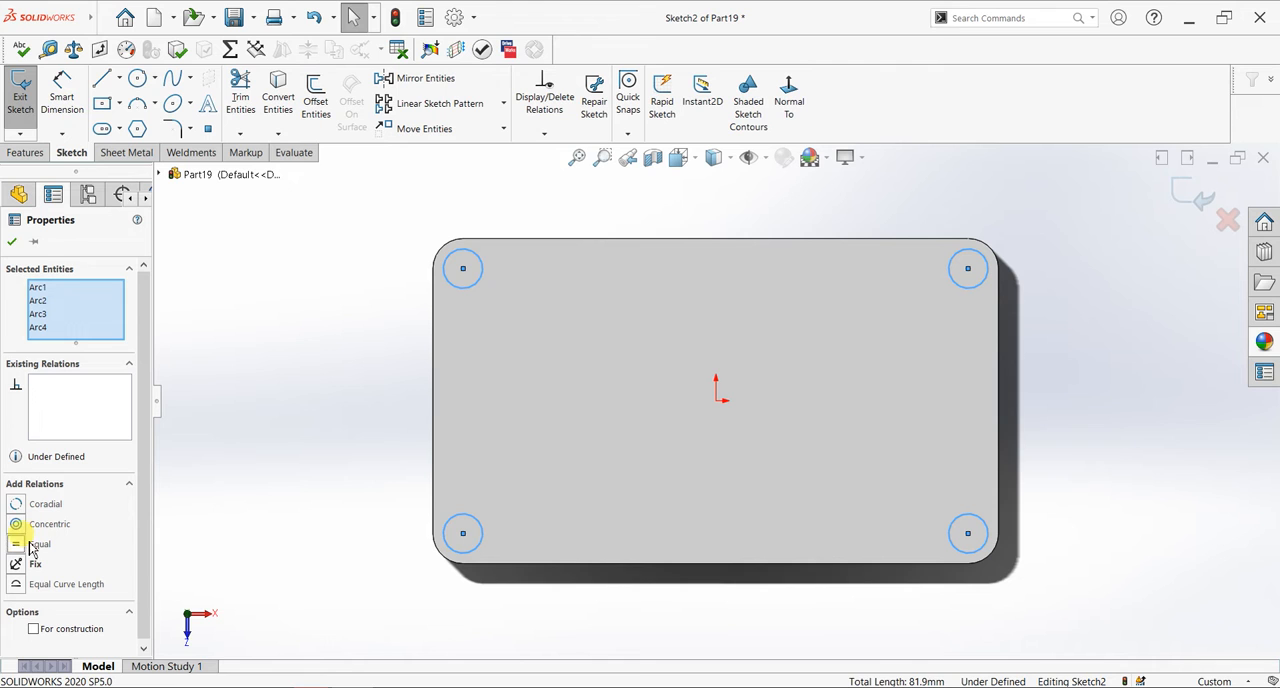
pyautogui.click(13, 243)
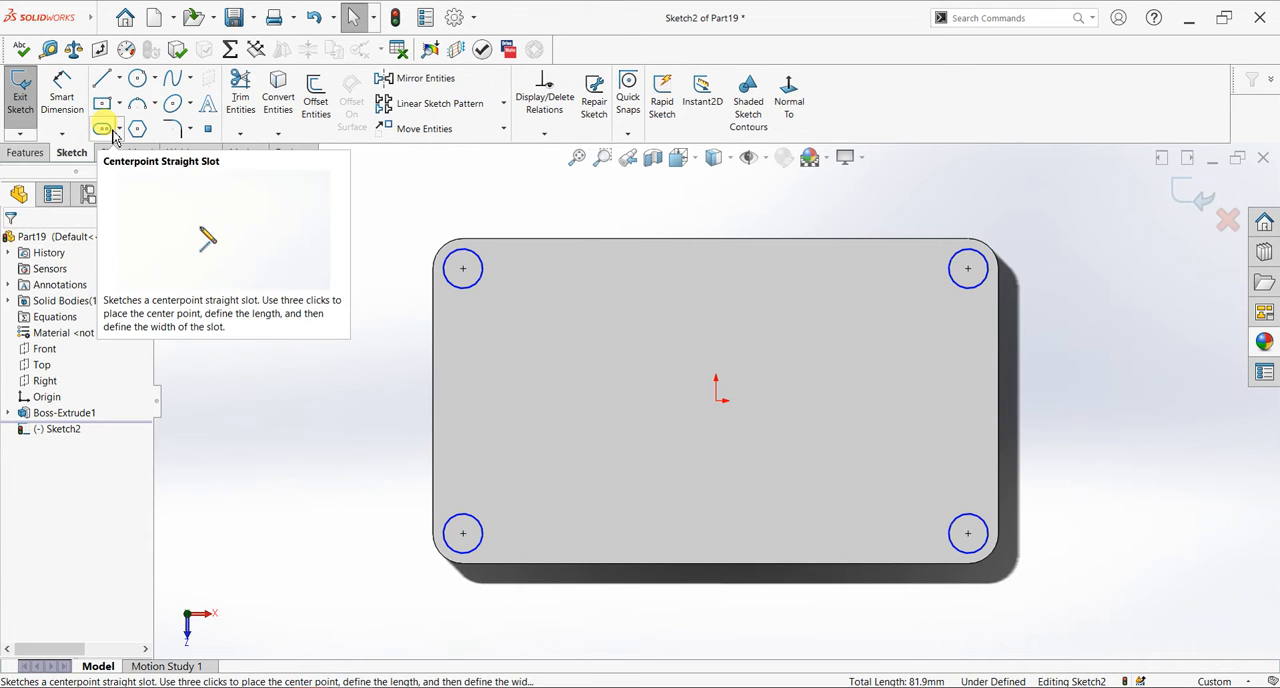
# - Make the upper-left circle coradial with the plate's rounded corner edge beside it
pyautogui.click(460, 256)
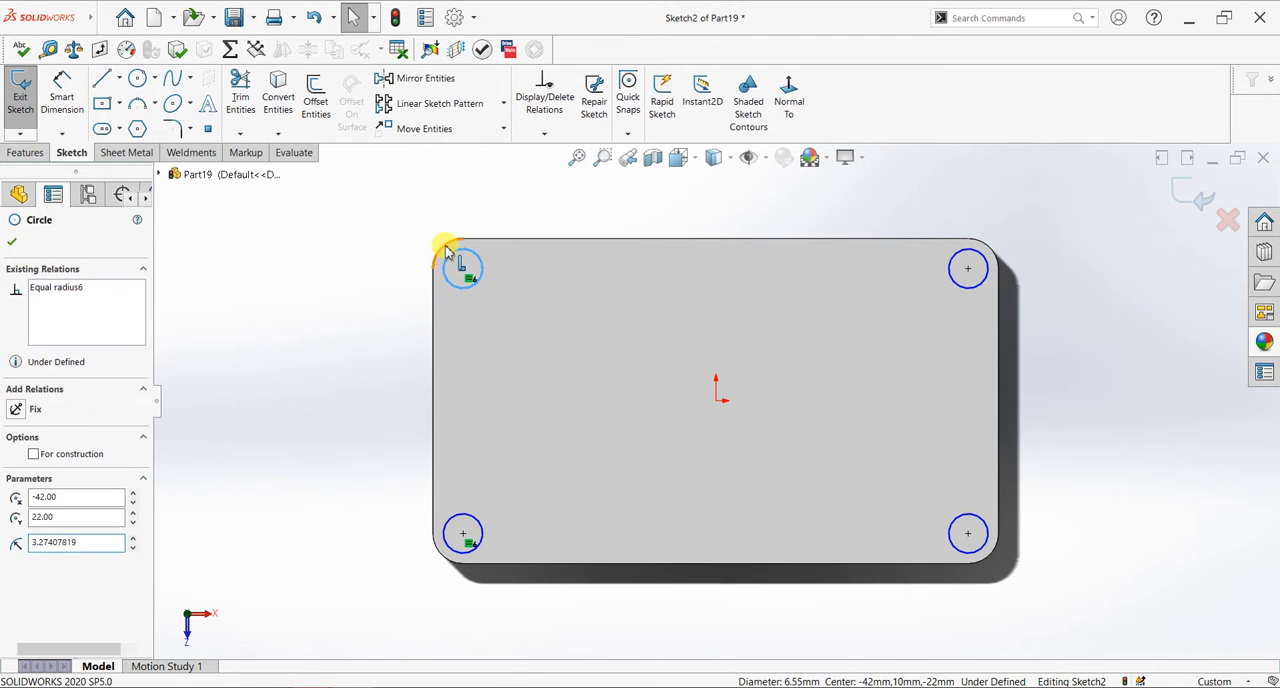
pyautogui.keyDown('ctrl'); pyautogui.click(444, 244); pyautogui.keyUp('ctrl')
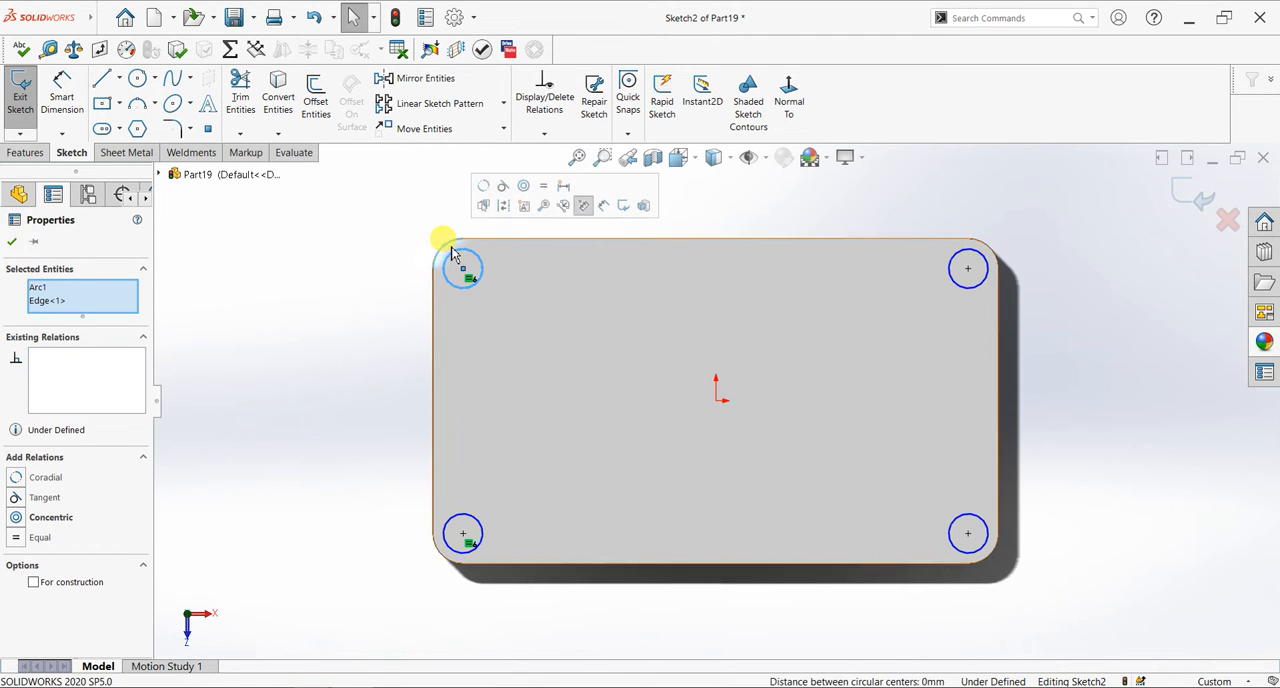
pyautogui.click(490, 193)
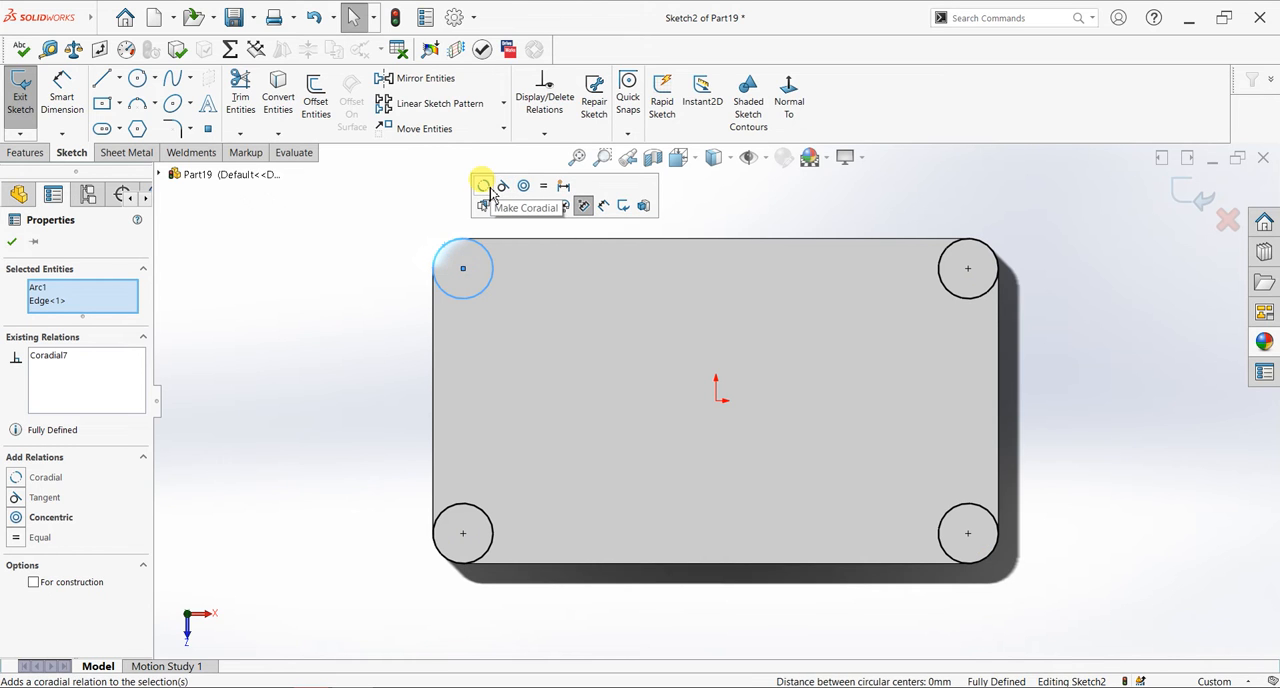
pyautogui.click(11, 241)
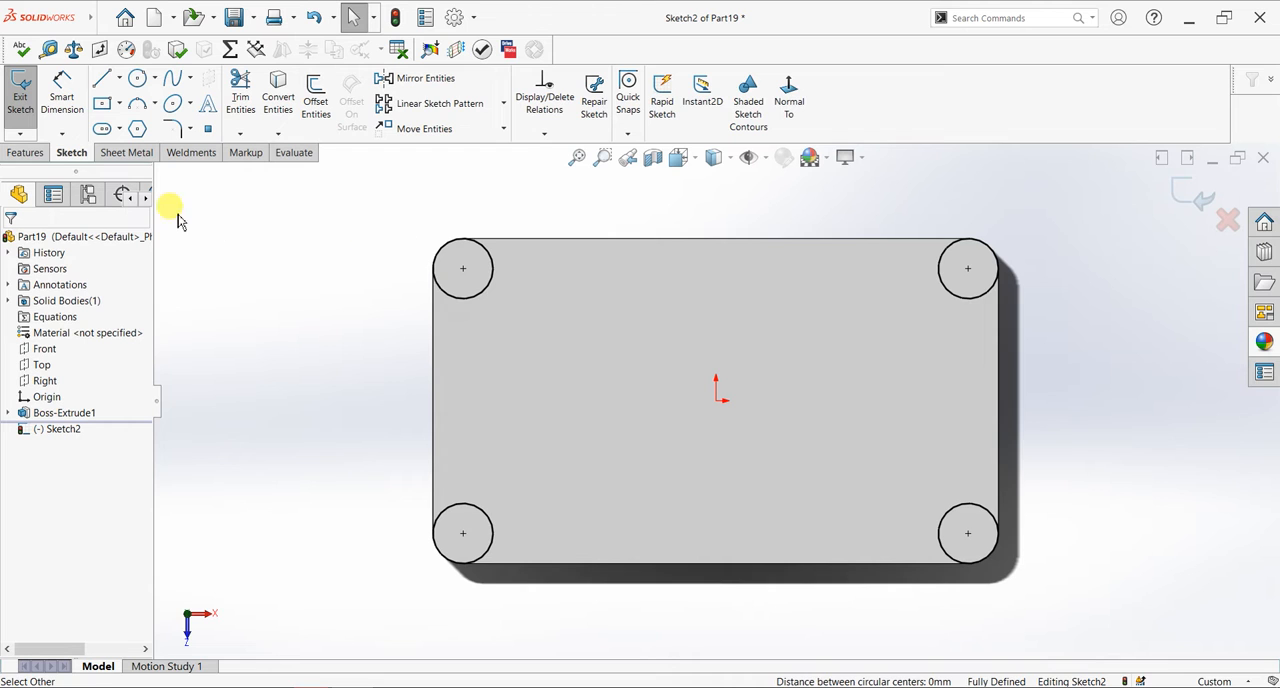
# - Extrude the four corner circles 2 mm as a blind boss merged with the plate
pyautogui.click(28, 154)
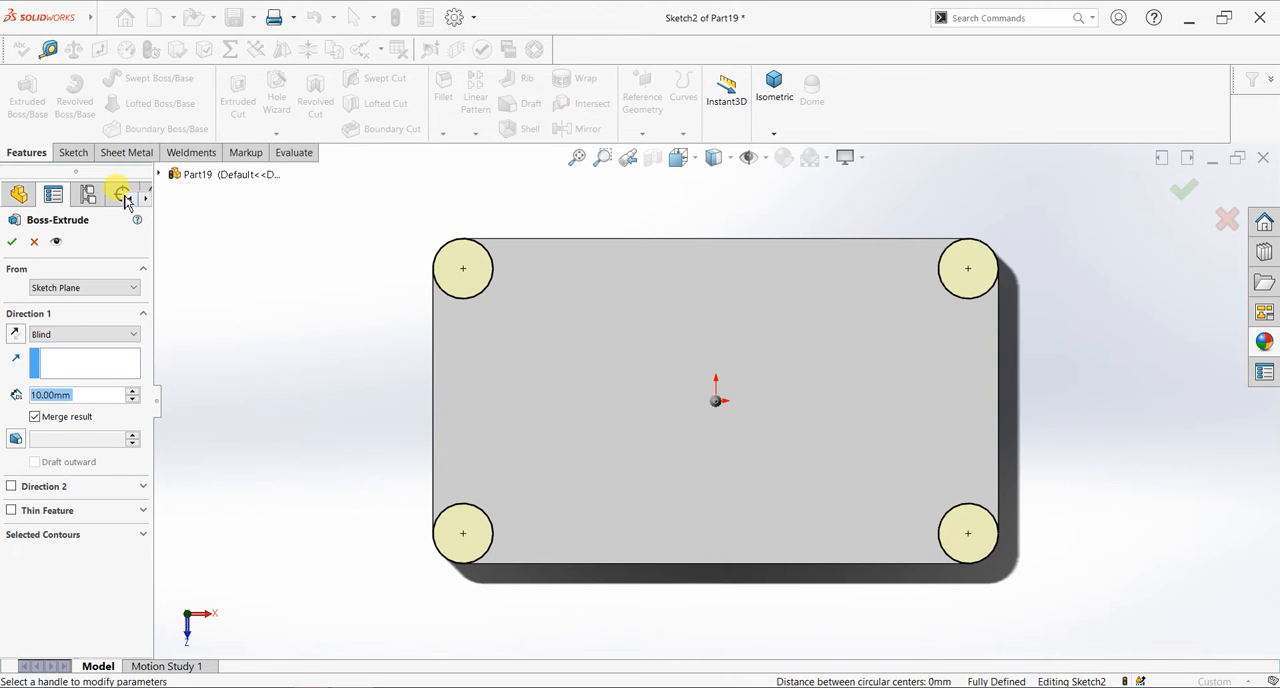
pyautogui.write('2')
pyautogui.press('Return')
pyautogui.click(11, 241)
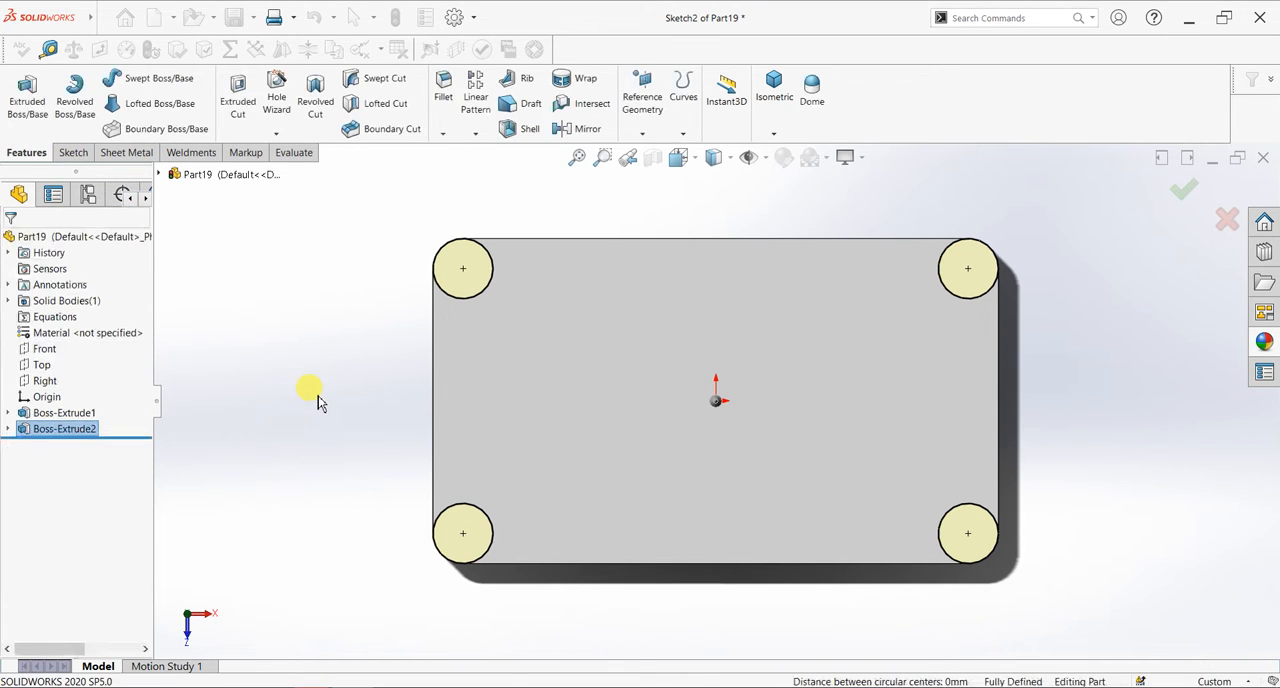
# - Raise the document's image quality, setting shaded and draft deviation to 0.03541194 mm and wireframe resolution close to the red zone
pyautogui.moveTo(603, 434); pyautogui.dragTo(657, 288, button='middle')
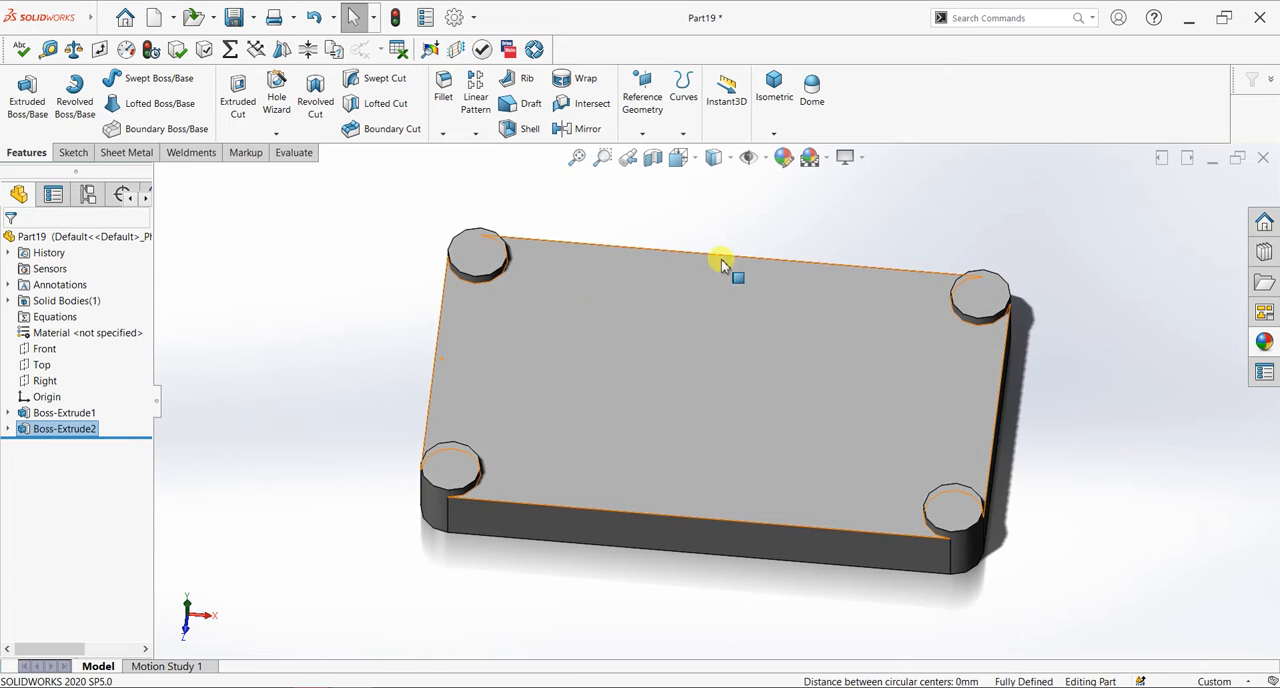
pyautogui.click(457, 20)
pyautogui.click(480, 41)
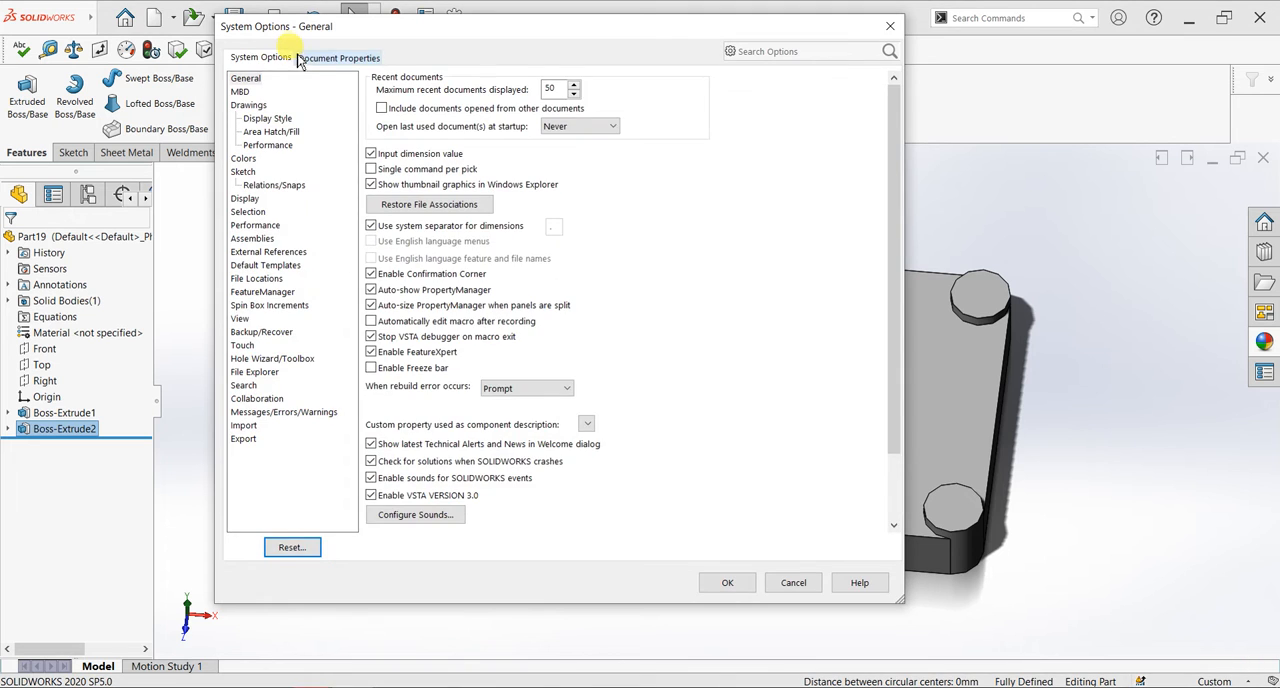
pyautogui.click(306, 58)
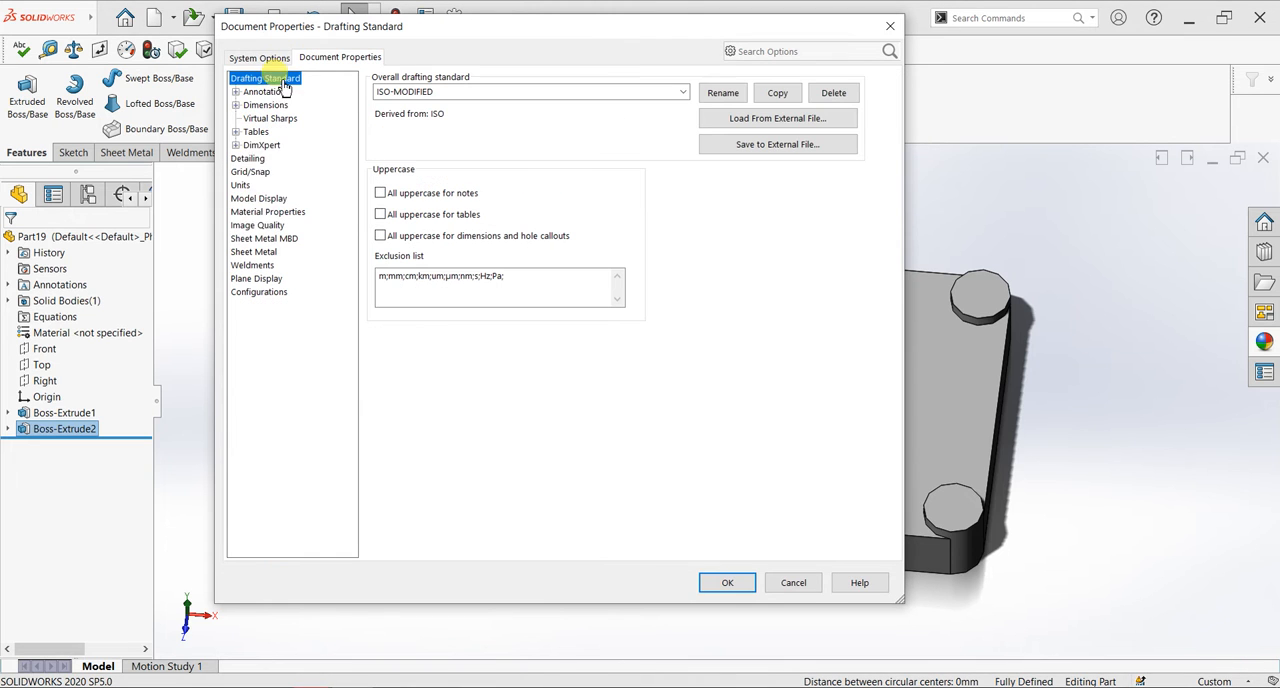
pyautogui.click(256, 226)
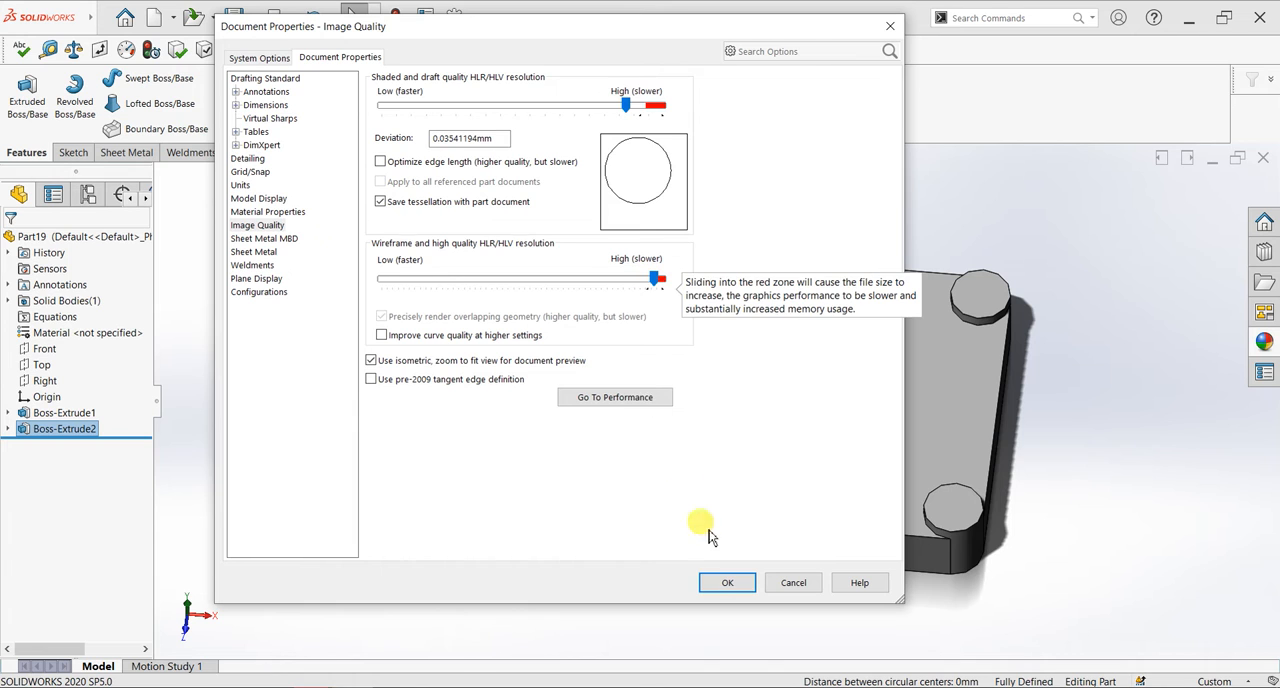
pyautogui.click(722, 581)
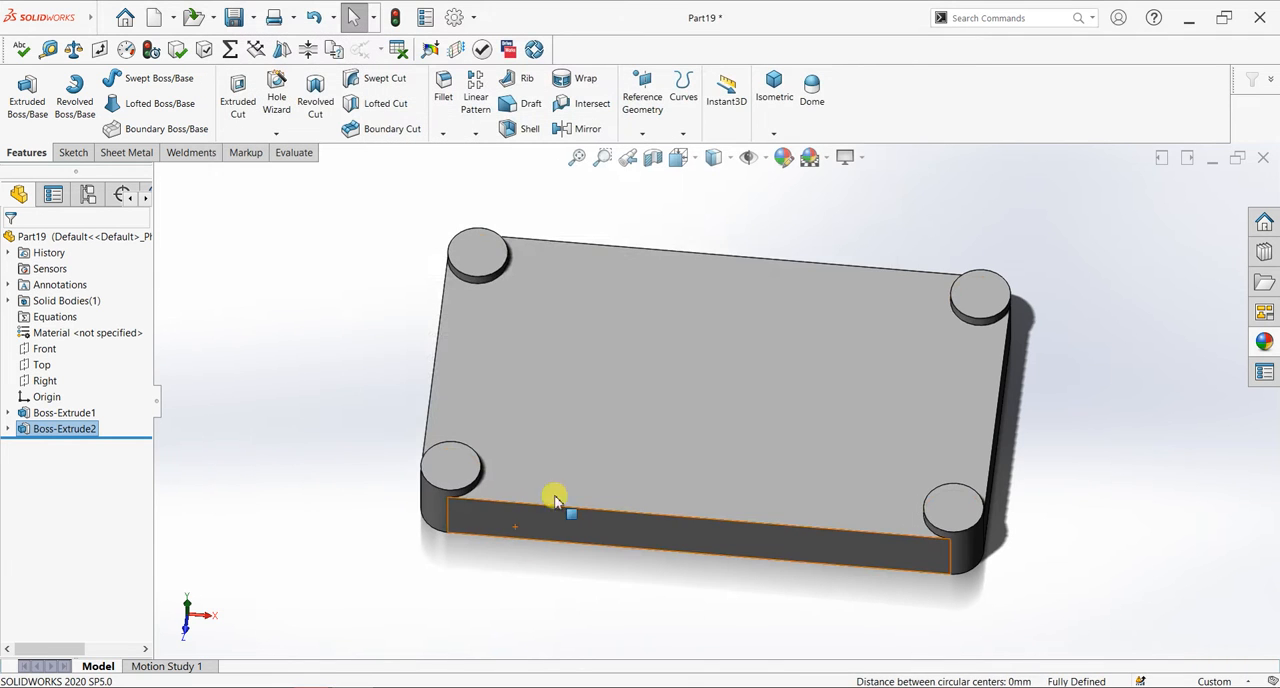
# - Start a sketch on the upper face of the upper-left corner boss, viewed normal to it
pyautogui.click(485, 259)
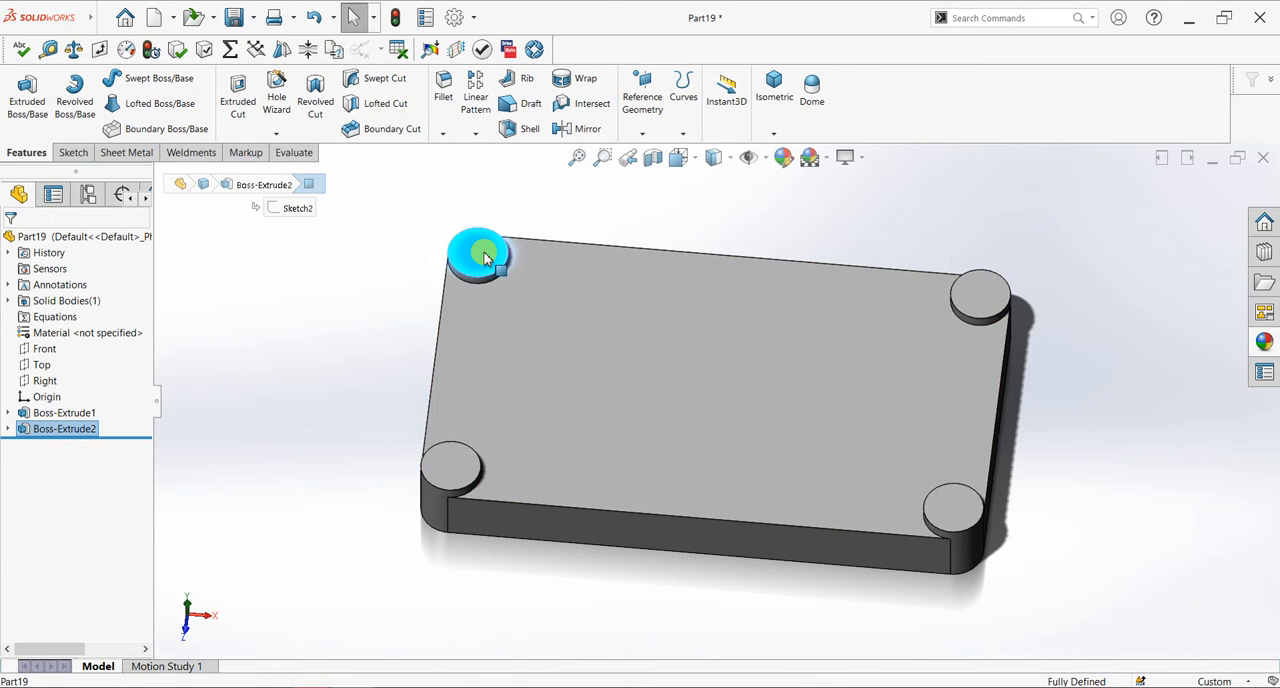
pyautogui.hotkey('ctrl', '8')
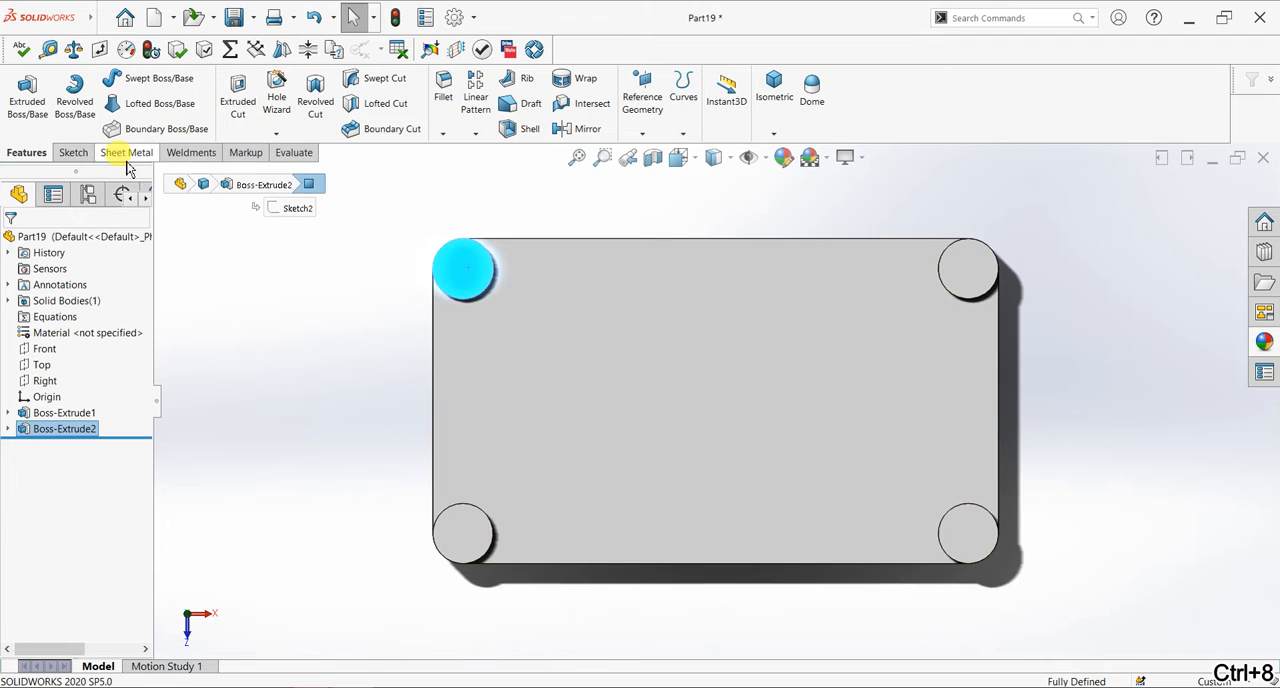
pyautogui.click(73, 152)
pyautogui.click(21, 95)
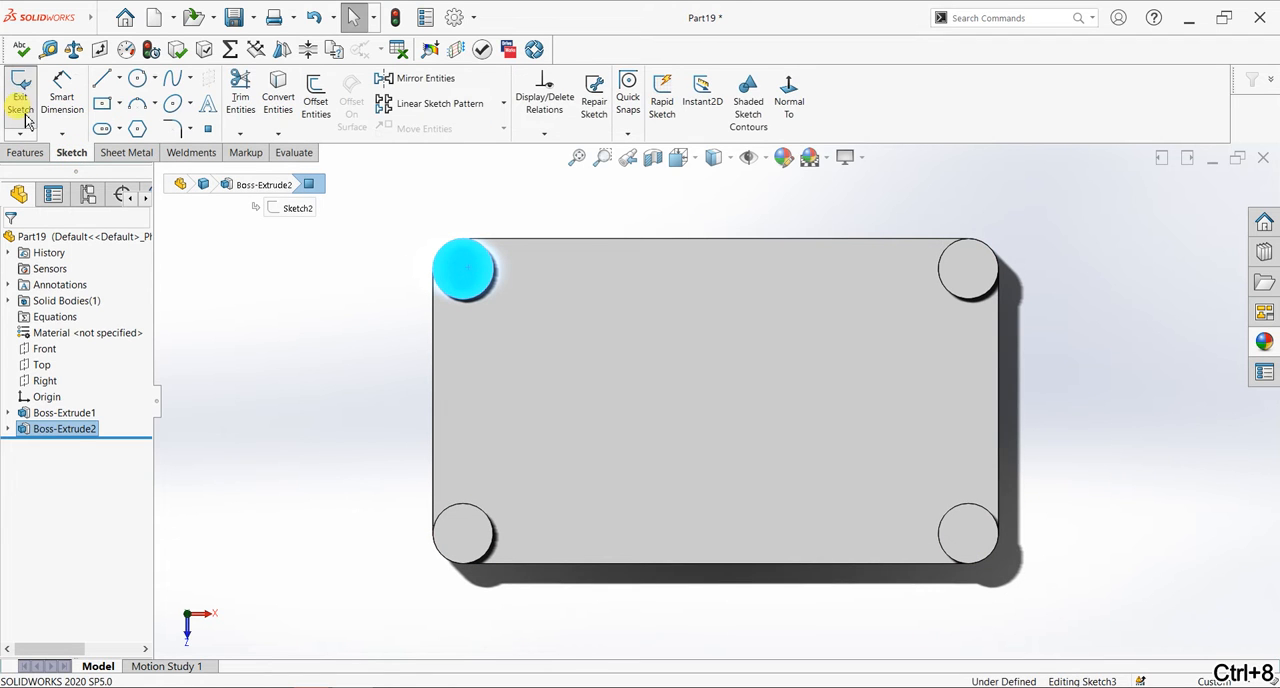
pyautogui.click(278, 97)
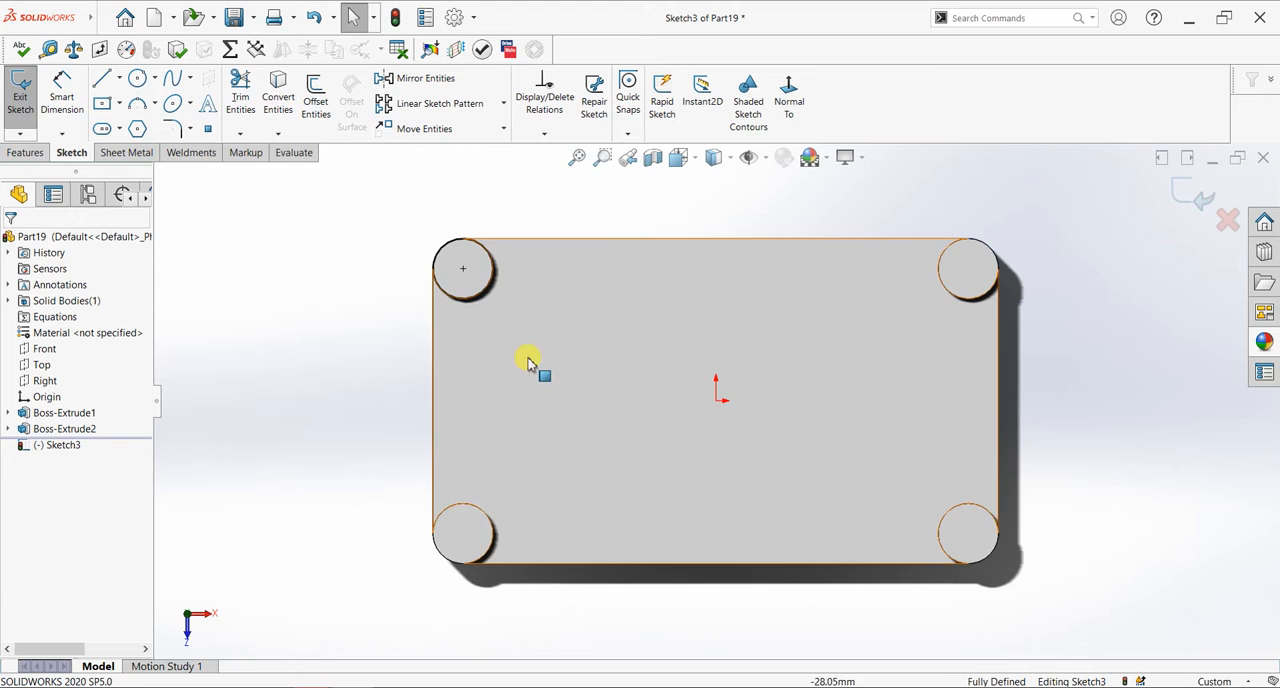
pyautogui.click(473, 510)
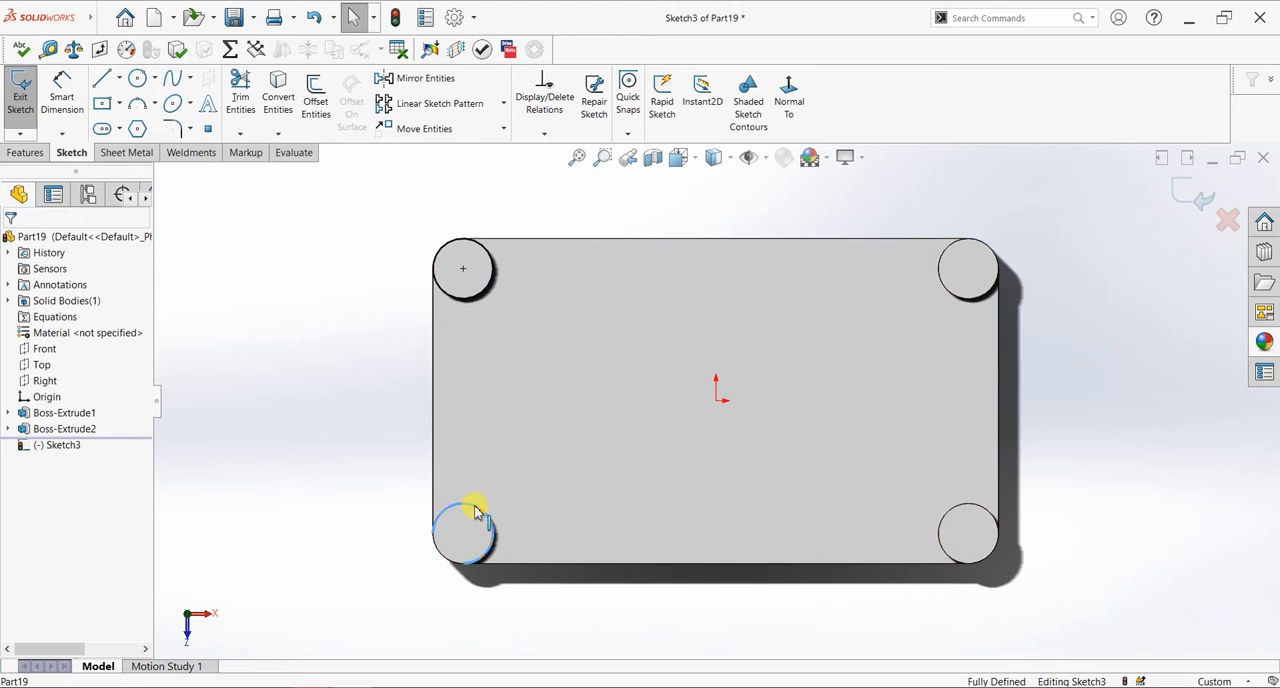
pyautogui.click(312, 308)
pyautogui.hotkey('ctrl', 'z')
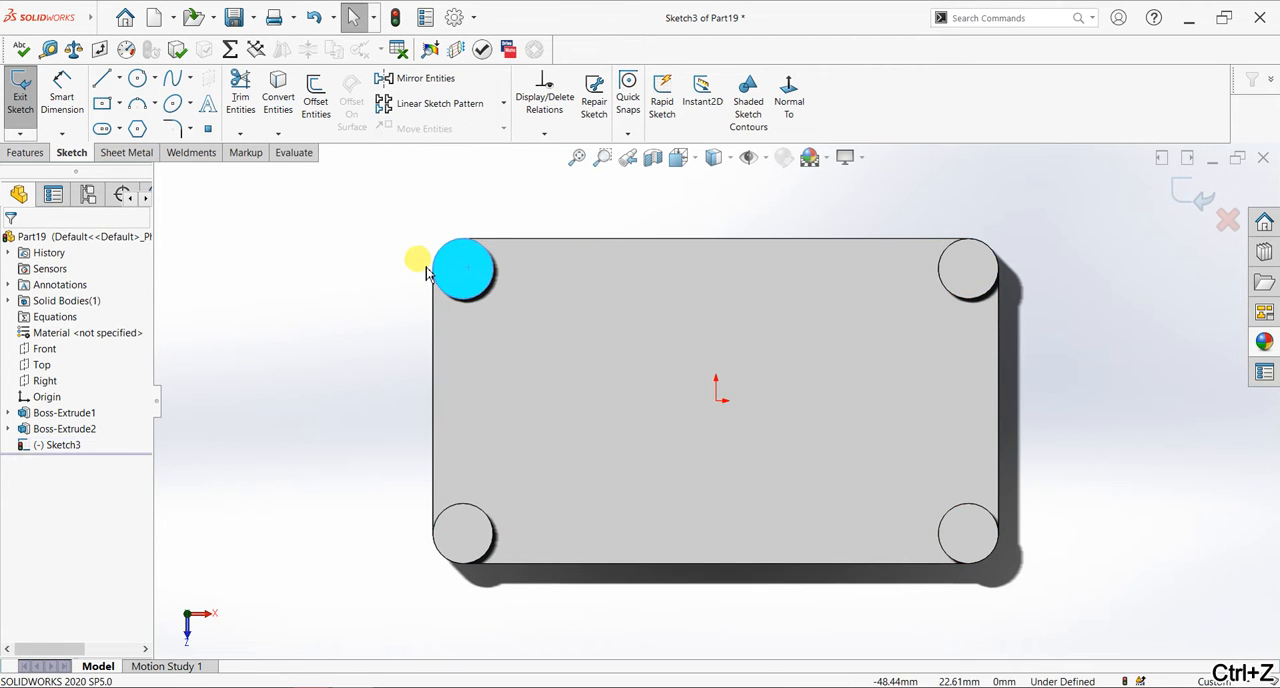
# - Draw four circles about 5 to 8 mm in diameter, each centered on one of the round corner bosses
pyautogui.click(138, 79)
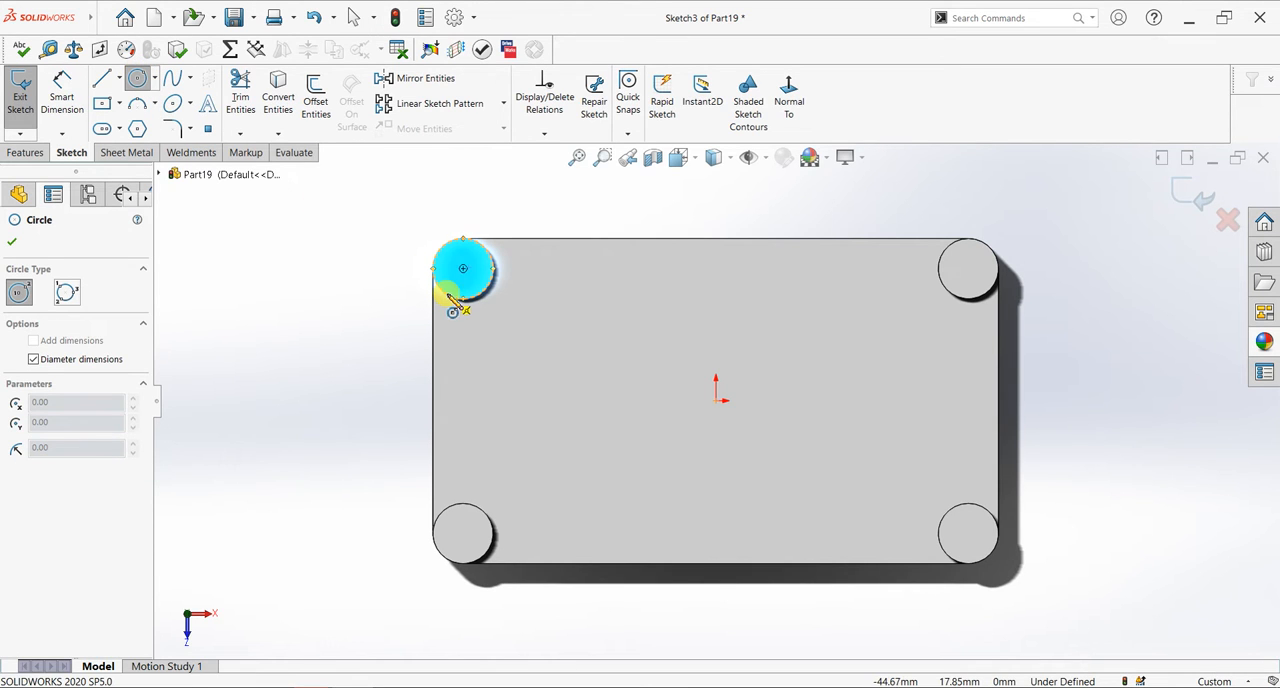
pyautogui.click(463, 268)
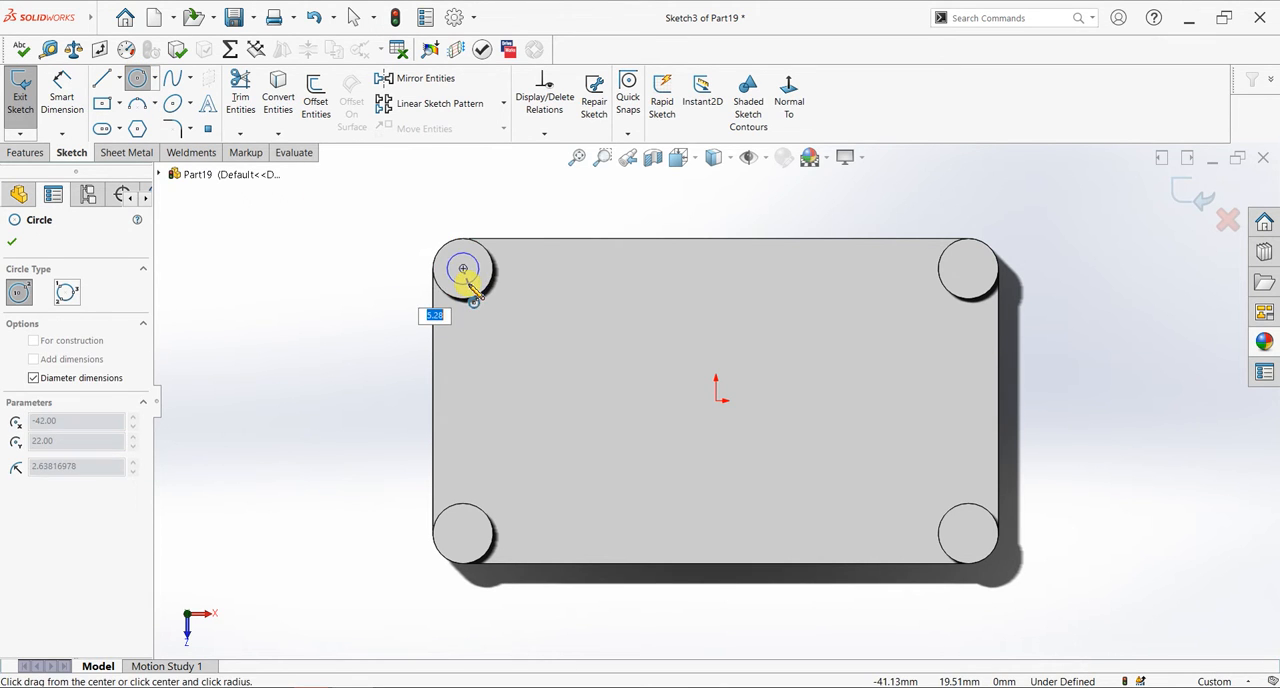
pyautogui.click(470, 285)
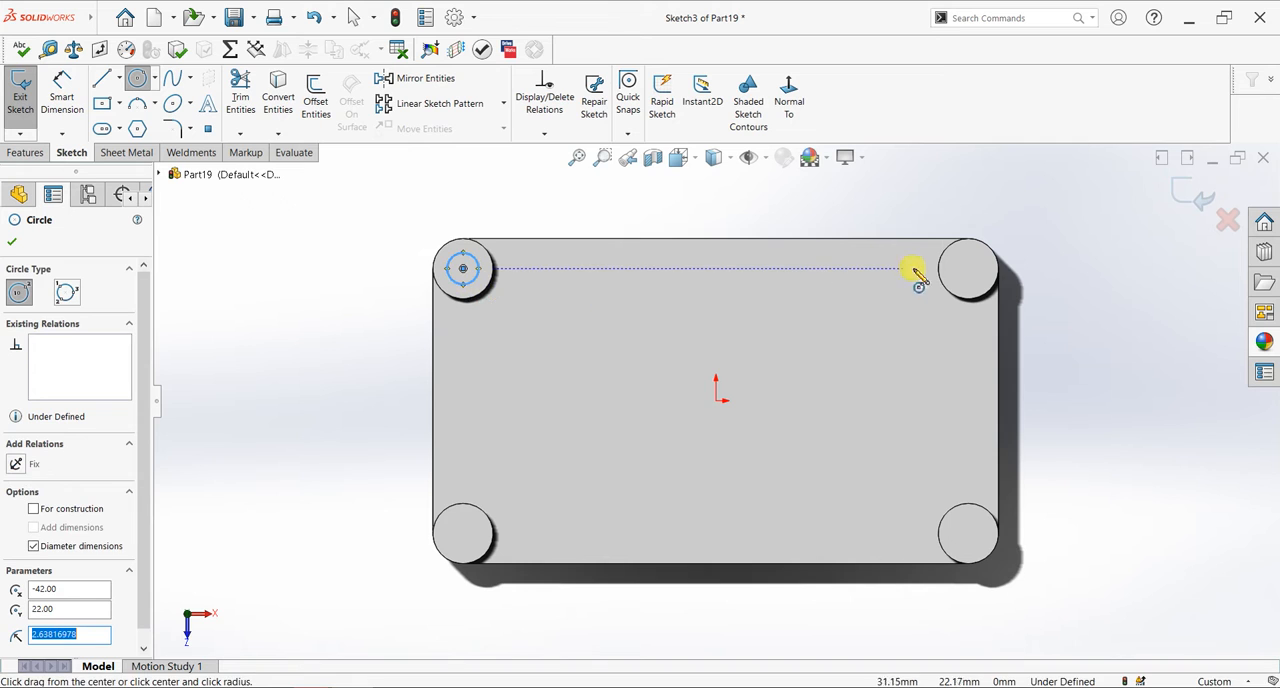
pyautogui.click(968, 269)
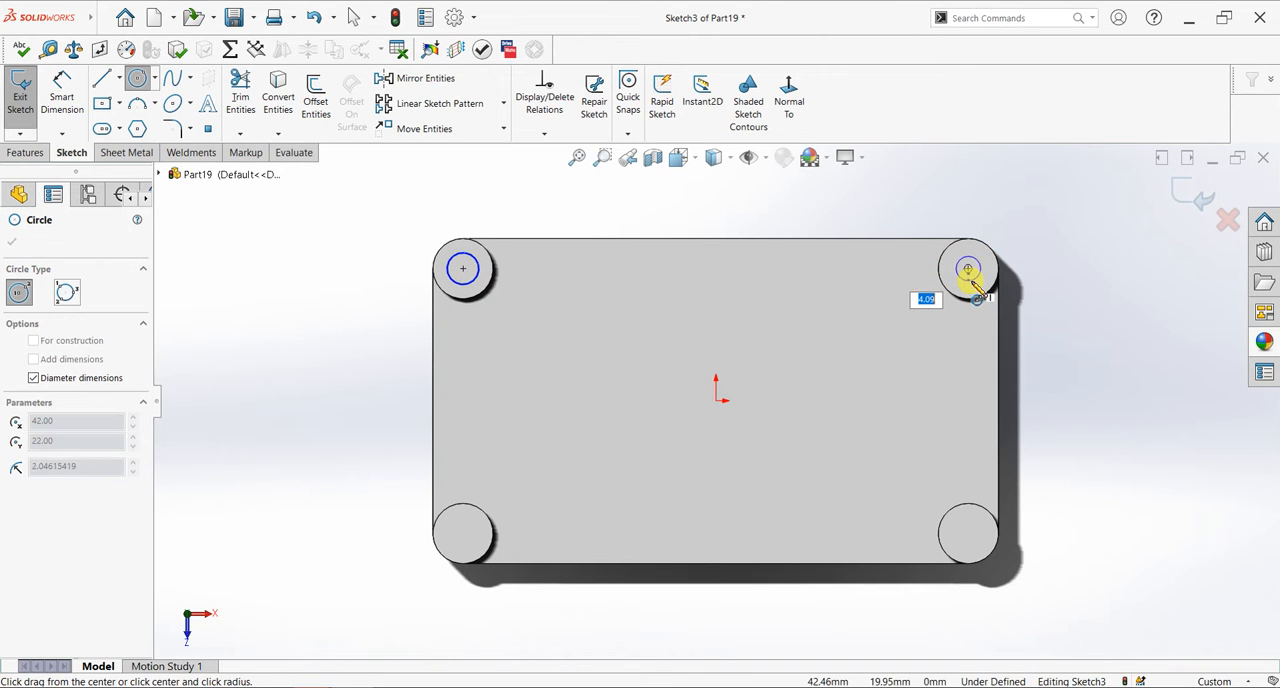
pyautogui.click(973, 292)
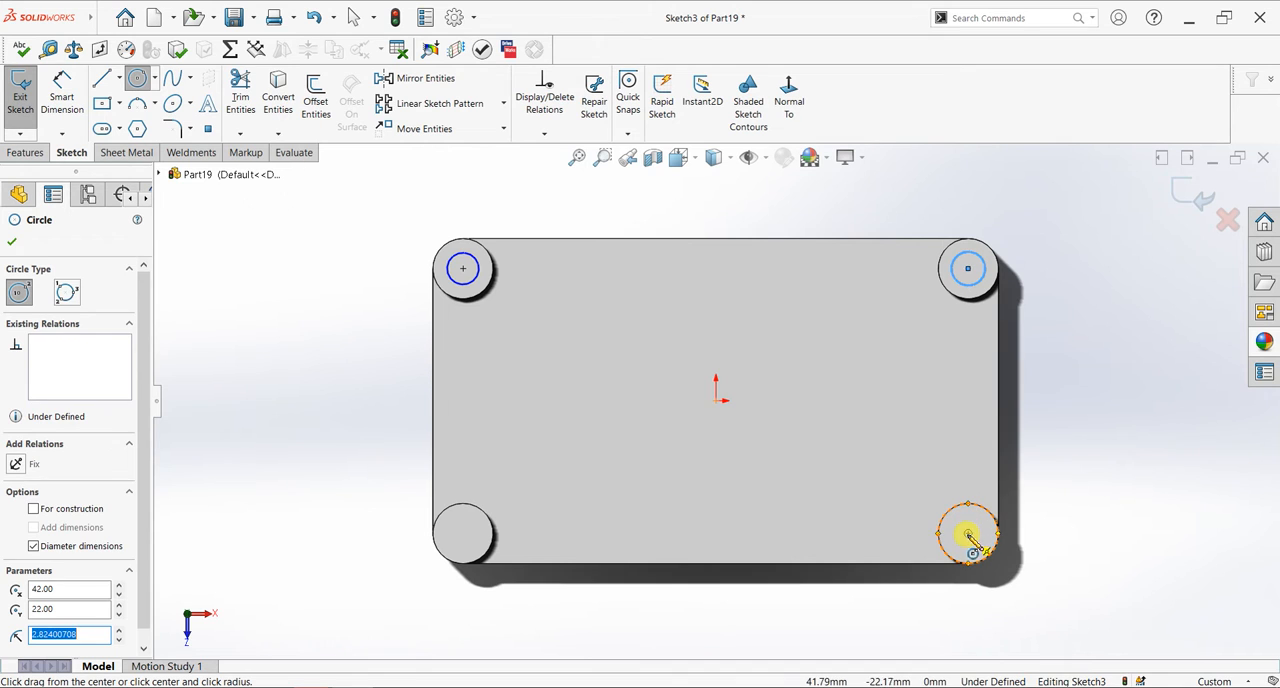
pyautogui.click(968, 535)
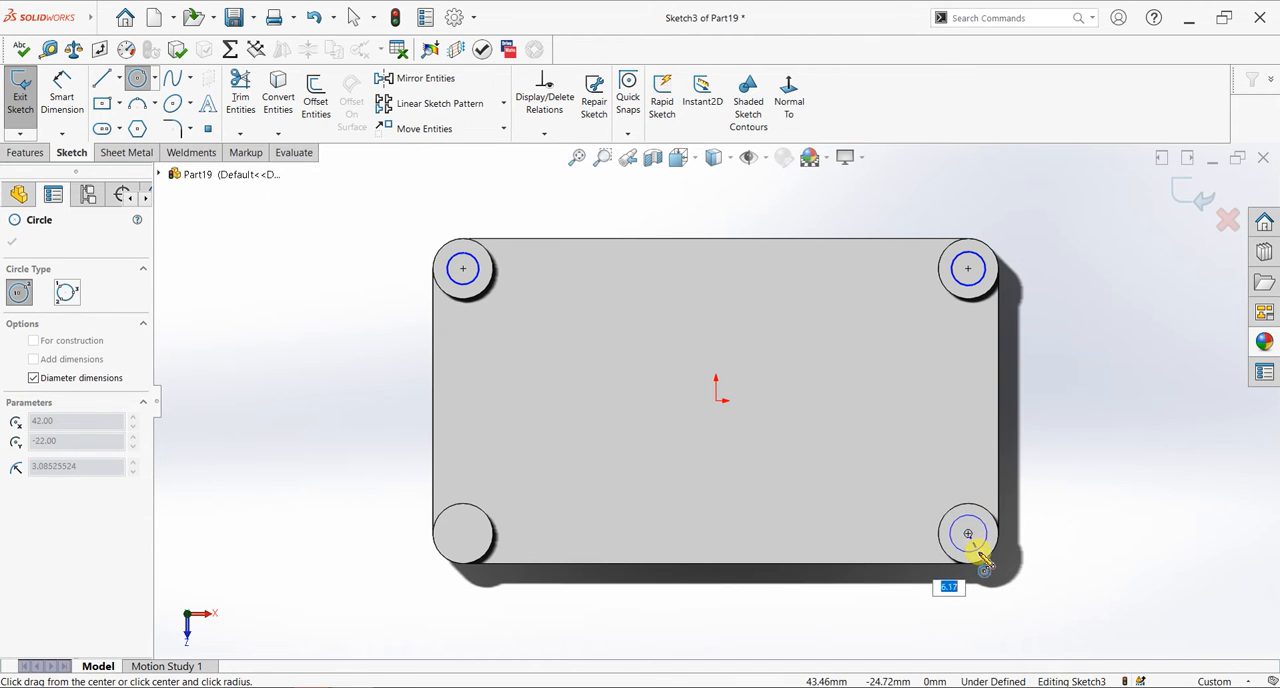
pyautogui.click(982, 558)
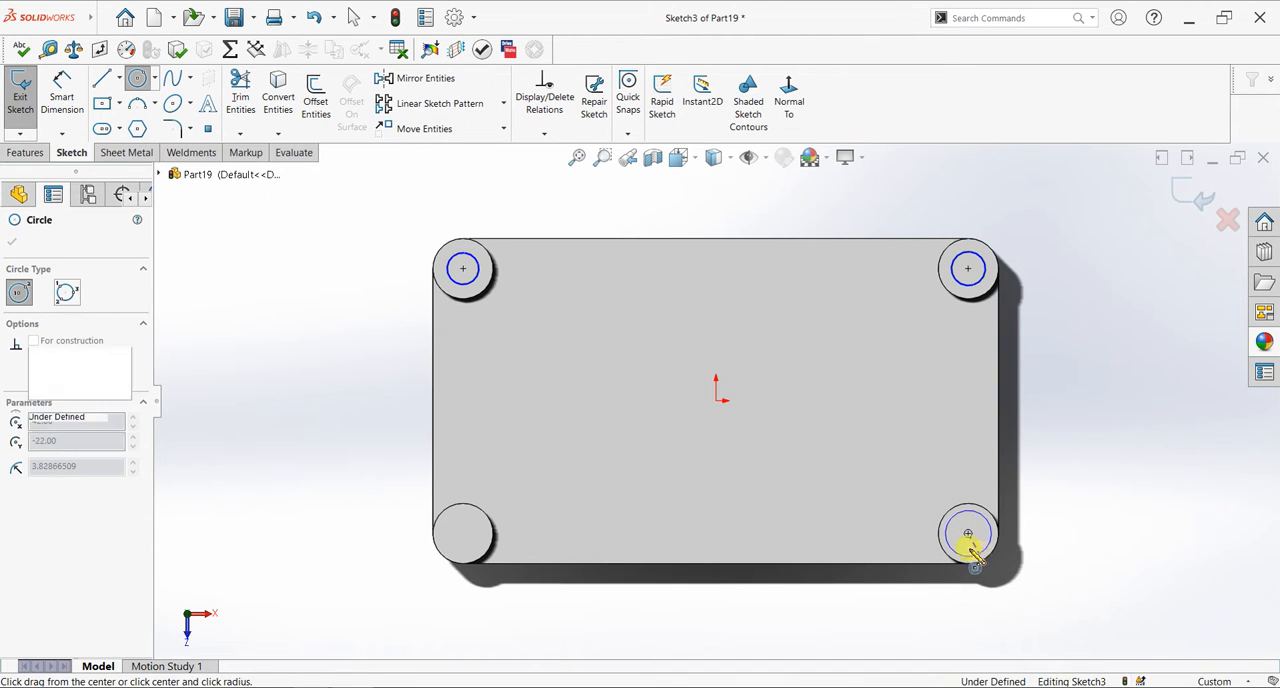
pyautogui.click(463, 533)
pyautogui.click(477, 549)
pyautogui.press('Escape')
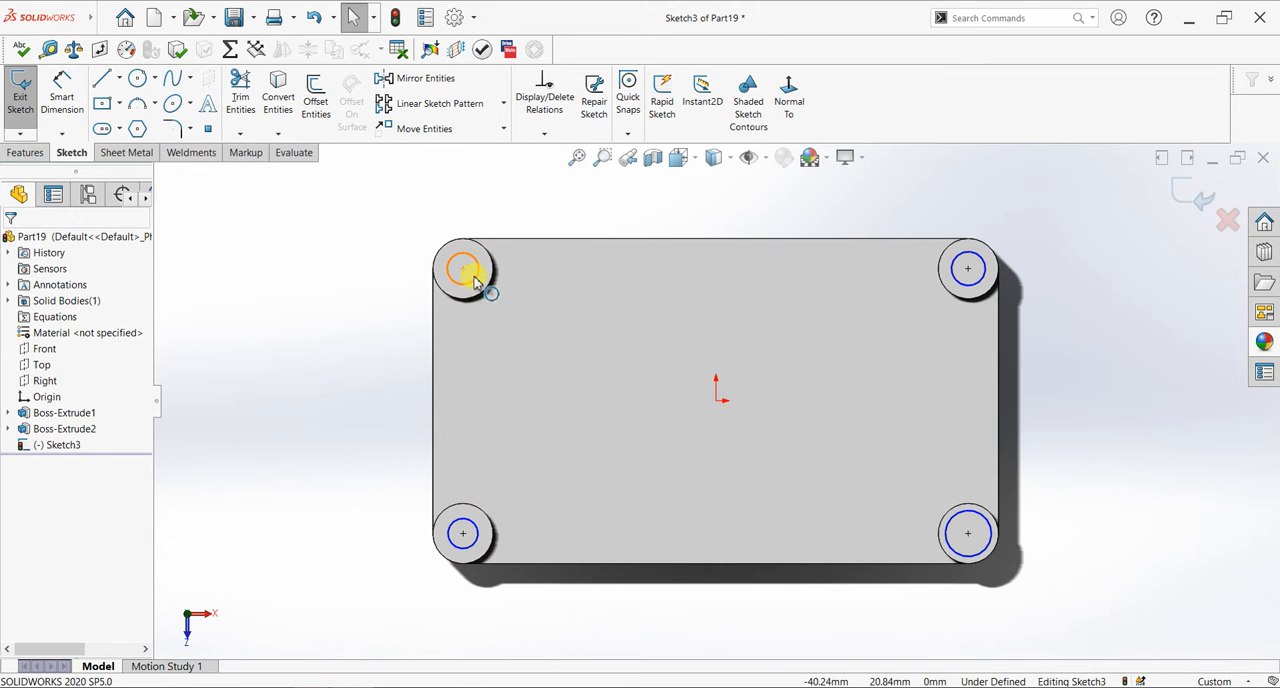
# - Give the four new circles on the corner bosses an Equal relation
pyautogui.click(477, 312)
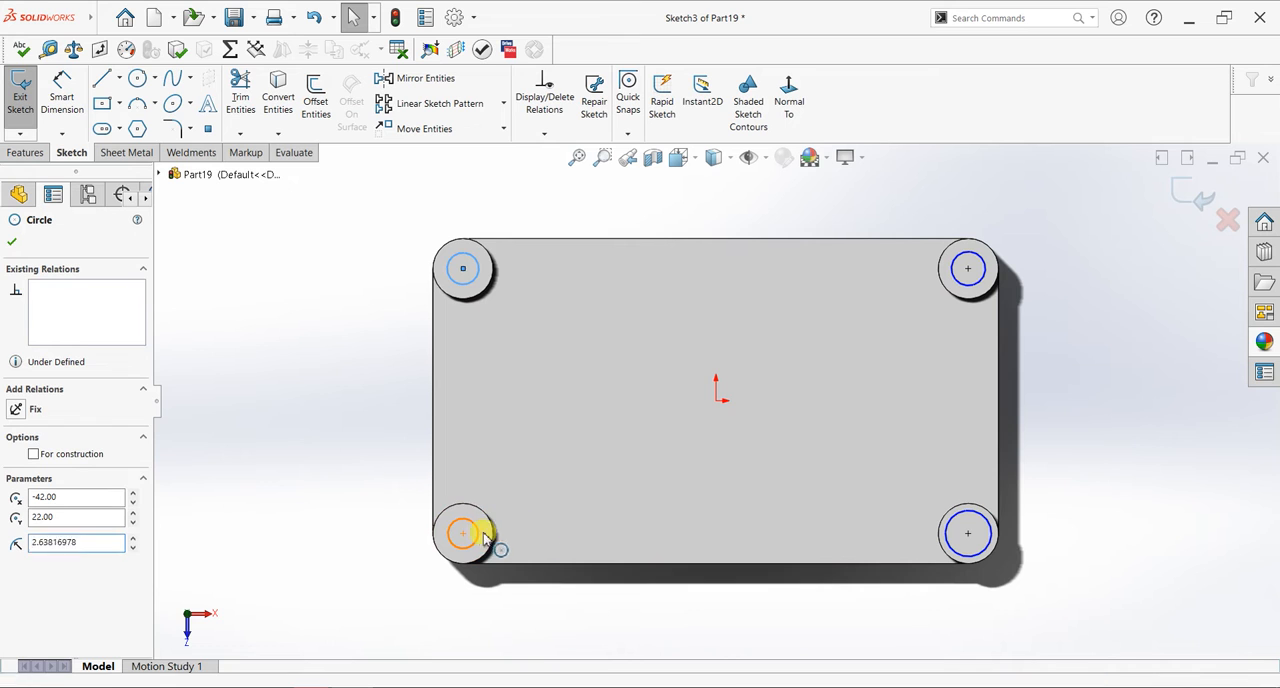
pyautogui.keyDown('ctrl'); pyautogui.click(944, 513); pyautogui.keyUp('ctrl')
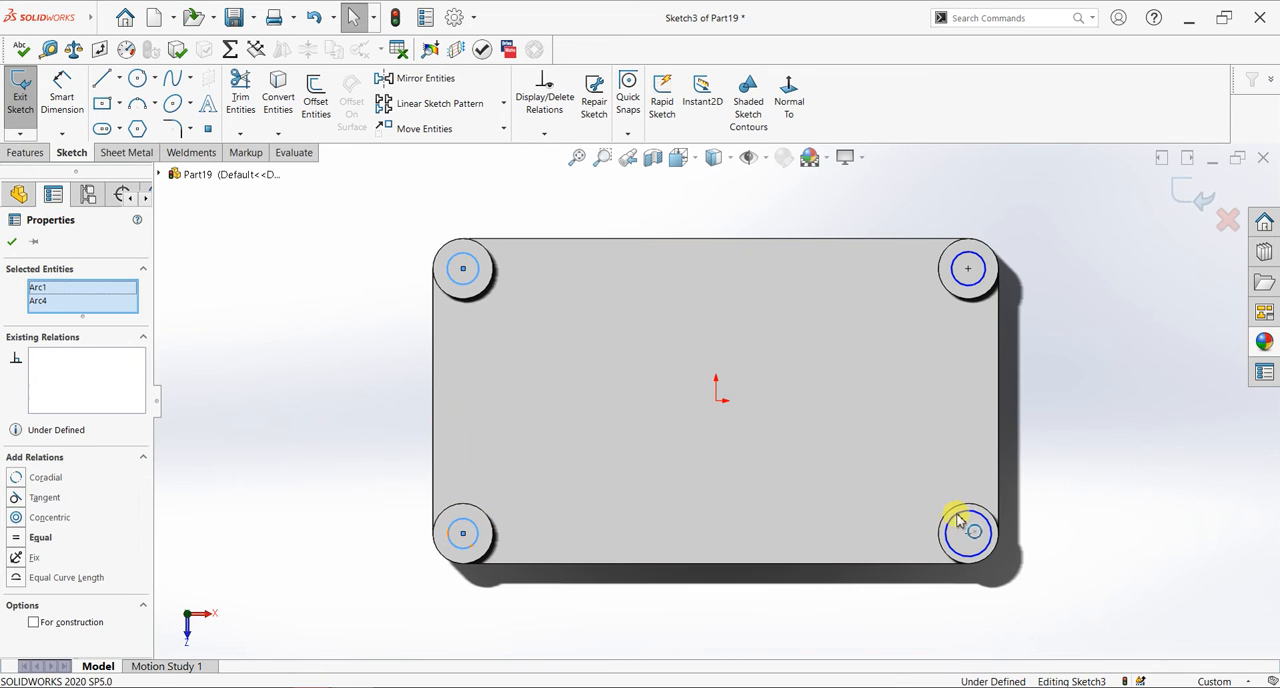
pyautogui.keyDown('ctrl'); pyautogui.click(972, 289); pyautogui.keyUp('ctrl')
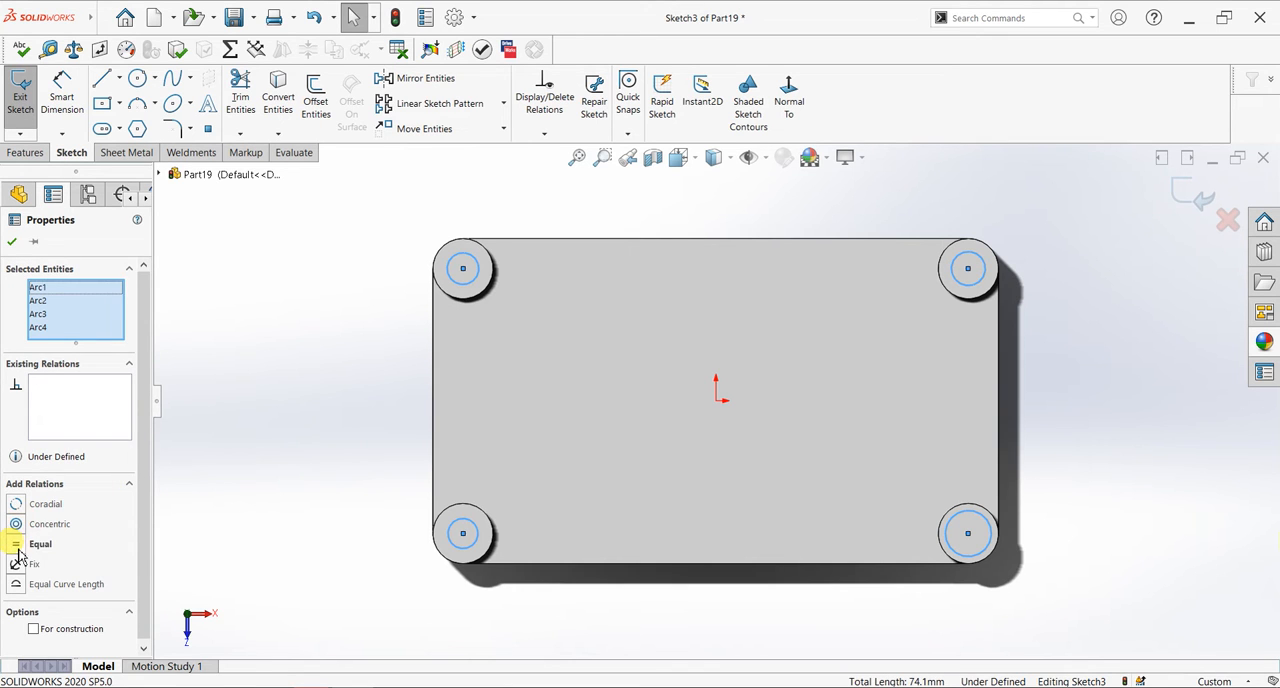
pyautogui.click(11, 244)
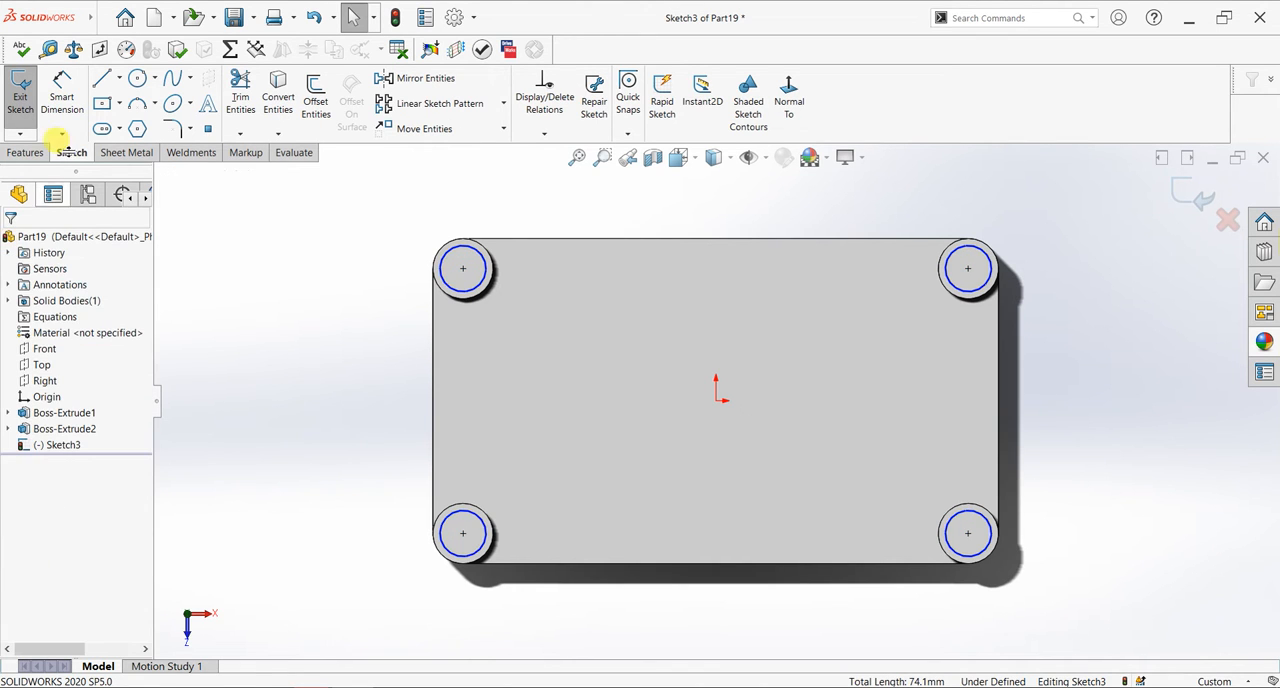
# - Dimension the upper-left circle's diameter as 8.5 mm, placing the dimension outside the plate
pyautogui.click(61, 95)
pyautogui.click(441, 266)
pyautogui.click(388, 283)
pyautogui.click(388, 282)
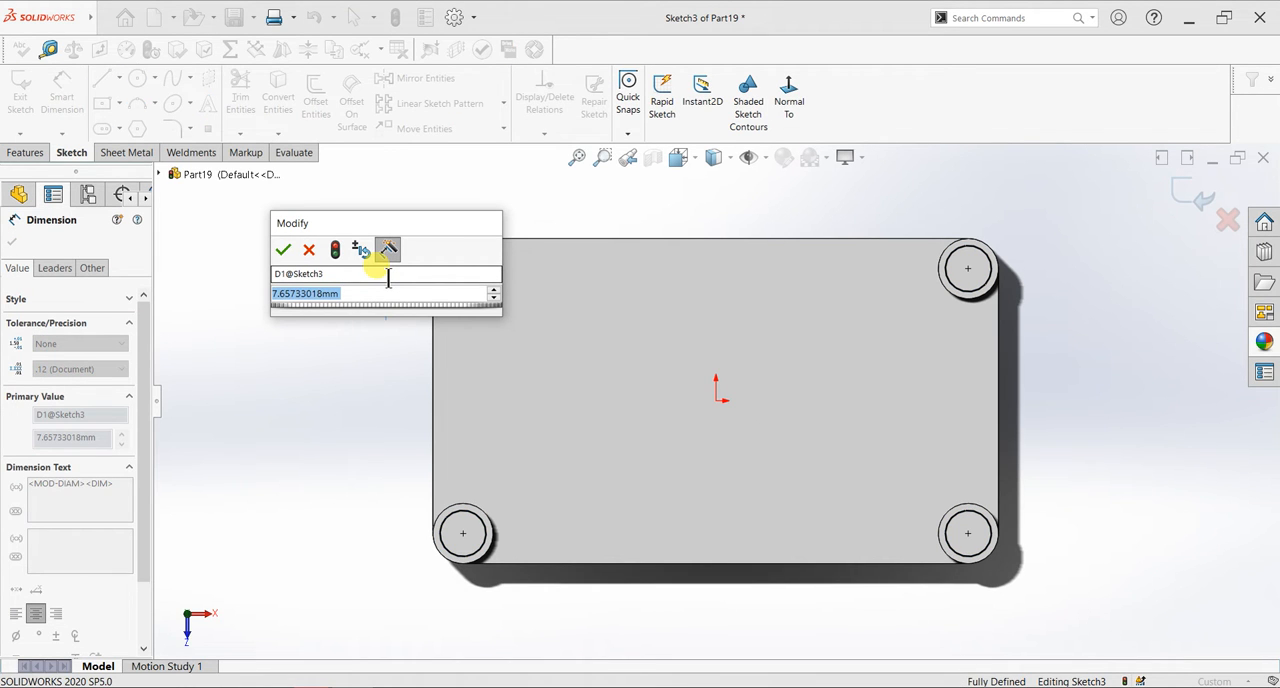
pyautogui.write('8.5')
pyautogui.press('Return')
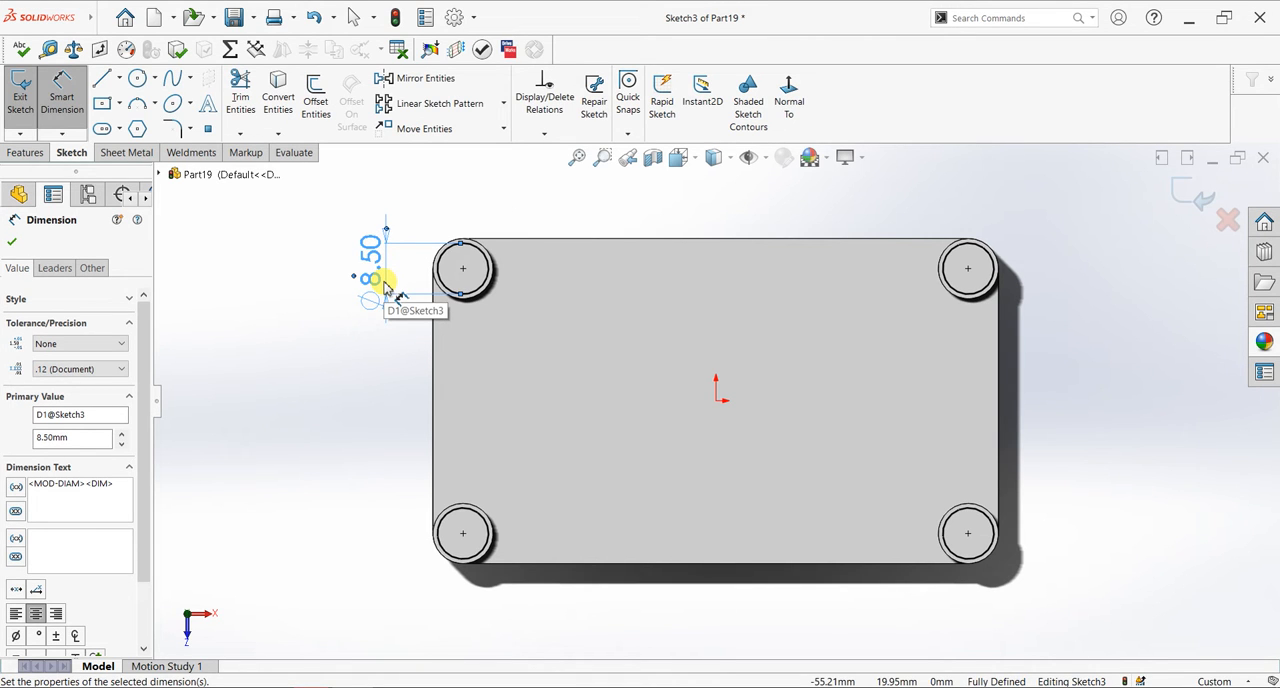
# - Set the upper-left circle's diameter to 6 mm and finish dimensioning
pyautogui.doubleClick(376, 280)
pyautogui.write('8')
pyautogui.press('Return')
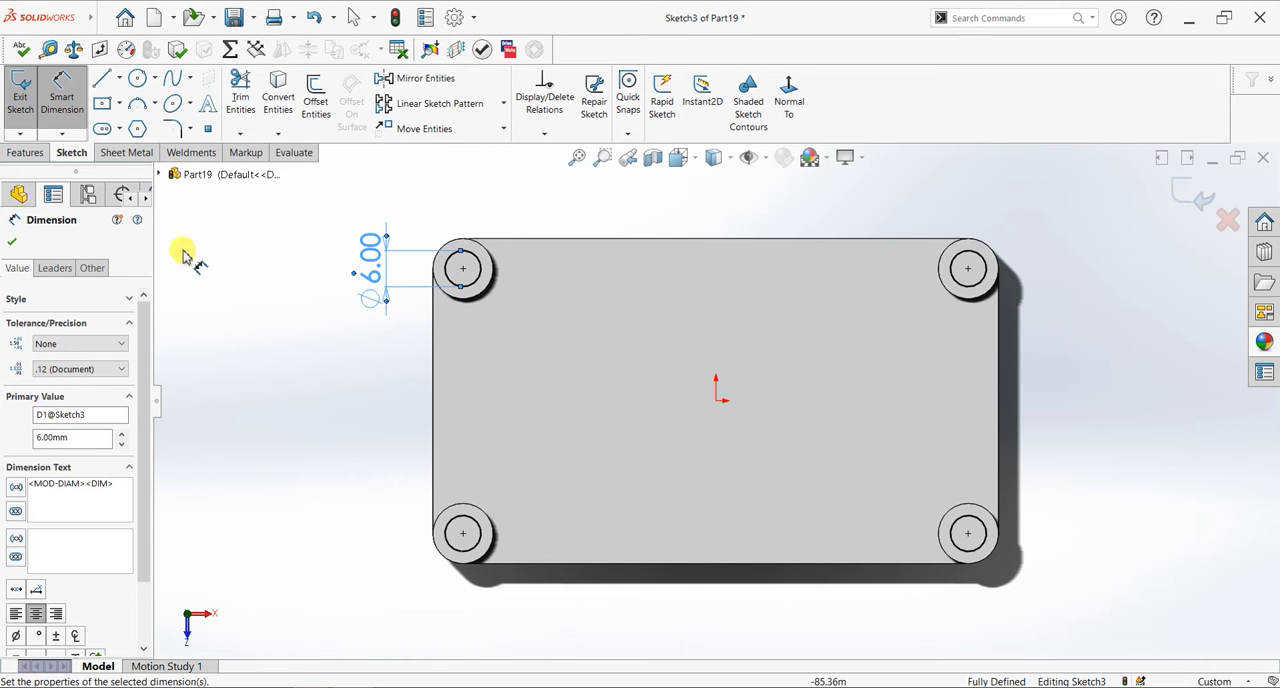
pyautogui.click(11, 241)
# - Cut the four circles on the corner bosses through the whole part with an Extruded Cut set to Through All
pyautogui.click(24, 152)
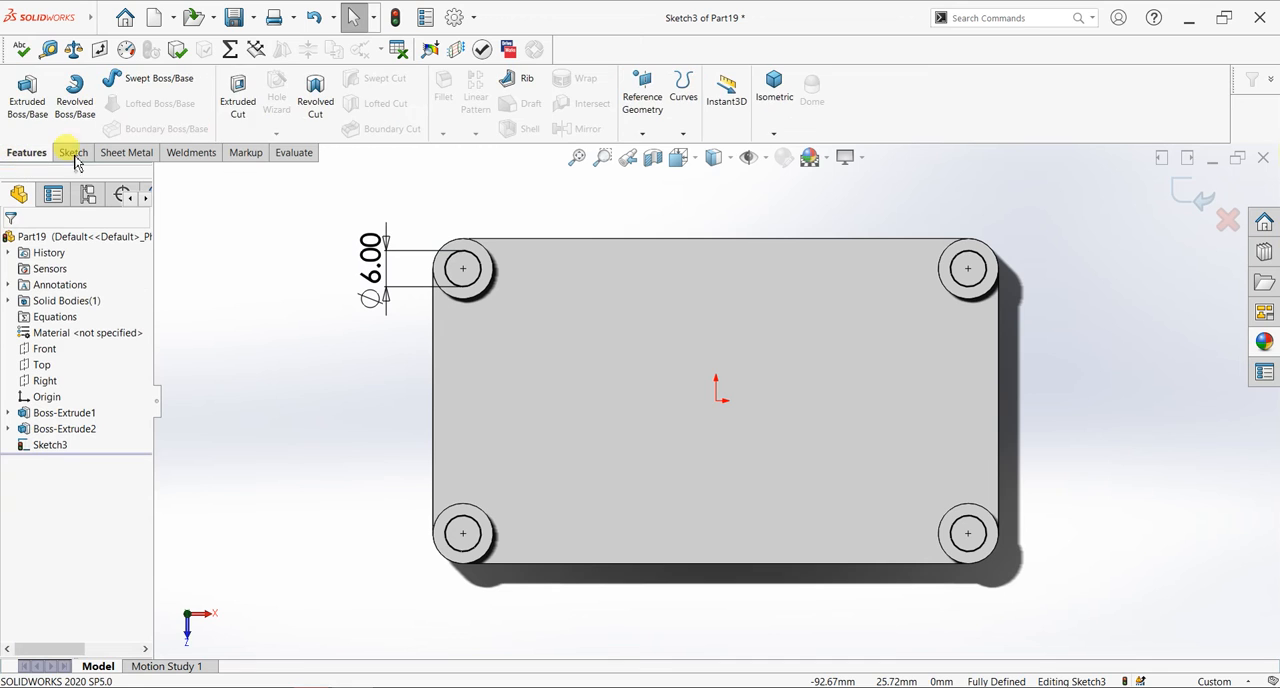
pyautogui.click(238, 95)
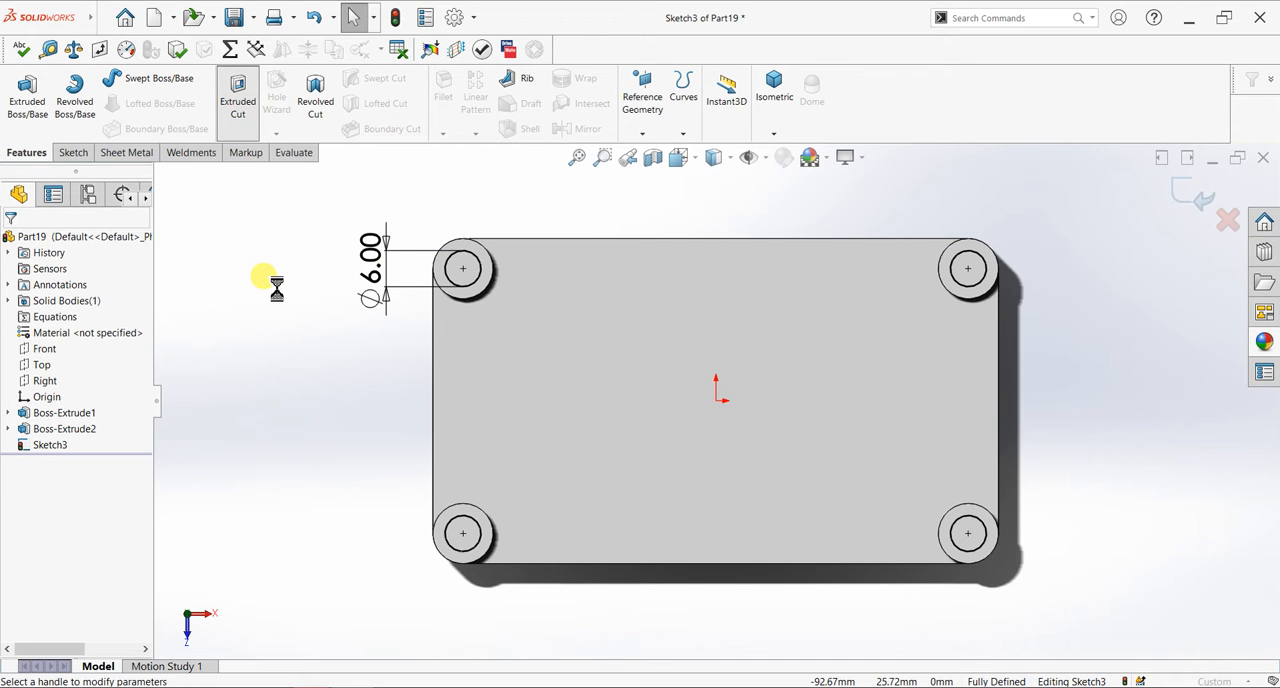
pyautogui.click(133, 334)
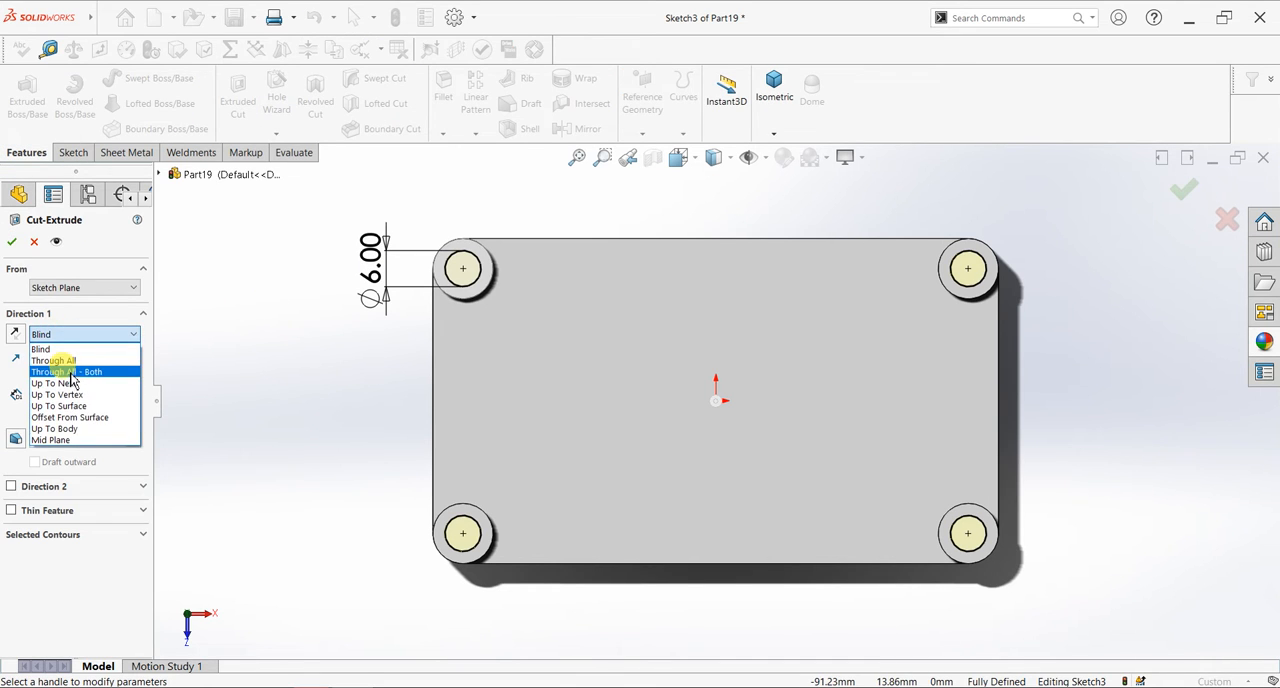
pyautogui.click(53, 360)
pyautogui.click(11, 241)
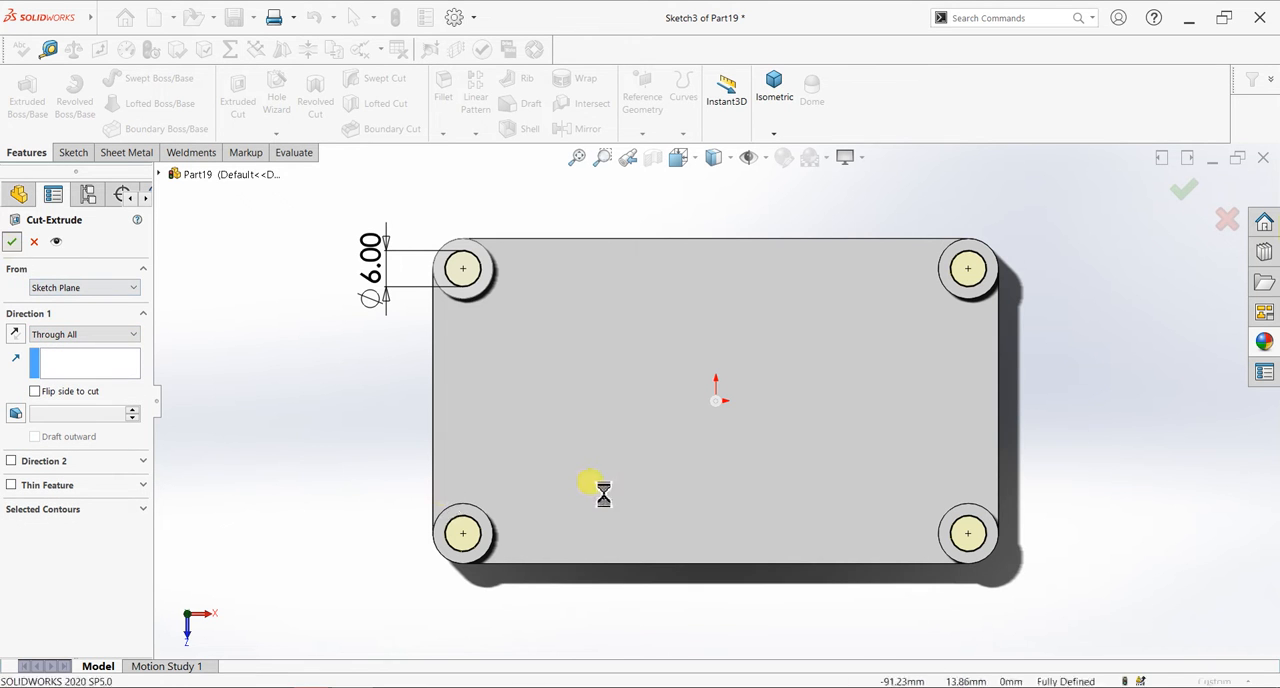
# - Create a reference plane midway between the plate's two short end faces
pyautogui.moveTo(623, 522); pyautogui.dragTo(866, 451, button='middle')
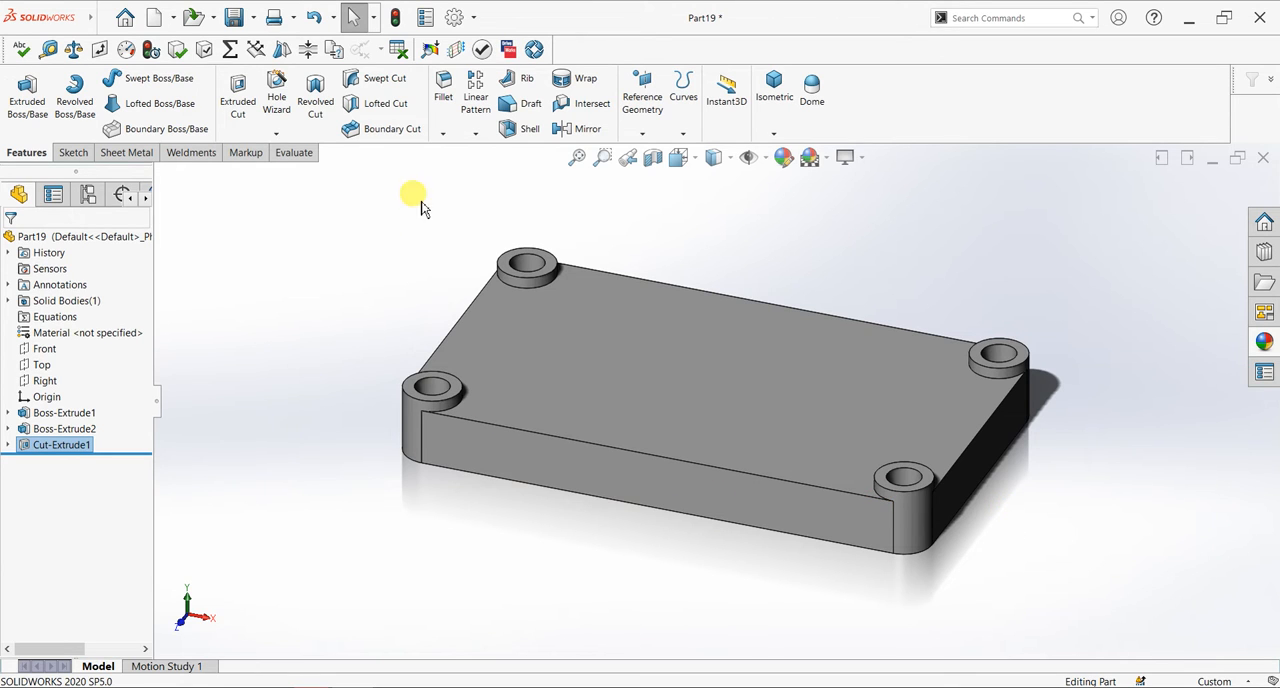
pyautogui.click(657, 136)
pyautogui.click(657, 151)
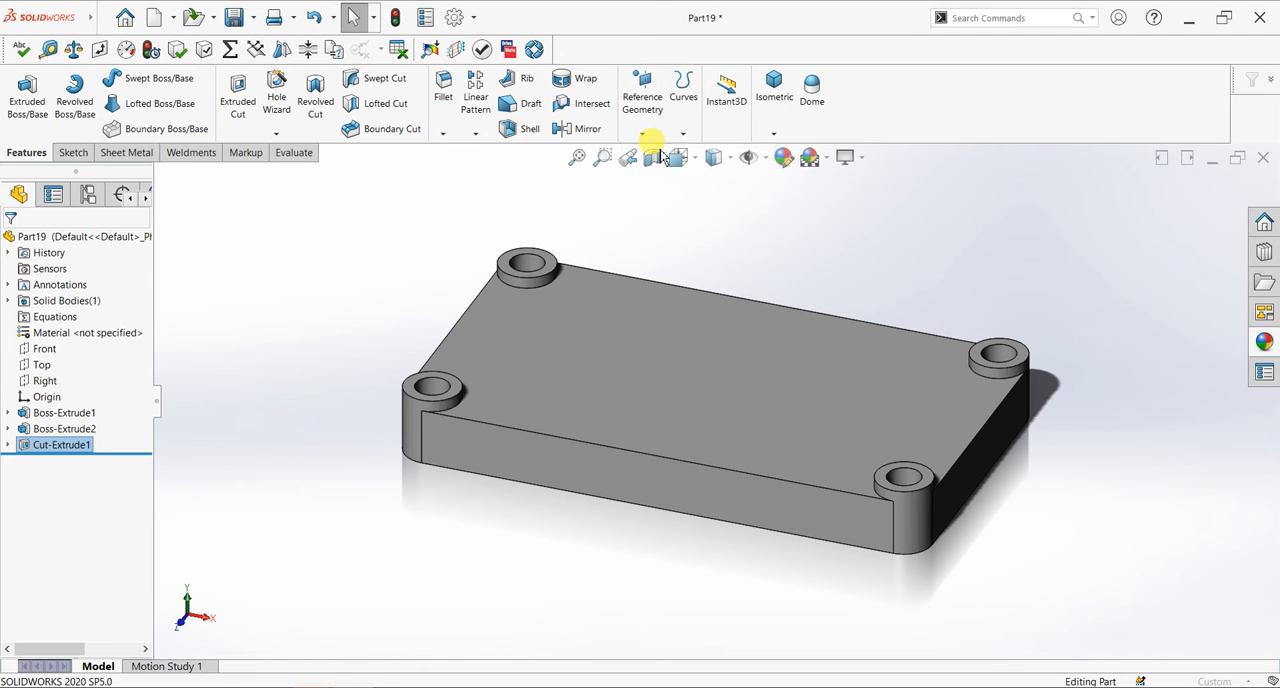
pyautogui.click(935, 458)
pyautogui.moveTo(935, 458); pyautogui.dragTo(597, 491, button='middle')
pyautogui.click(600, 513)
pyautogui.moveTo(823, 404); pyautogui.dragTo(842, 368, button='middle')
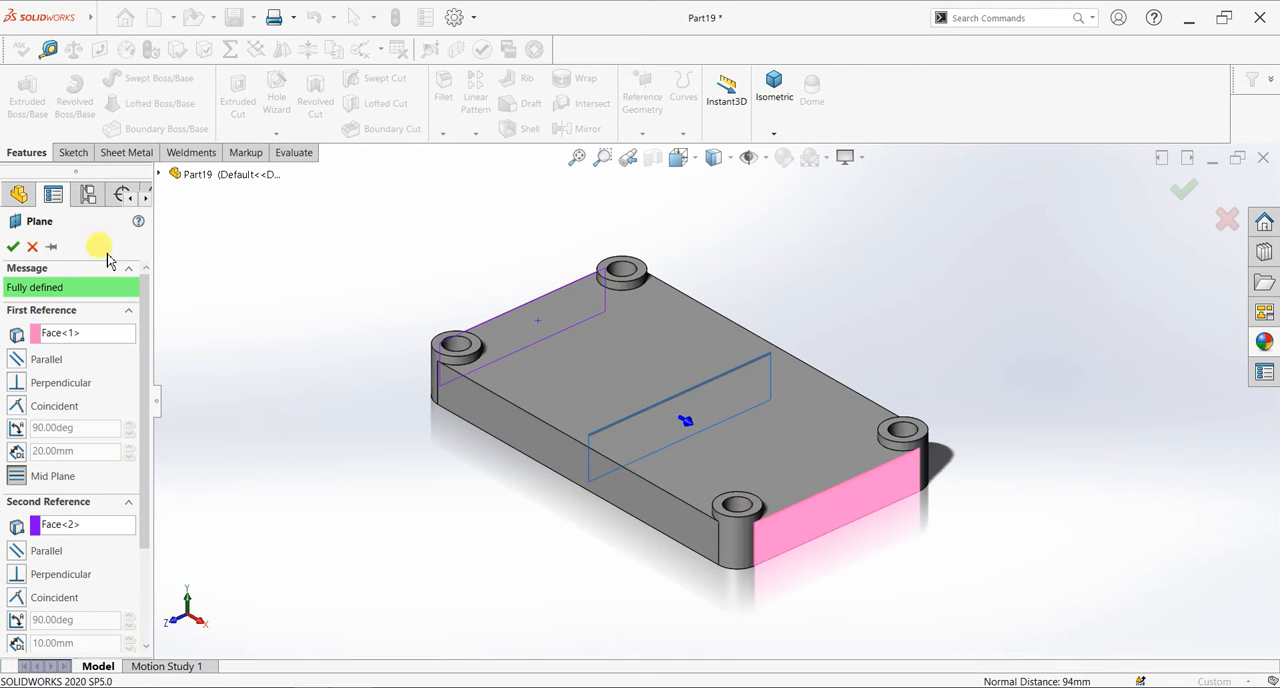
pyautogui.click(13, 247)
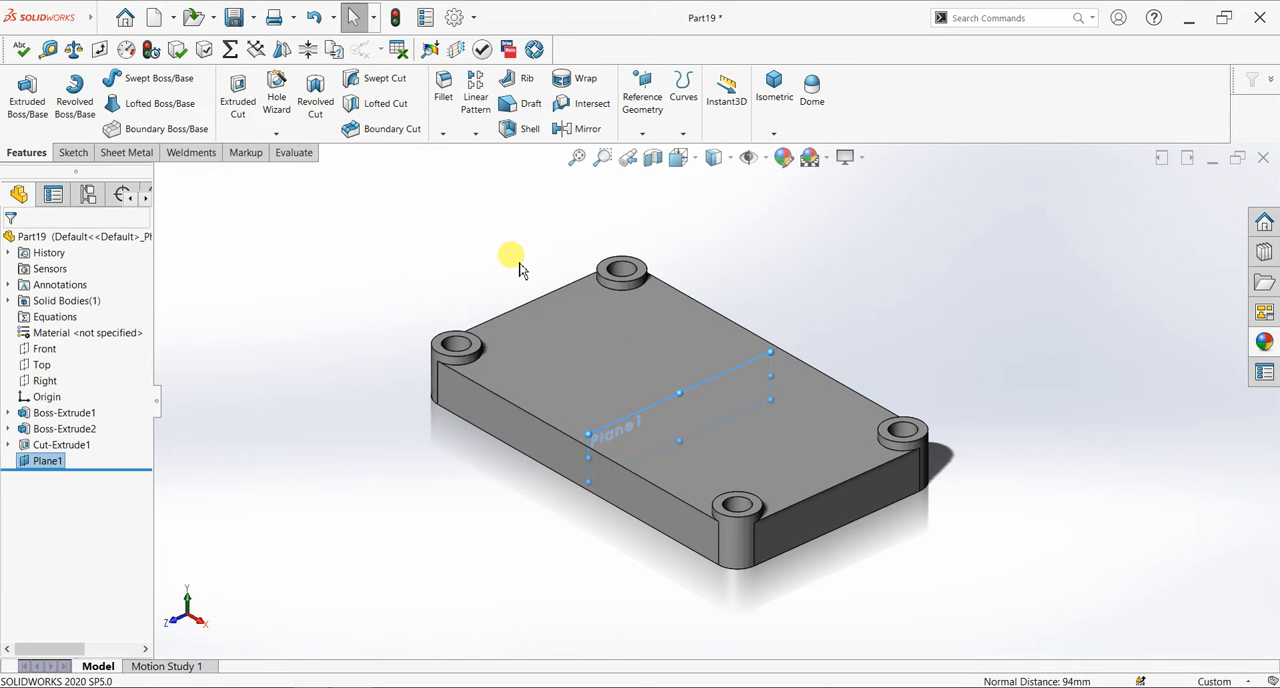
# - Sketch two concentric circles on the mid plane, about 27 and 22 mm in diameter, centered vertically above the origin and clear of the plate
pyautogui.hotkey('ctrl', '8')
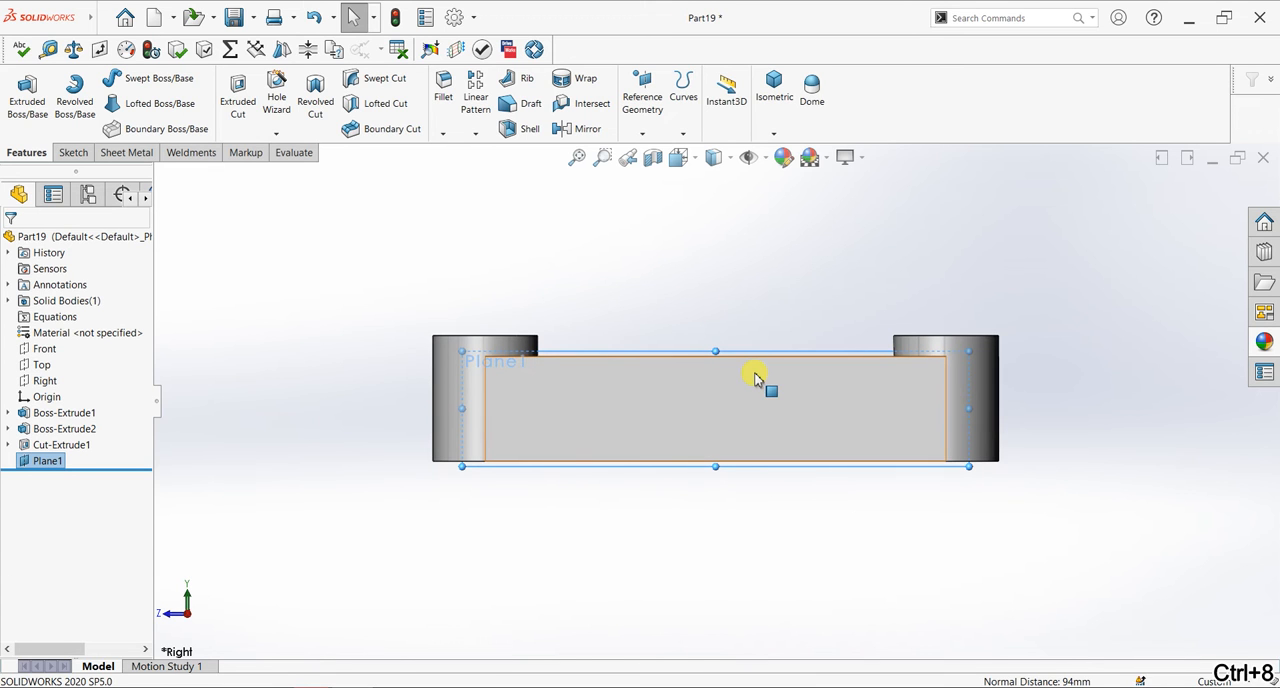
pyautogui.scroll(6, 756, 379)
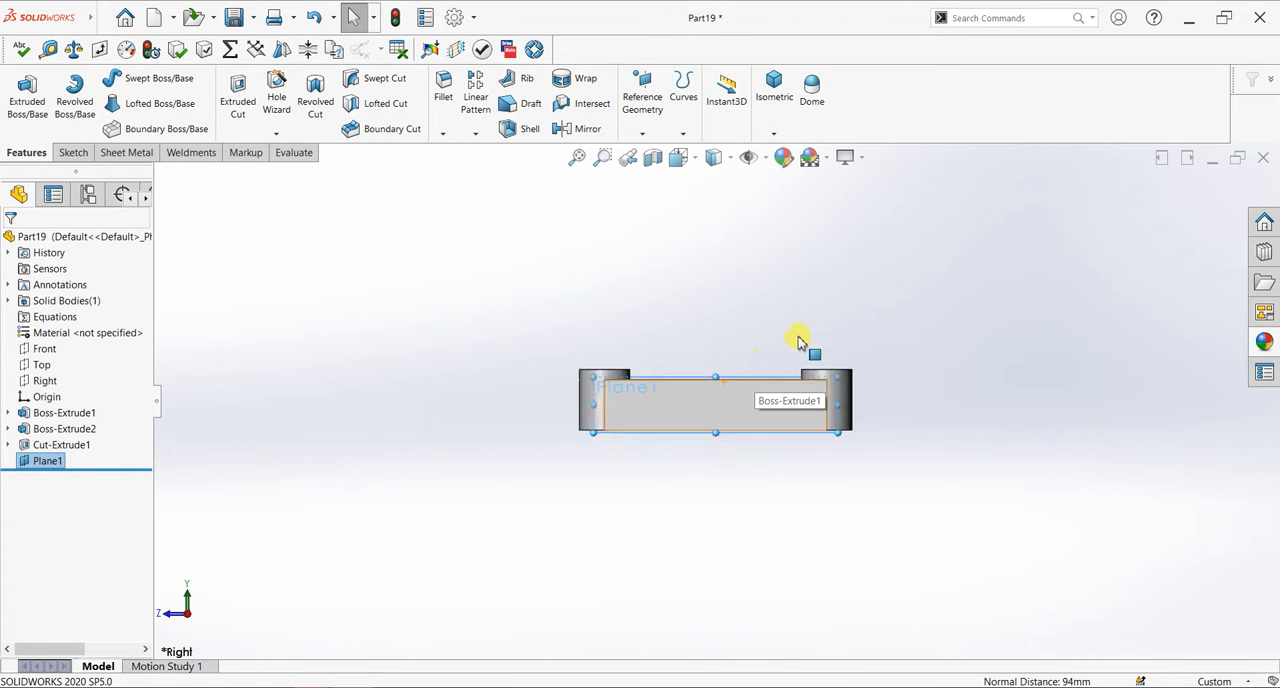
pyautogui.scroll(-2, 783, 314)
pyautogui.click(70, 152)
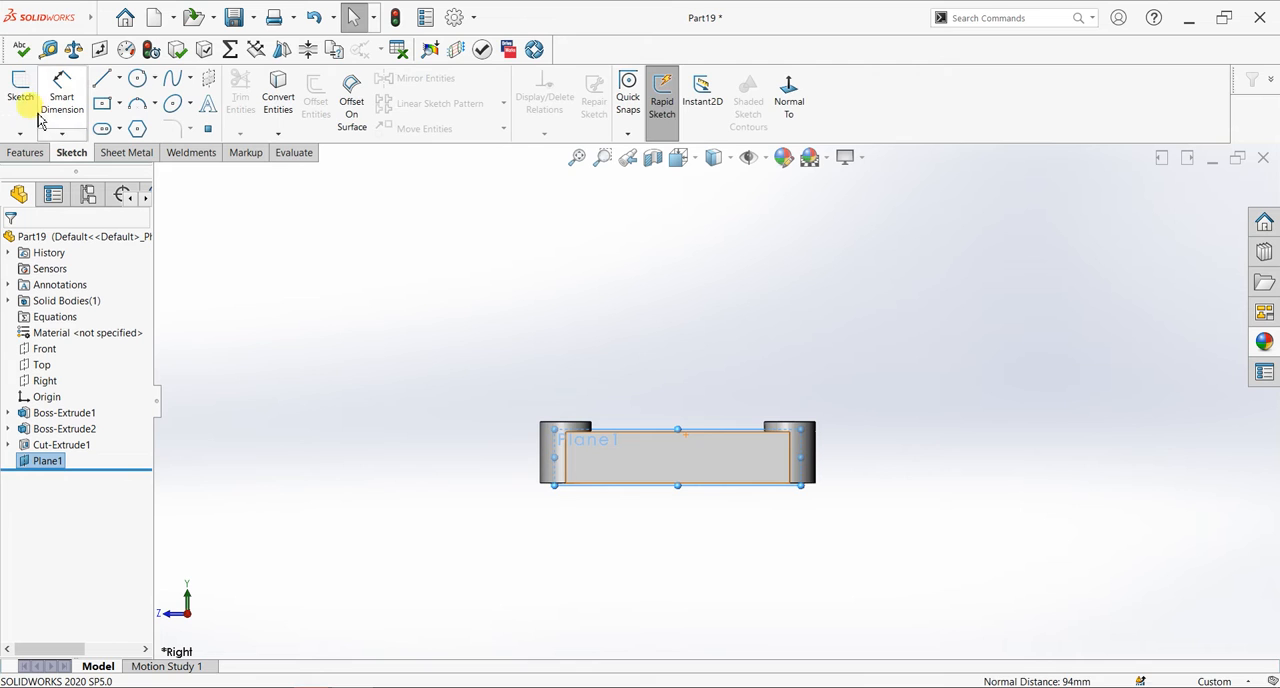
pyautogui.click(20, 95)
pyautogui.click(138, 81)
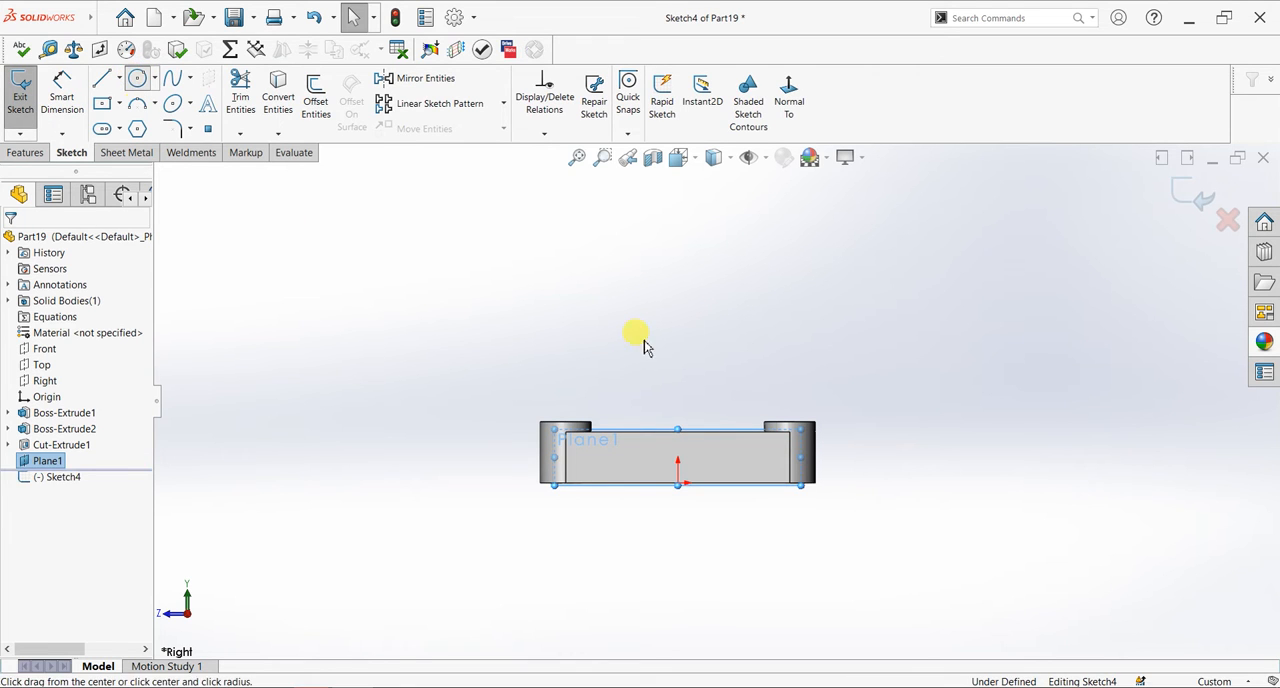
pyautogui.click(678, 284)
pyautogui.click(715, 342)
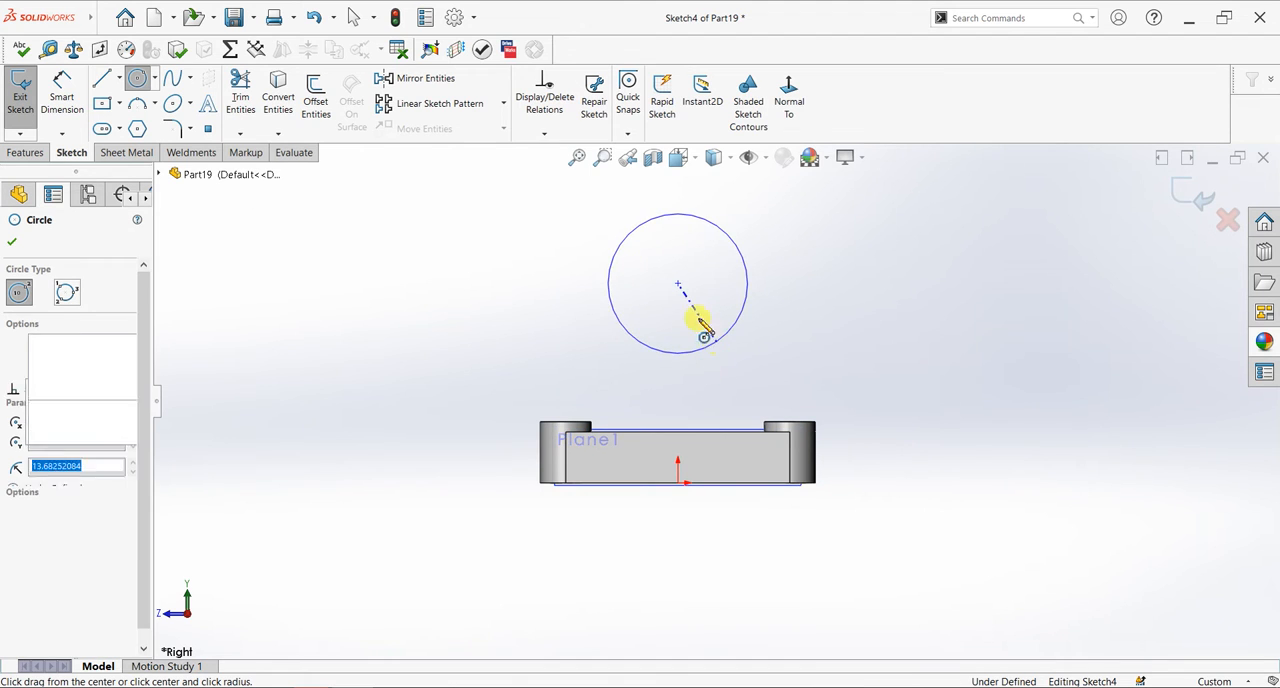
pyautogui.click(678, 285)
pyautogui.click(708, 333)
pyautogui.rightClick(812, 262)
pyautogui.click(820, 265)
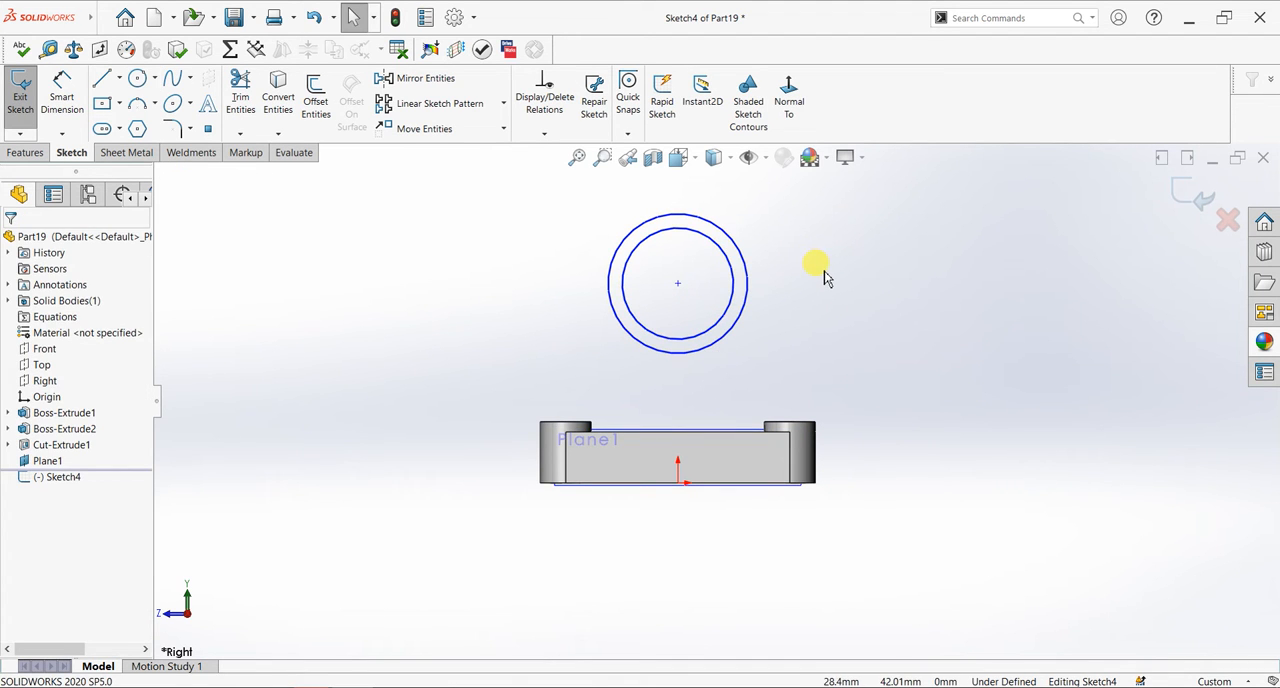
# - Set the inner circle's diameter to 38 mm and the other circle's diameter to 50 mm
pyautogui.click(62, 100)
pyautogui.click(735, 290)
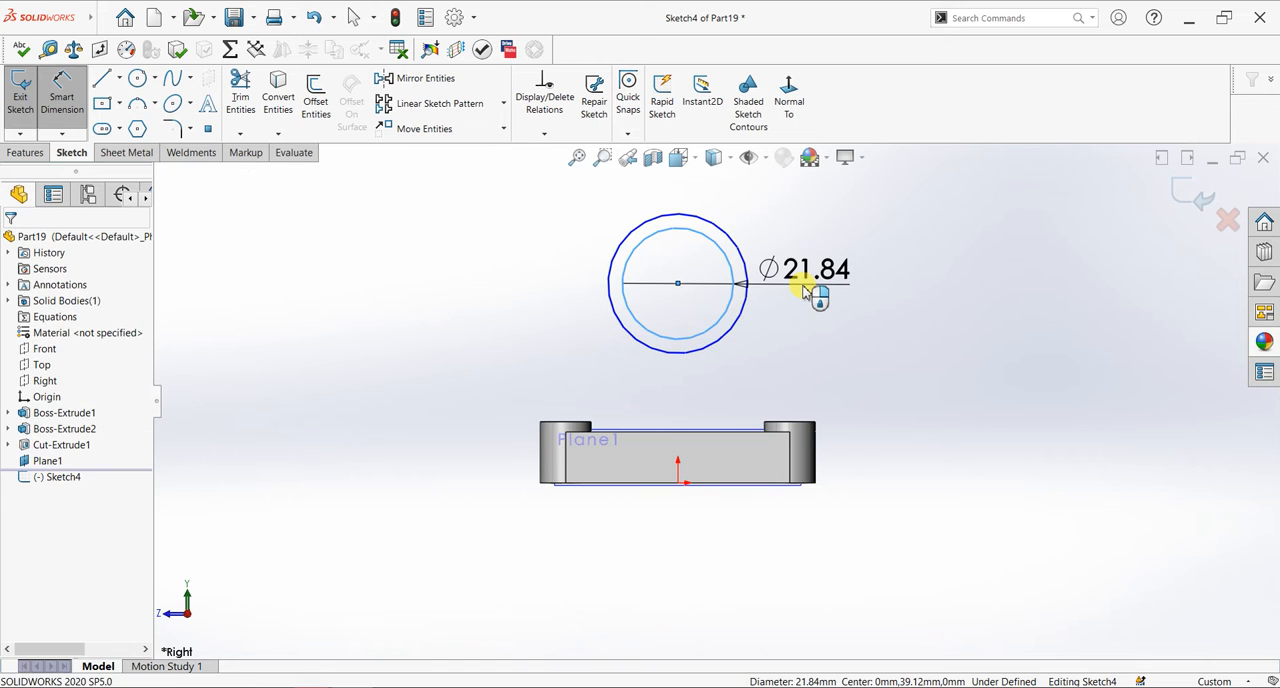
pyautogui.click(803, 287)
pyautogui.write('20')
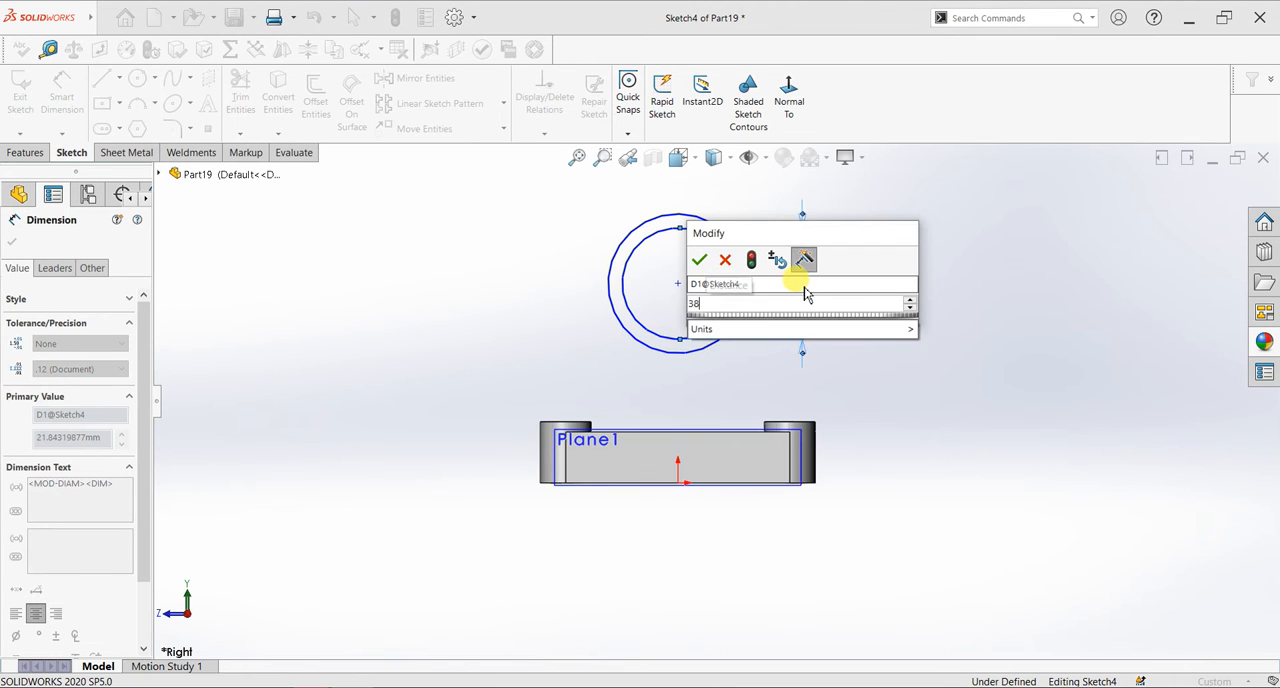
pyautogui.press('Return')
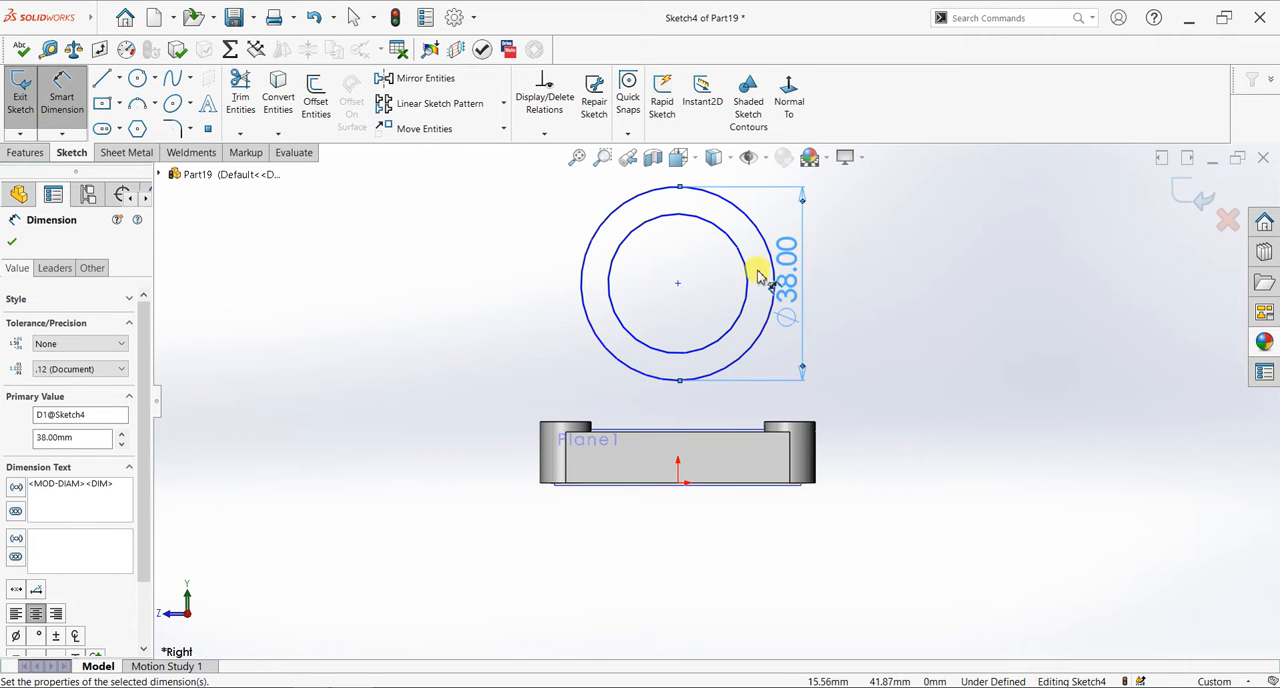
pyautogui.click(621, 253)
pyautogui.click(514, 270)
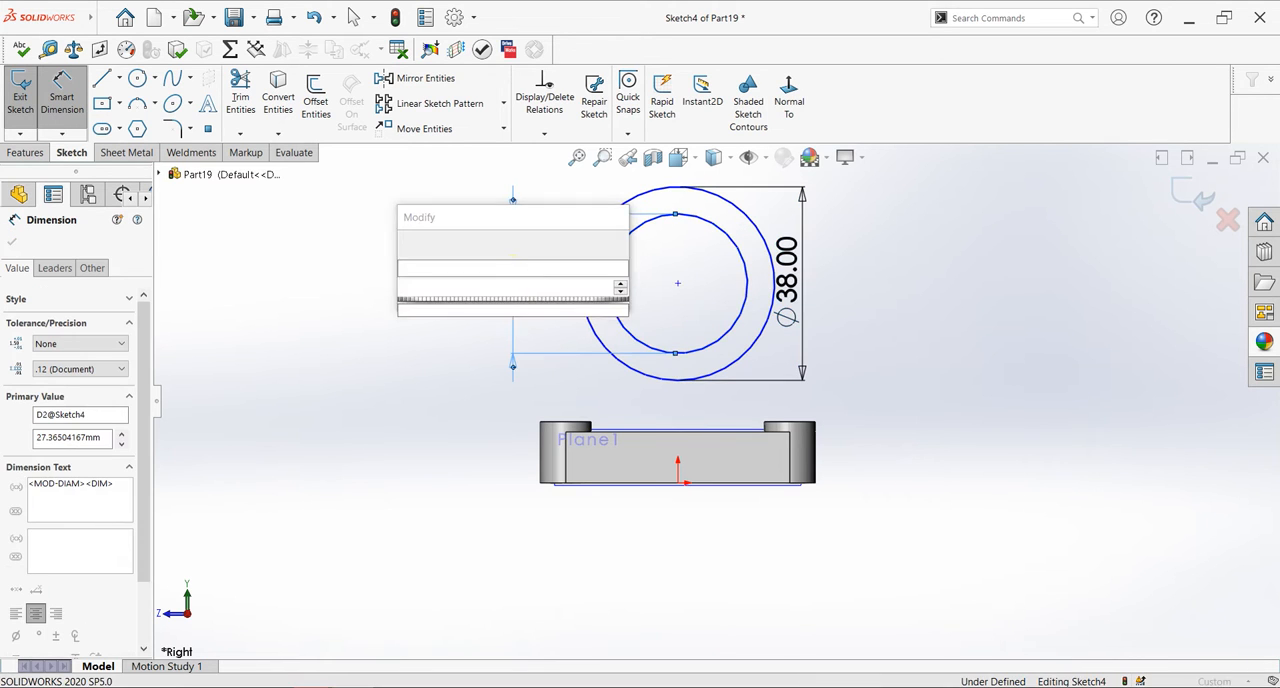
pyautogui.press('Return')
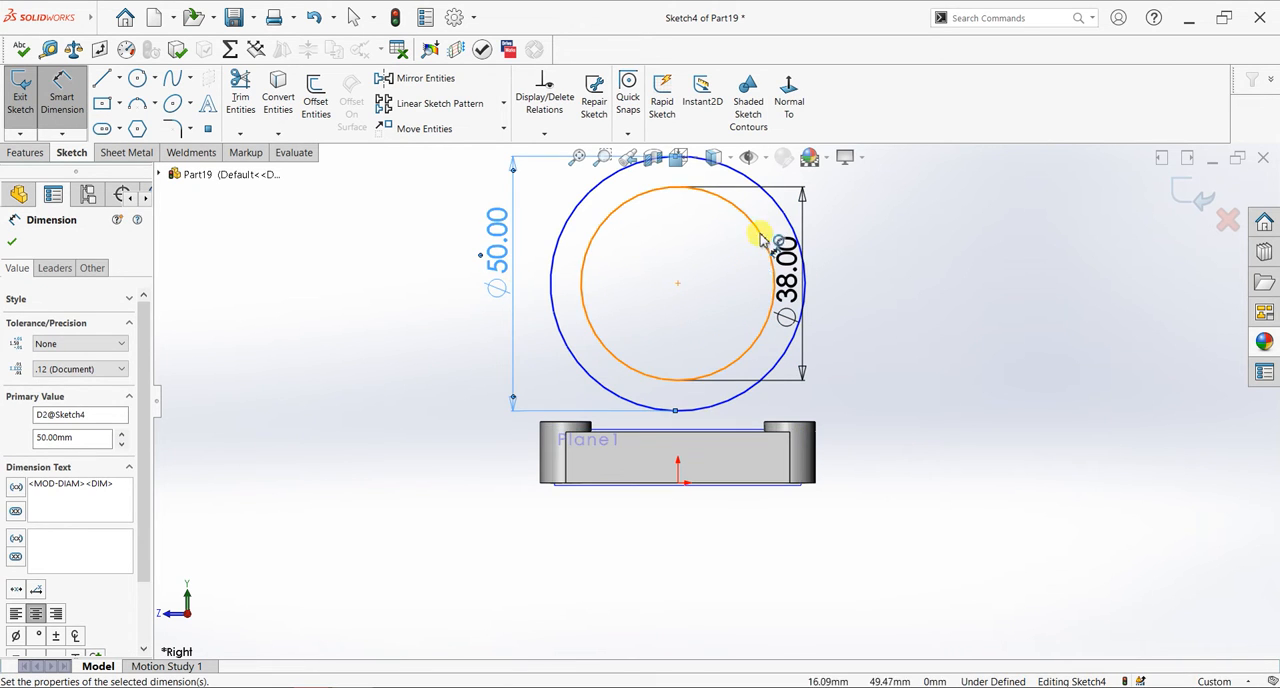
# - Dimension the height of the circles' center above the plate's bottom edge as 60 mm and finish dimensioning
pyautogui.click(680, 284)
pyautogui.click(718, 487)
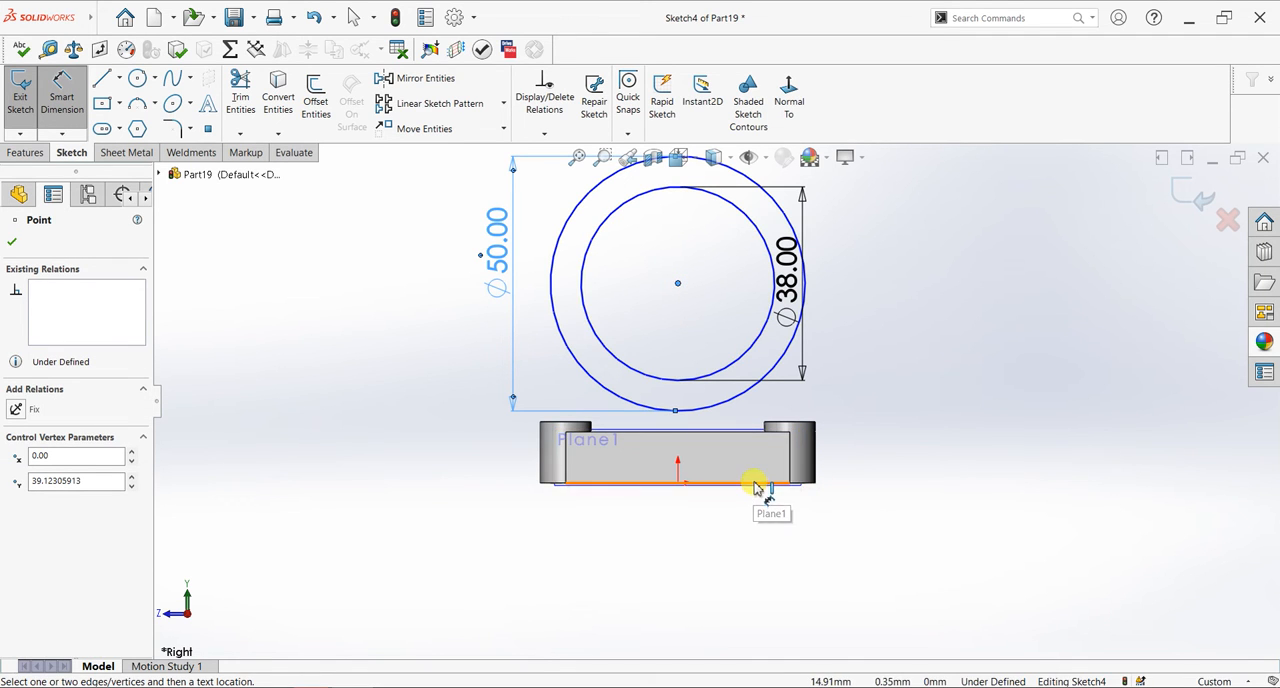
pyautogui.click(758, 490)
pyautogui.click(955, 365)
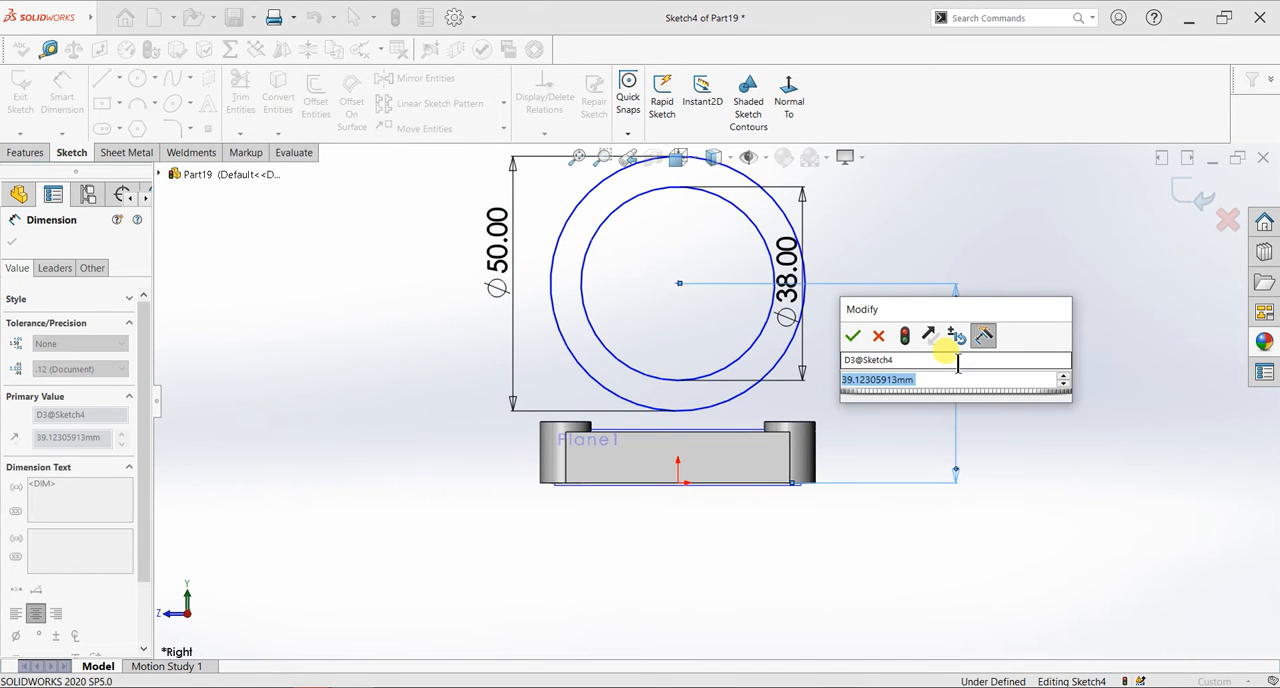
pyautogui.write('60')
pyautogui.press('Return')
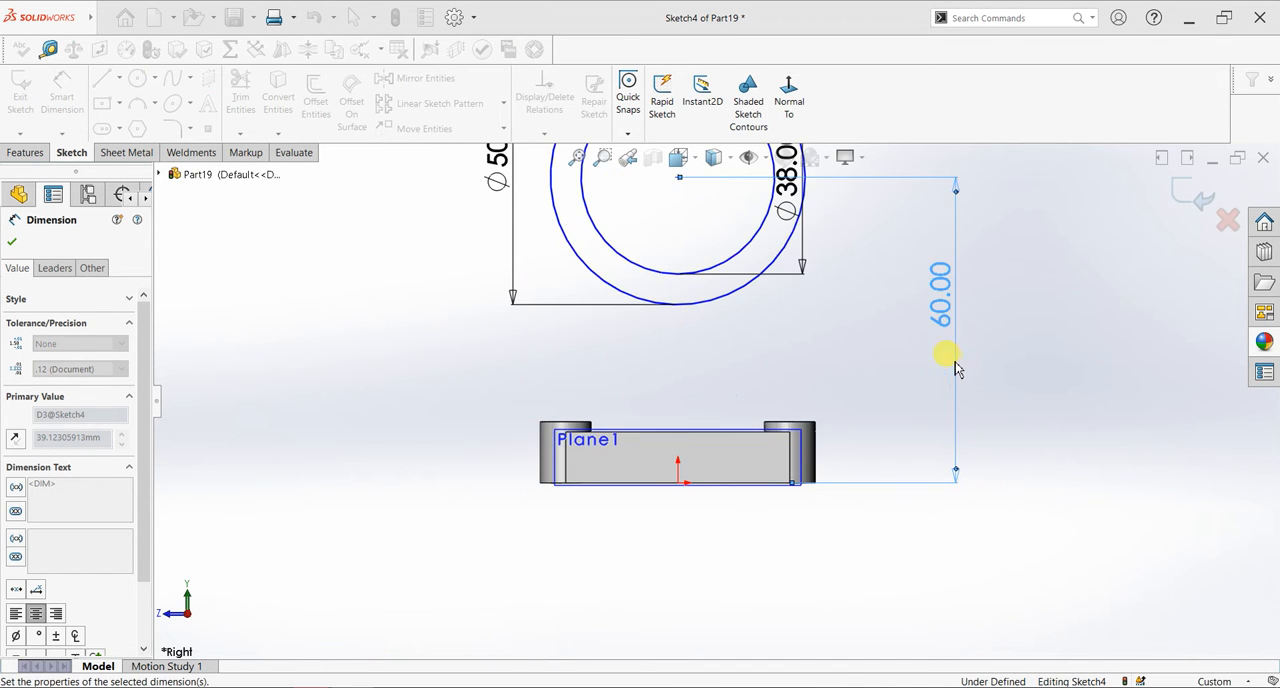
pyautogui.scroll(2, 750, 330)
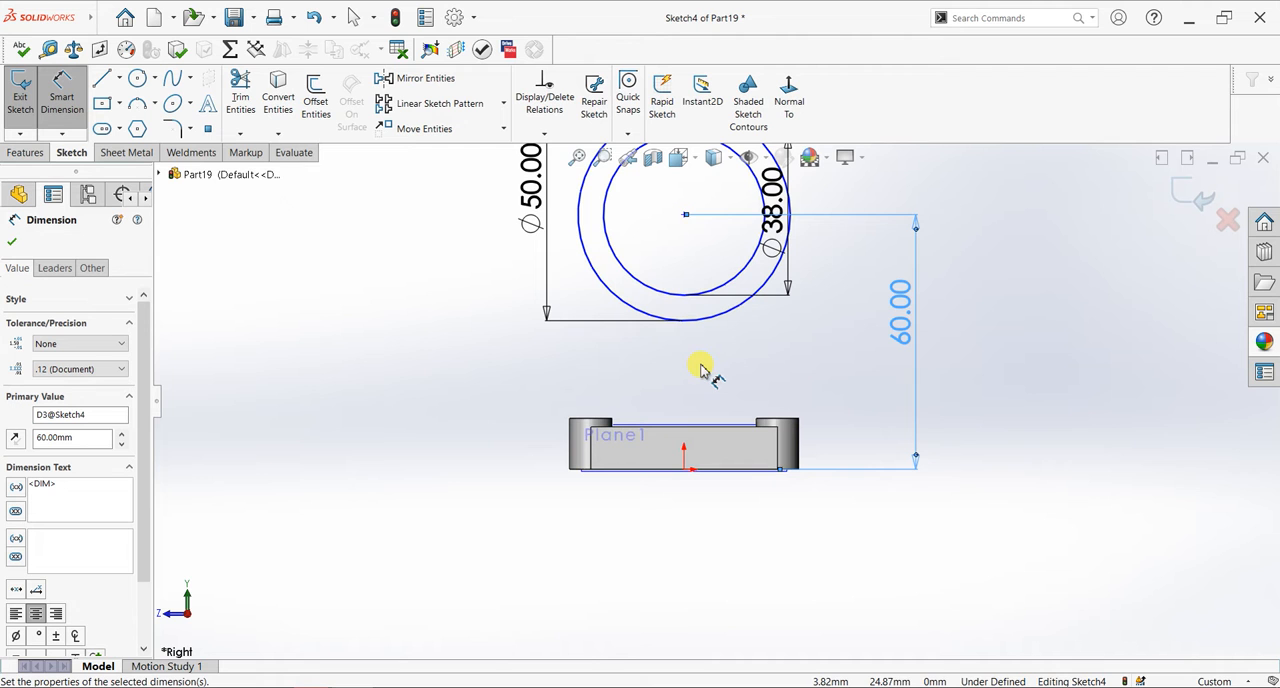
pyautogui.click(12, 242)
# - Extrude the ring between the two circles 56 mm with the Mid Plane end condition
pyautogui.hotkey('ctrl', '7')
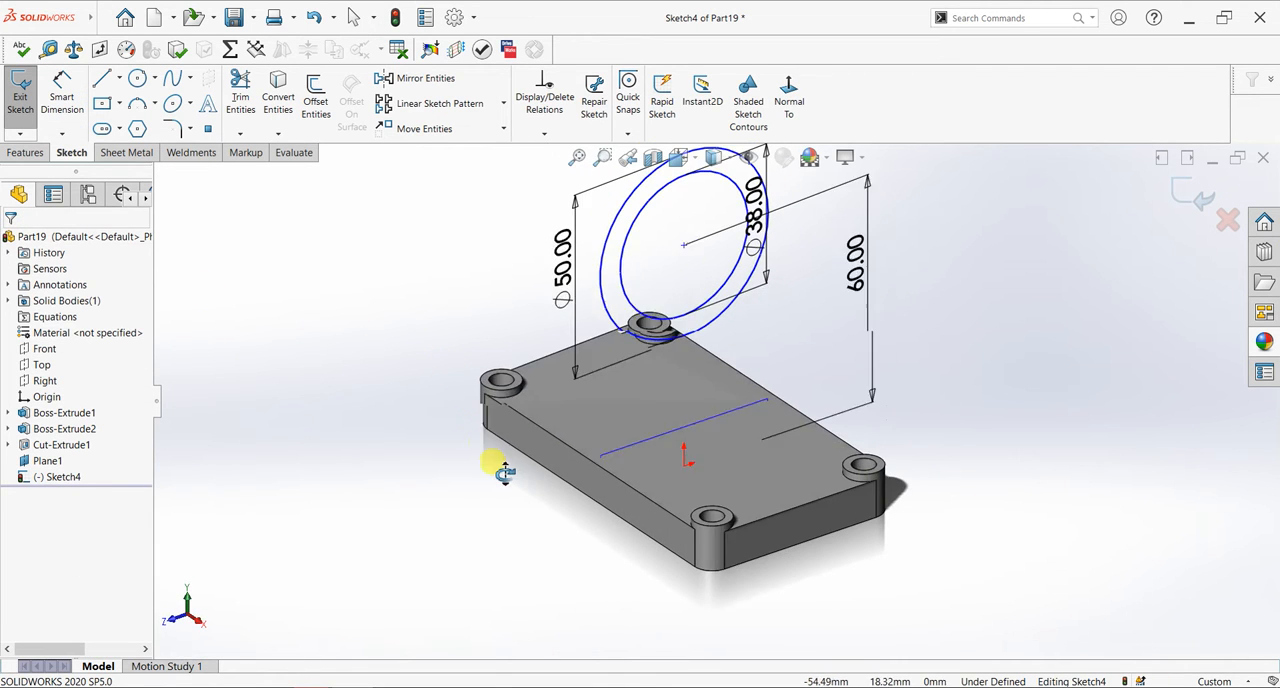
pyautogui.click(25, 152)
pyautogui.click(30, 100)
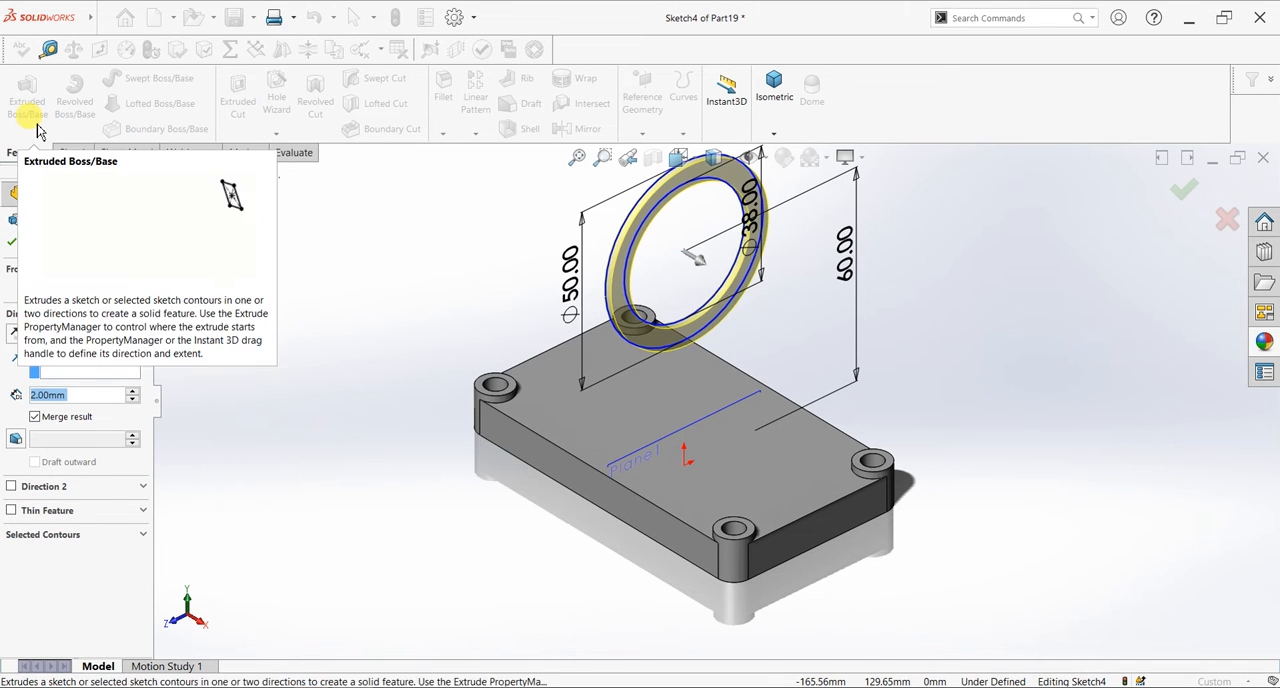
pyautogui.click(70, 338)
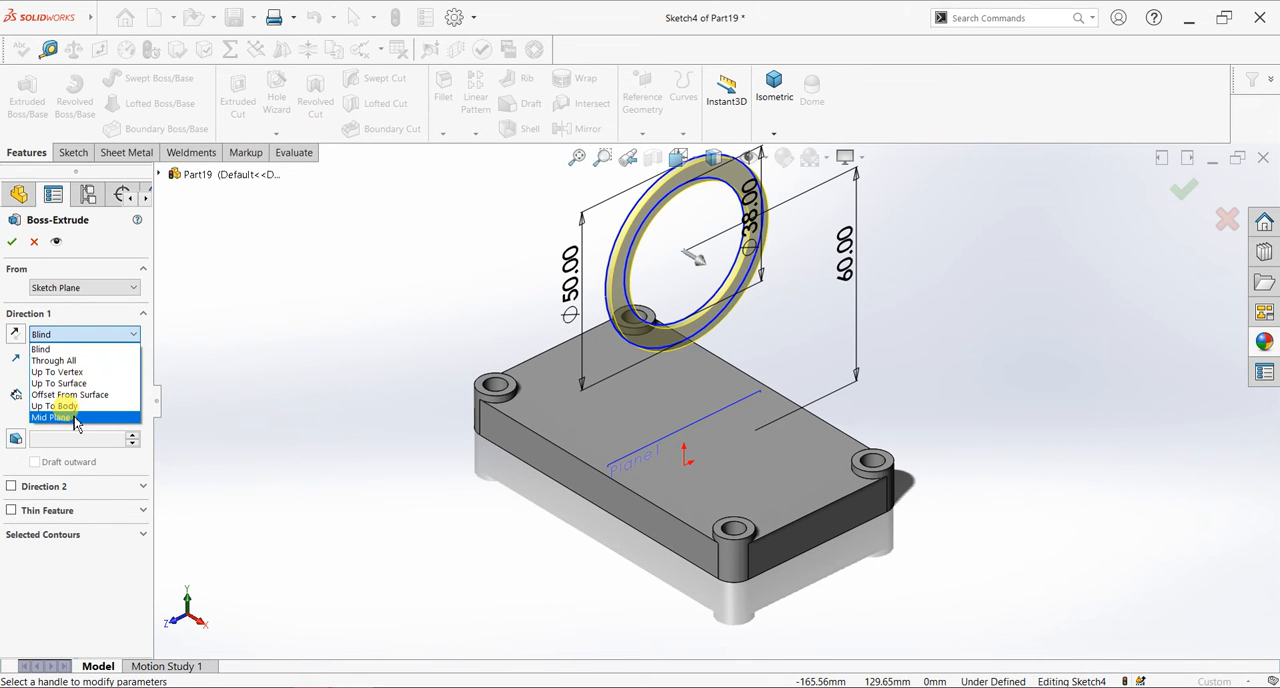
pyautogui.click(74, 417)
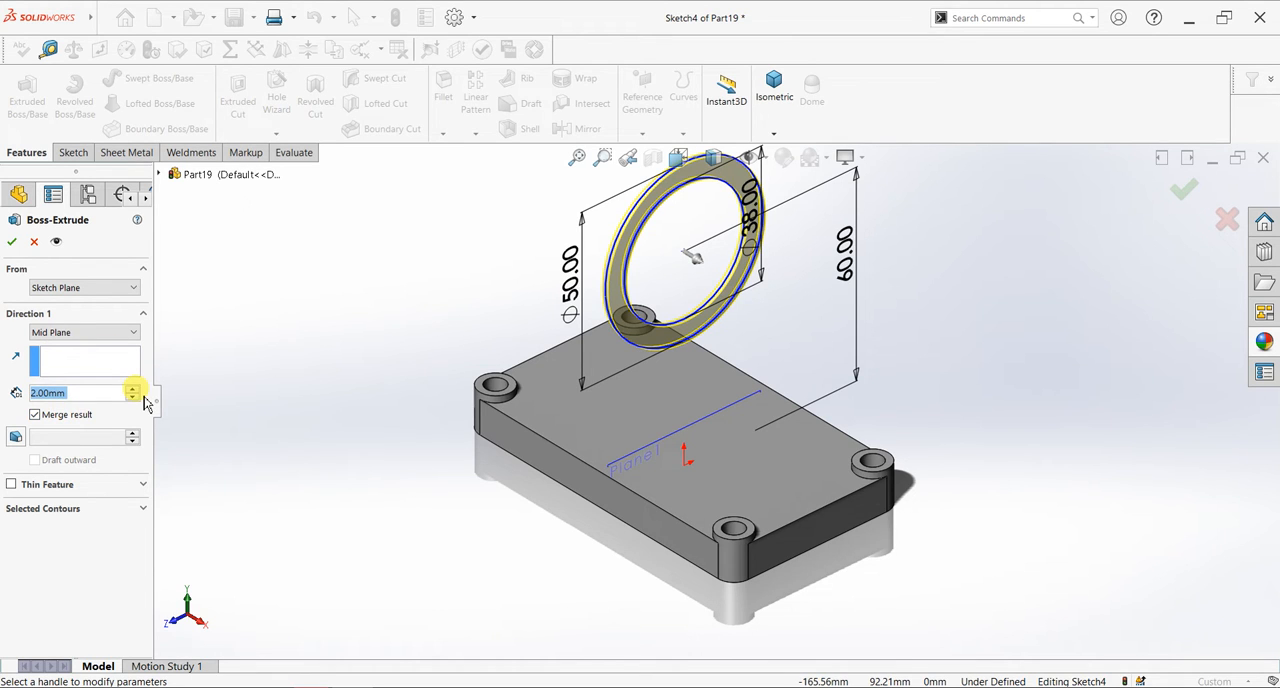
pyautogui.write('56')
pyautogui.press('Return')
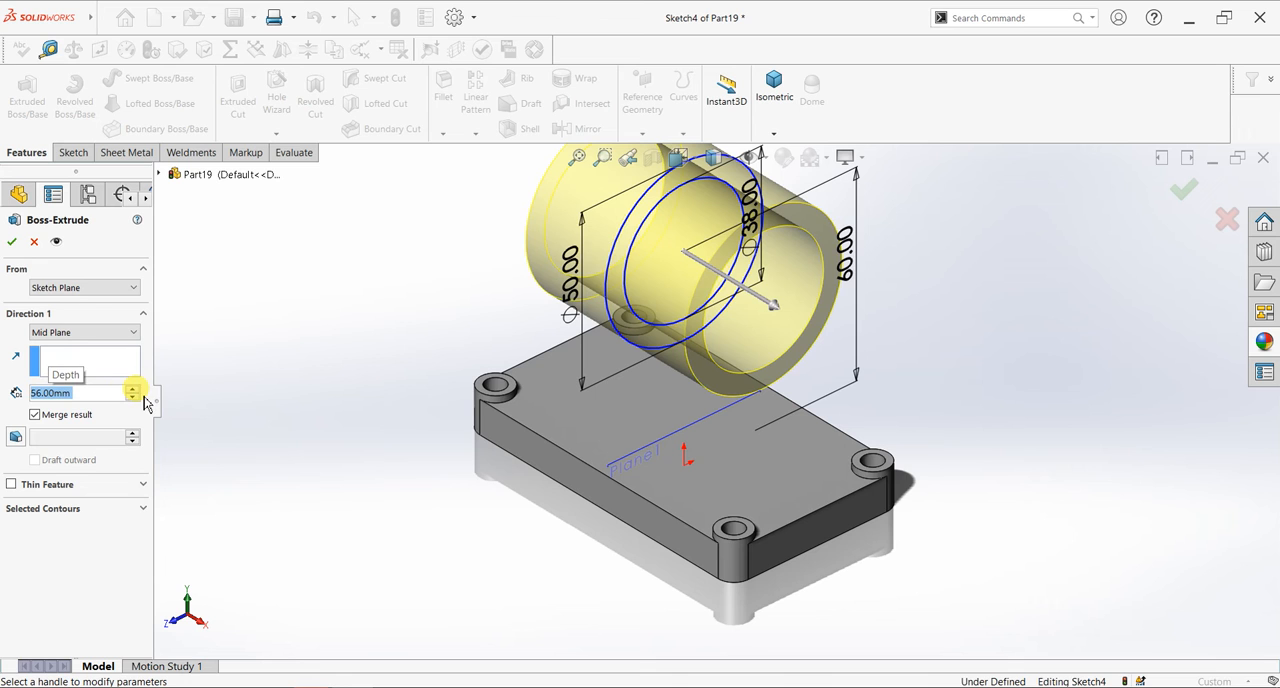
pyautogui.click(12, 242)
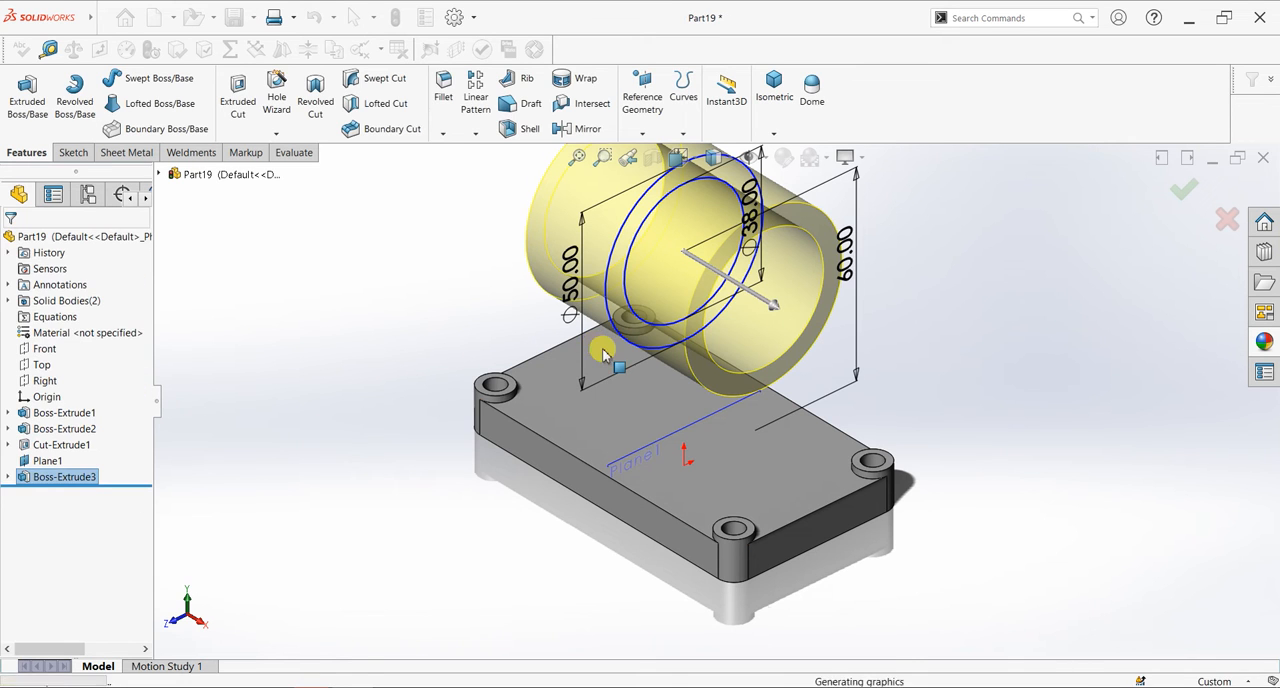
# - Turn off Shadows In Shaded Mode and the model's floor reflections
pyautogui.click(858, 158)
pyautogui.click(876, 199)
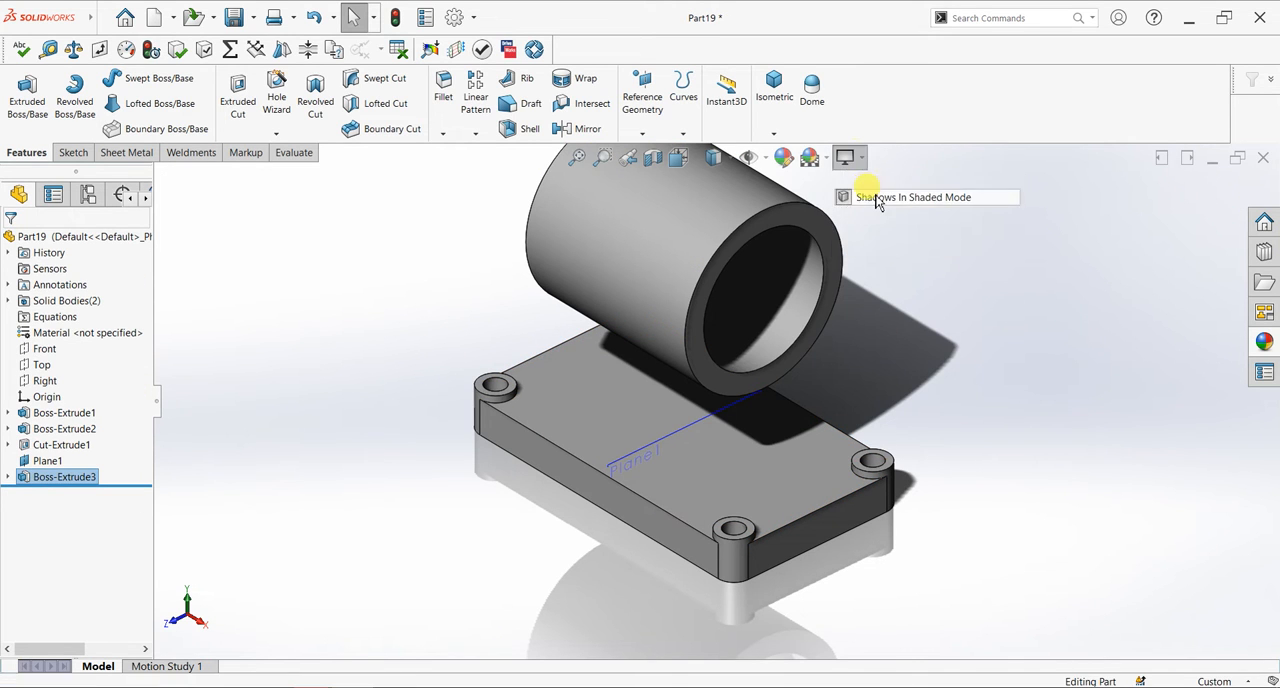
pyautogui.click(849, 158)
pyautogui.click(868, 181)
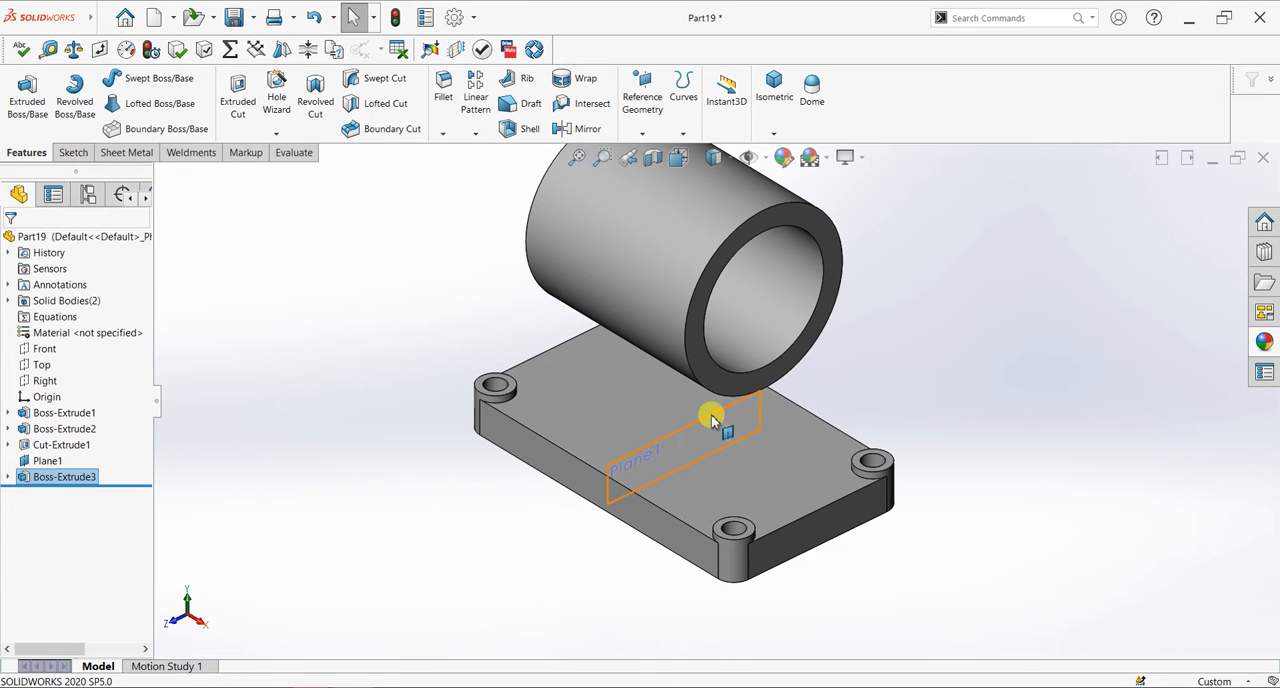
# - Move and enlarge the mid plane's outline until it frames both the tube and the plate, and start a sketch on it
pyautogui.press('f')
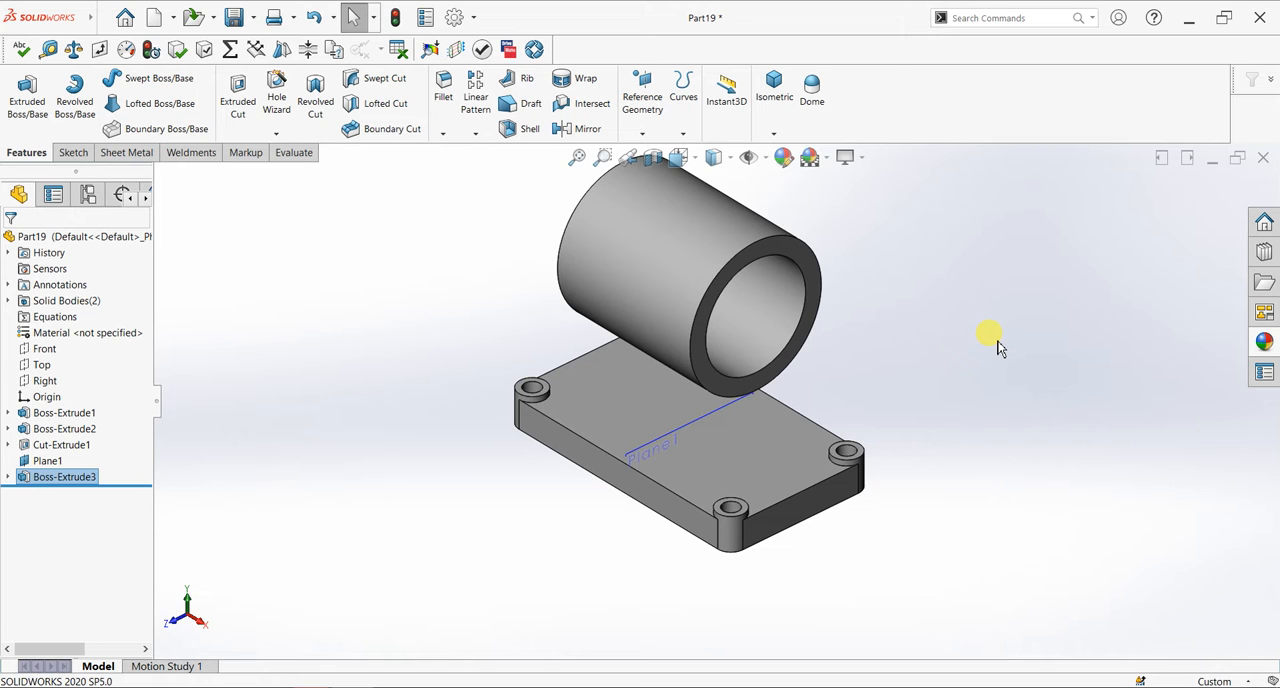
pyautogui.moveTo(643, 455); pyautogui.dragTo(608, 367)
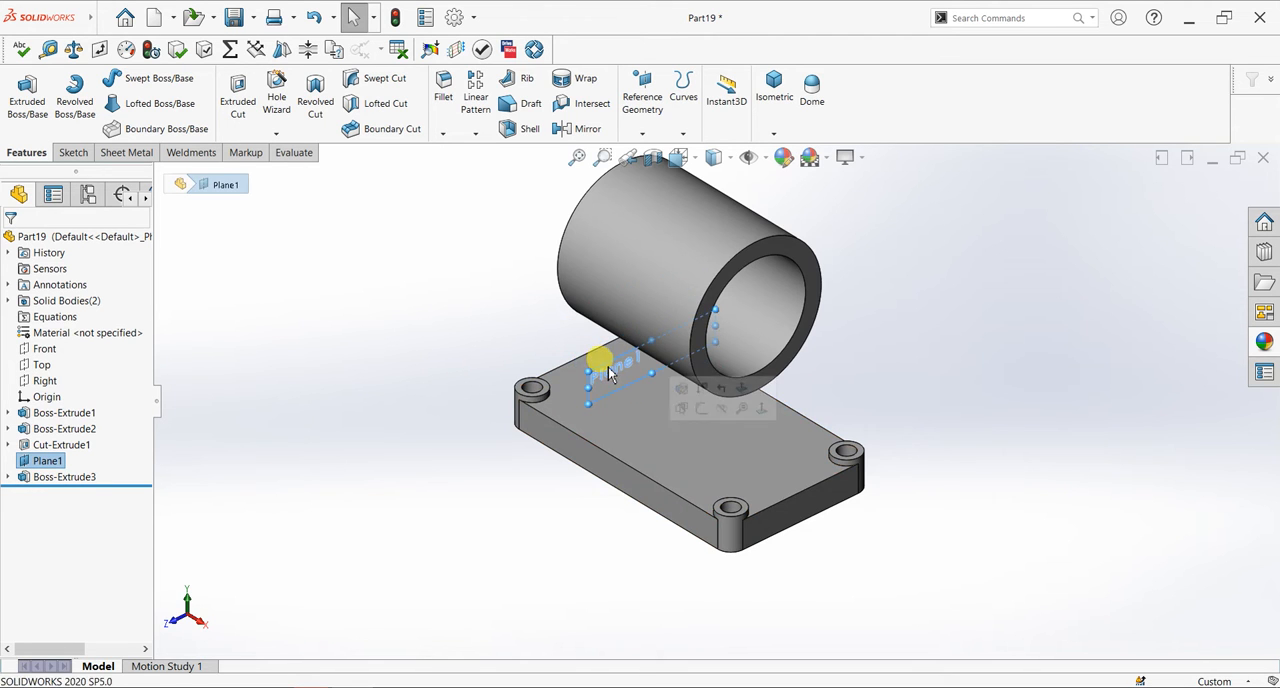
pyautogui.hotkey('ctrl', '8')
pyautogui.moveTo(796, 453); pyautogui.dragTo(958, 163)
pyautogui.press('f')
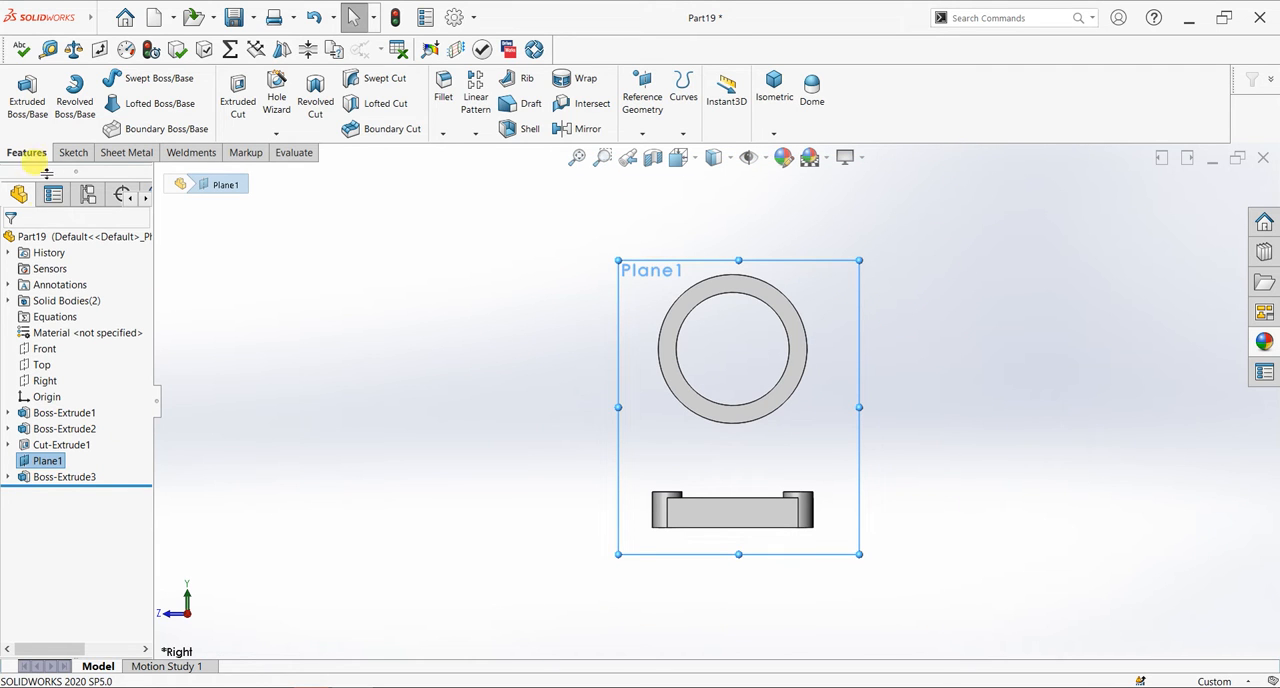
pyautogui.click(73, 152)
pyautogui.click(22, 100)
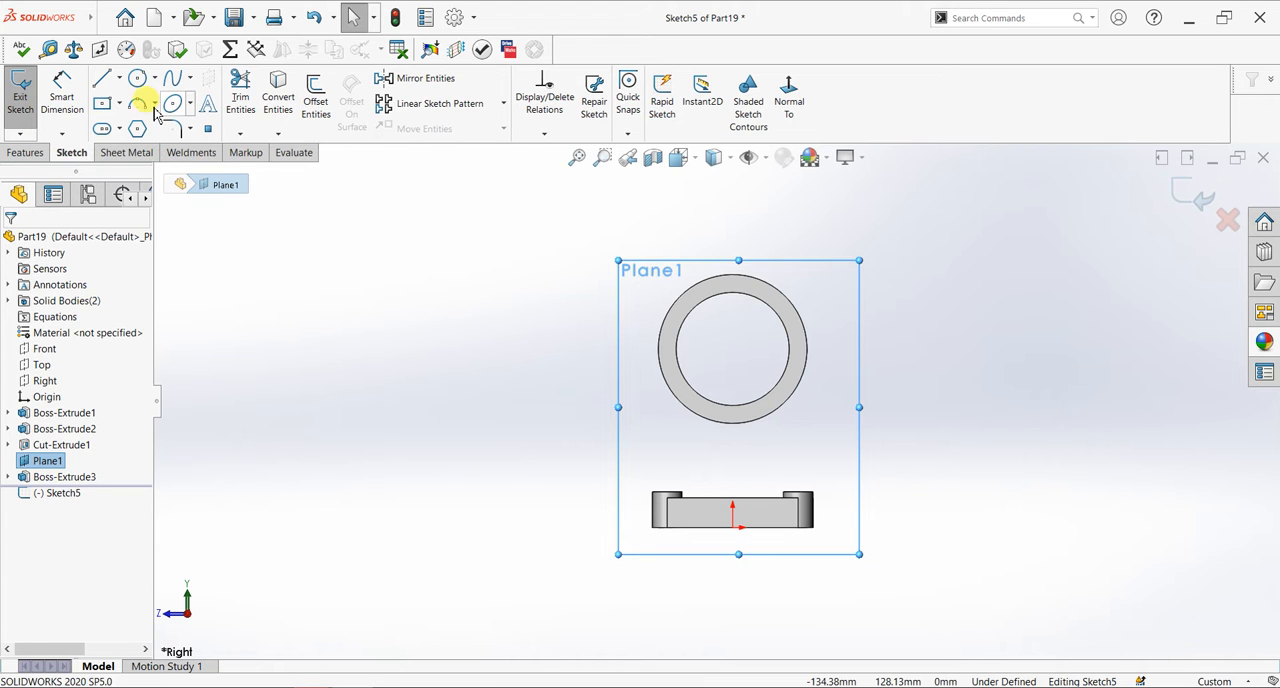
# - Sketch a circle of 25 mm radius centered on the tube and coinciding with its outer edge
pyautogui.click(137, 78)
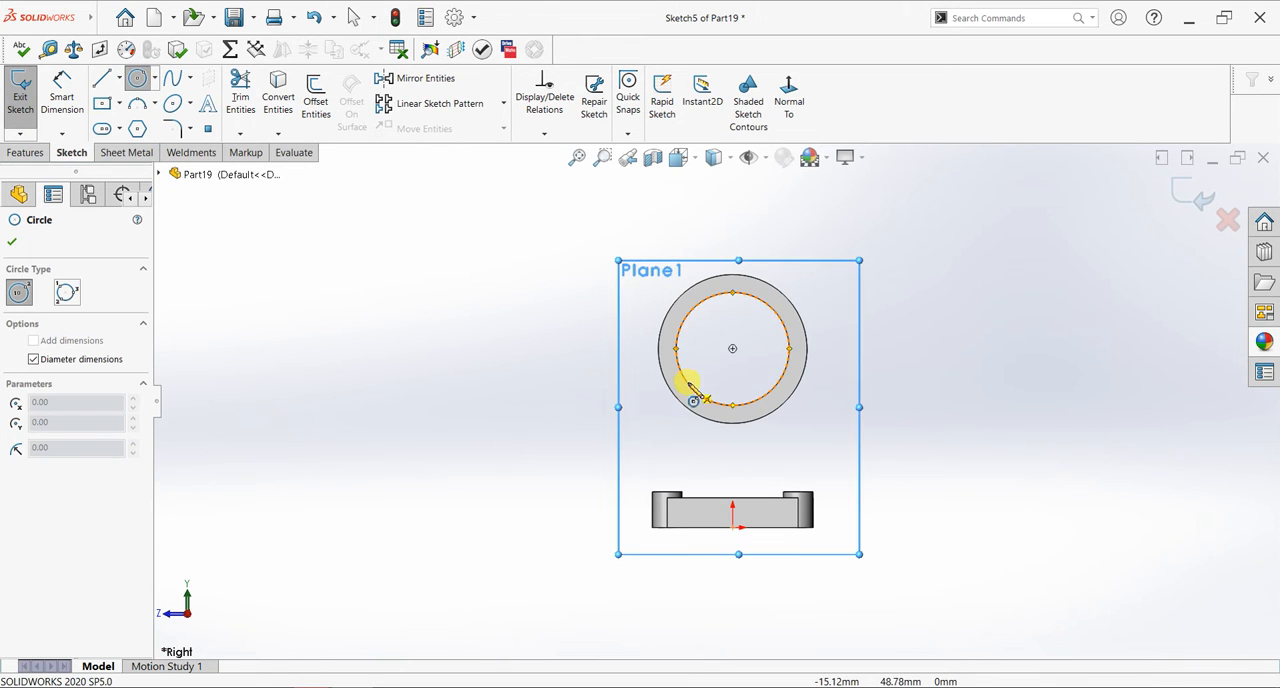
pyautogui.click(734, 350)
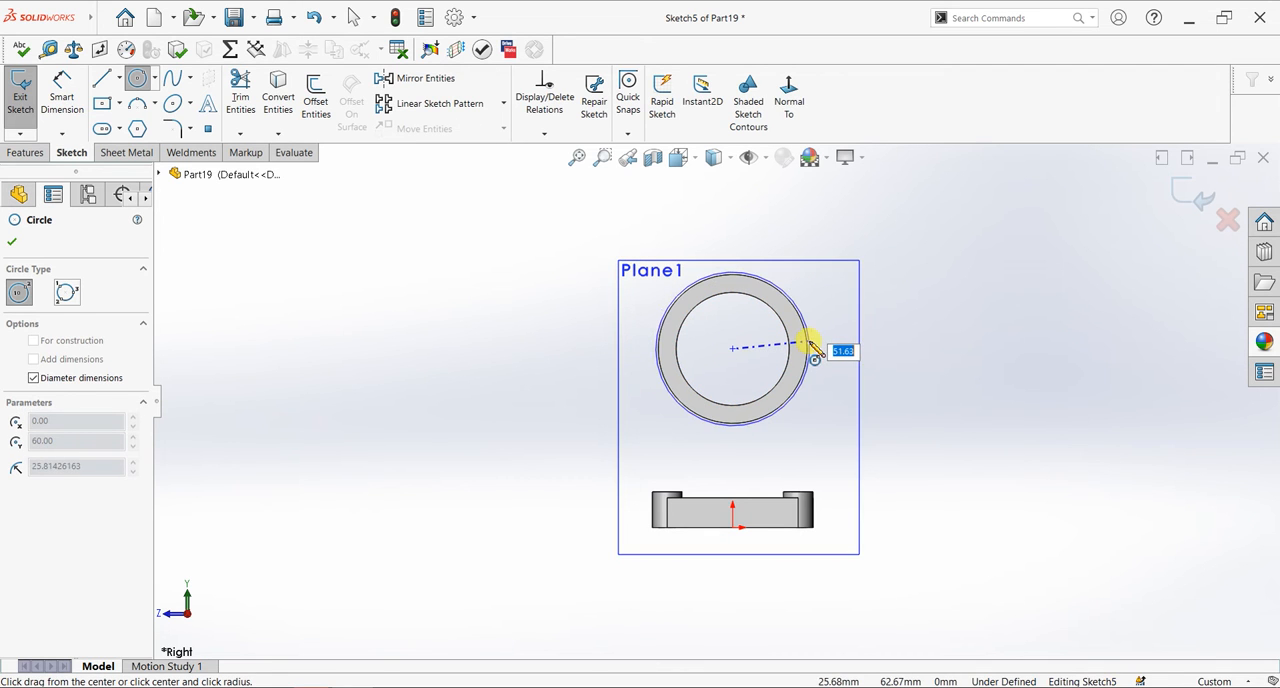
pyautogui.click(810, 346)
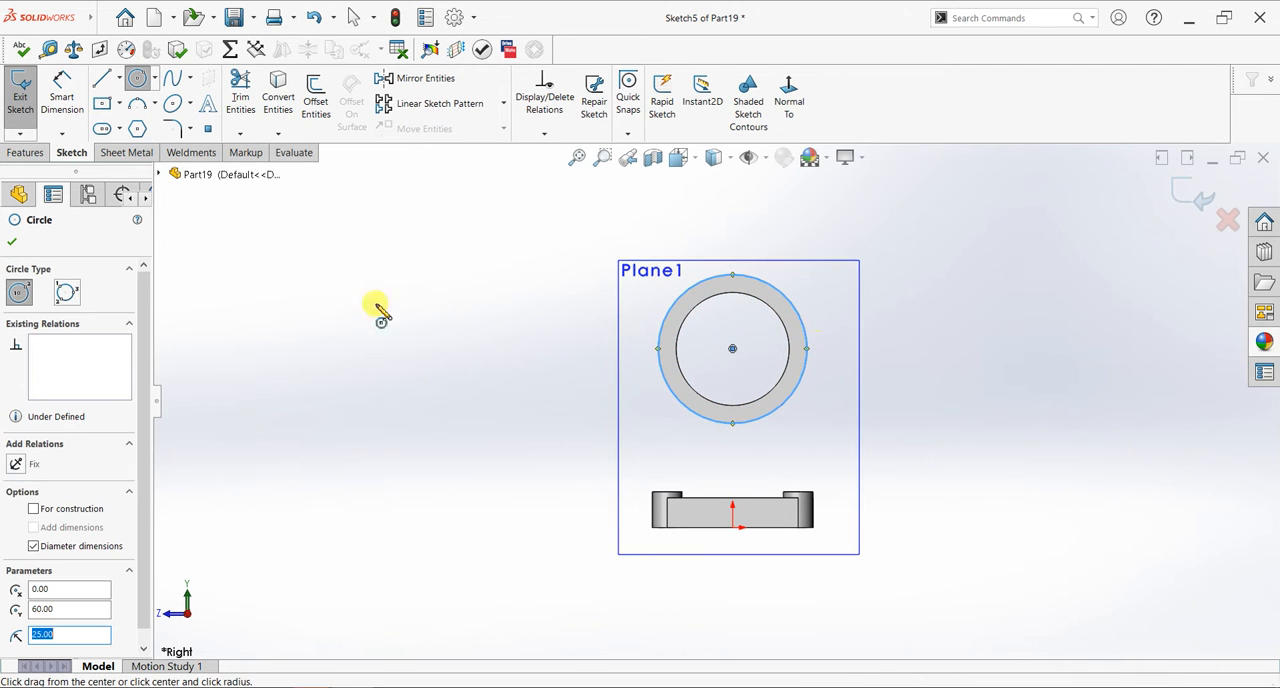
pyautogui.click(12, 242)
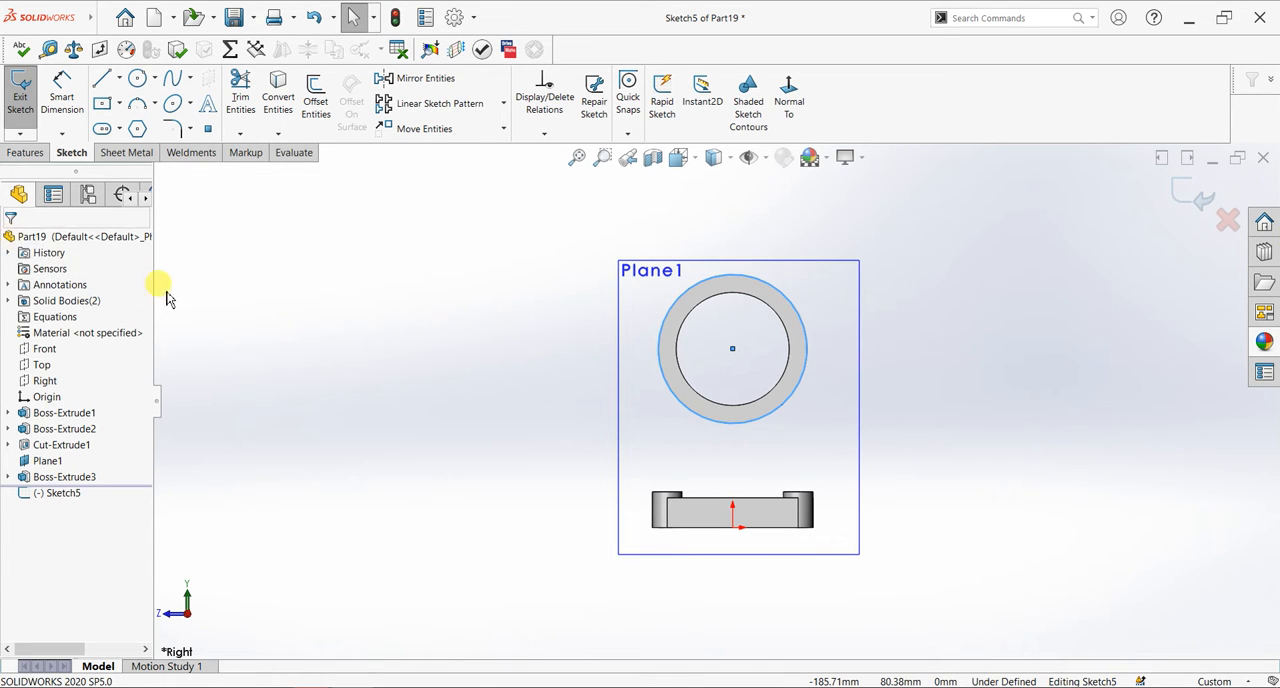
# - Draw a horizontal centerline about 92 mm long through the circle's center, extending past the tube on both sides
pyautogui.click(119, 79)
pyautogui.click(124, 118)
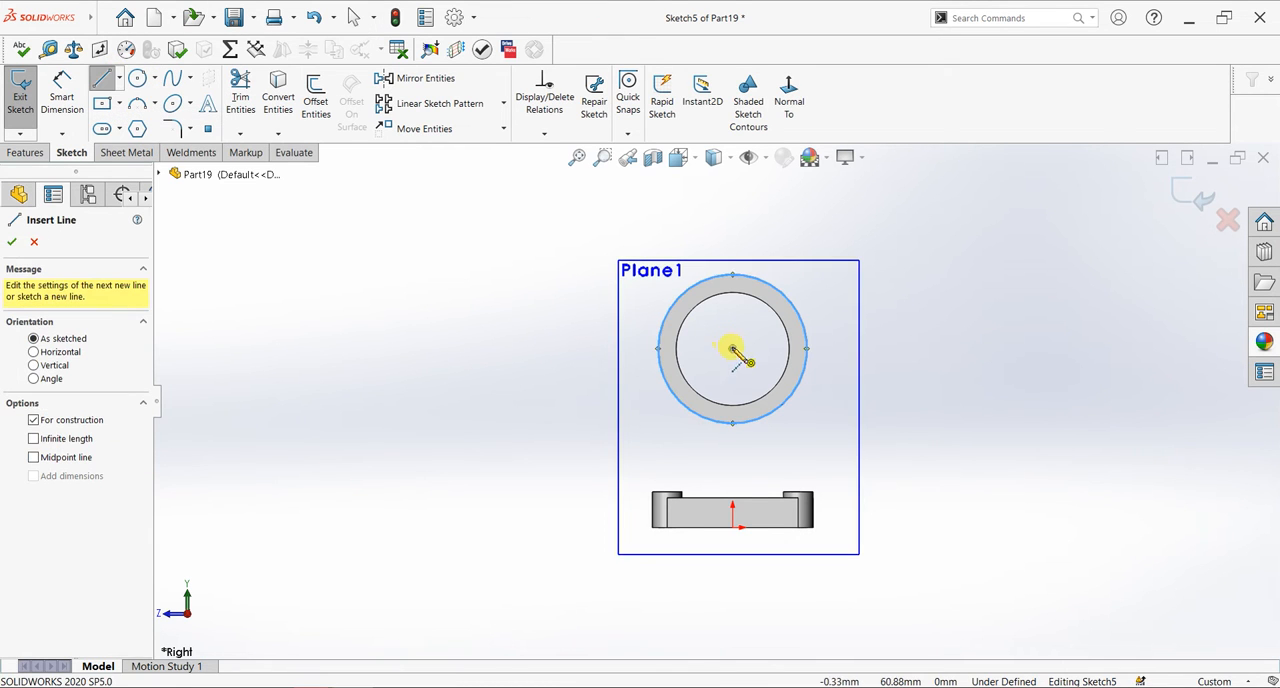
pyautogui.click(605, 349)
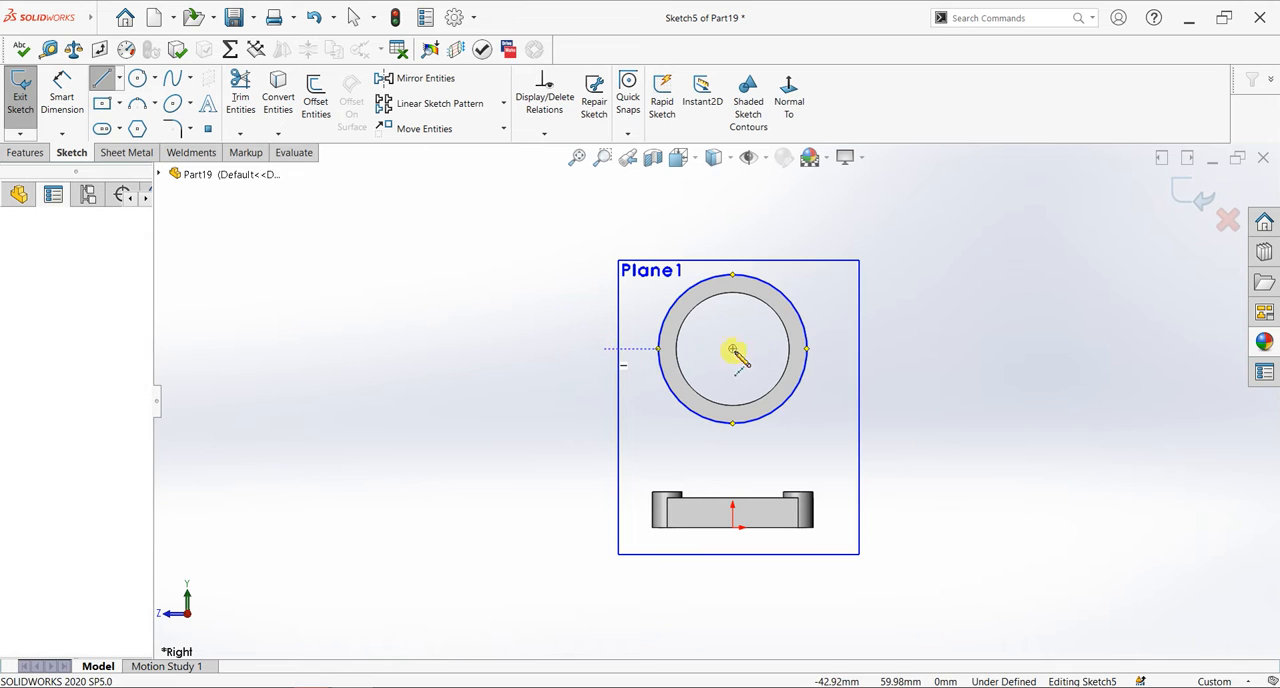
pyautogui.click(878, 349)
pyautogui.rightClick(888, 263)
pyautogui.click(906, 277)
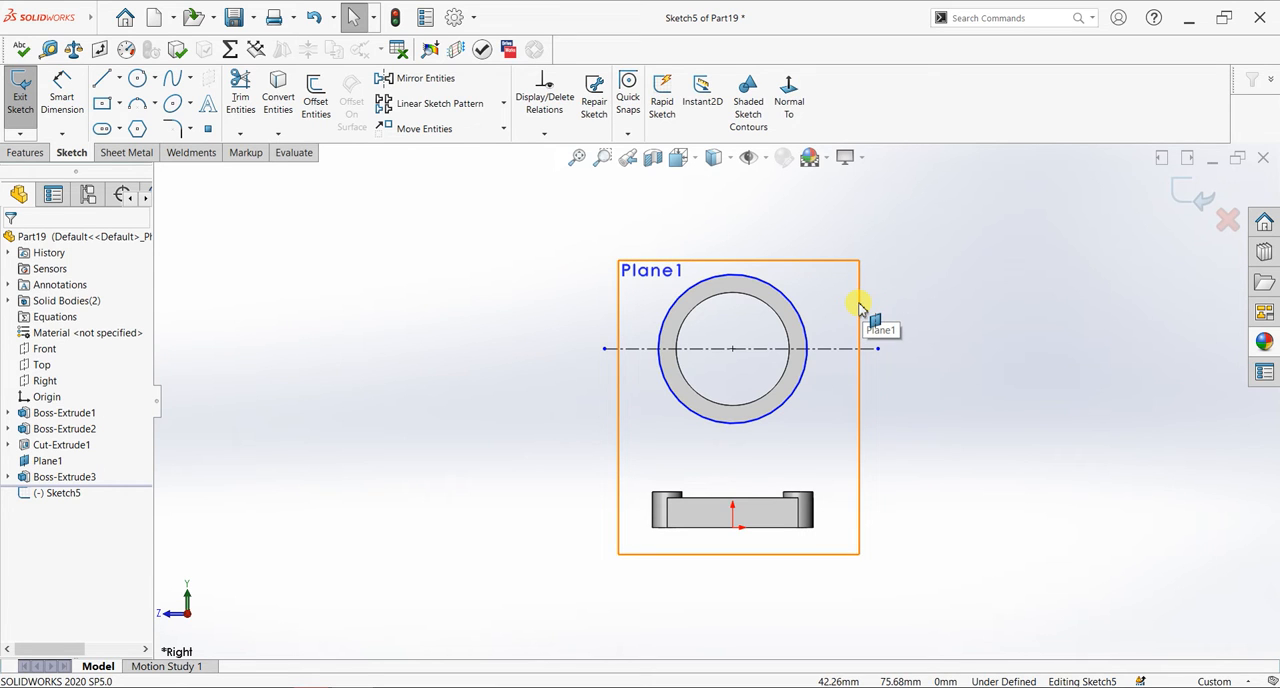
# - Draw a vertical centerline about 69 mm long through the circle's center, from above the tube to just below it
pyautogui.click(119, 78)
pyautogui.click(135, 117)
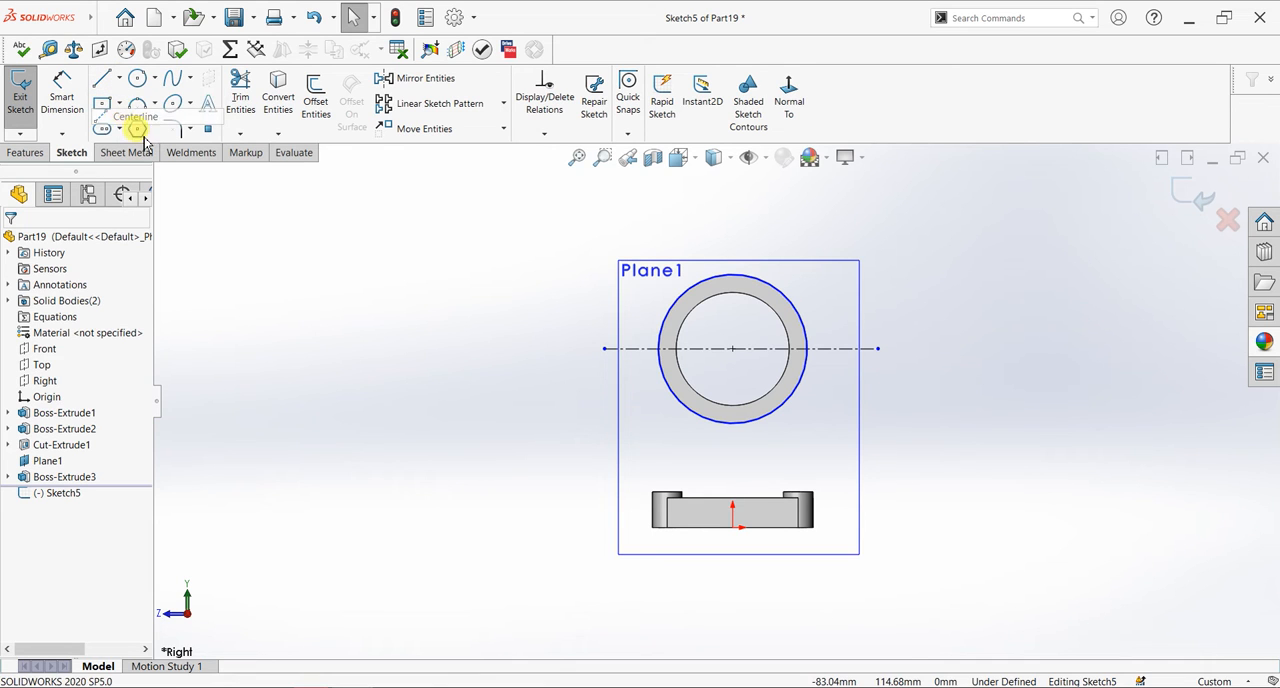
pyautogui.click(734, 247)
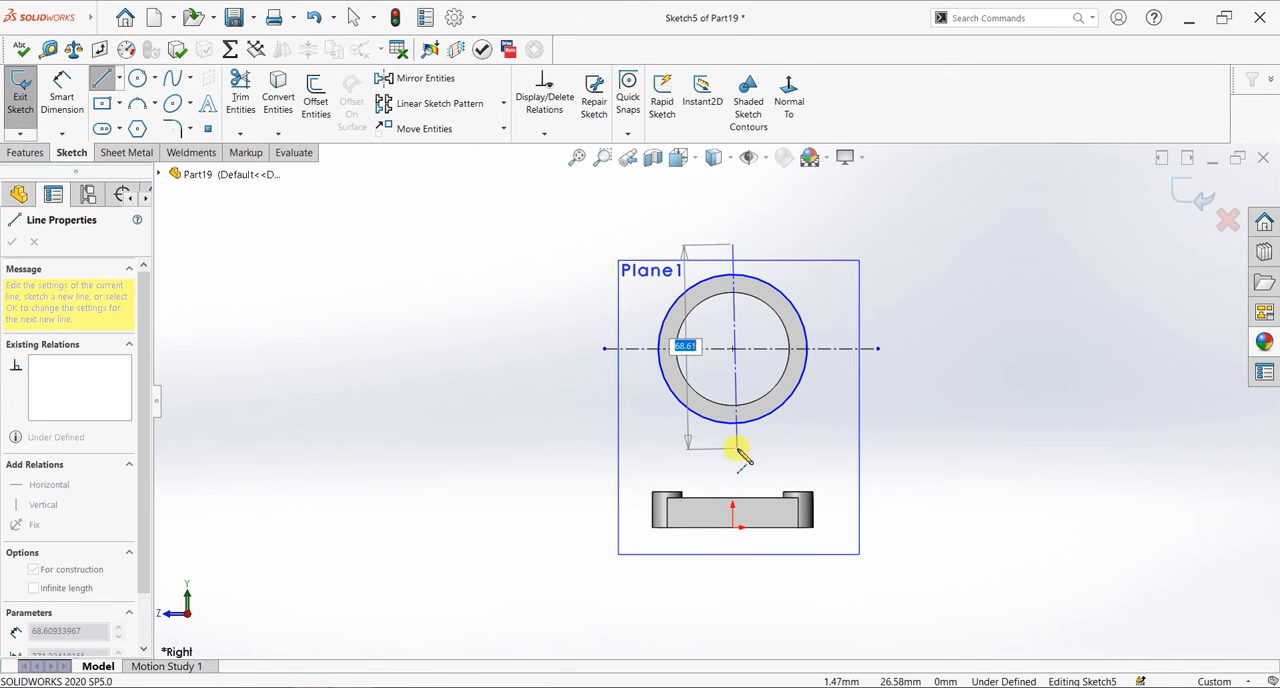
pyautogui.click(733, 449)
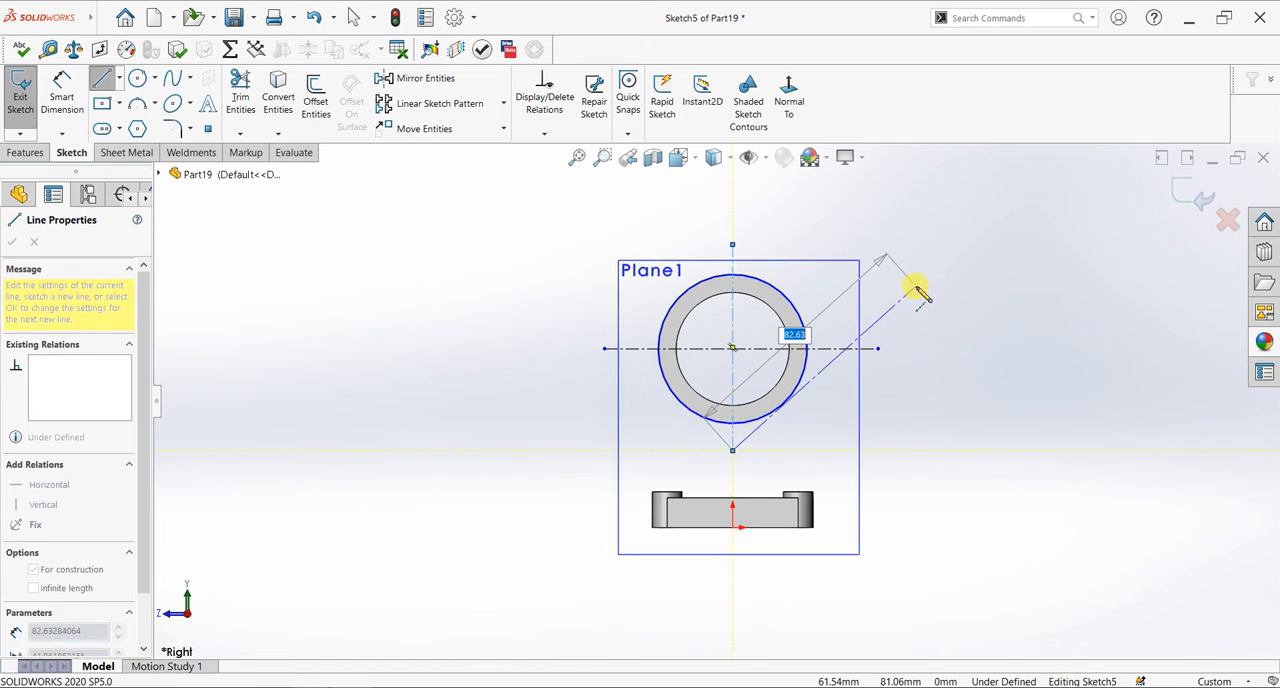
pyautogui.press('Escape')
pyautogui.press('Escape')
# - Move the sketch plane's outline upward and enlarge it until it surrounds the tube, the plate and both centerlines
pyautogui.moveTo(789, 259); pyautogui.dragTo(800, 199)
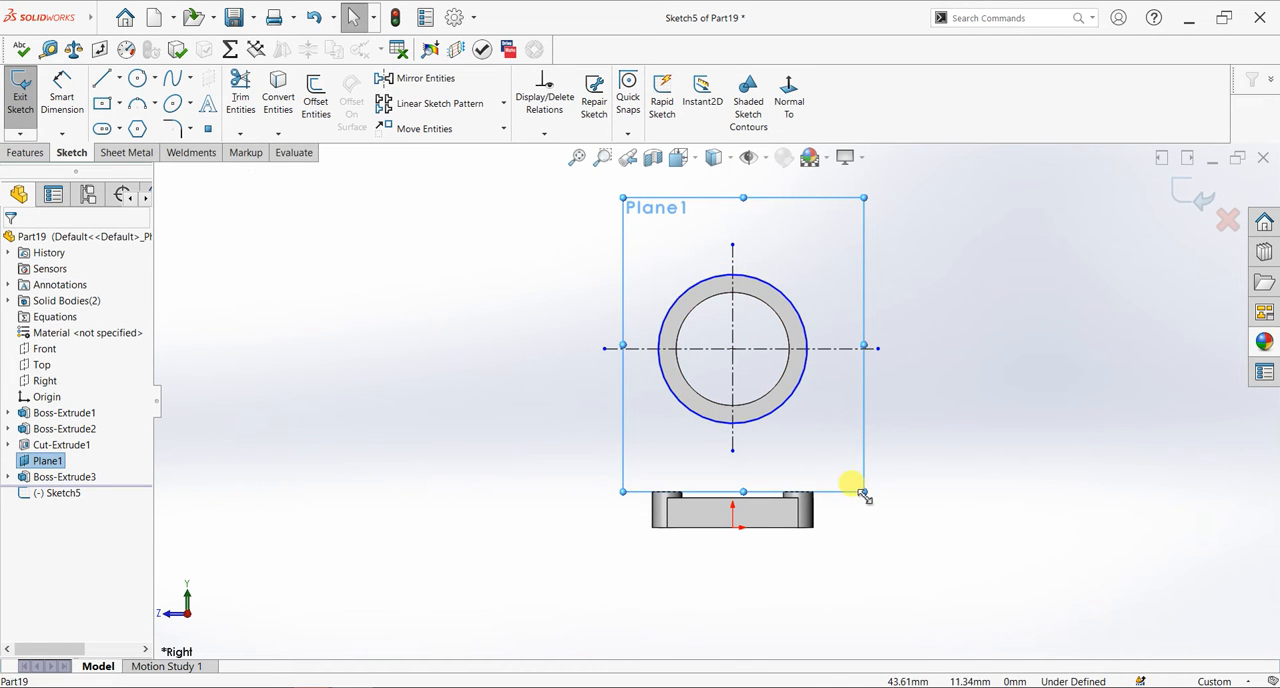
pyautogui.moveTo(864, 492); pyautogui.dragTo(917, 590)
pyautogui.moveTo(621, 591); pyautogui.dragTo(457, 568)
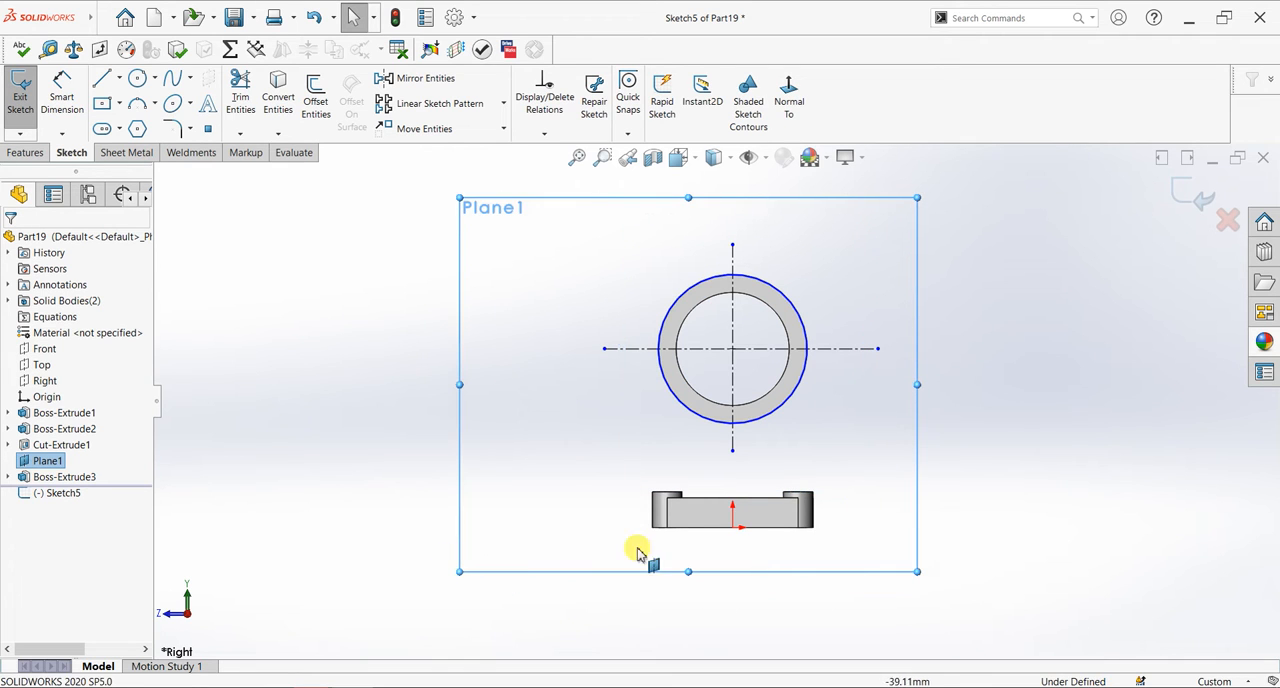
# - Try to offset the circle on the tube's outer edge, testing 60, 30 and 10 mm and turning off Bi-directional
pyautogui.scroll(-1, 784, 300)
pyautogui.click(784, 297)
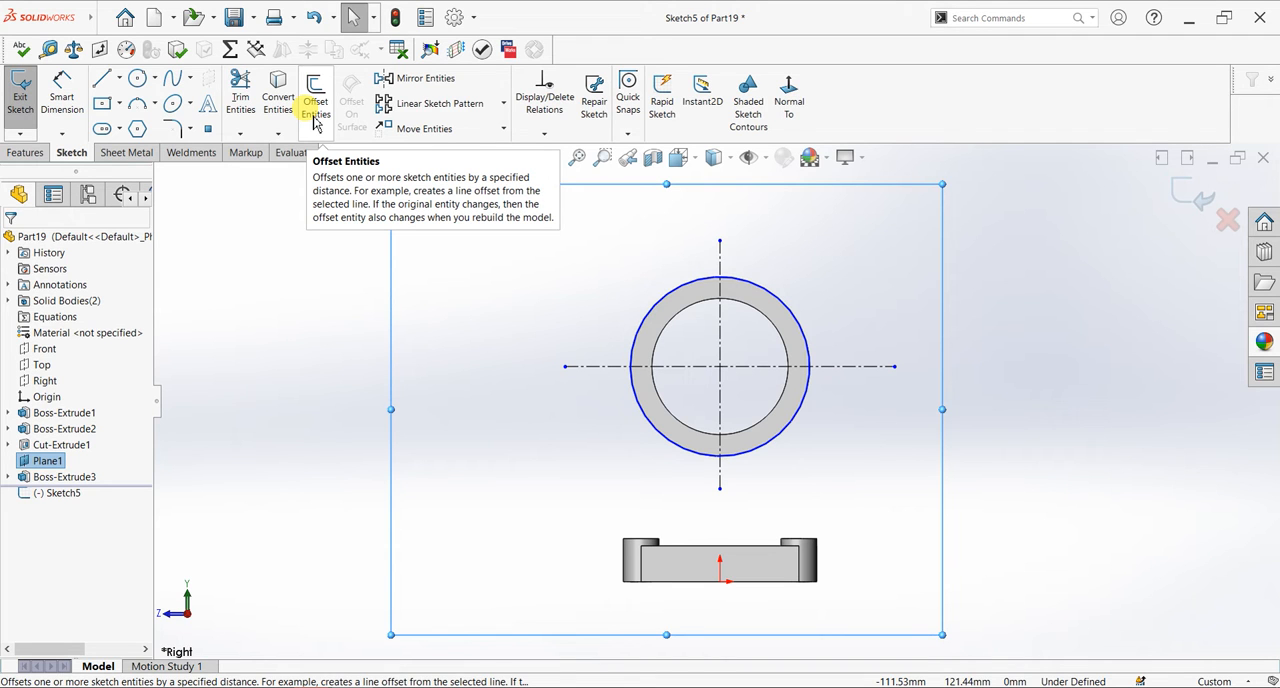
pyautogui.click(313, 102)
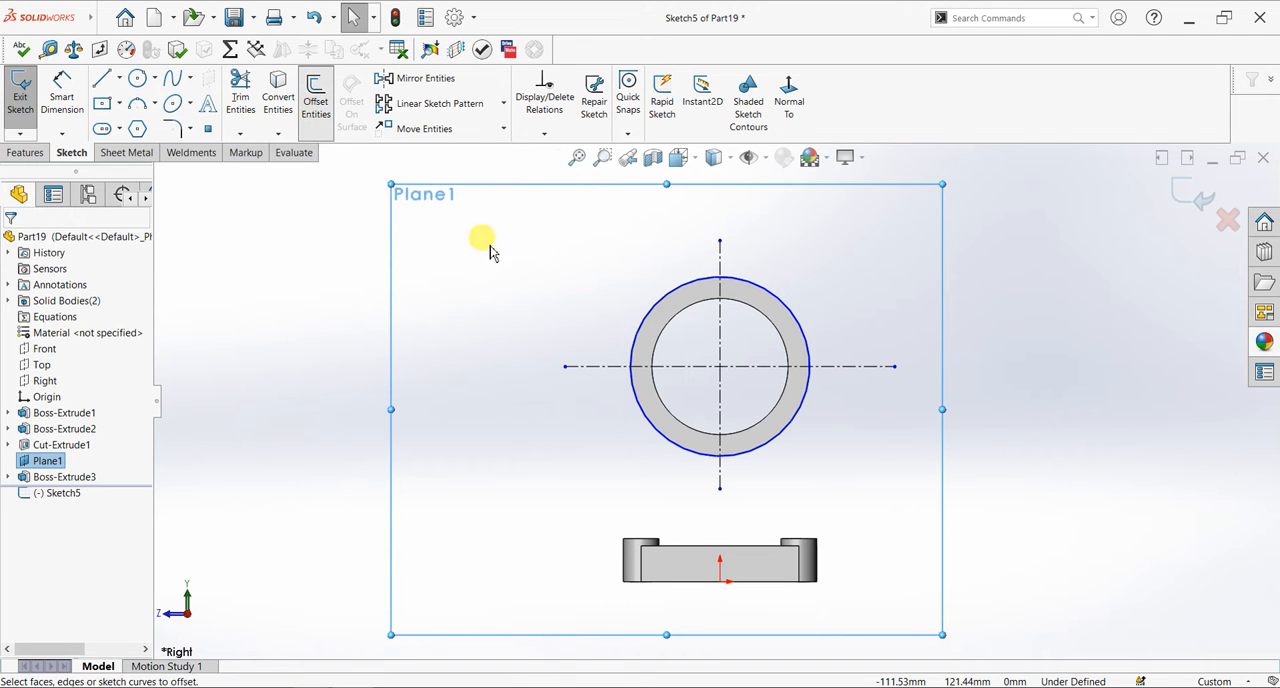
pyautogui.click(636, 340)
pyautogui.write('60')
pyautogui.press('Return')
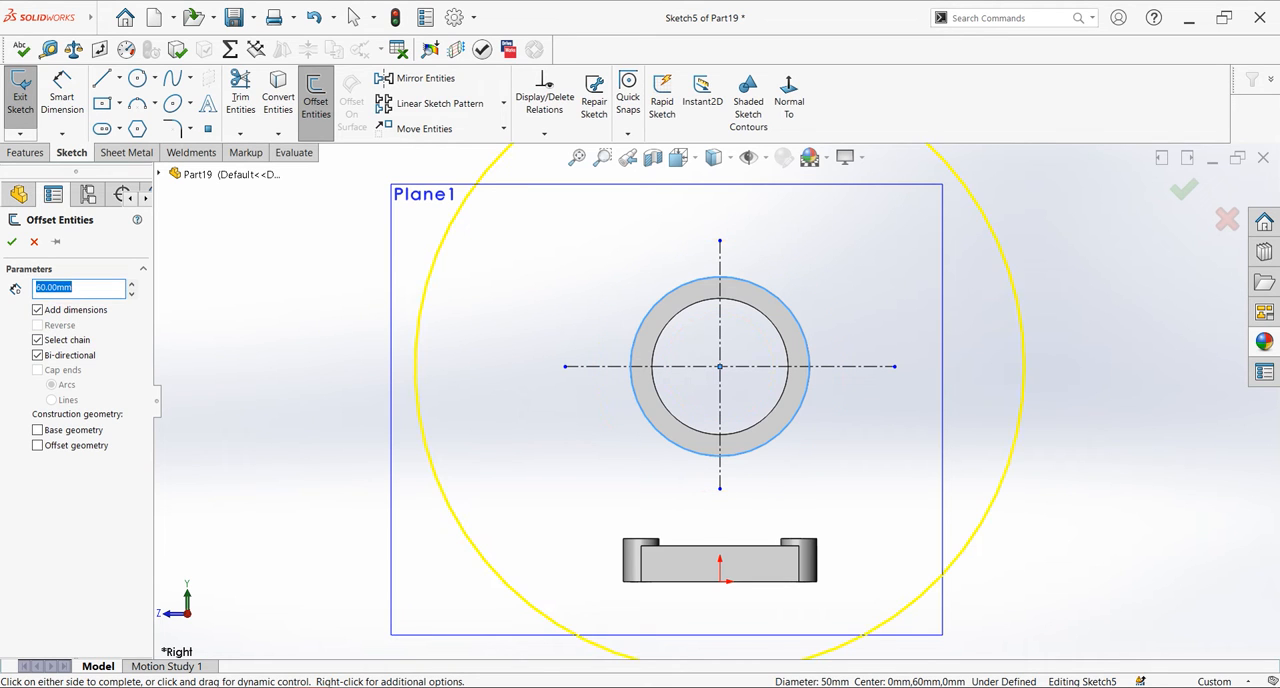
pyautogui.write('30')
pyautogui.press('Return')
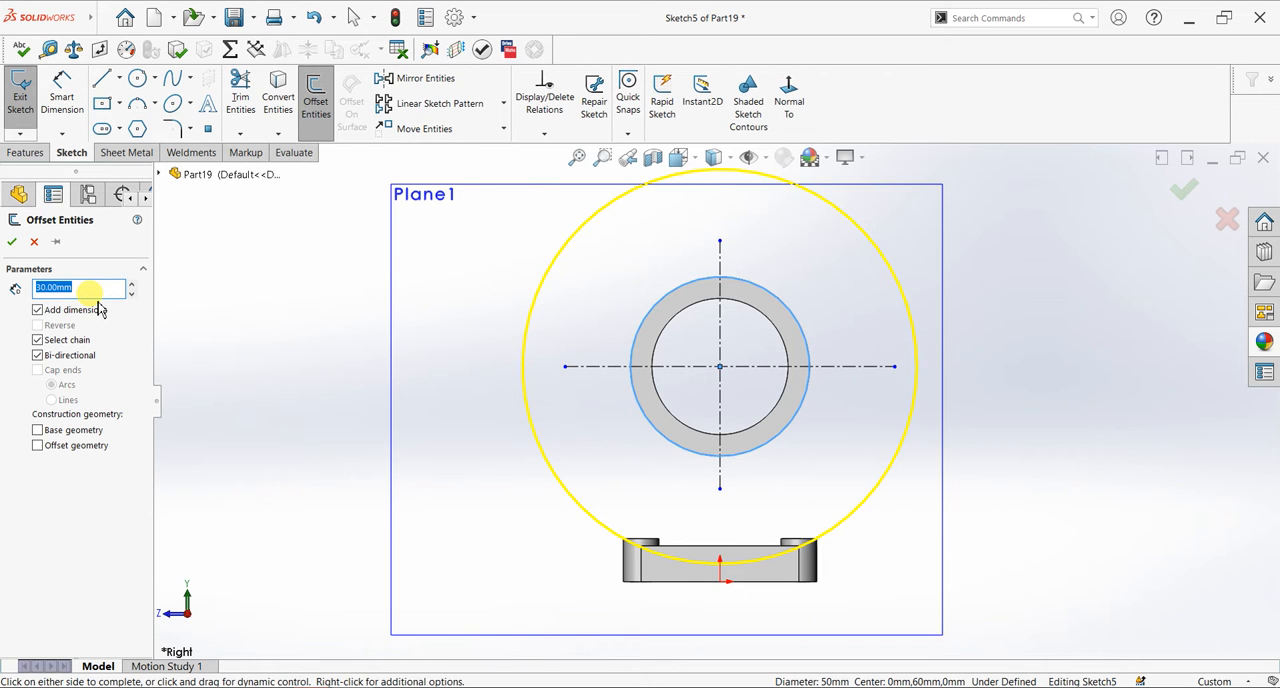
pyautogui.write('10')
pyautogui.press('Return')
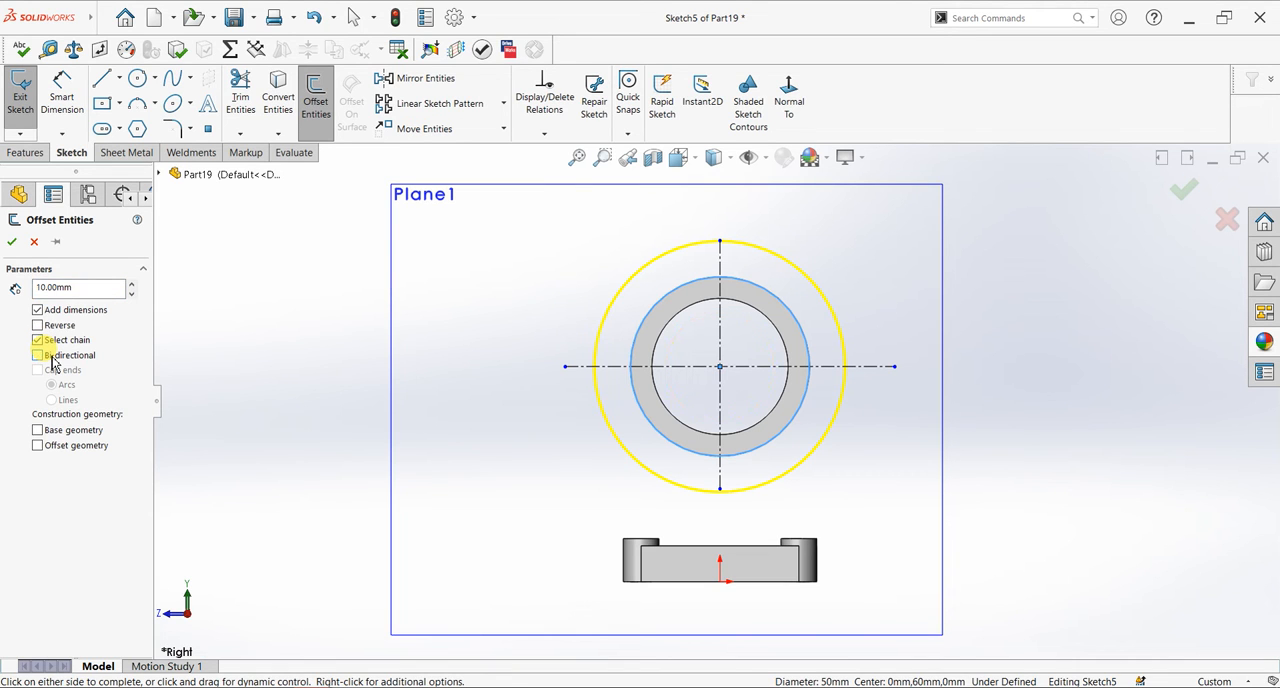
pyautogui.click(12, 241)
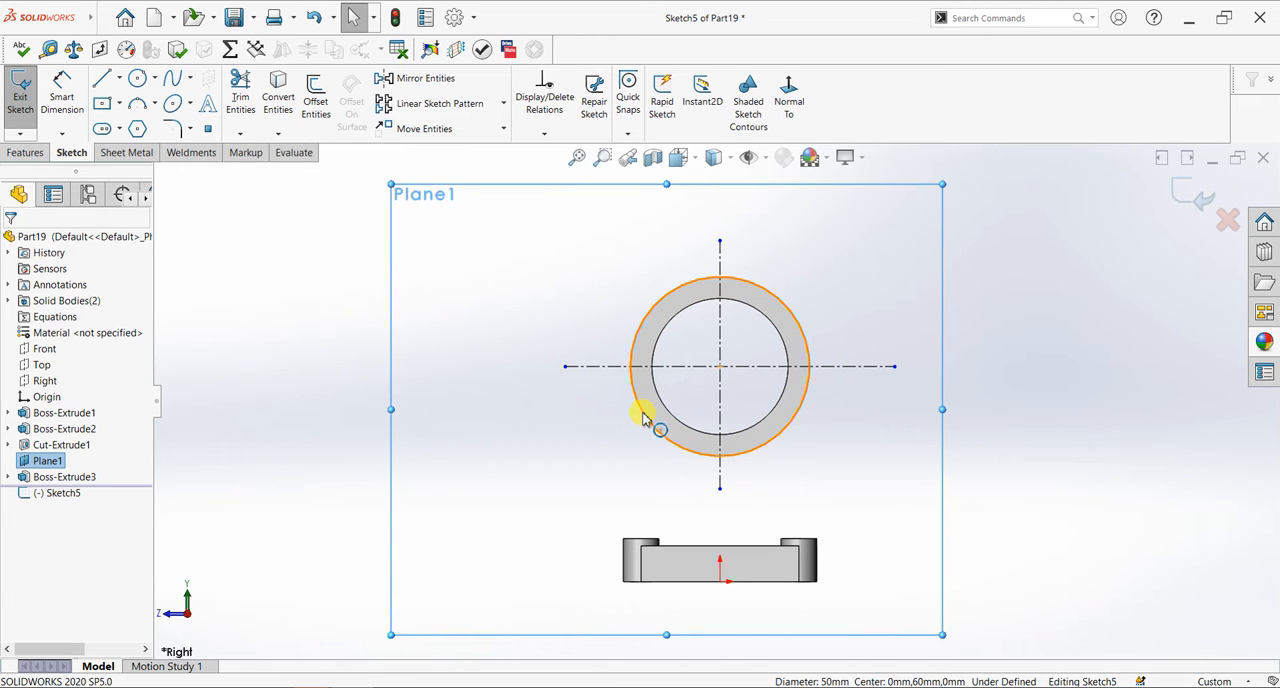
# - Offset the circle on the tube's outer edge outward by 5 mm in one direction only
pyautogui.click(328, 124)
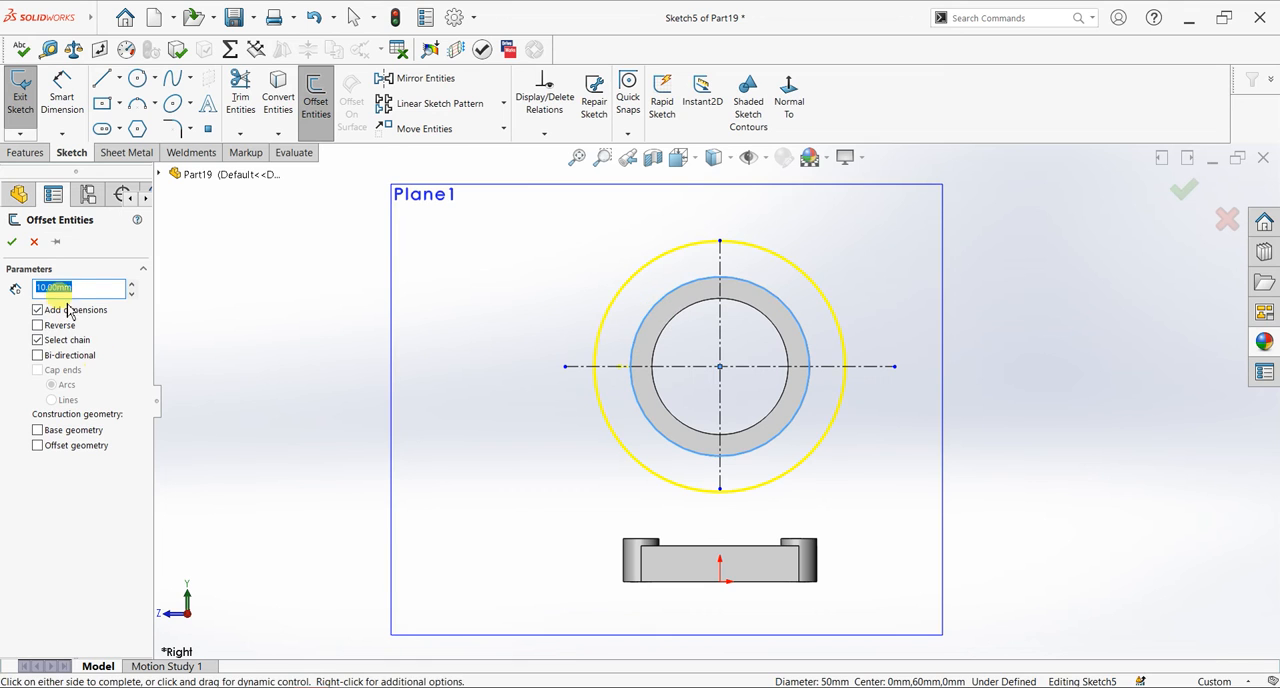
pyautogui.write('5')
pyautogui.press('Return')
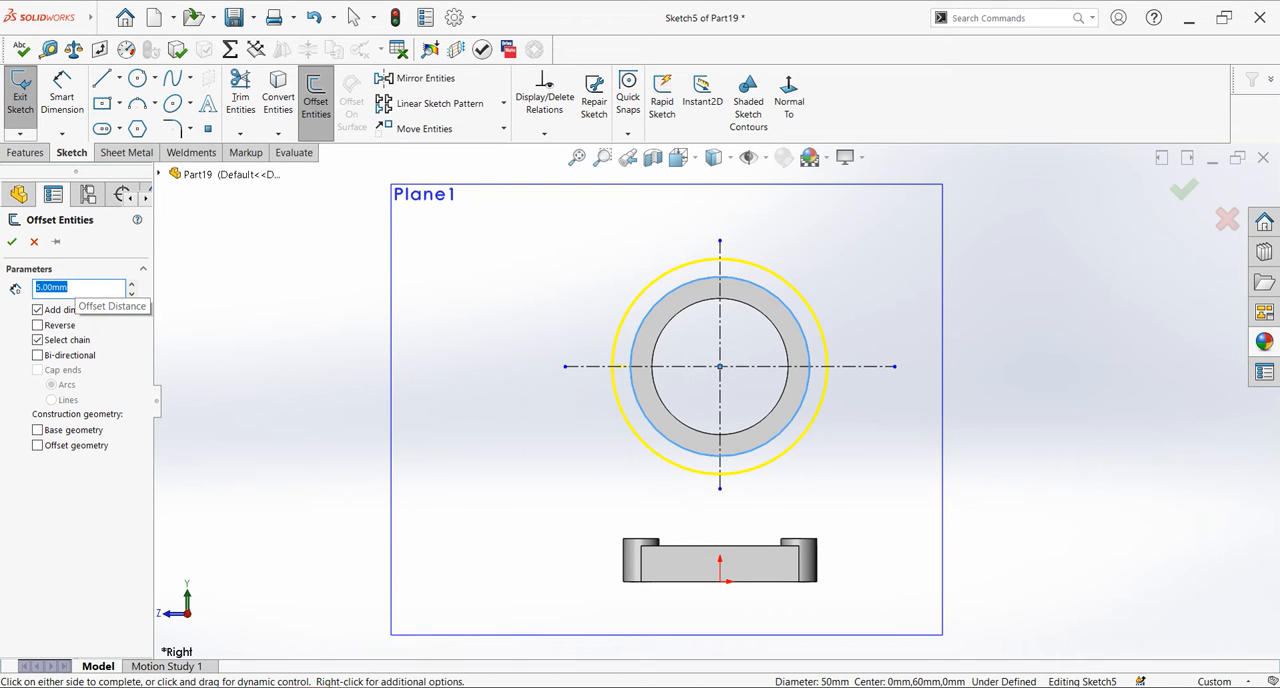
pyautogui.click(11, 241)
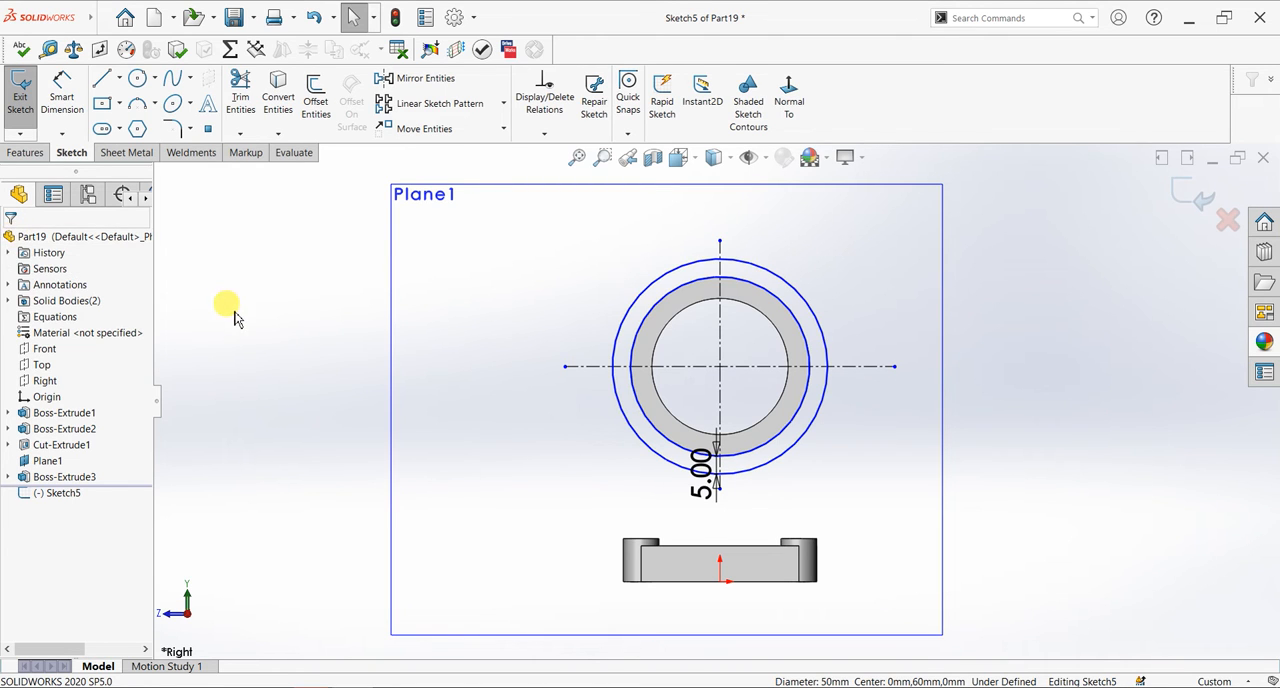
# - Trim away the upper half of the offset circle above the horizontal centerline with Power trim
pyautogui.click(244, 102)
pyautogui.moveTo(663, 277); pyautogui.dragTo(662, 272)
pyautogui.moveTo(766, 263); pyautogui.dragTo(771, 277)
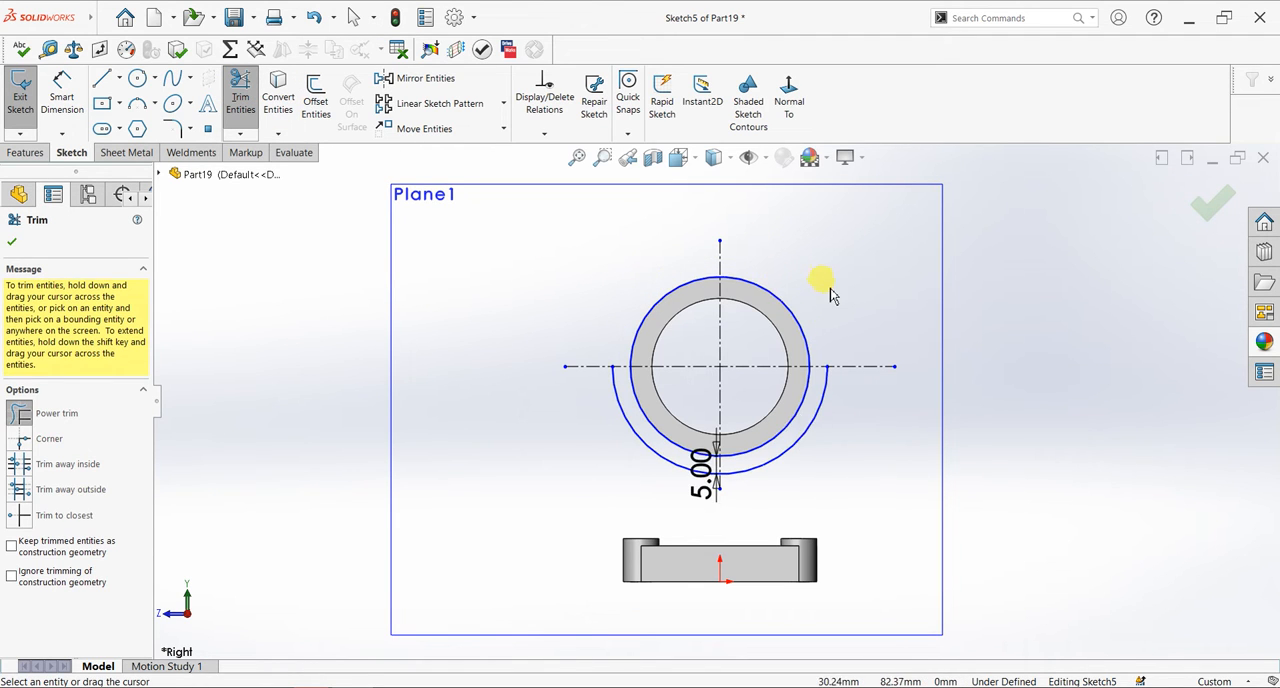
pyautogui.scroll(-2, 826, 289)
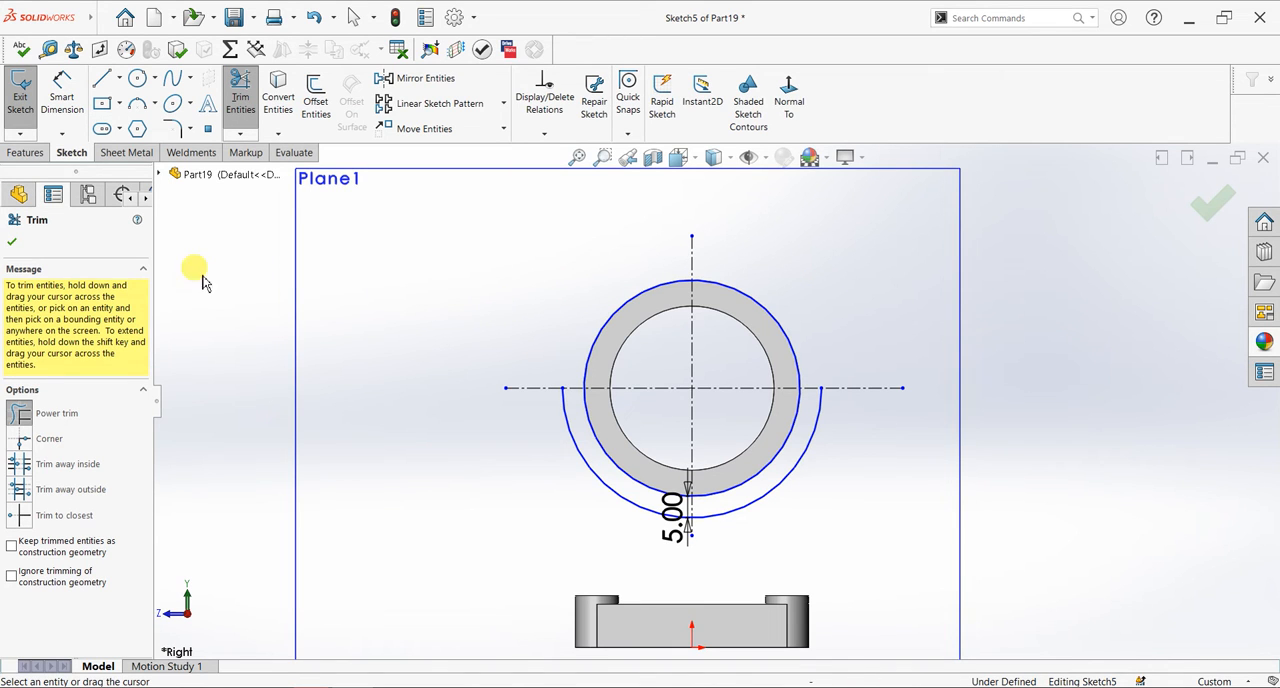
pyautogui.click(11, 241)
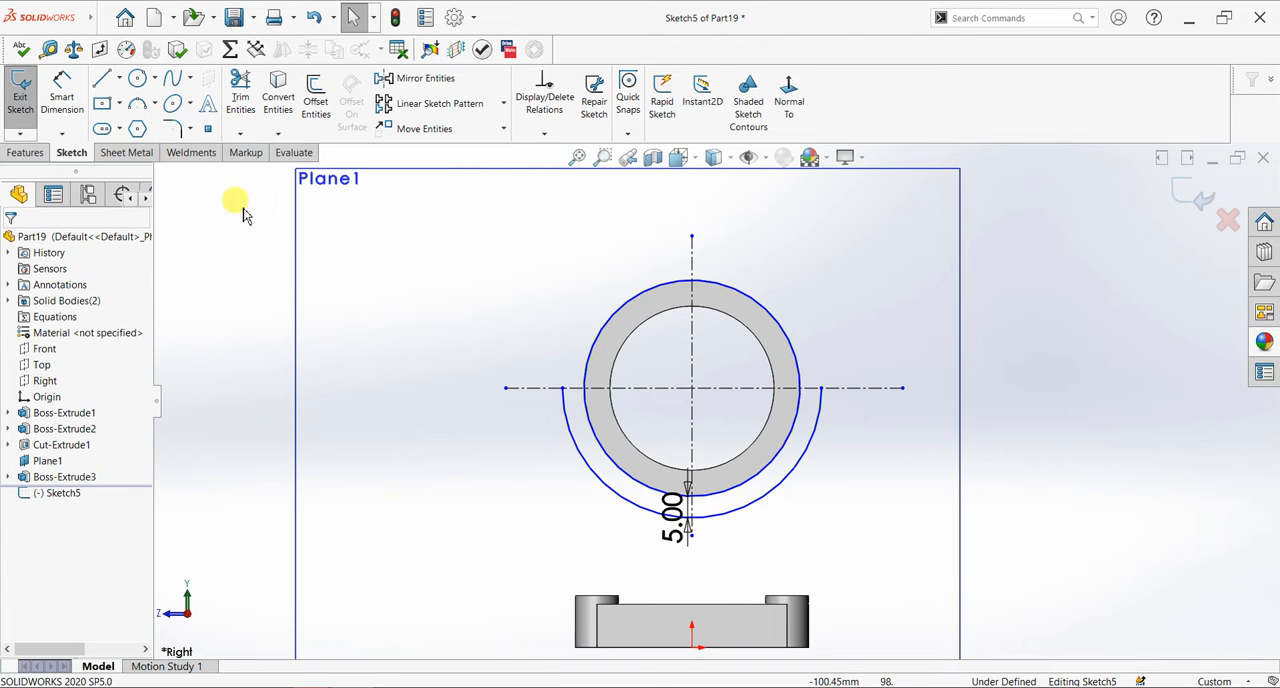
# - Draw a line chain from the arc's left end: about 11.5 mm up, 19 mm diagonally, 12.5 mm up, 12 mm across, and down to the circle
pyautogui.click(104, 86)
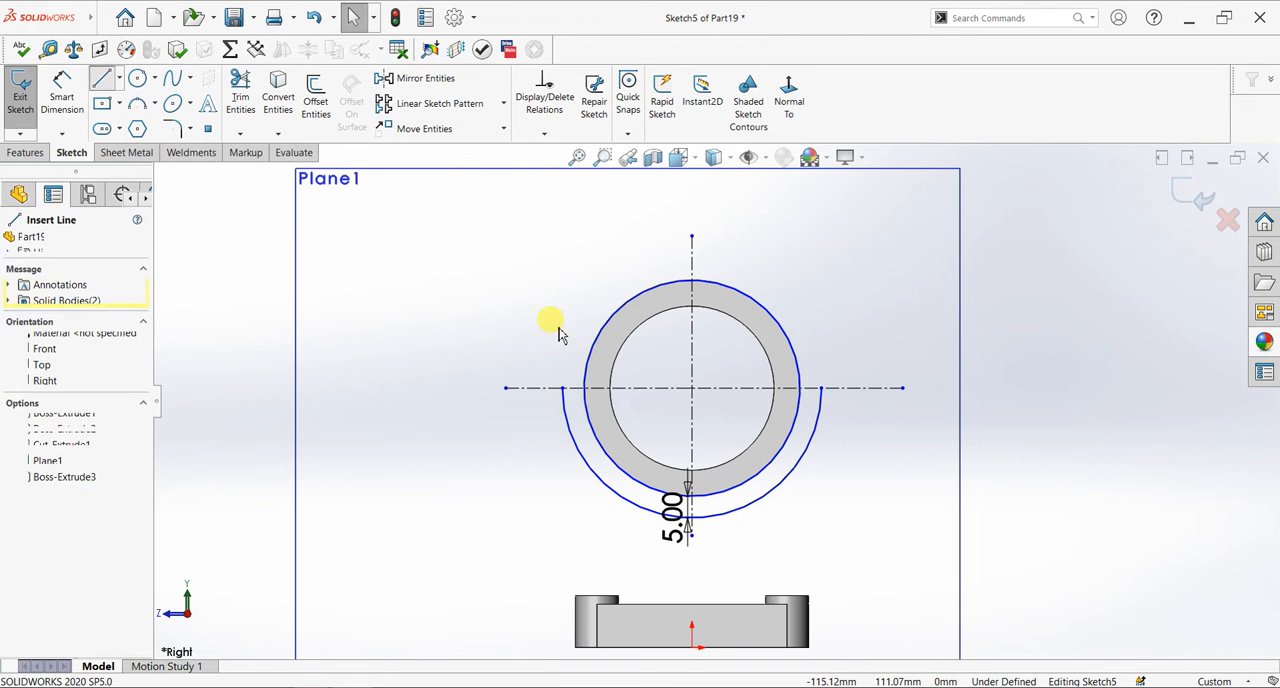
pyautogui.click(563, 388)
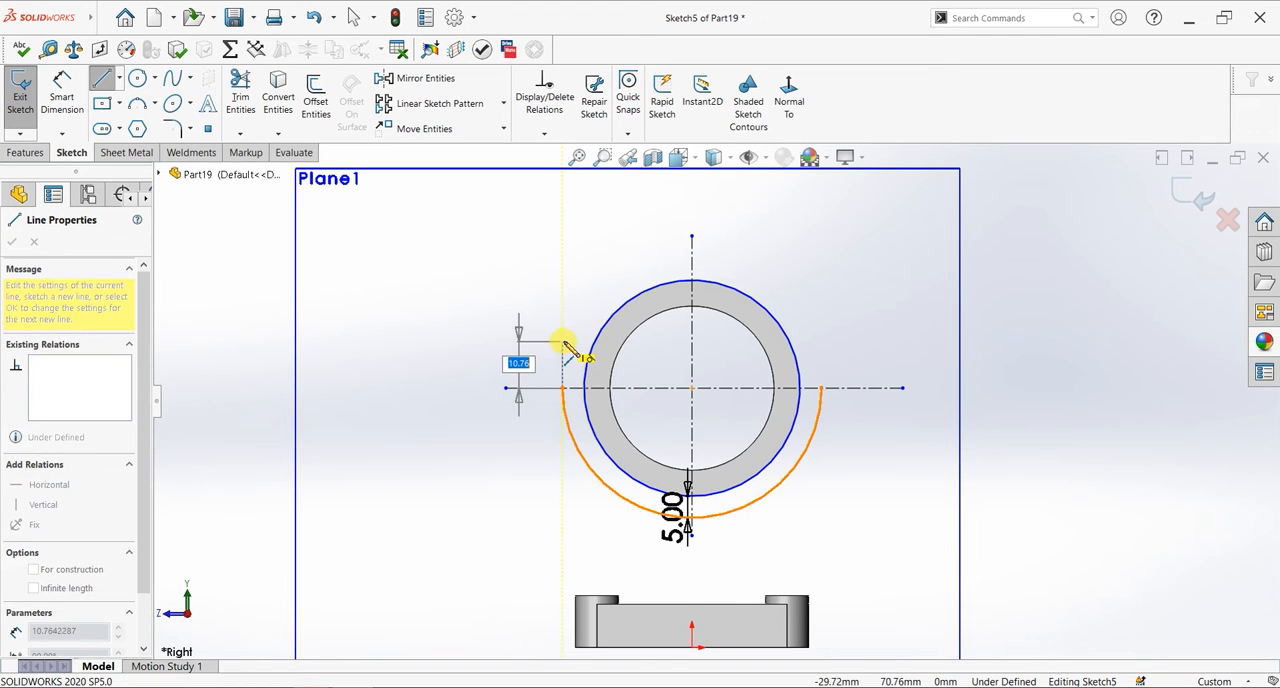
pyautogui.click(563, 338)
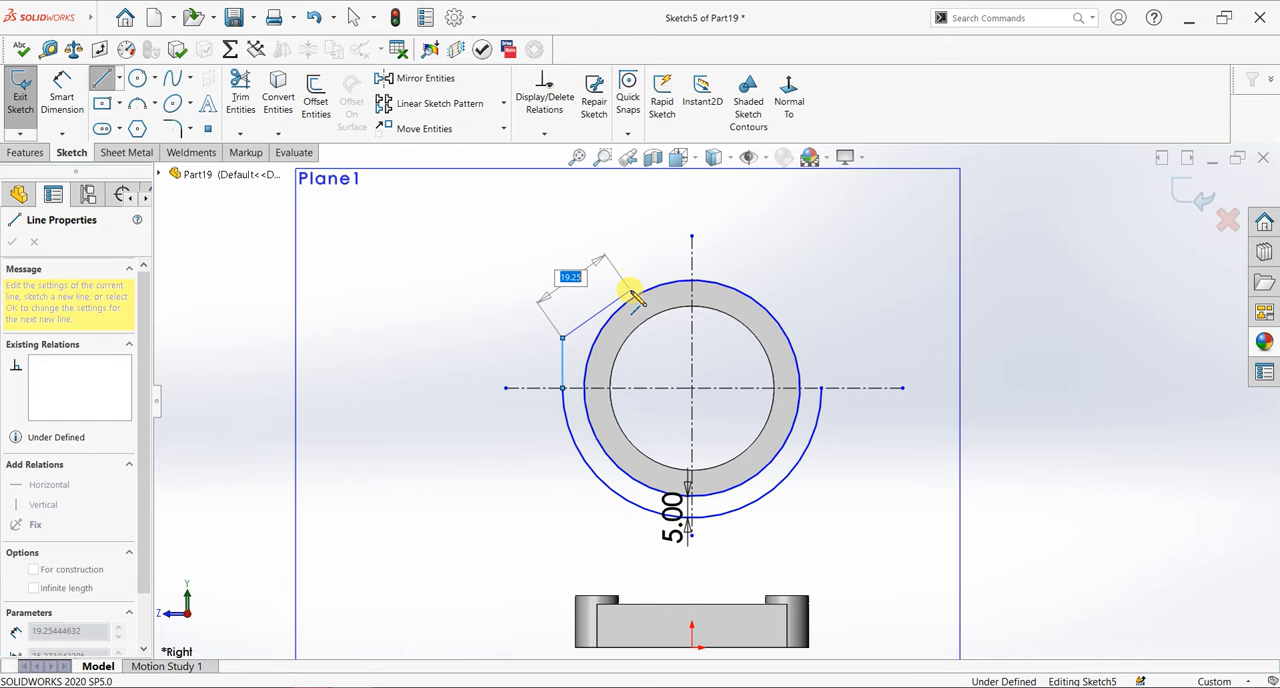
pyautogui.click(630, 290)
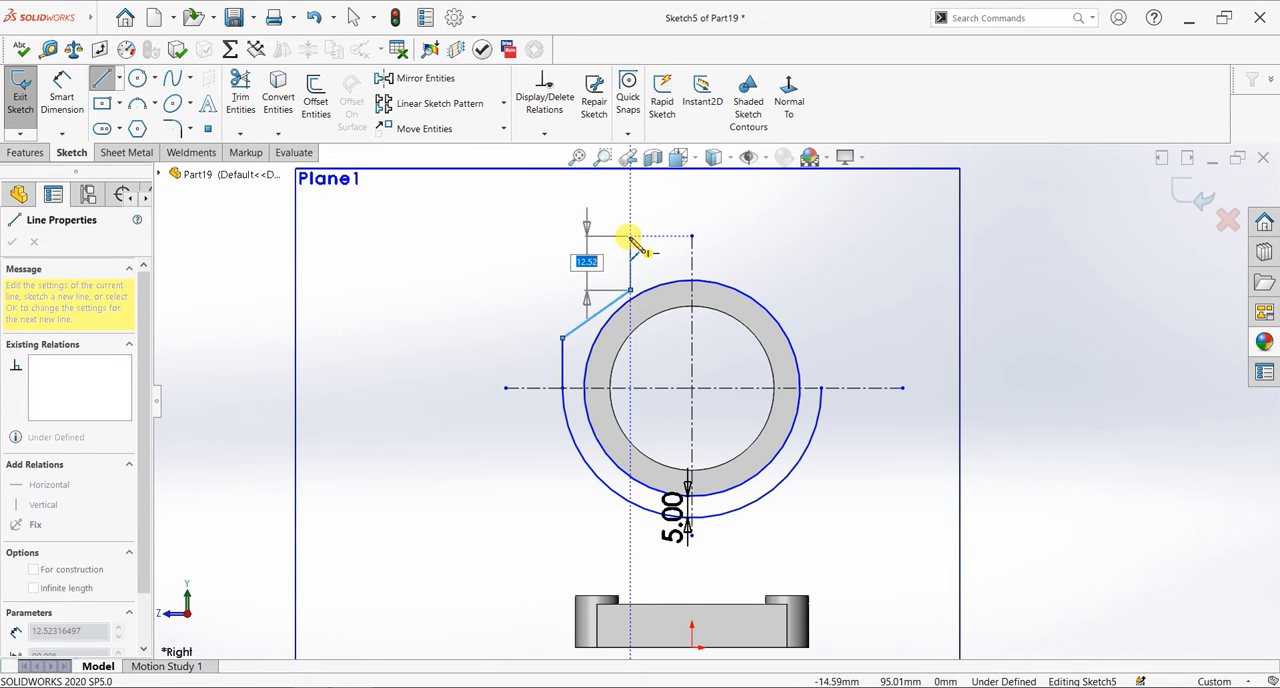
pyautogui.click(630, 237)
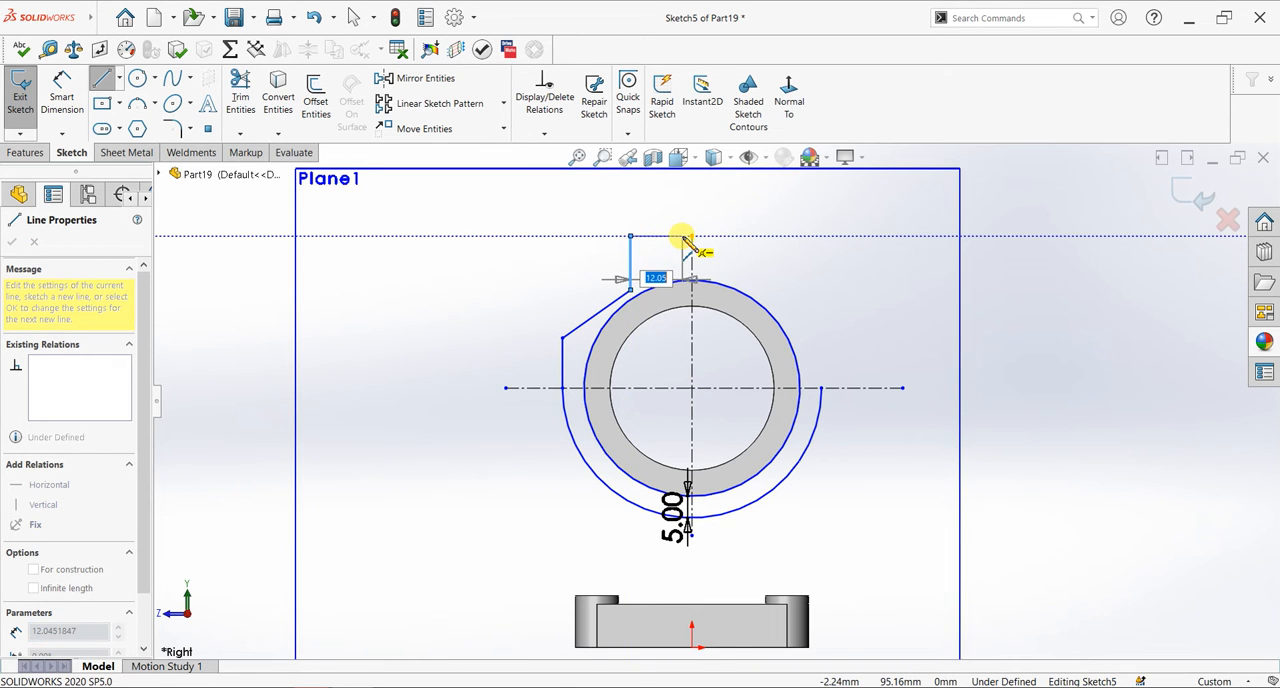
pyautogui.click(683, 238)
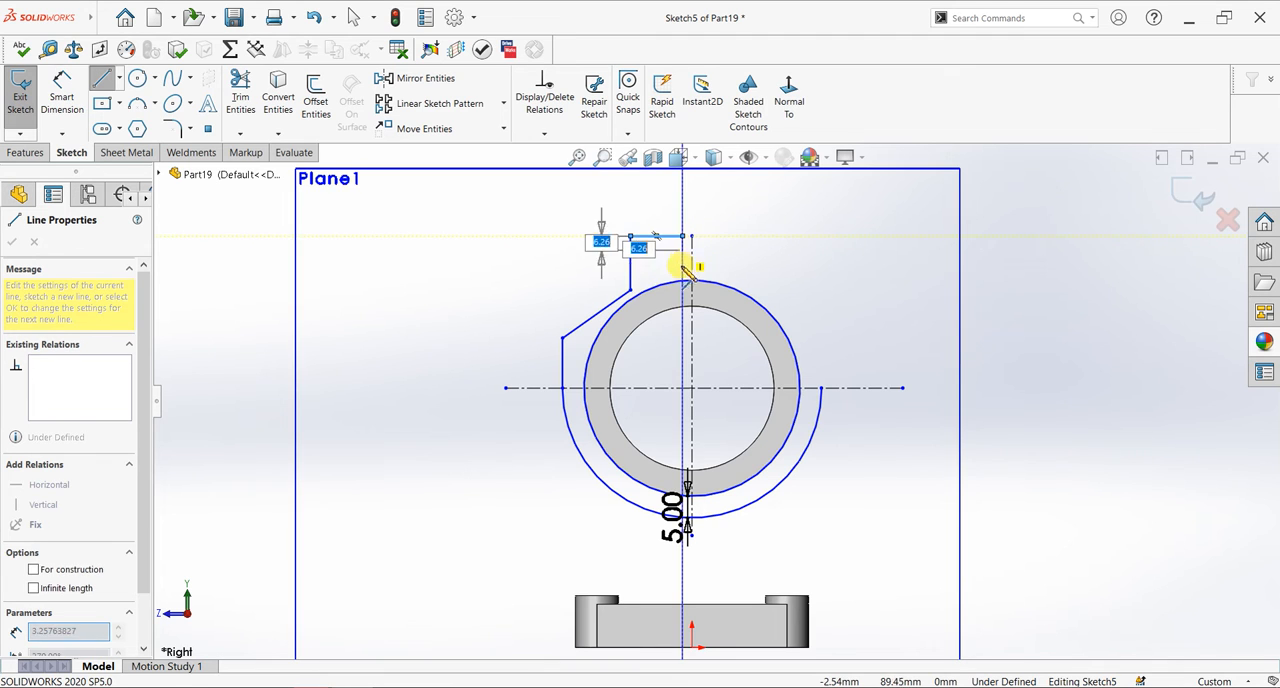
pyautogui.click(683, 283)
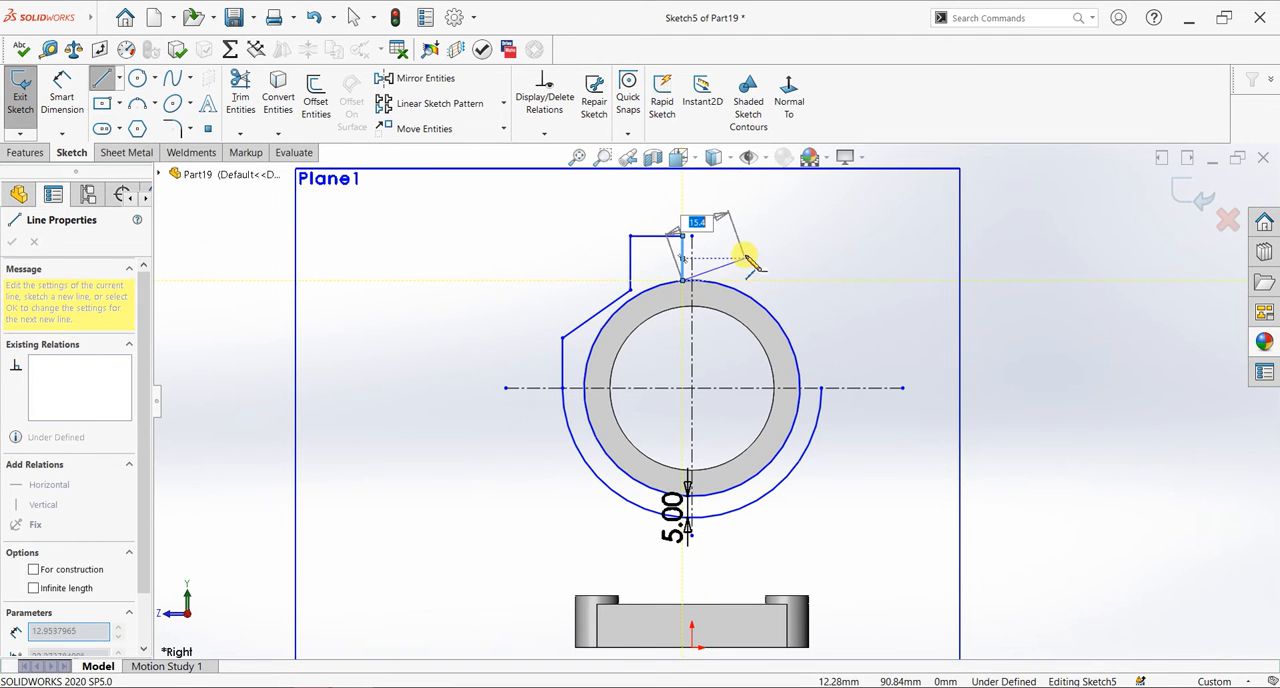
pyautogui.rightClick(749, 256)
pyautogui.click(755, 261)
# - Dimension the short vertical line rising from the arc's left end as 10 mm
pyautogui.scroll(-2, 758, 268)
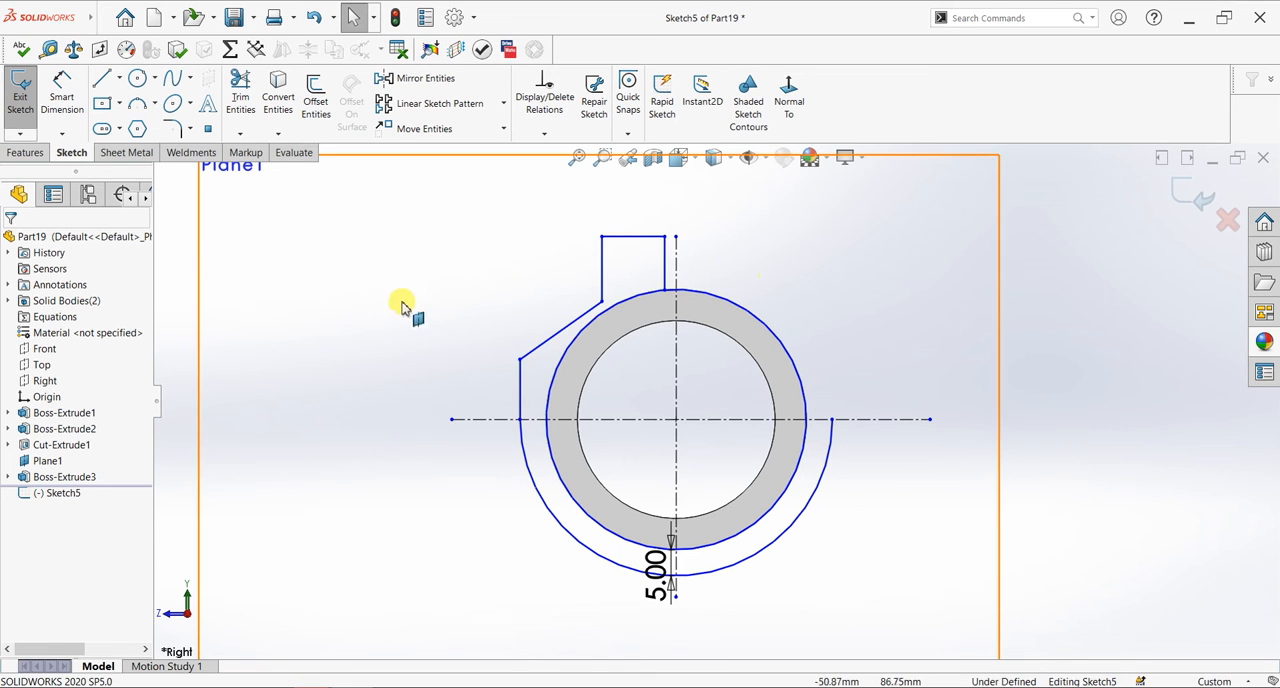
pyautogui.click(62, 92)
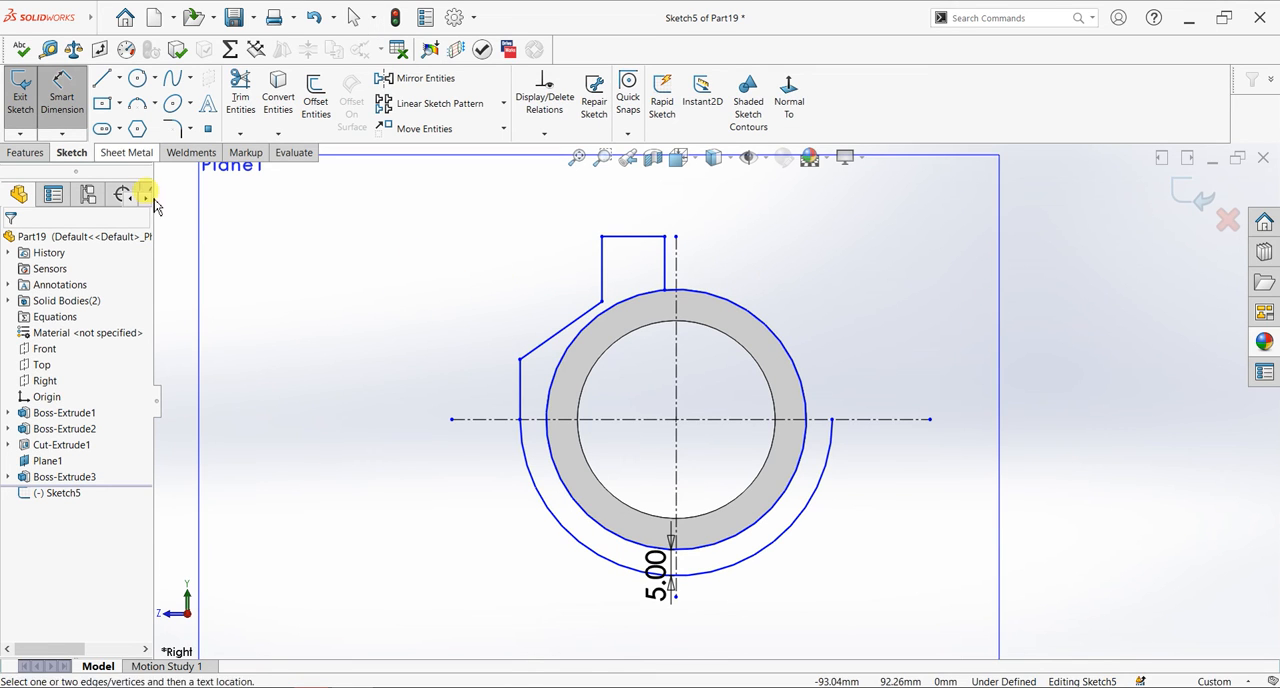
pyautogui.click(519, 390)
pyautogui.click(435, 391)
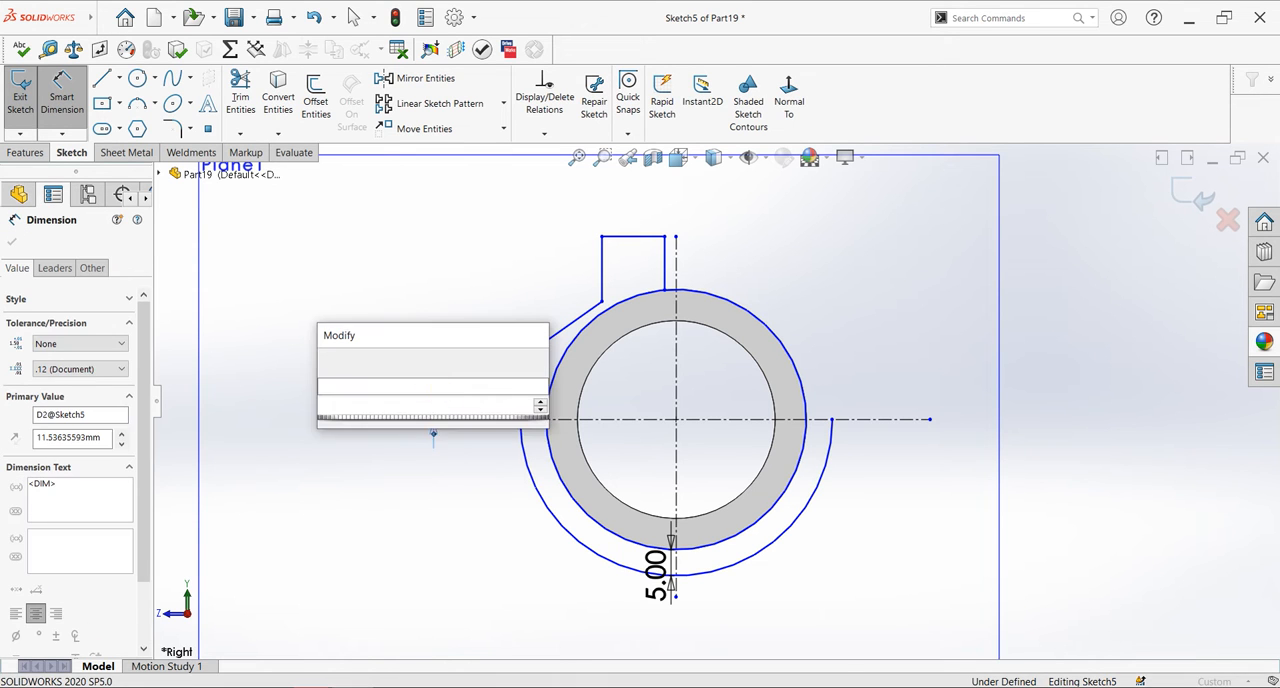
pyautogui.write('10')
pyautogui.press('Return')
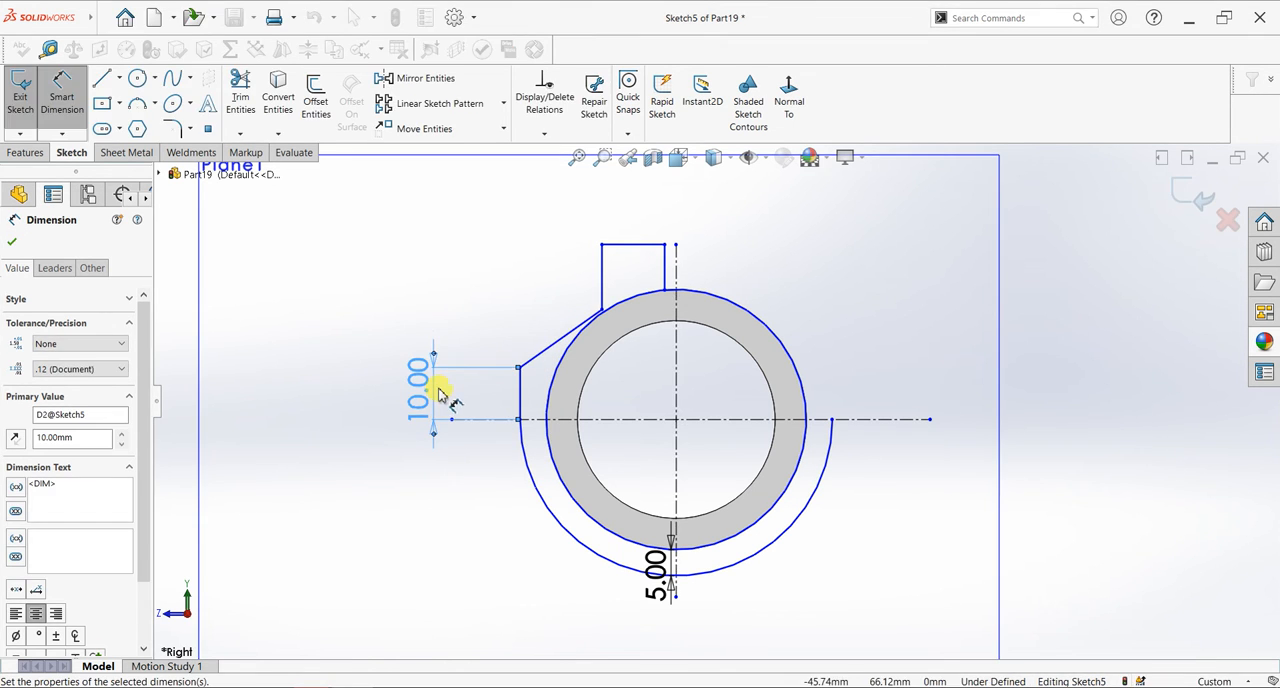
# - Dimension the horizontal distance between the diagonal line's two endpoints as 16 mm
pyautogui.click(520, 367)
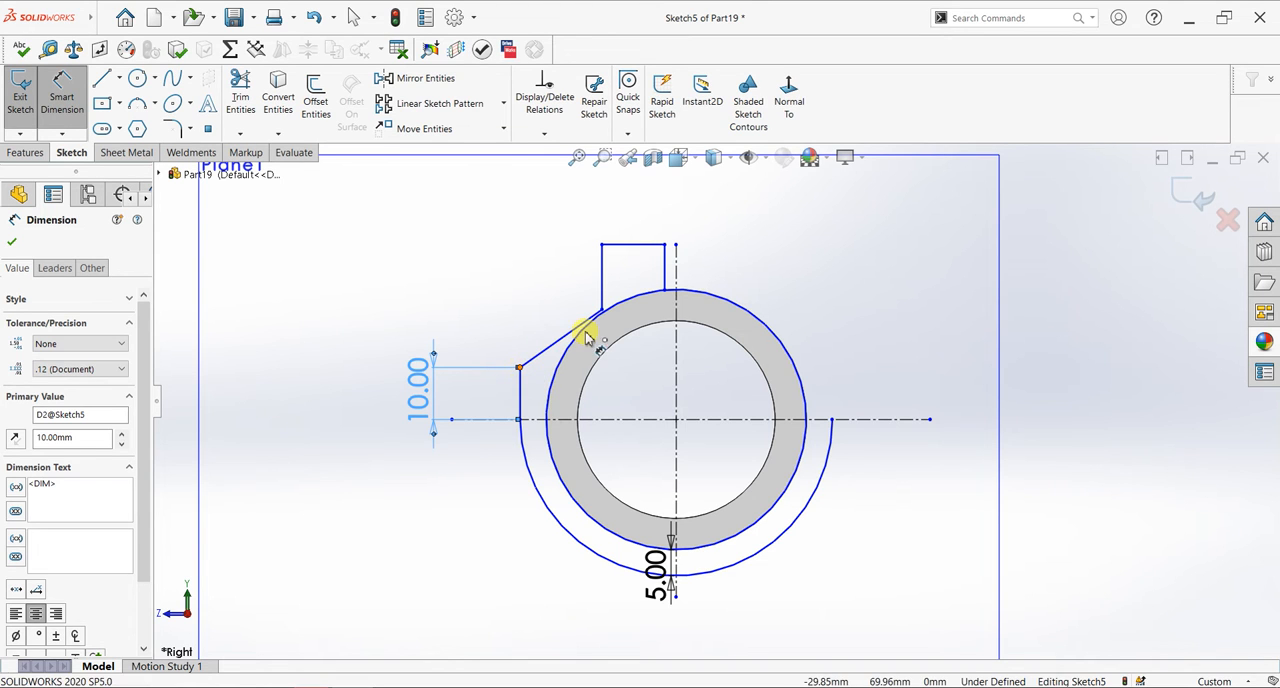
pyautogui.click(573, 281)
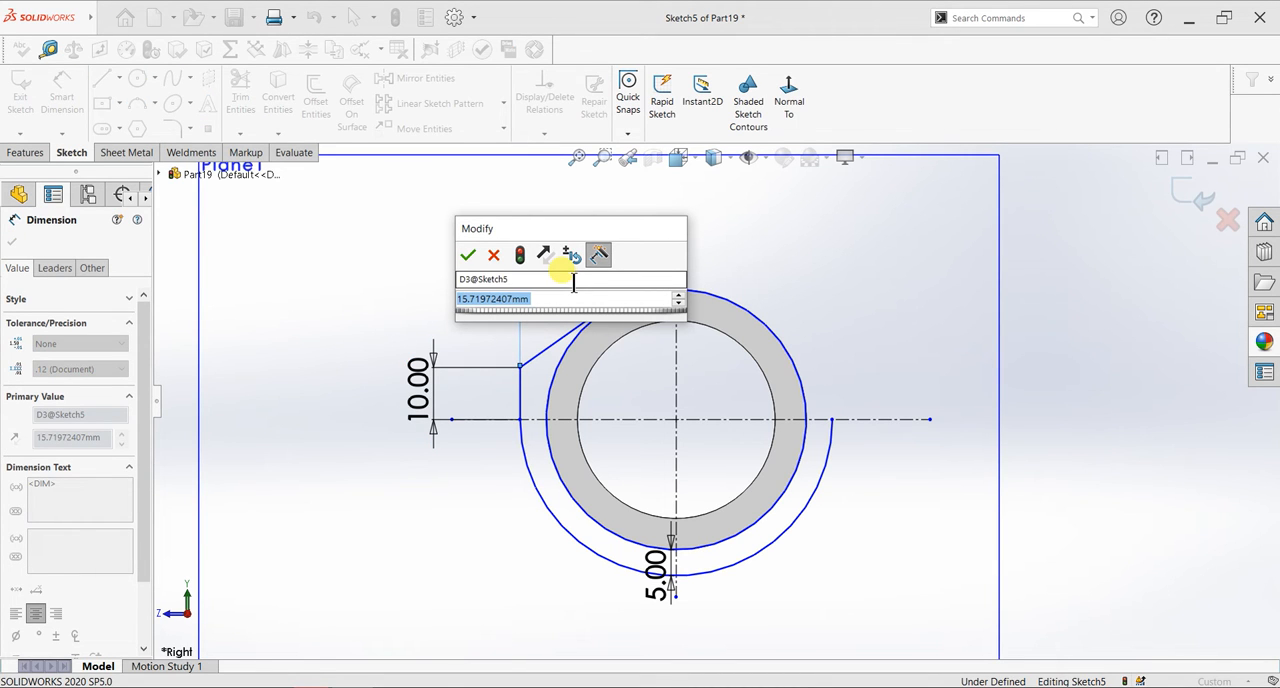
pyautogui.write('15')
pyautogui.press('Return')
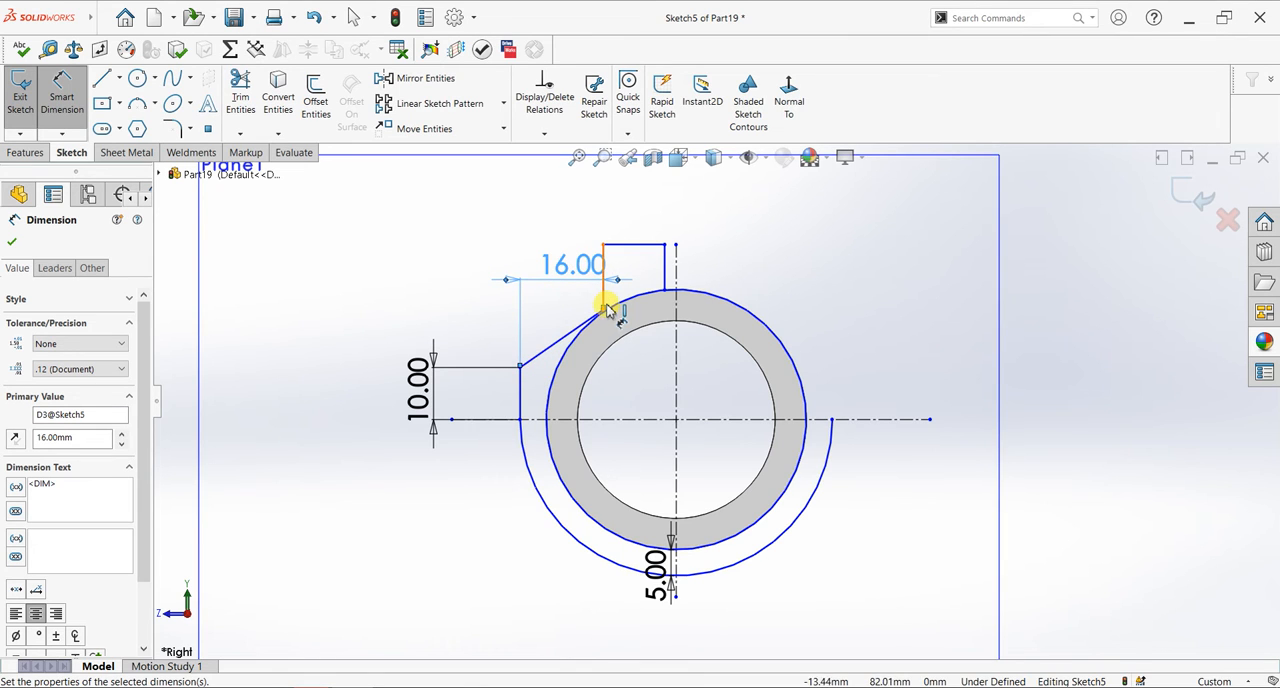
# - Dimension the height of the diagonal line's upper end above the horizontal centerline and set it to 22 mm
pyautogui.click(604, 310)
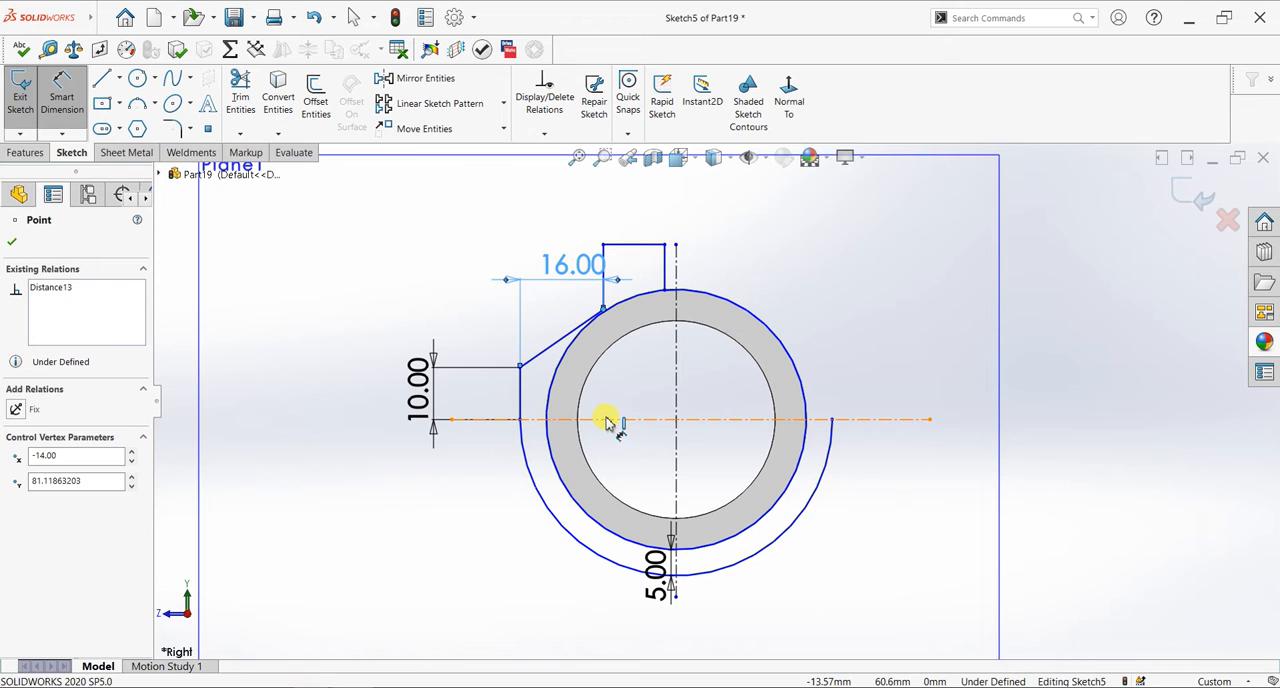
pyautogui.click(697, 386)
pyautogui.click(892, 364)
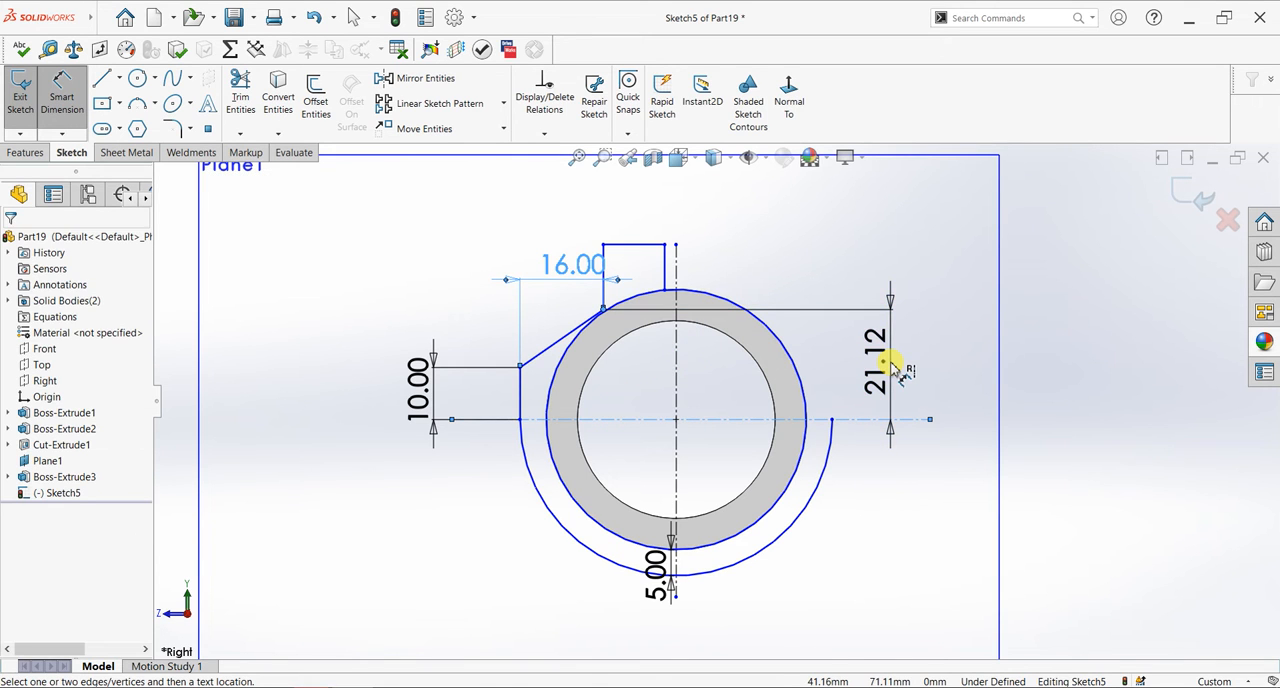
pyautogui.press('Return')
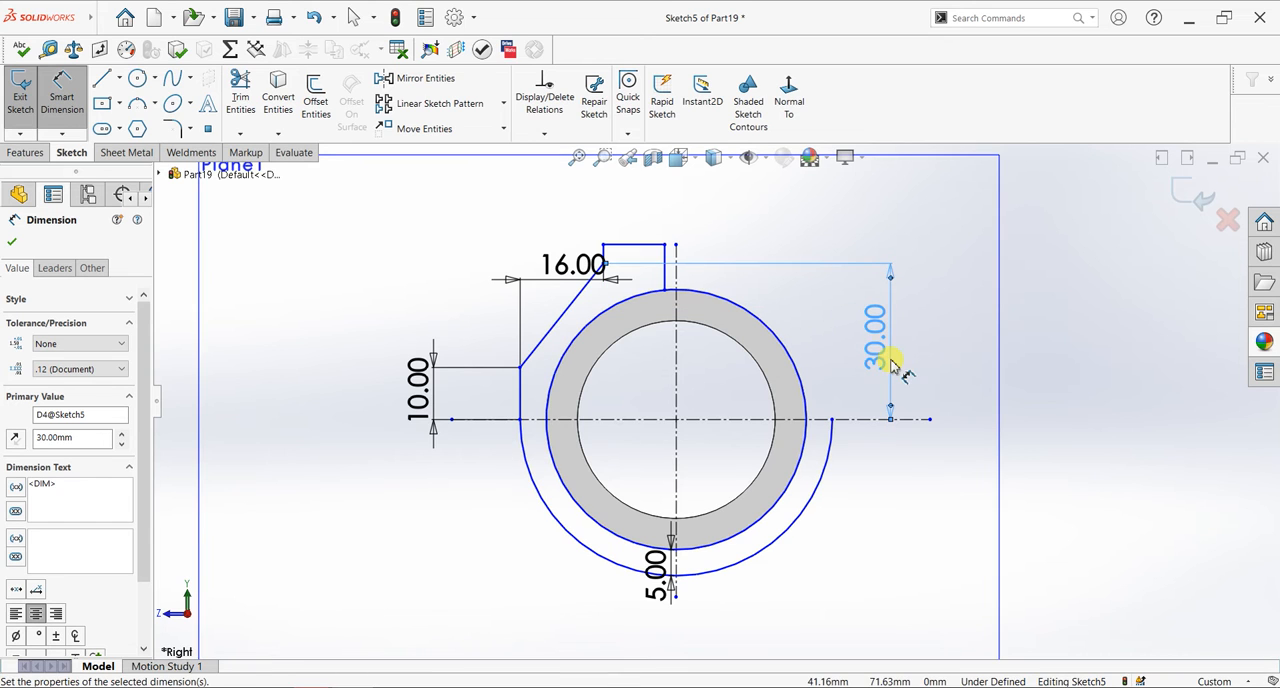
pyautogui.doubleClick(875, 358)
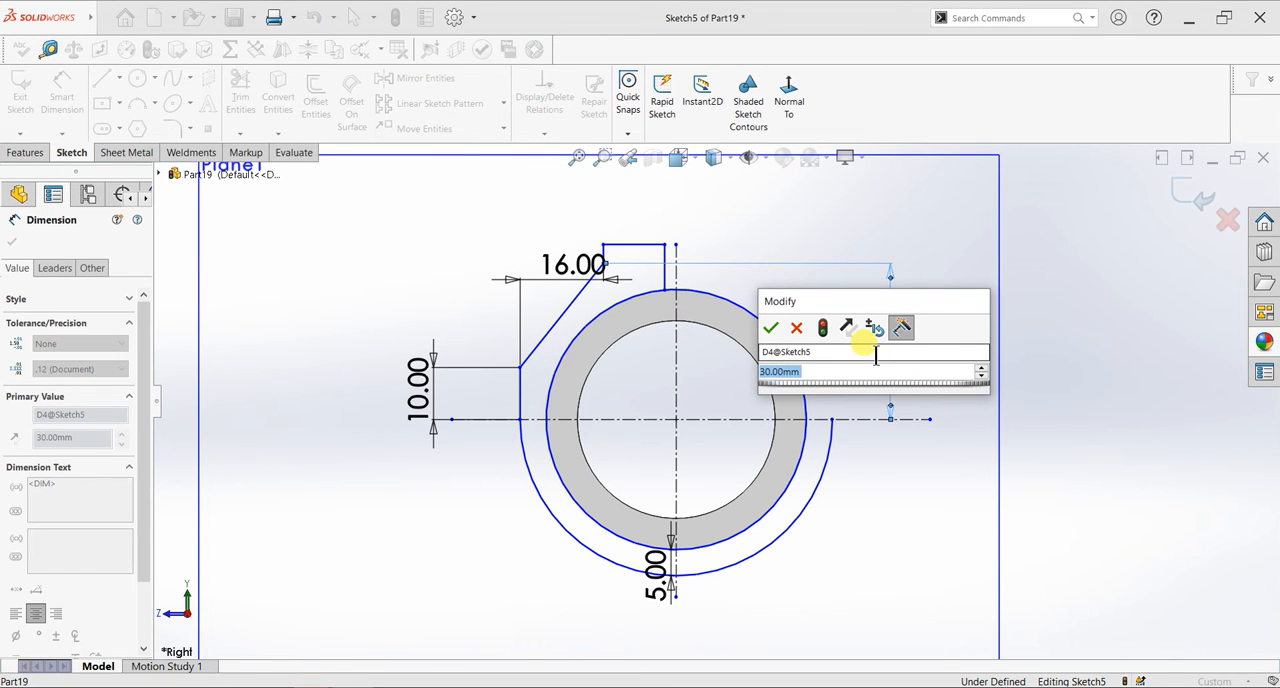
pyautogui.write('28')
pyautogui.press('Return')
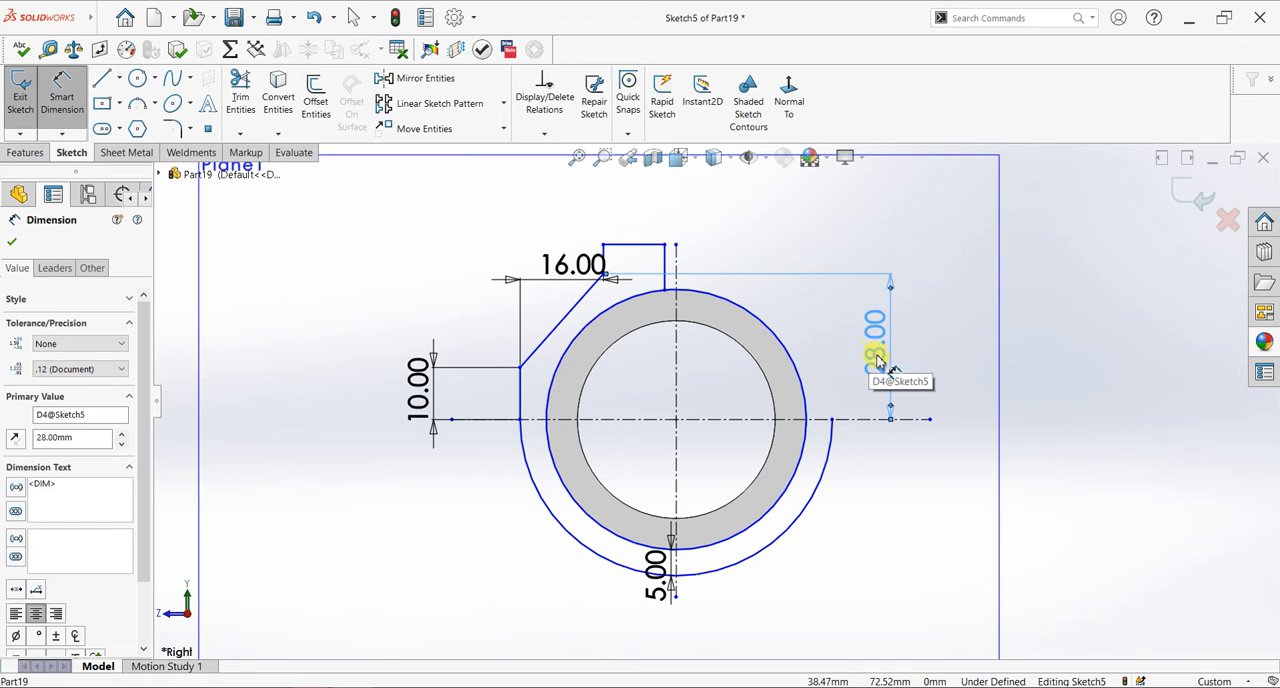
pyautogui.doubleClick(888, 357)
pyautogui.write('25')
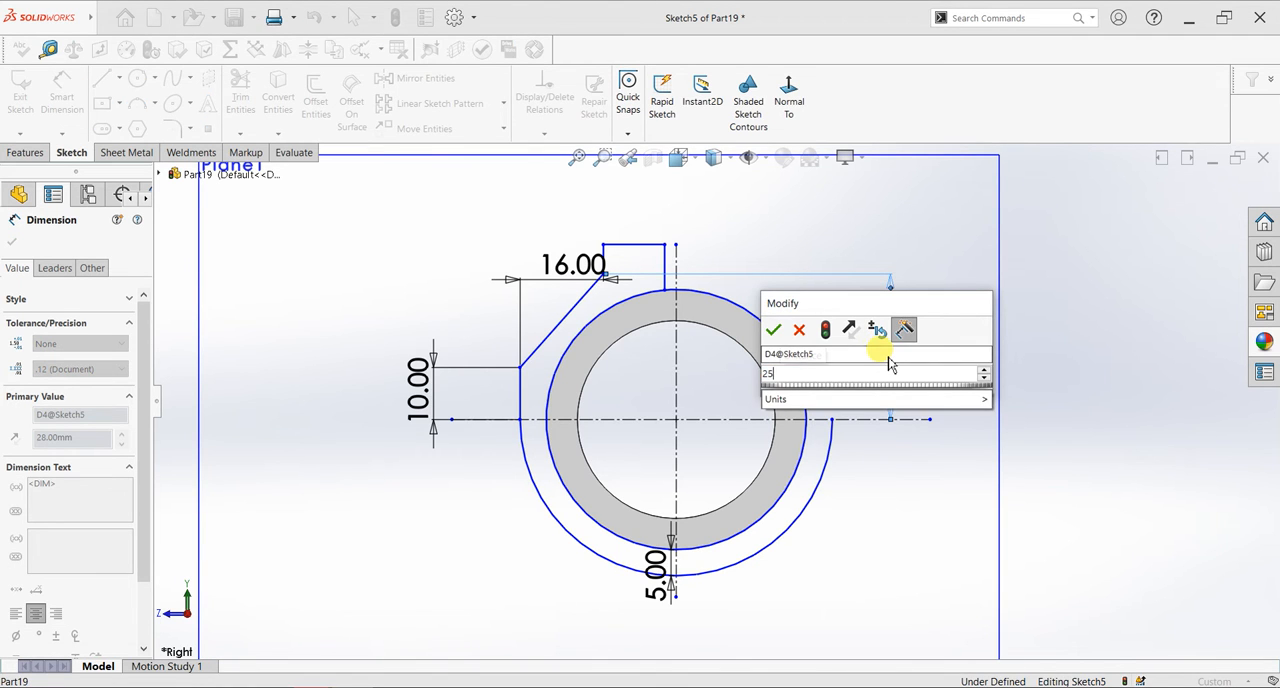
pyautogui.press('BackSpace')
pyautogui.write('2')
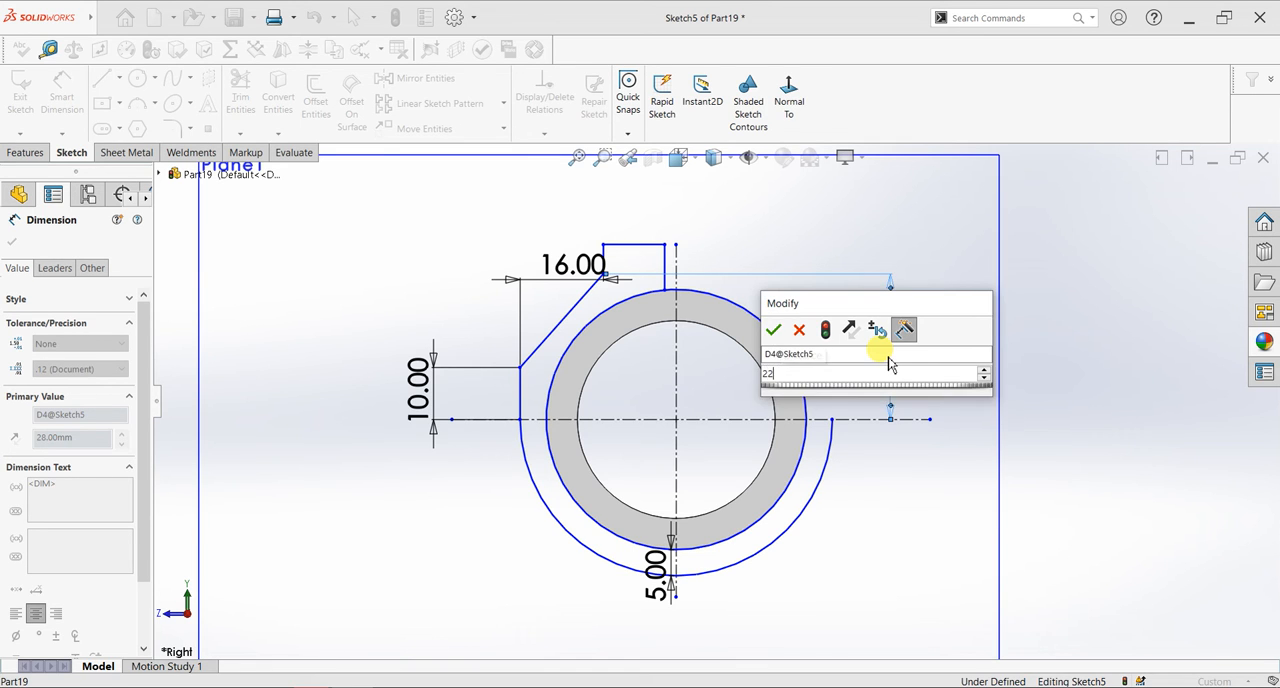
pyautogui.press('Return')
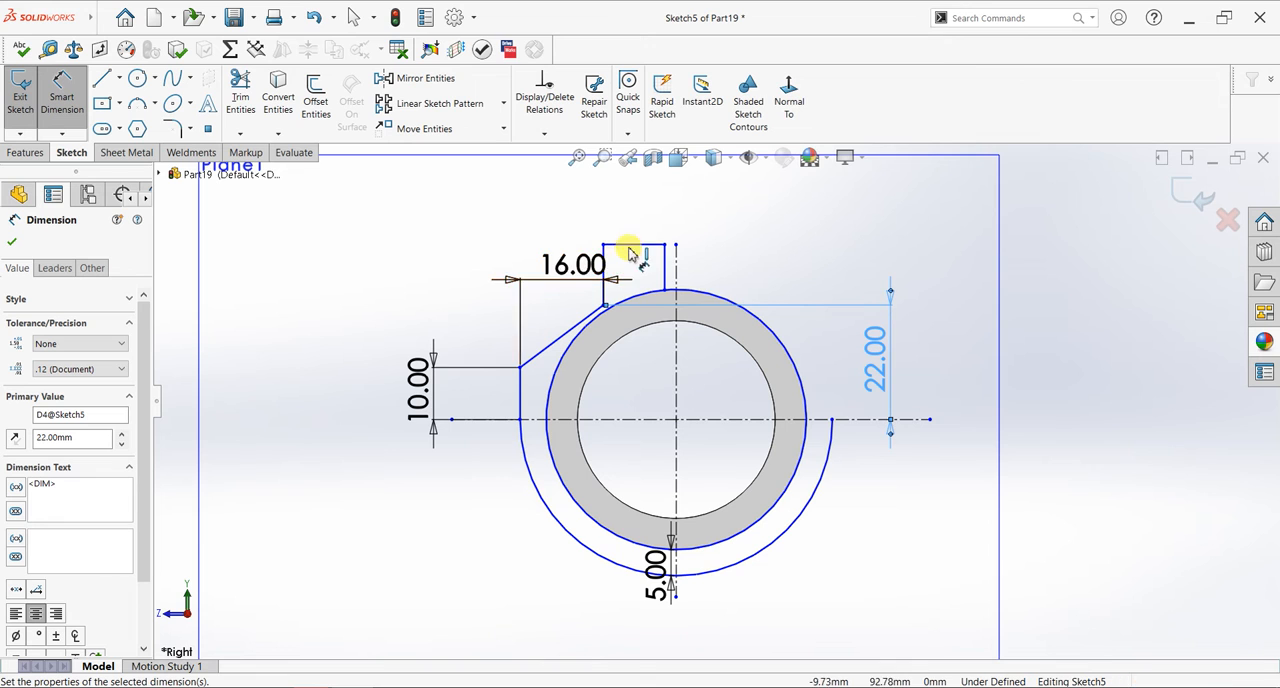
# - Move the 16 mm dimension clear of the profile and dimension the lug's outer vertical line 14 mm from the vertical centerline
pyautogui.moveTo(602, 256); pyautogui.dragTo(520, 300)
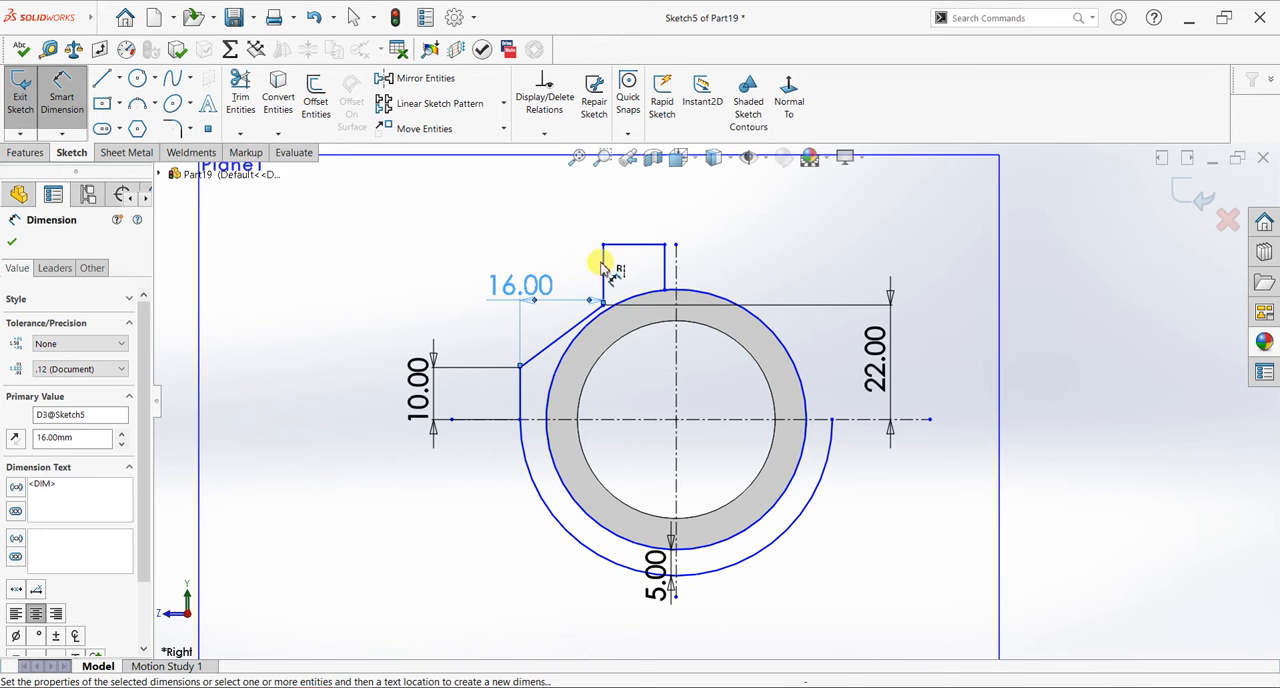
pyautogui.click(603, 268)
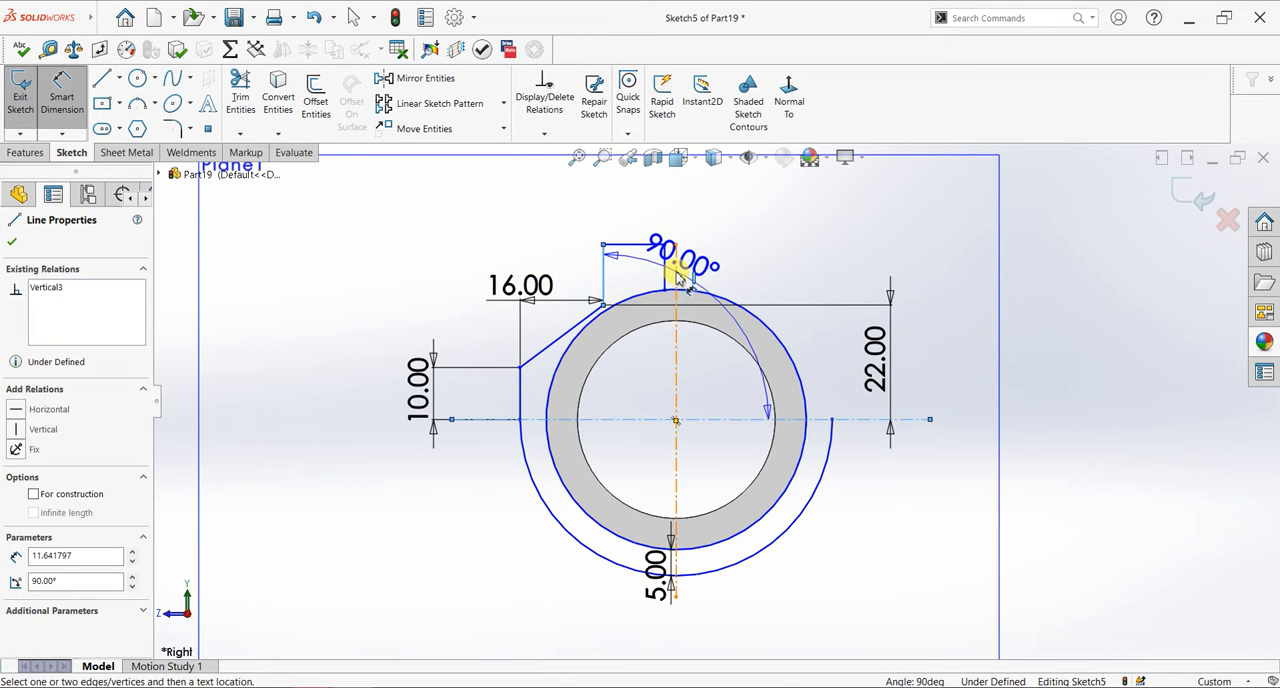
pyautogui.click(676, 270)
pyautogui.click(648, 204)
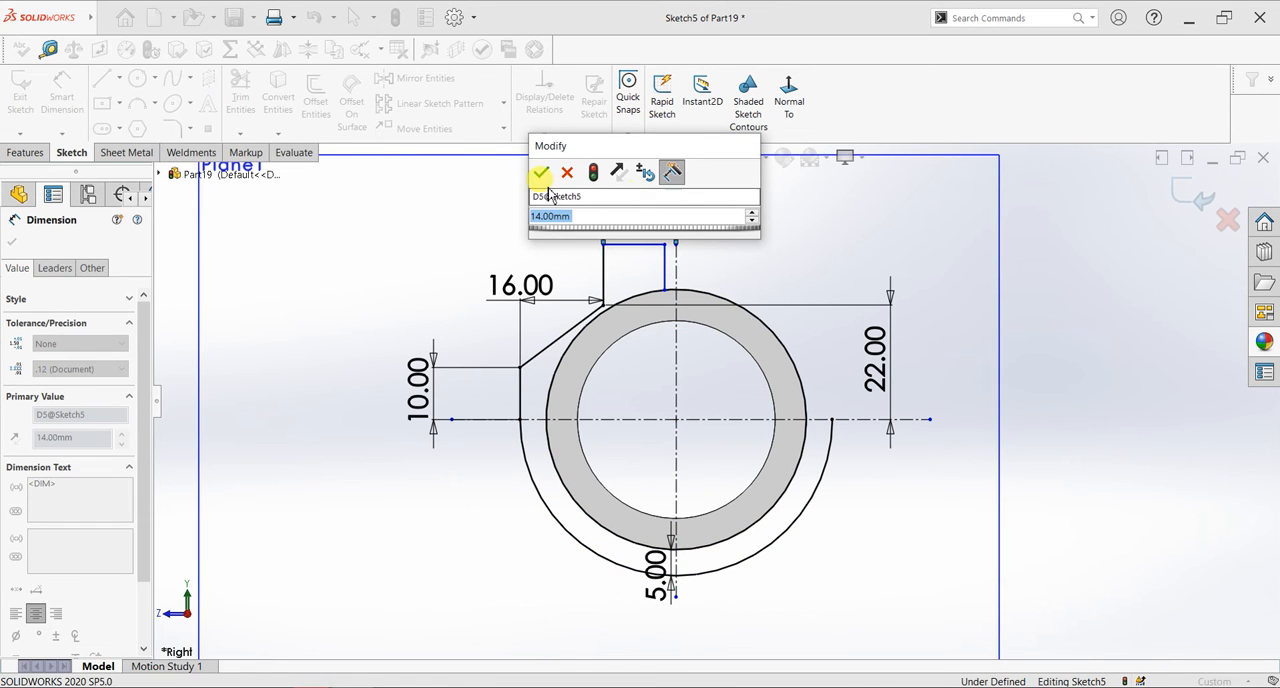
pyautogui.click(545, 176)
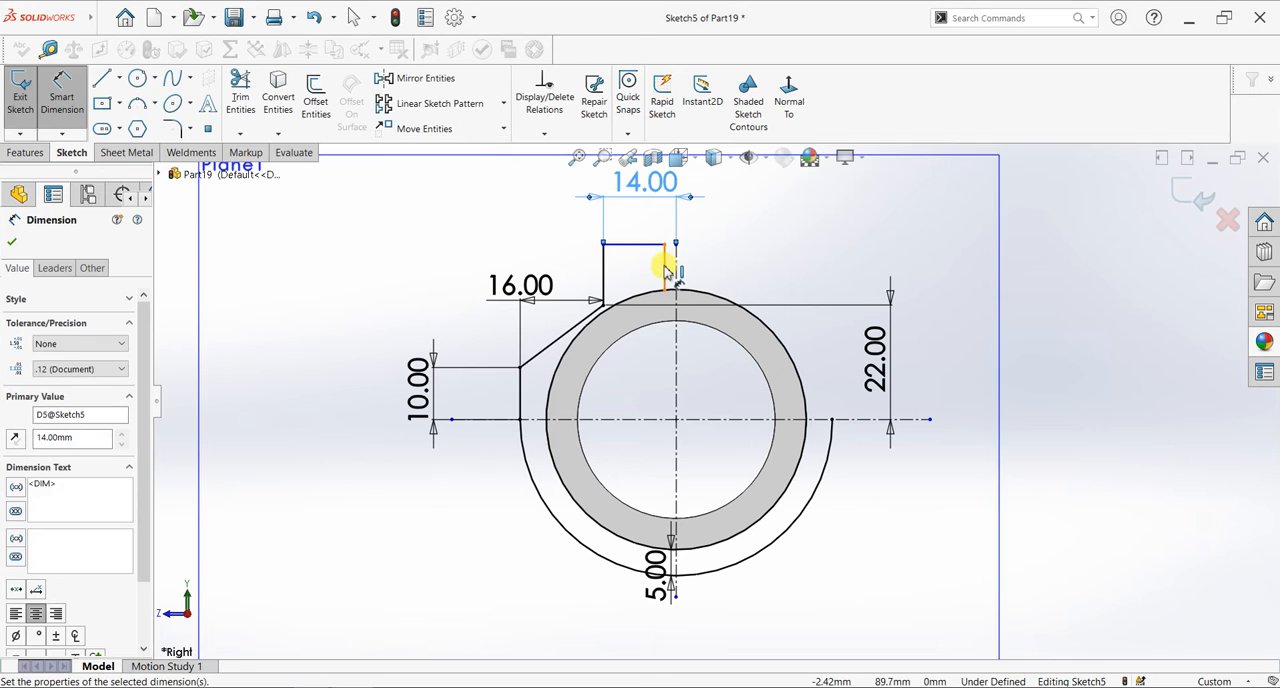
# - Dimension the lug's inner vertical line with a doubled distance of 3 mm across the vertical centerline
pyautogui.click(675, 270)
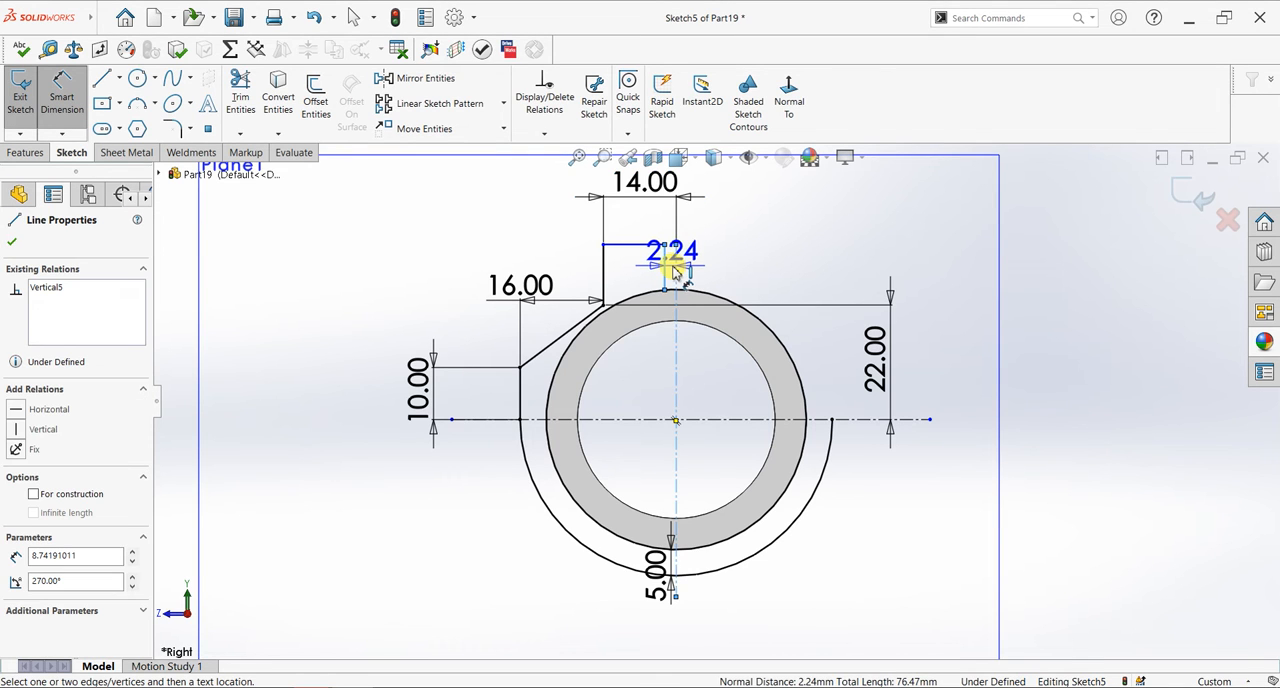
pyautogui.click(787, 272)
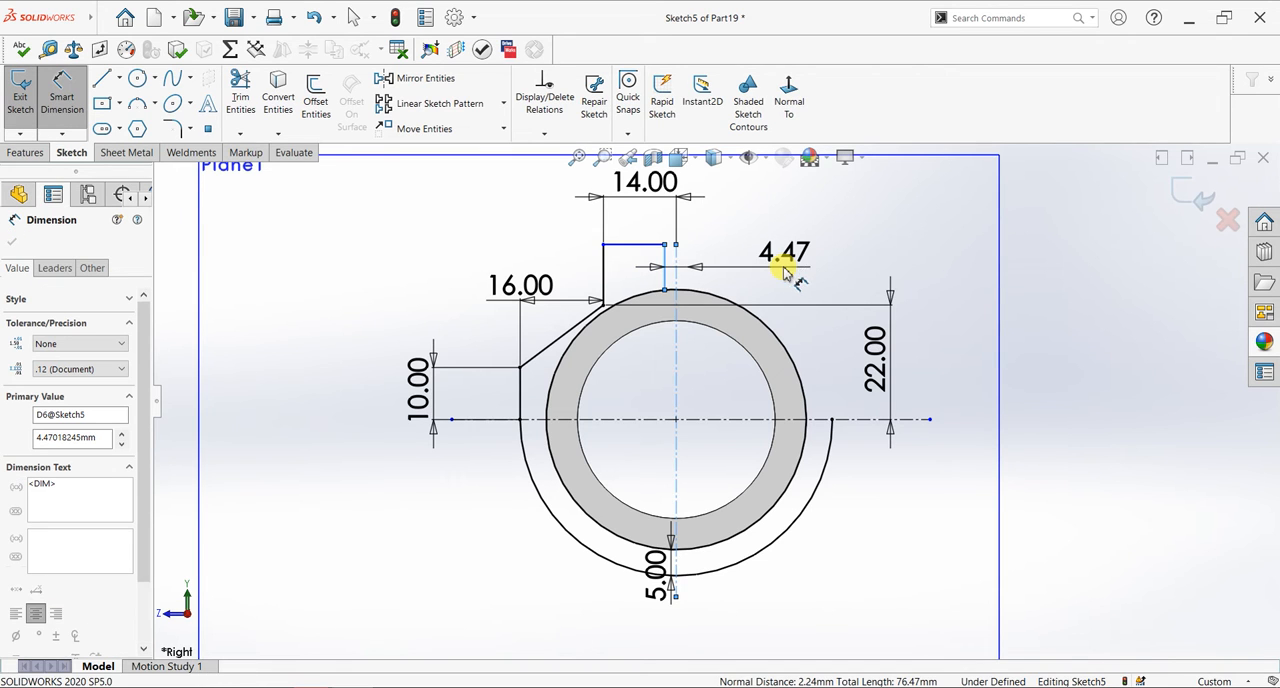
pyautogui.press('Return')
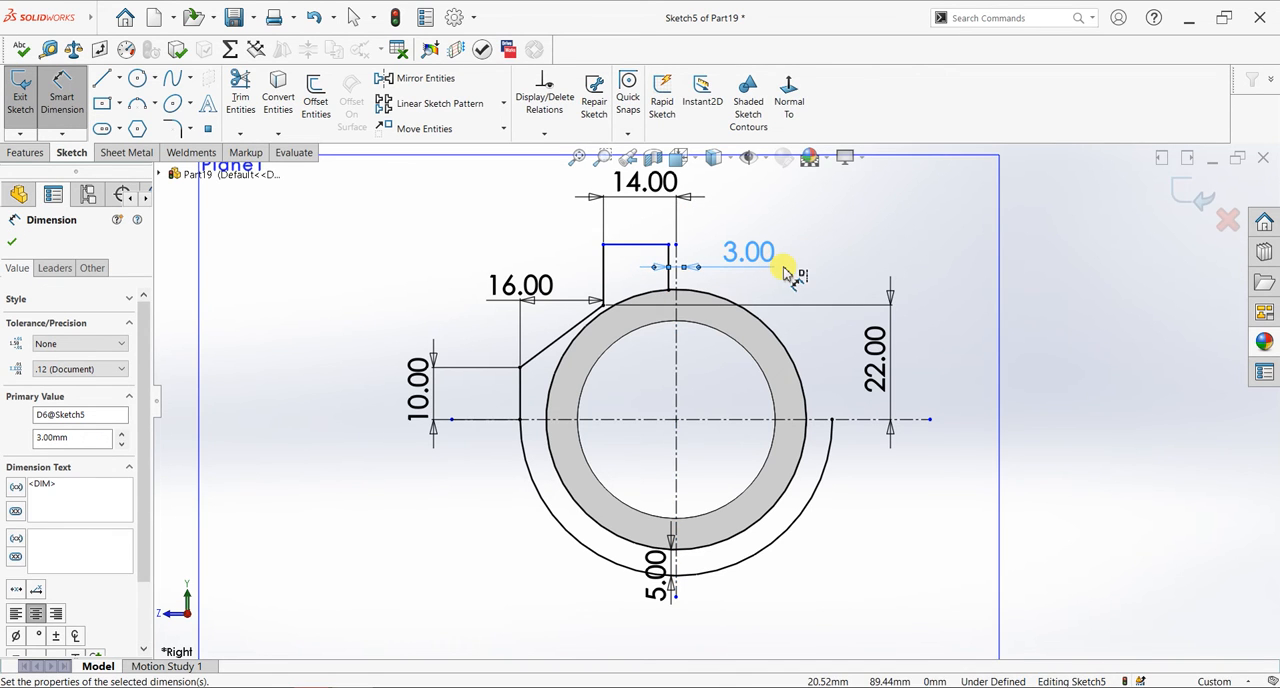
# - Dimension the lug's top line 40 mm above the horizontal centerline
pyautogui.click(640, 245)
pyautogui.click(646, 418)
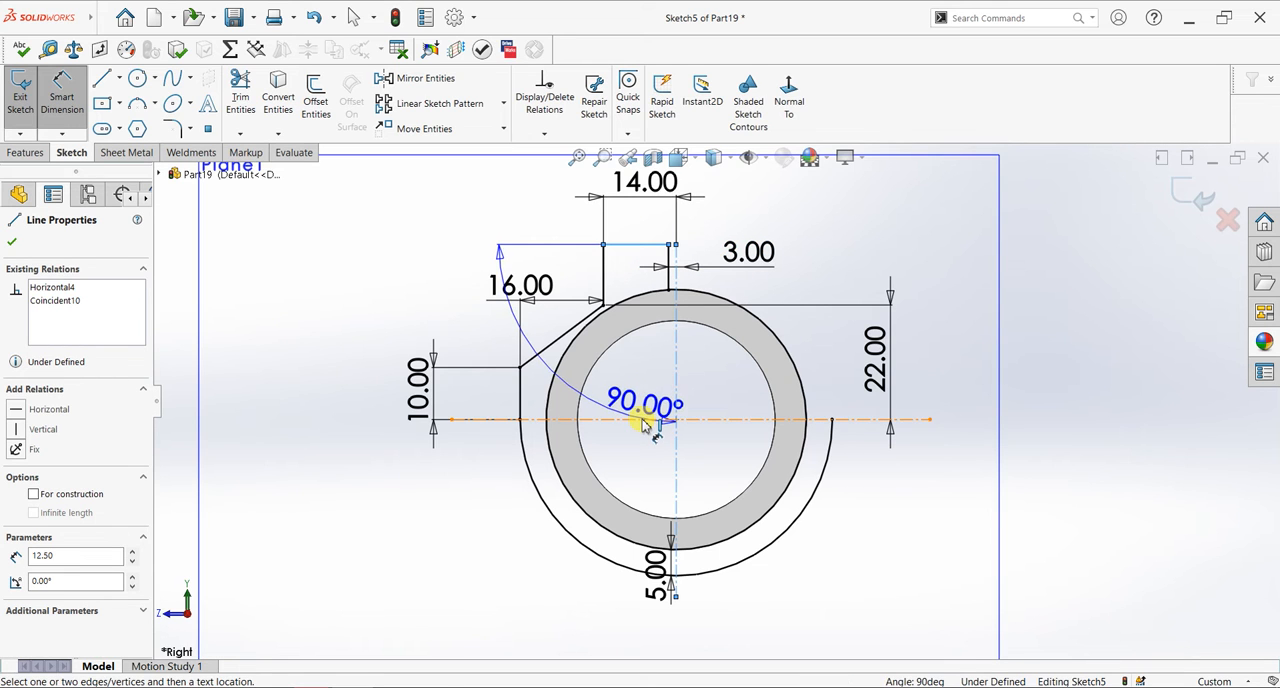
pyautogui.click(354, 354)
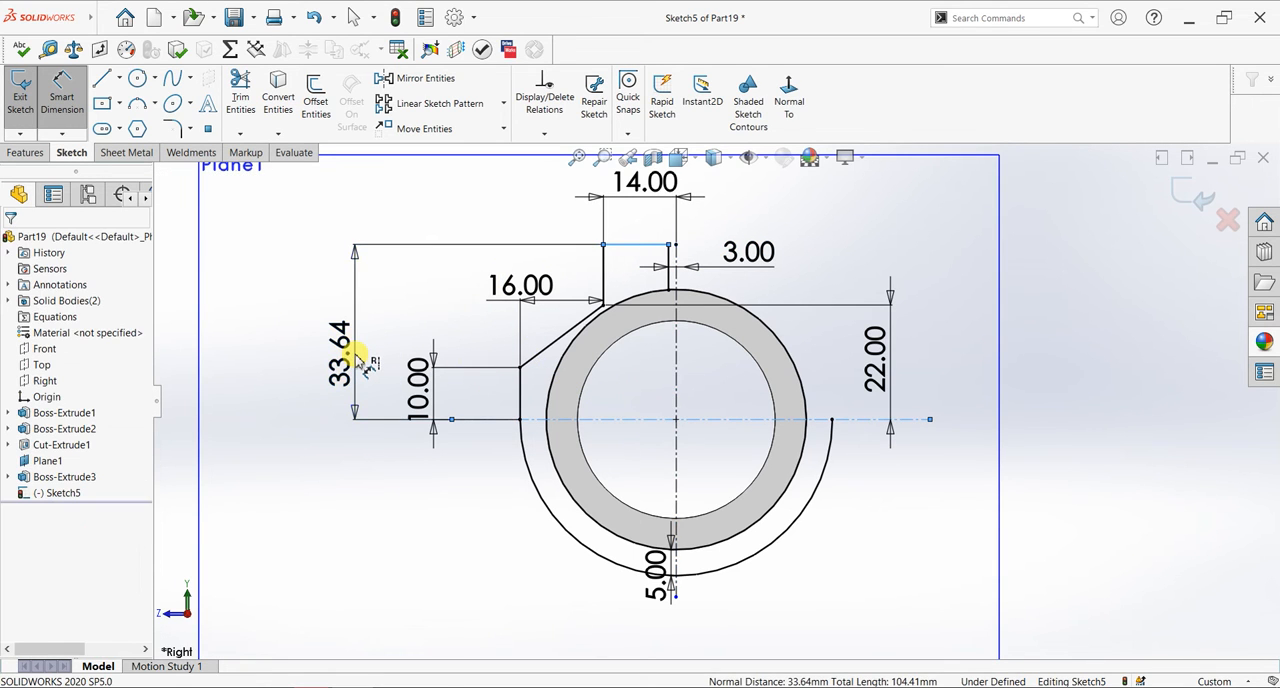
pyautogui.click(354, 354)
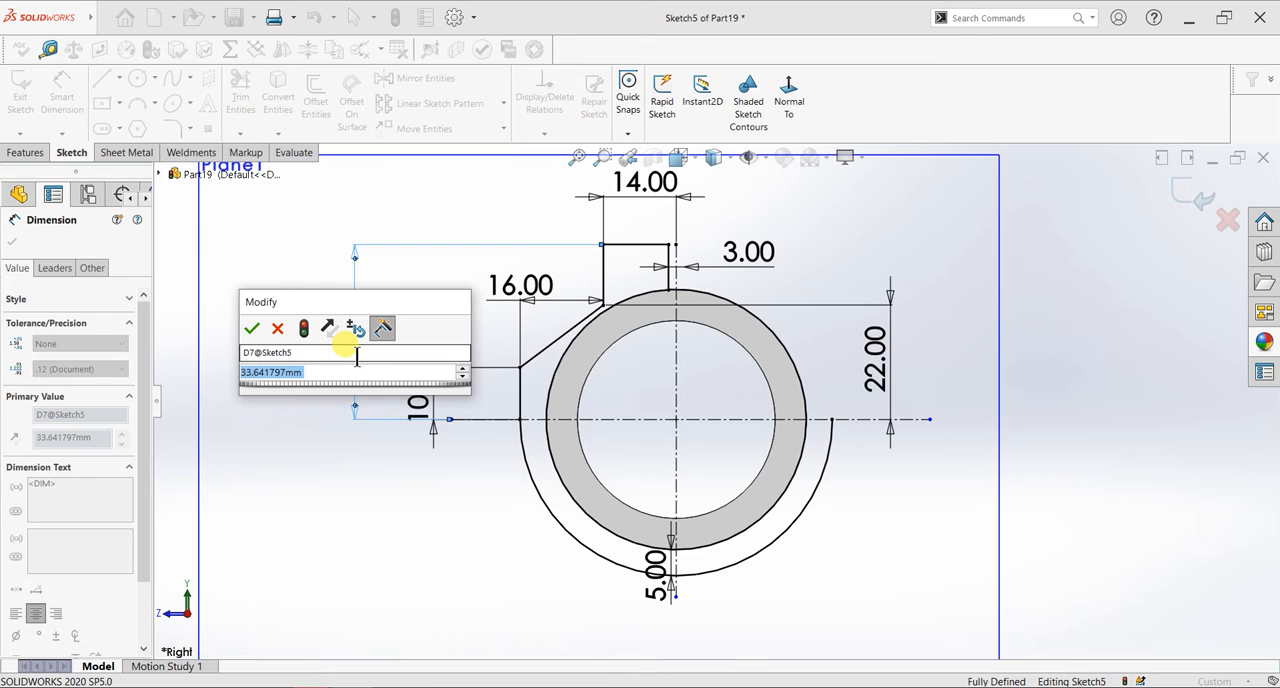
pyautogui.write('40')
pyautogui.press('Return')
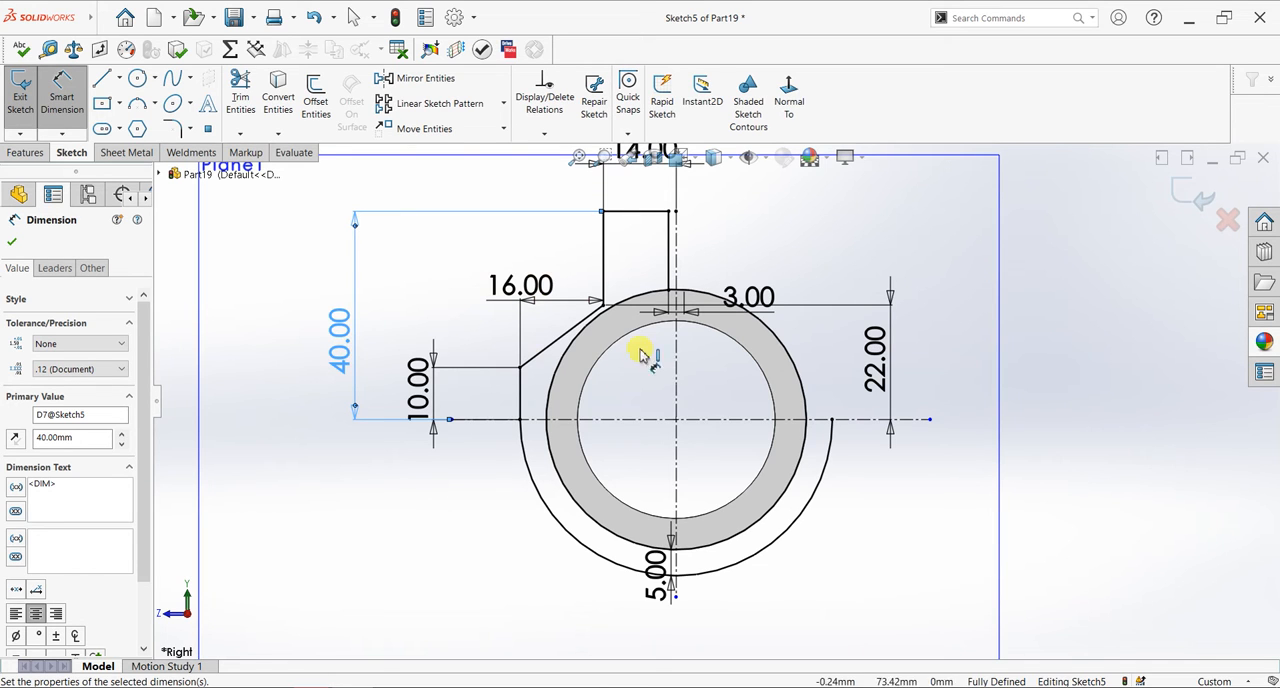
pyautogui.click(603, 305)
pyautogui.click(607, 419)
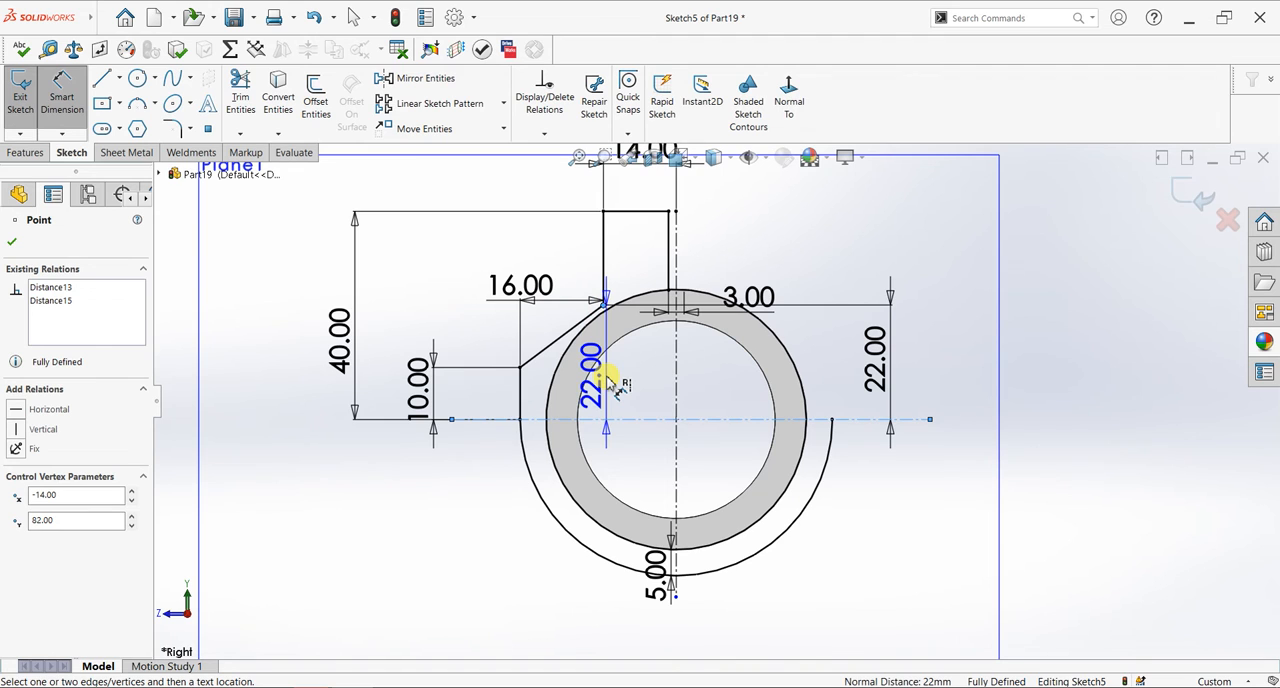
pyautogui.press('Escape')
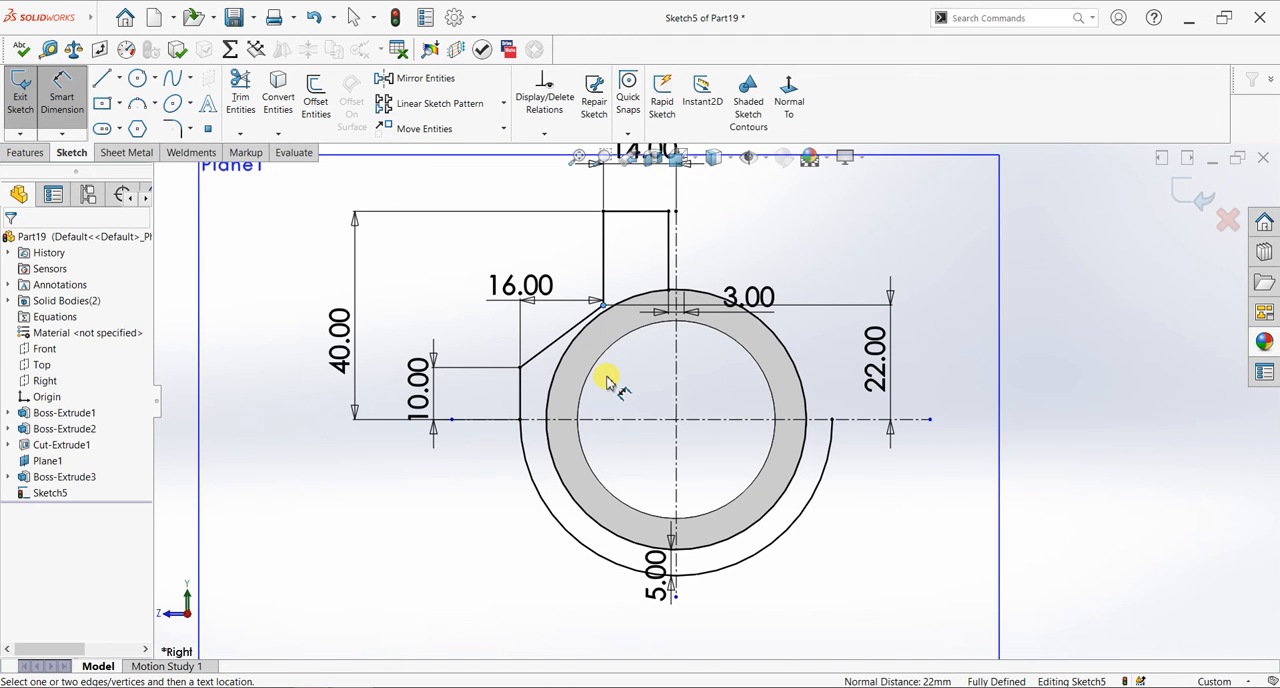
# - Mirror the five lines of the lug and clamp side about the vertical centerline, keeping the originals
pyautogui.click(404, 79)
pyautogui.click(651, 212)
pyautogui.click(604, 240)
pyautogui.click(588, 314)
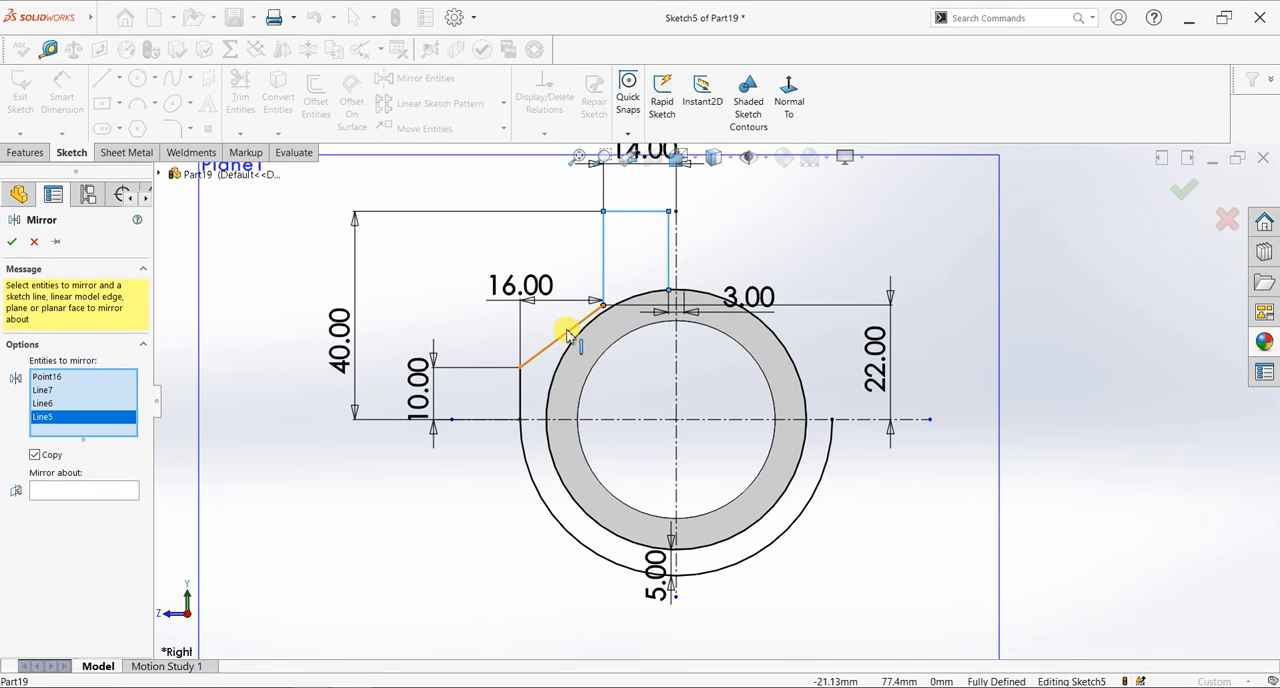
pyautogui.click(521, 378)
pyautogui.click(520, 400)
pyautogui.click(57, 518)
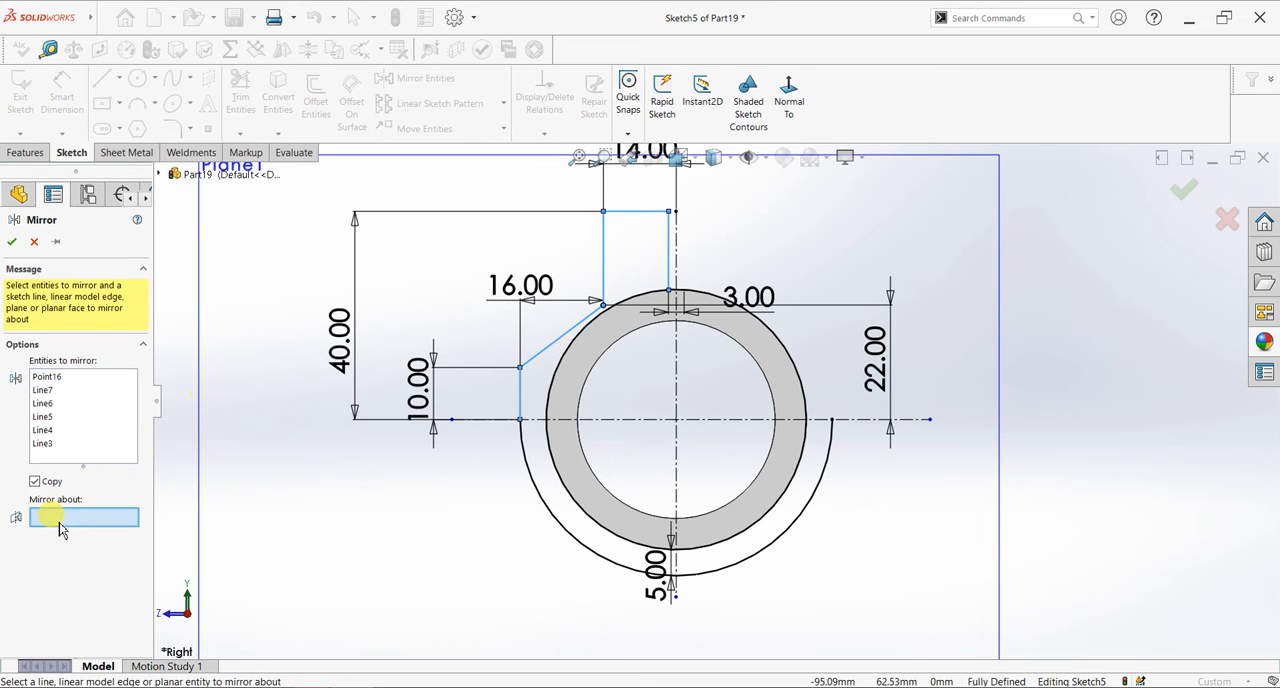
pyautogui.click(677, 245)
pyautogui.click(11, 241)
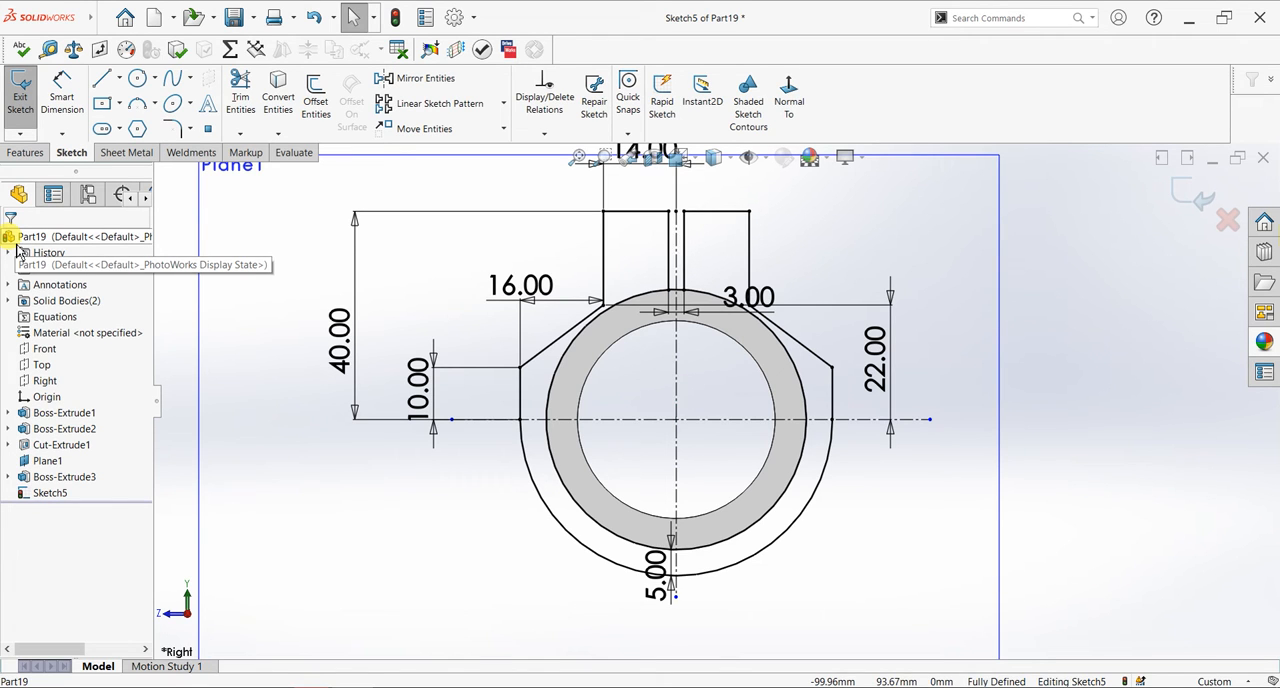
# - Extrude the clamp region between the tube circle and the outer profile 24 mm with the Mid Plane end condition, merging the result
pyautogui.scroll(1, 452, 347)
pyautogui.moveTo(376, 420); pyautogui.dragTo(410, 486, button='middle')
pyautogui.click(26, 152)
pyautogui.click(26, 100)
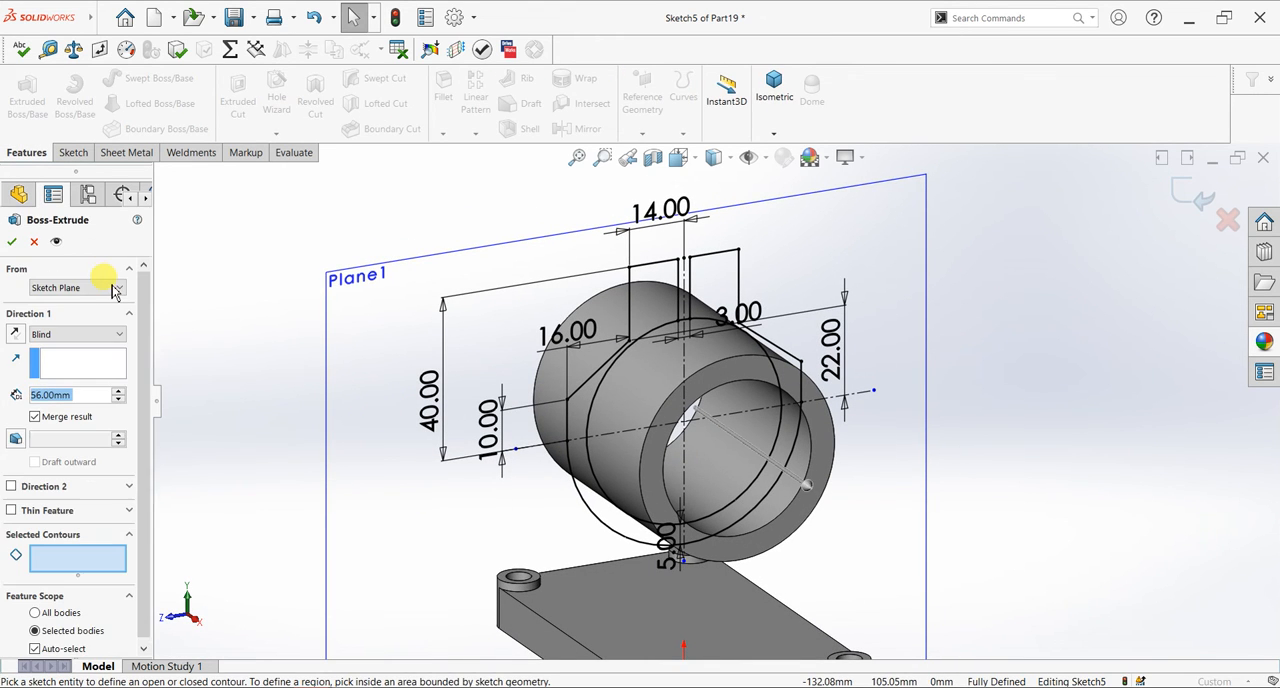
pyautogui.click(654, 286)
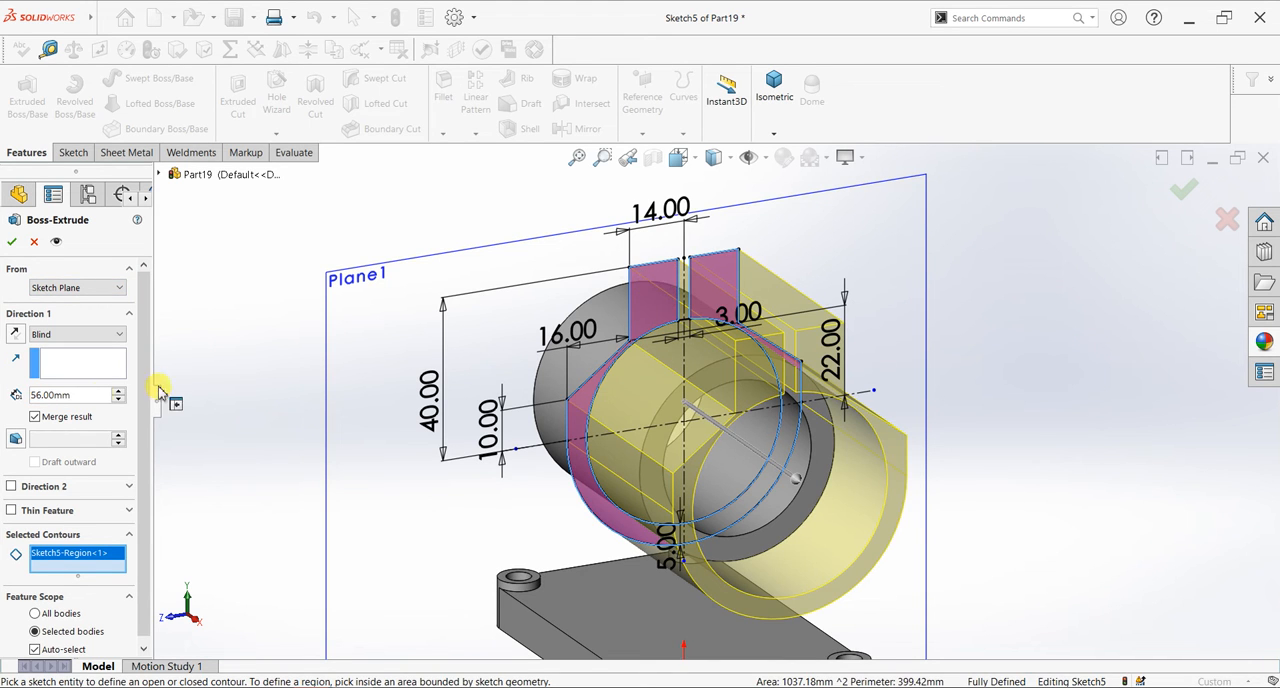
pyautogui.click(65, 334)
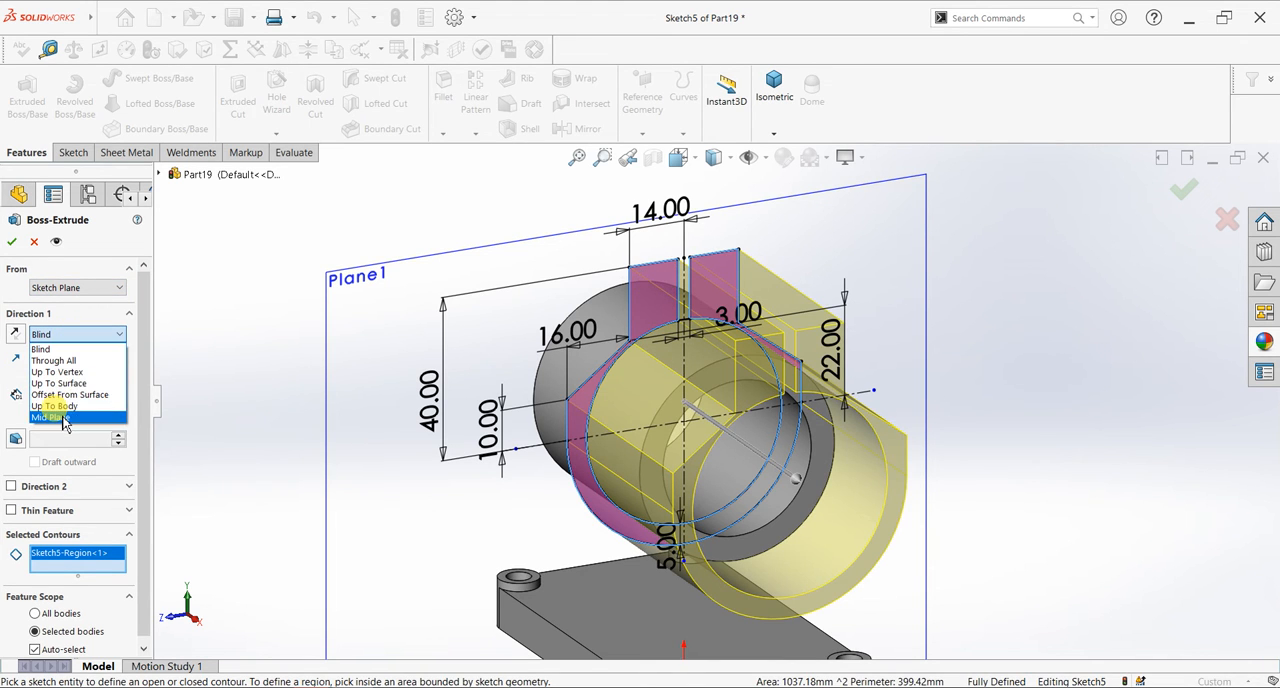
pyautogui.click(64, 417)
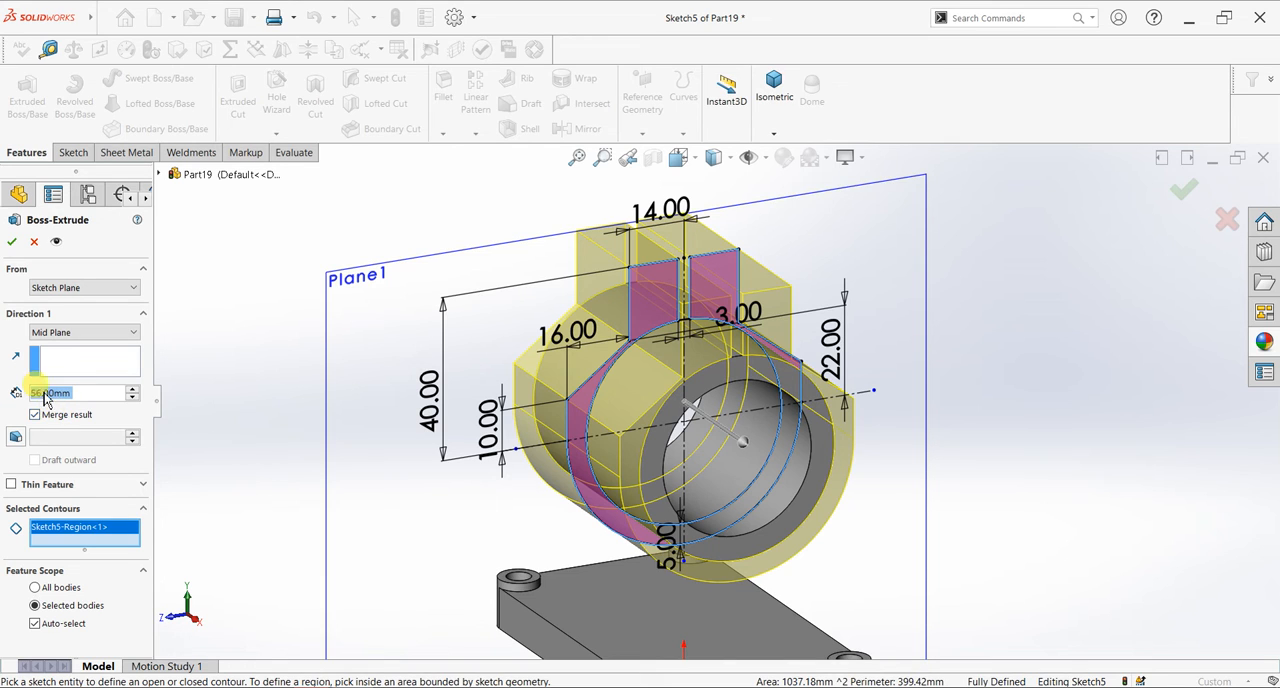
pyautogui.write('24')
pyautogui.press('Return')
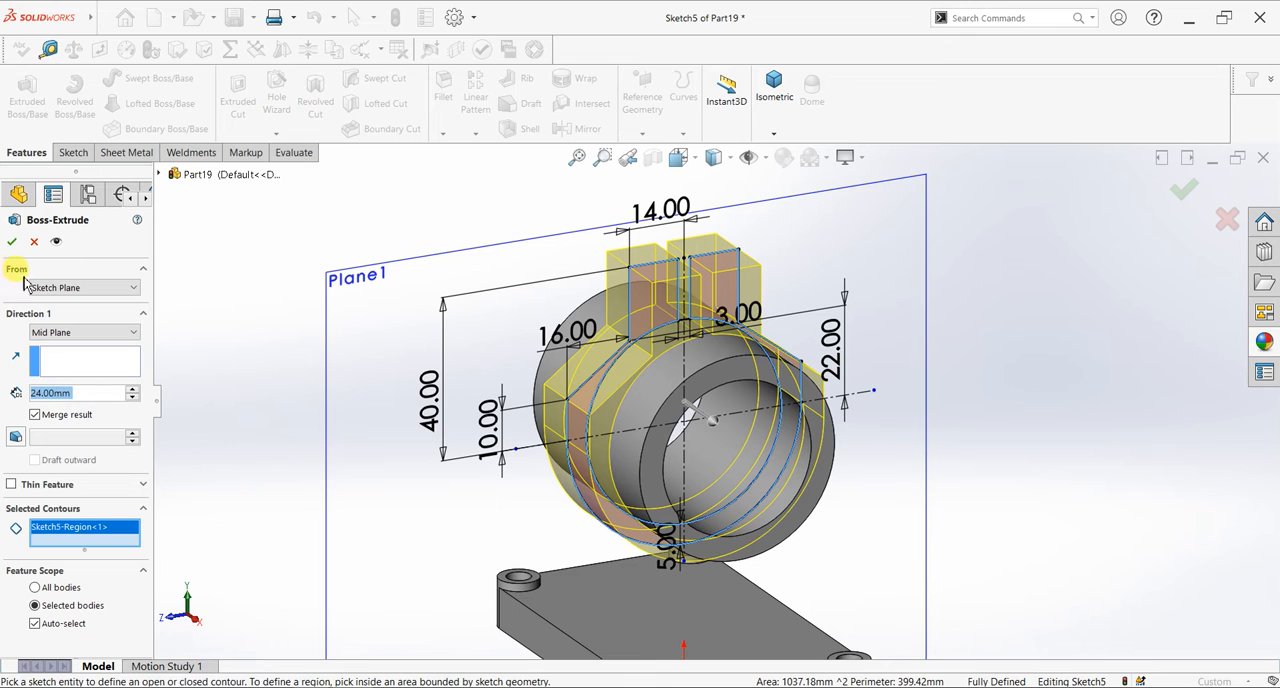
pyautogui.click(12, 242)
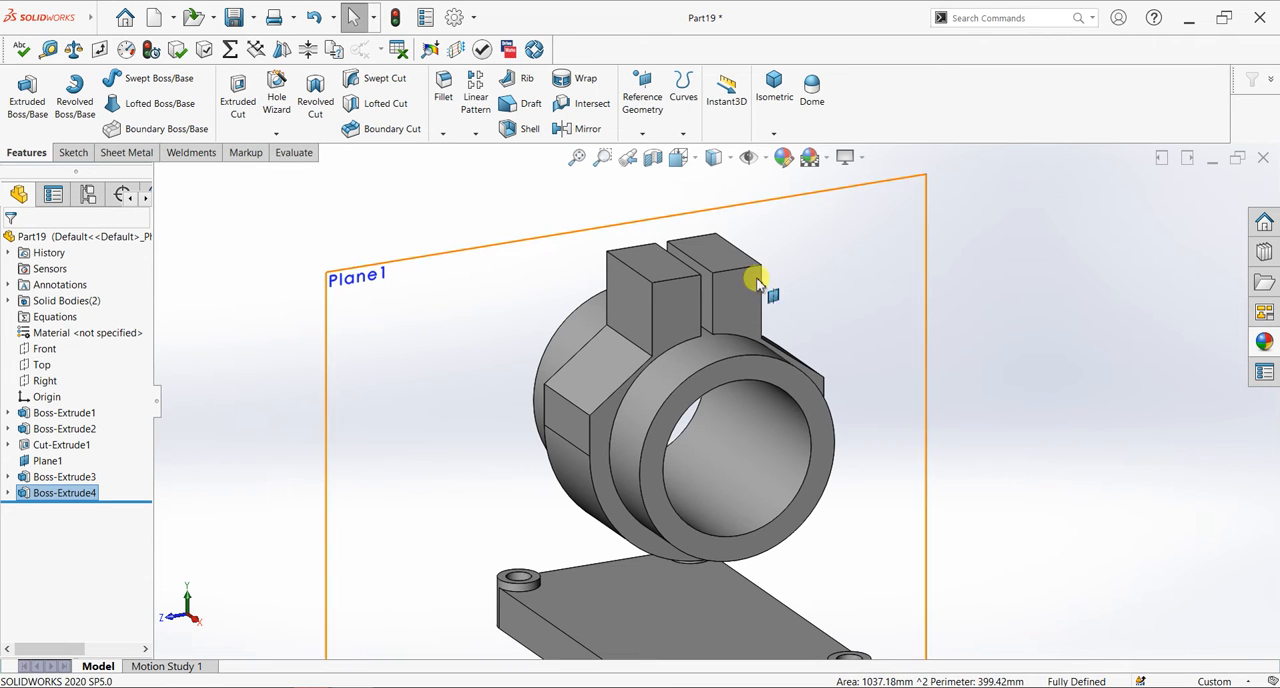
# - Sketch a 24 mm diameter circle on the lug's outer side face, centred on its top edge midpoint and reaching the corner
pyautogui.click(627, 287)
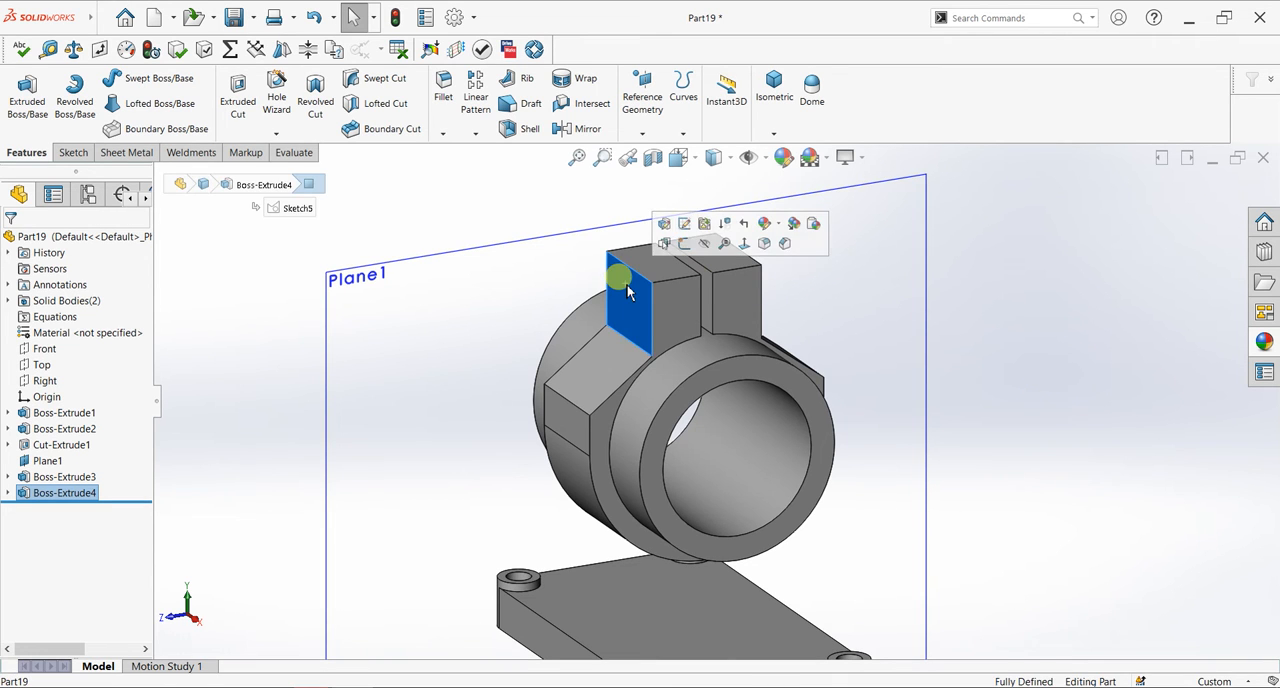
pyautogui.hotkey('ctrl', '8')
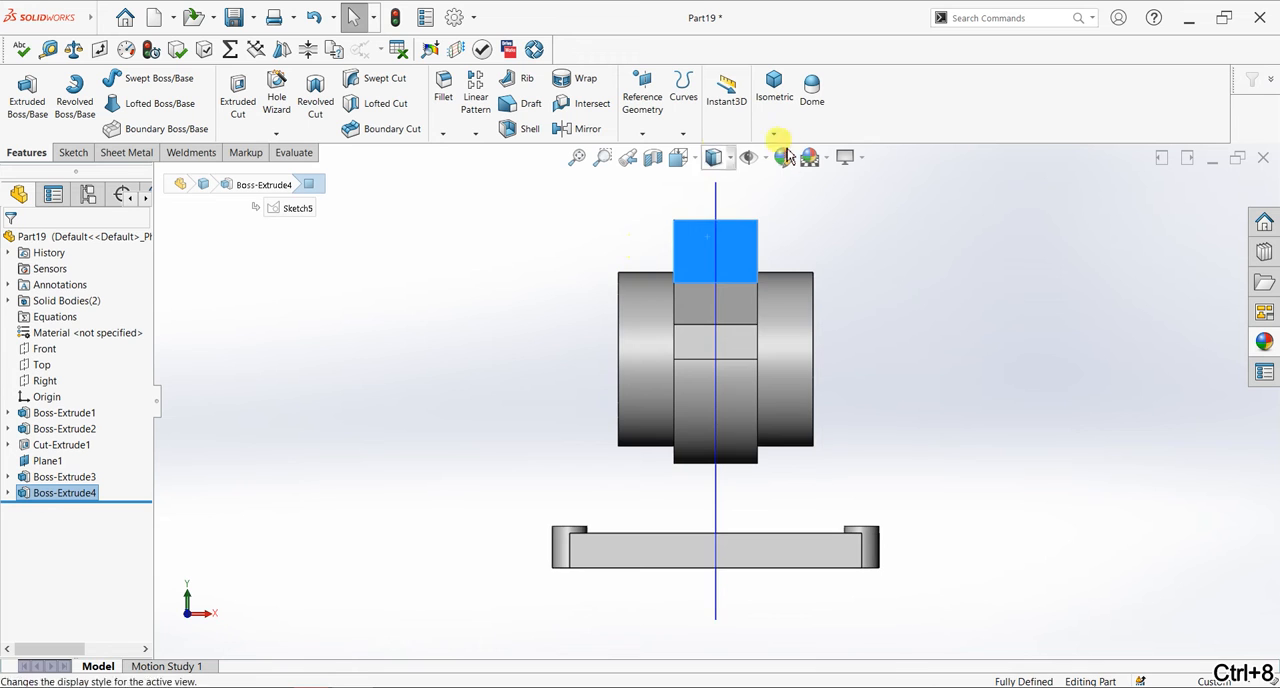
pyautogui.scroll(-2, 792, 218)
pyautogui.scroll(-2, 690, 240)
pyautogui.click(73, 152)
pyautogui.click(22, 98)
pyautogui.click(136, 79)
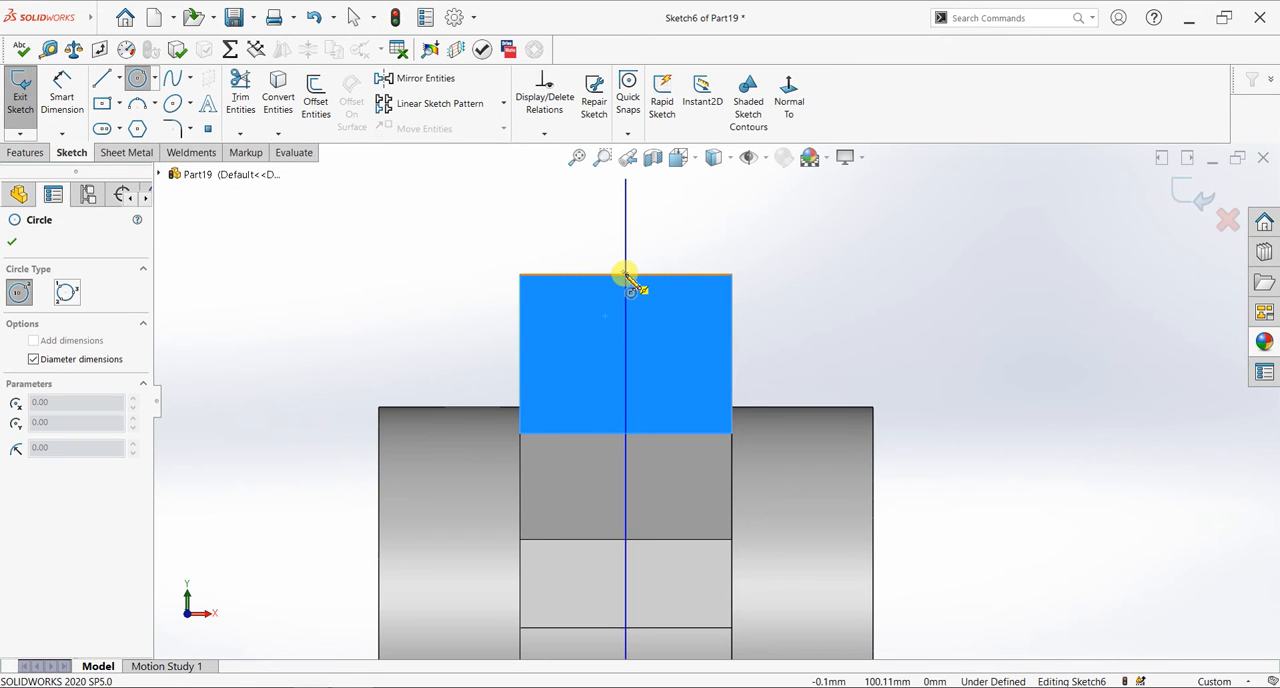
pyautogui.click(625, 274)
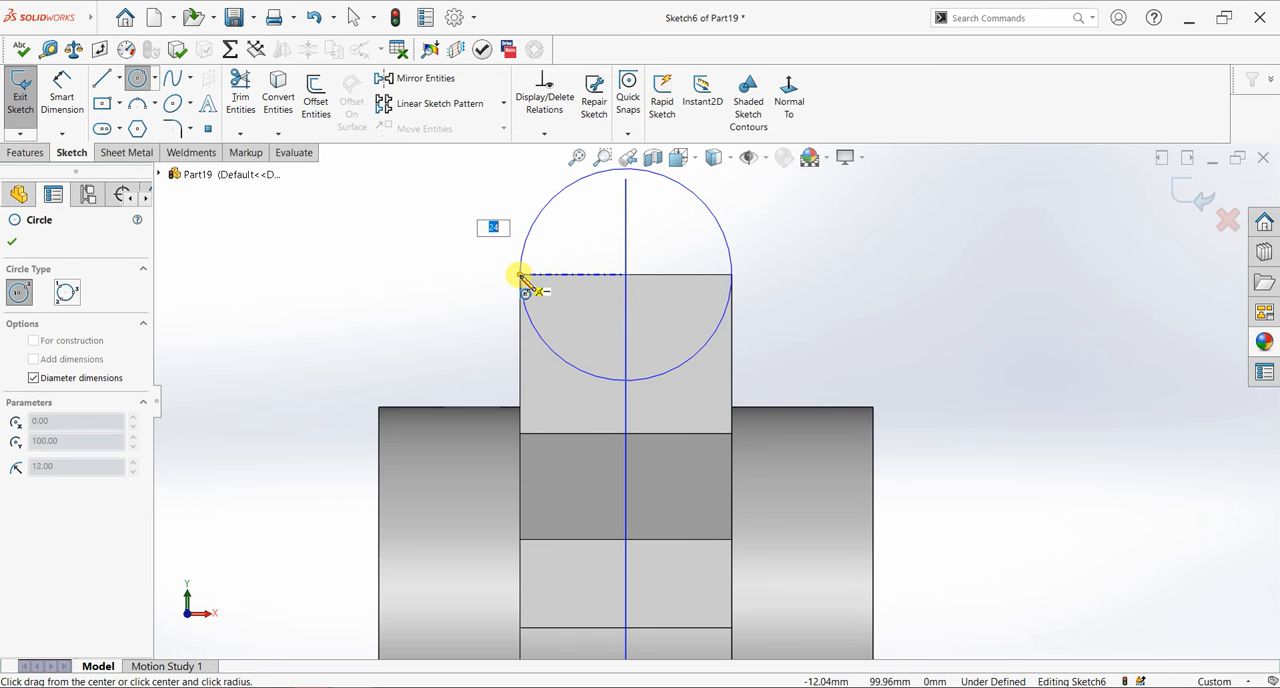
pyautogui.click(521, 275)
pyautogui.click(15, 245)
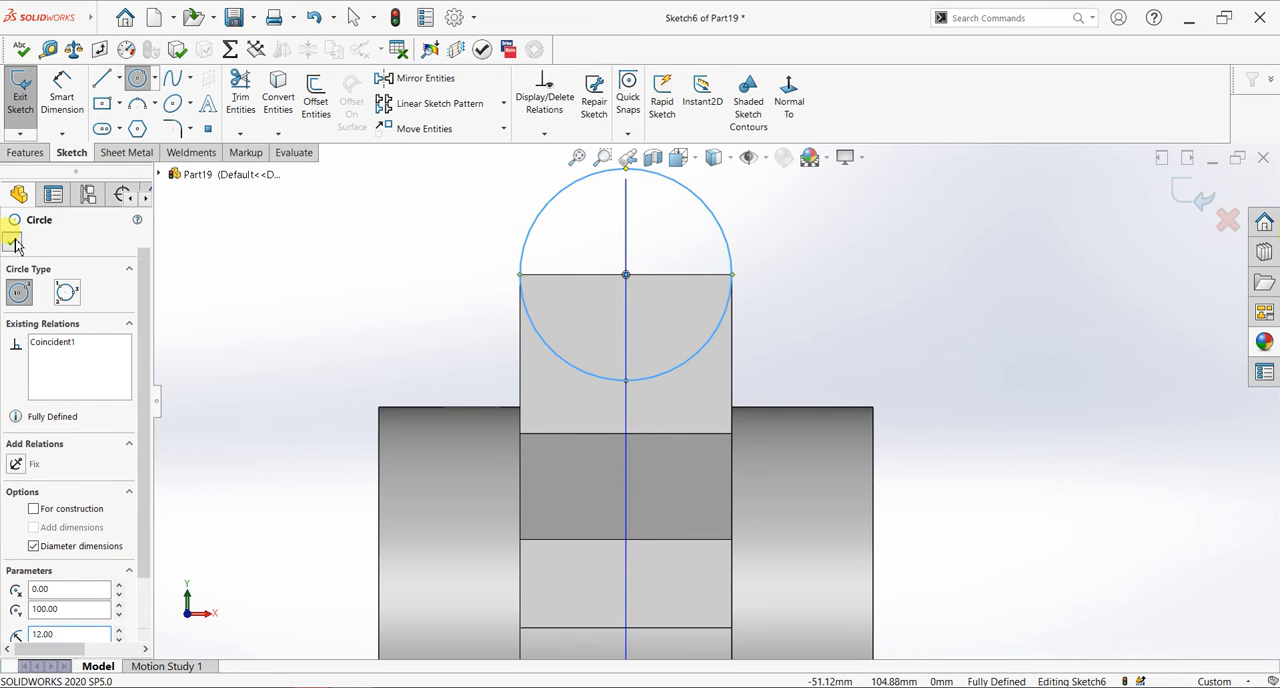
# - Extrude the 24 mm circle Up To Surface, ending at the opposite lug's outer face, with the result merged
pyautogui.scroll(2, 388, 252)
pyautogui.moveTo(540, 274); pyautogui.dragTo(494, 300, button='middle')
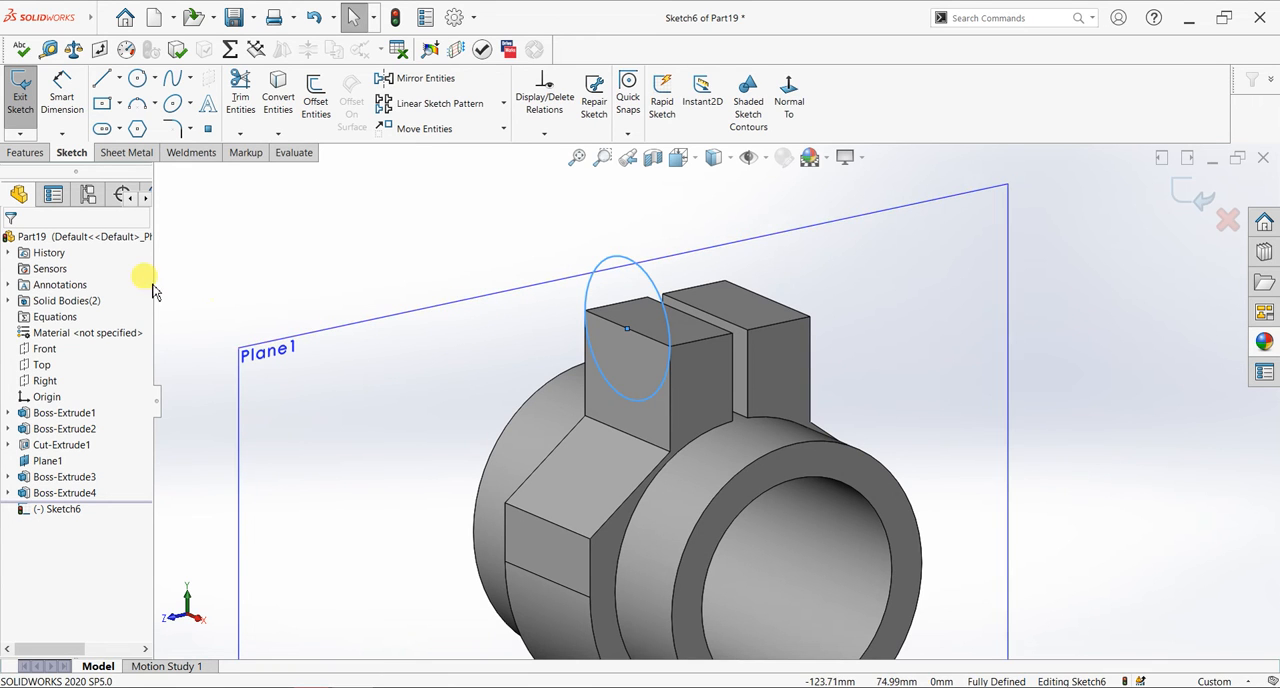
pyautogui.click(25, 153)
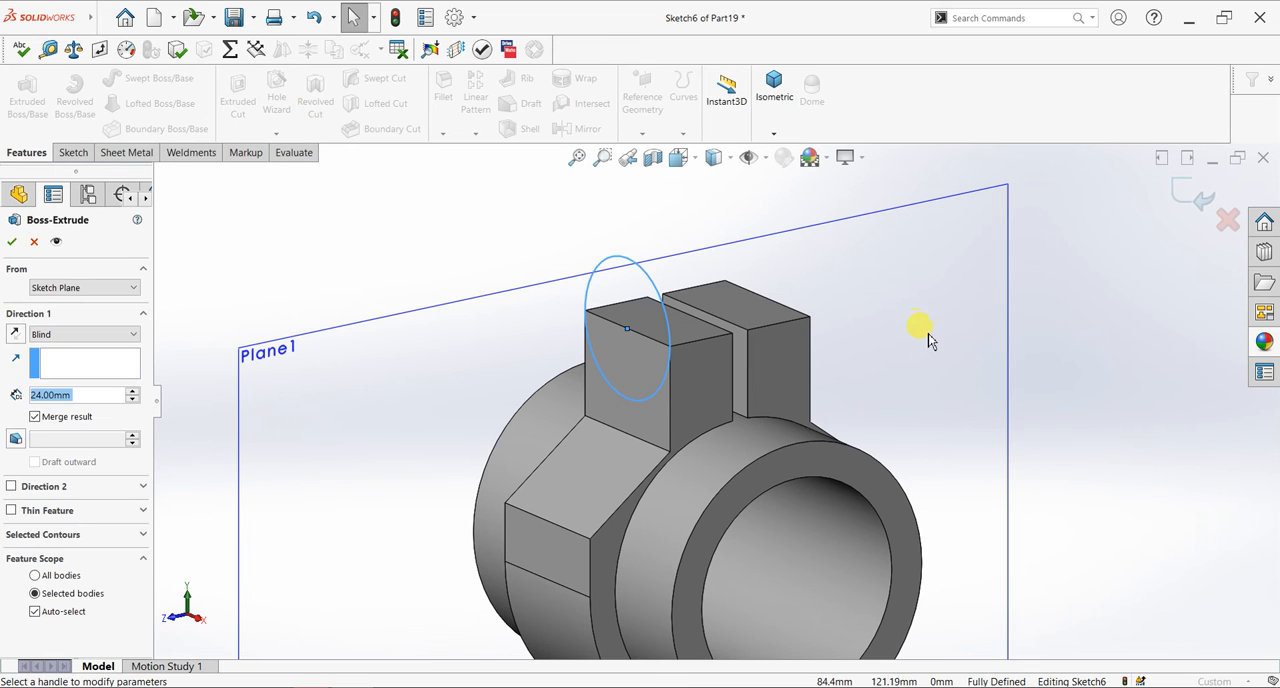
pyautogui.click(120, 334)
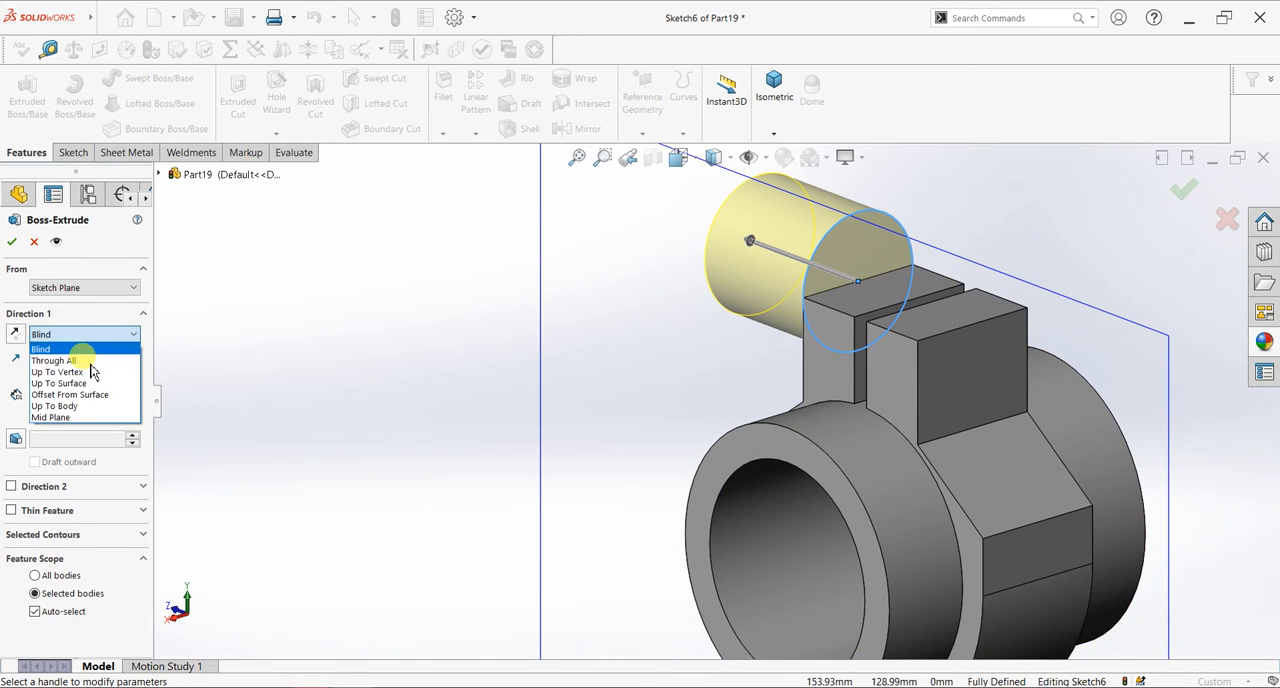
pyautogui.click(92, 374)
pyautogui.click(952, 338)
pyautogui.moveTo(451, 260); pyautogui.dragTo(700, 255, button='middle')
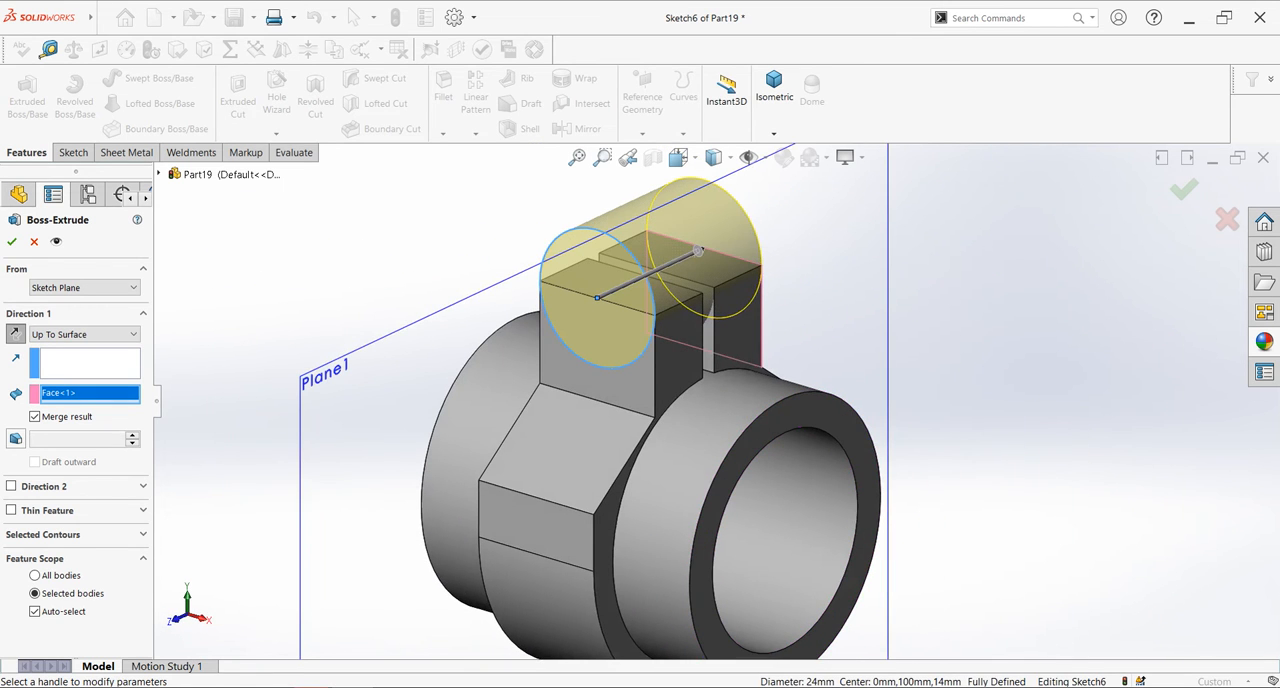
pyautogui.click(12, 242)
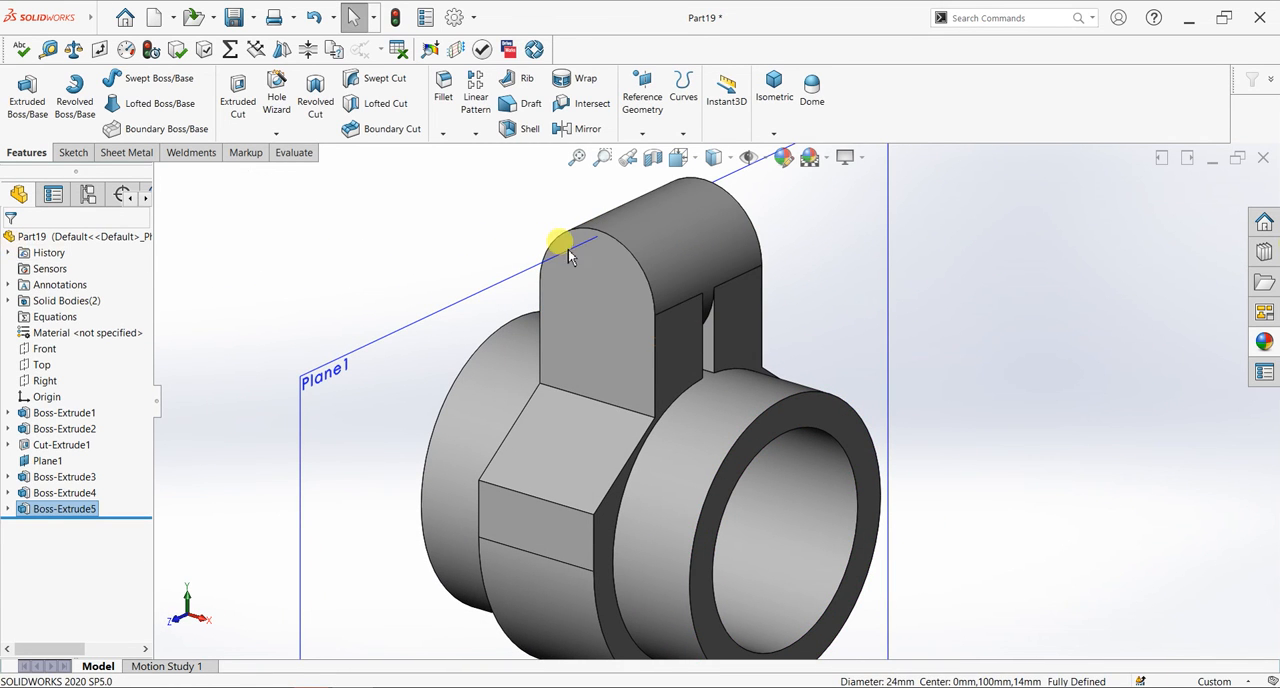
# - Sketch a circle about 12 mm in diameter on the lug's outer face, concentric with its rounded end
pyautogui.click(614, 306)
pyautogui.hotkey('ctrl', '8')
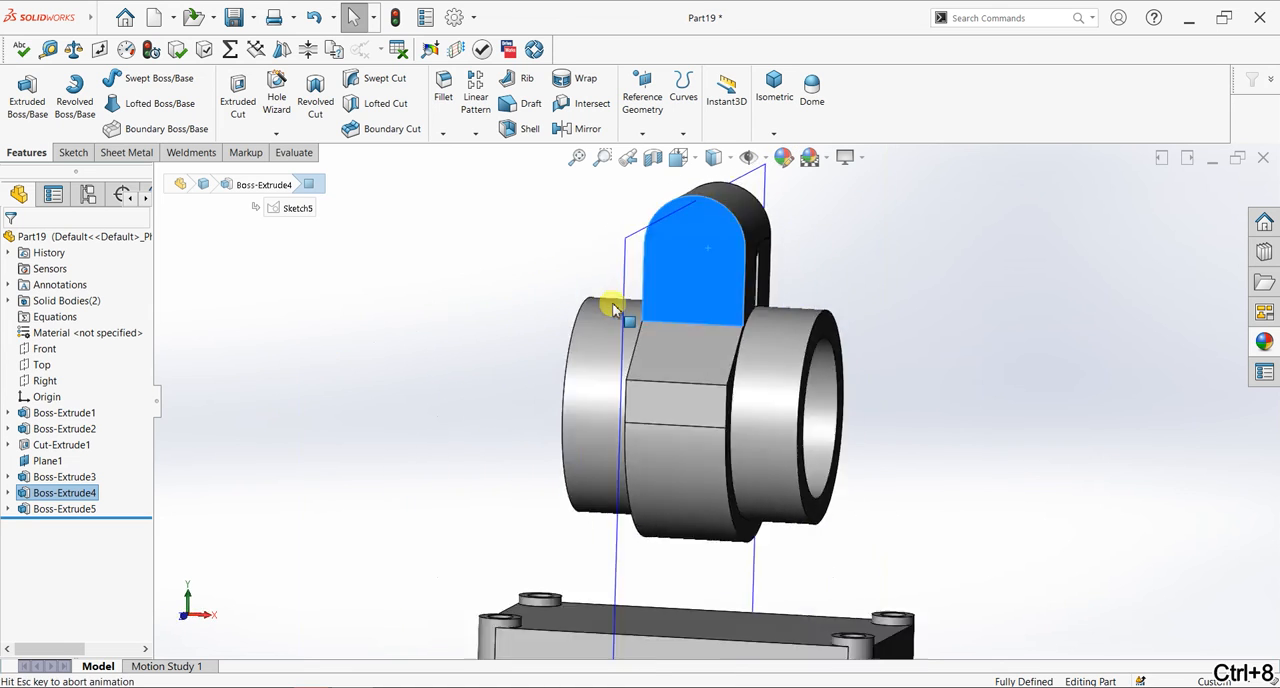
pyautogui.scroll(5, 851, 200)
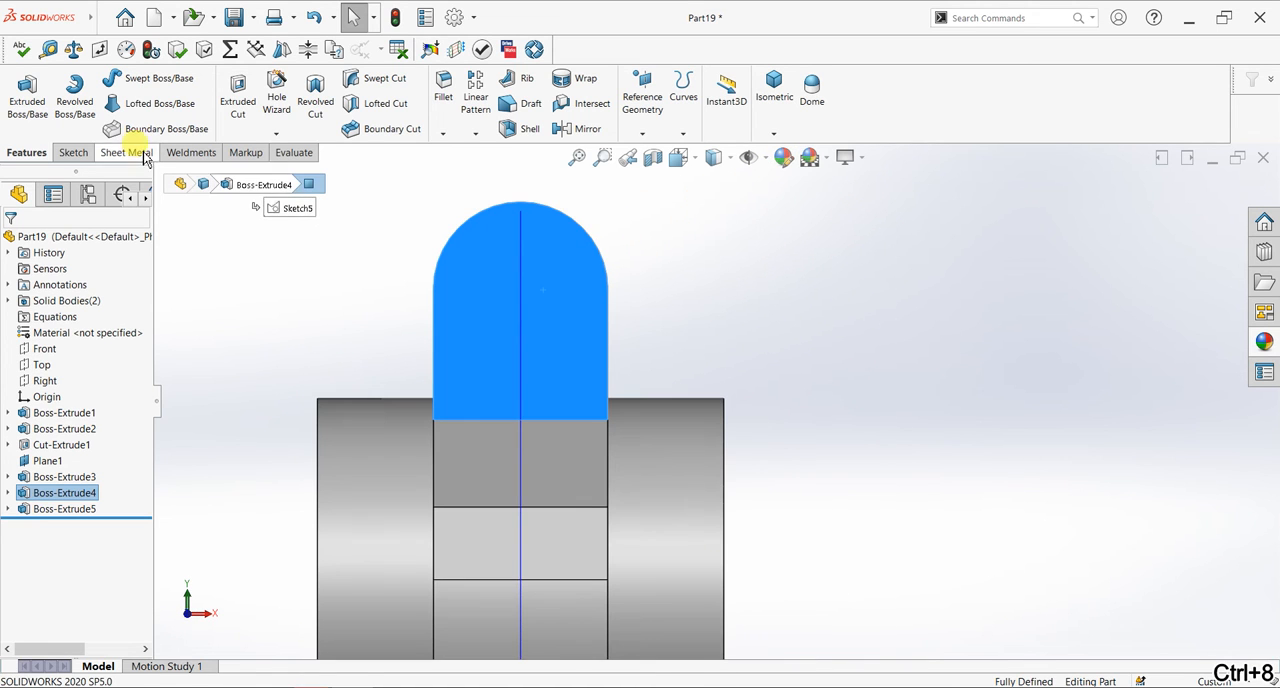
pyautogui.click(73, 152)
pyautogui.click(20, 92)
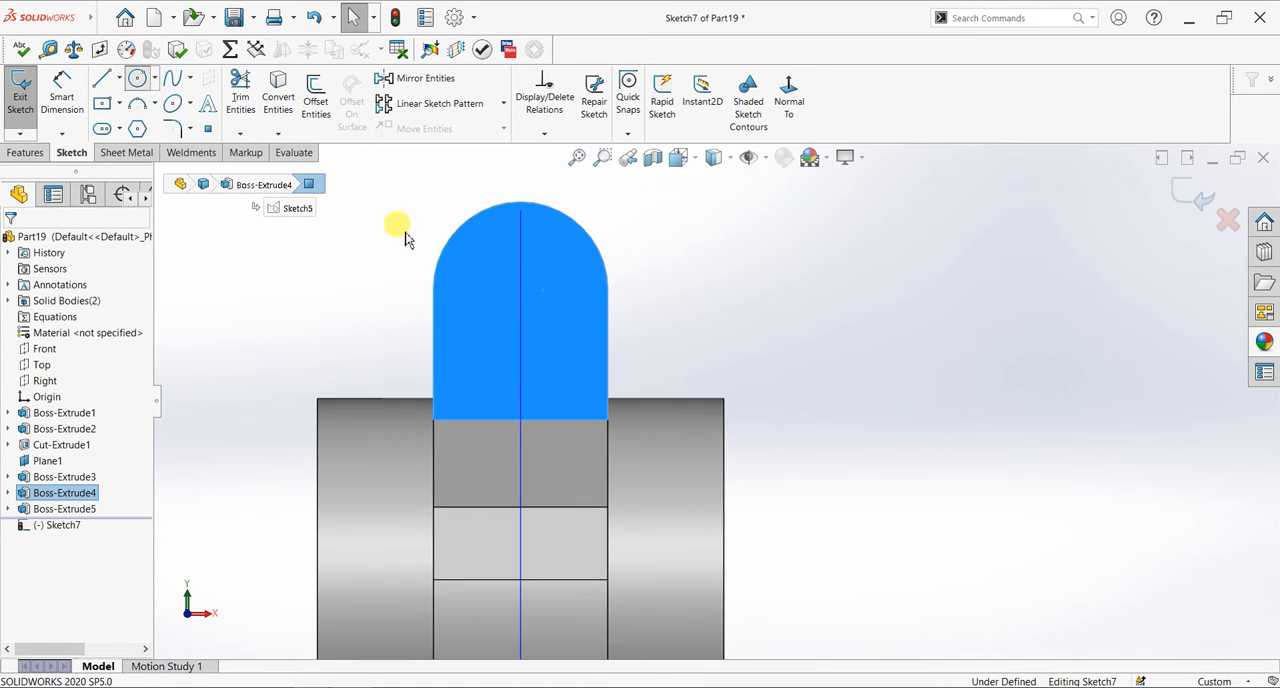
pyautogui.moveTo(520, 290); pyautogui.dragTo(543, 328)
# - Dimension the lug hole circle with a diameter of 11 mm
pyautogui.click(62, 92)
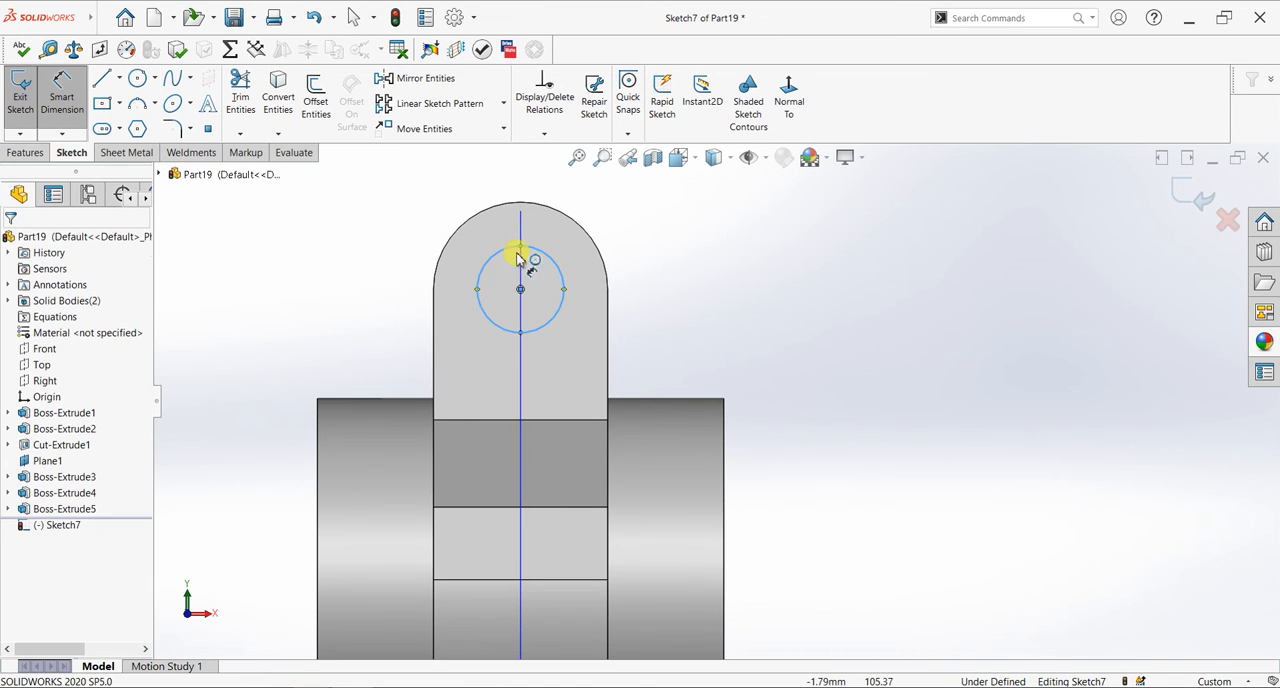
pyautogui.click(541, 257)
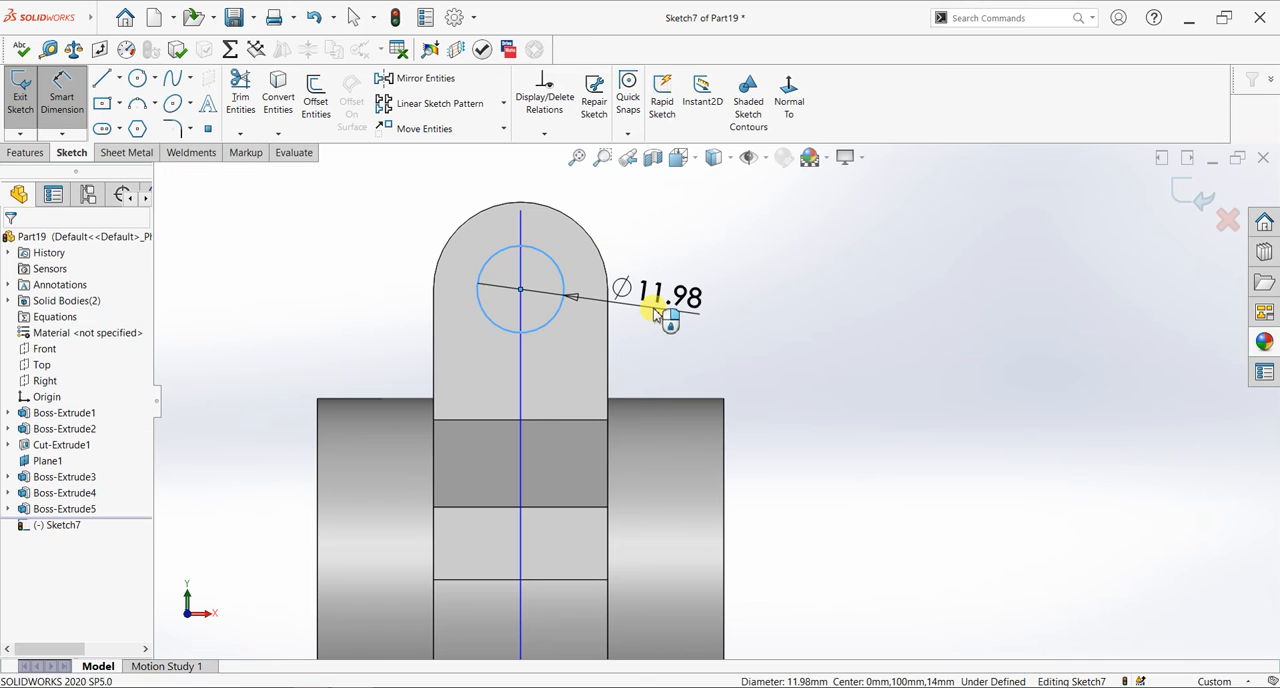
pyautogui.click(655, 313)
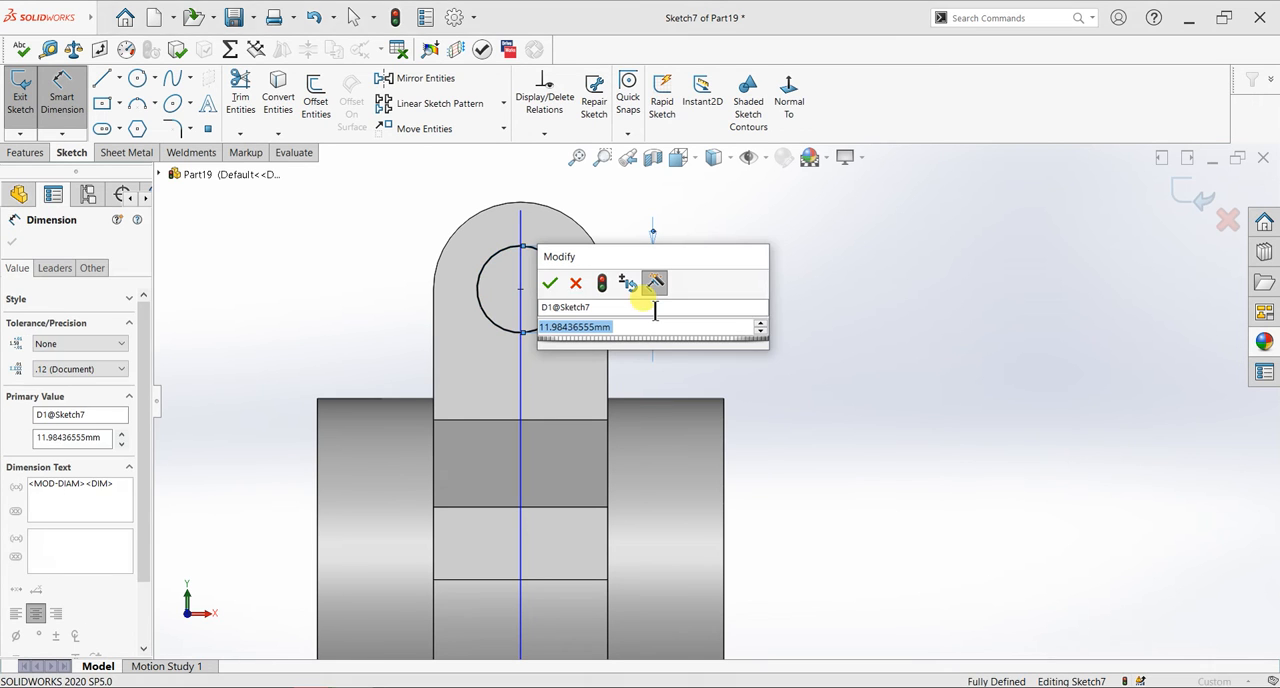
pyautogui.write('11')
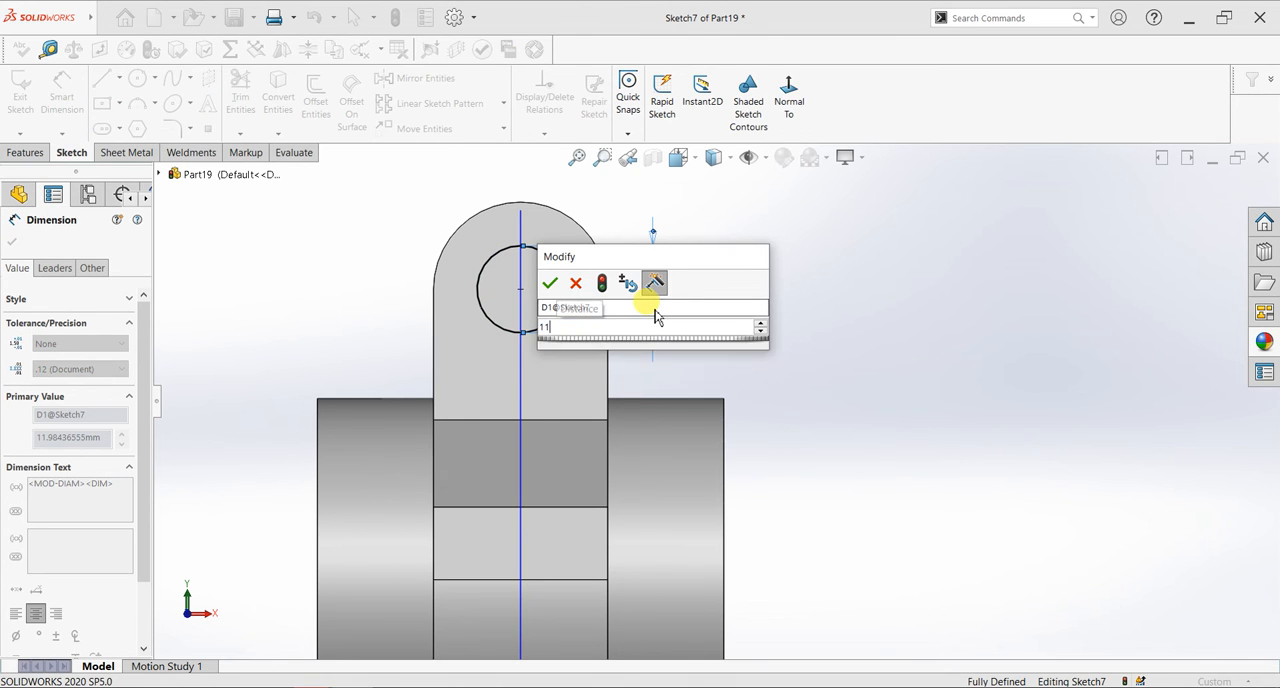
pyautogui.press('Return')
pyautogui.click(12, 241)
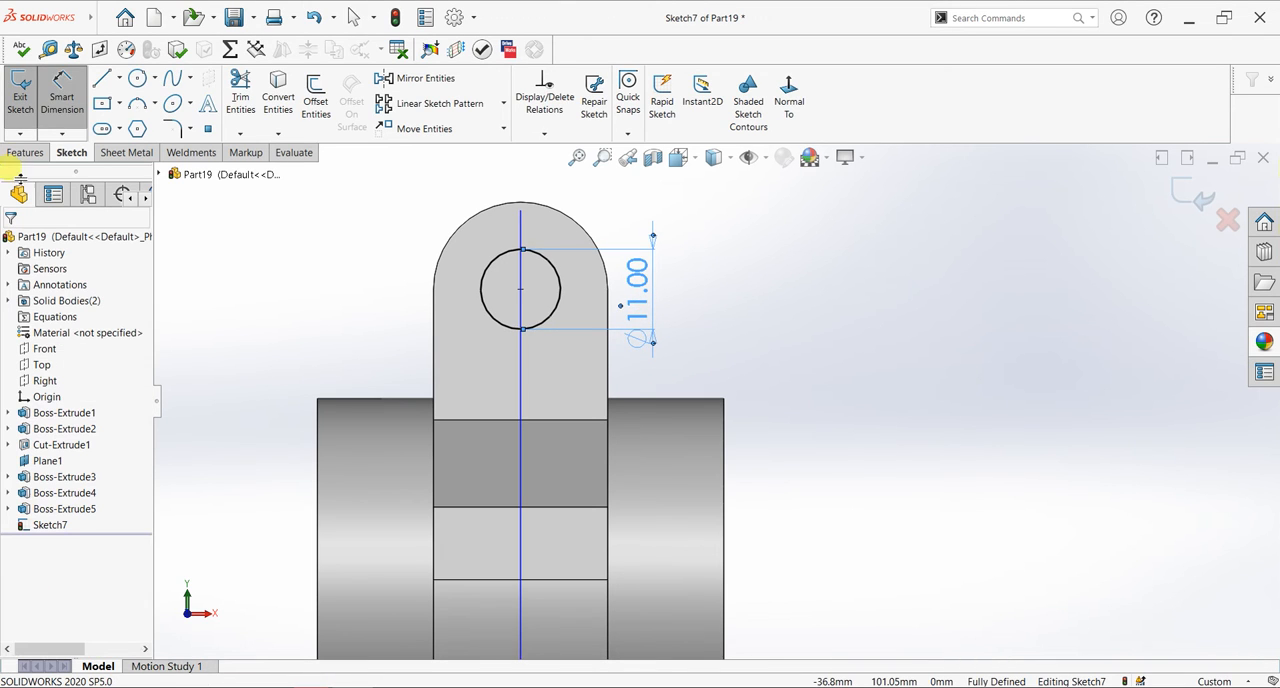
# - Cut the 11 mm circle through both lugs with the Through All end condition
pyautogui.click(26, 152)
pyautogui.click(236, 110)
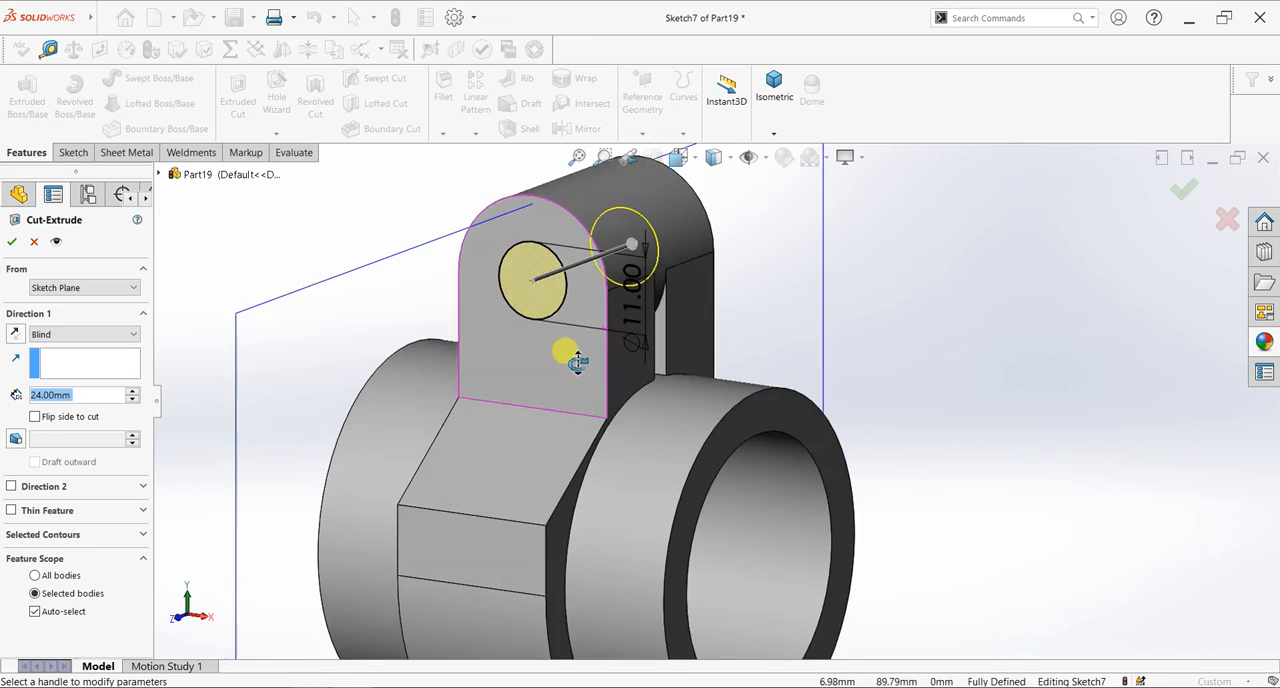
pyautogui.click(64, 335)
pyautogui.click(73, 361)
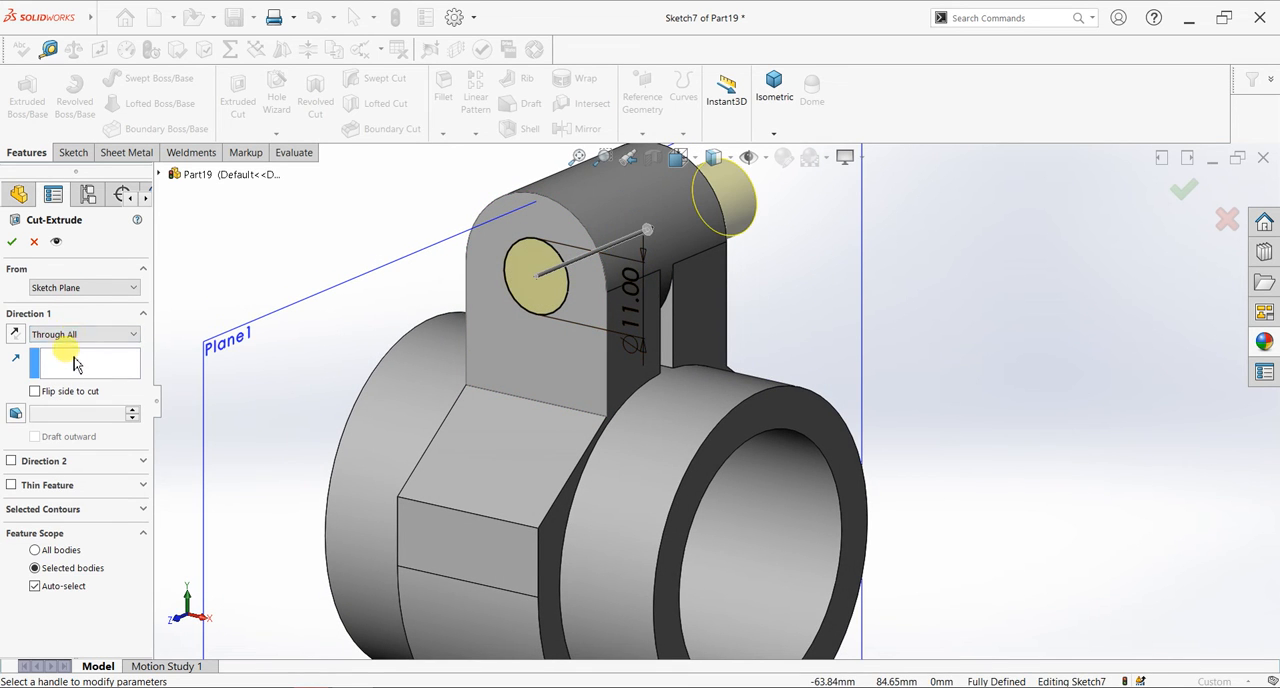
pyautogui.click(12, 242)
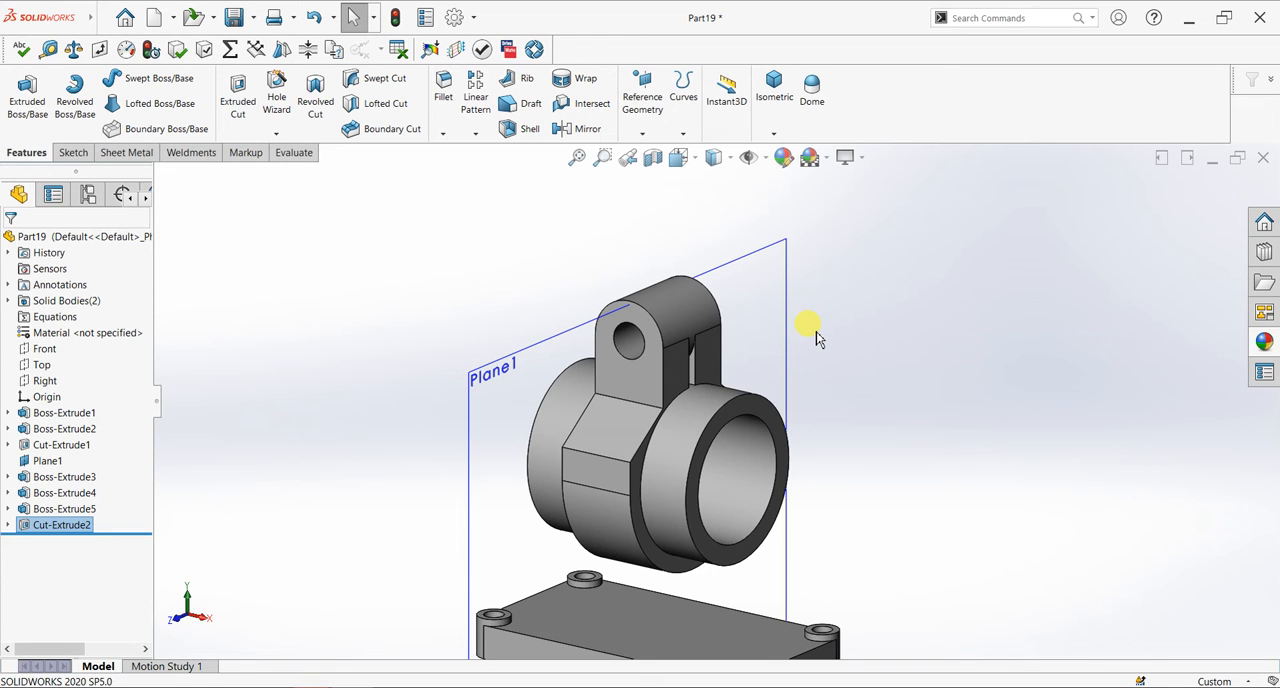
# - Start a sketch on the tube's front end face and convert its outer circular edge into sketch geometry
pyautogui.click(738, 411)
pyautogui.hotkey('ctrl', '8')
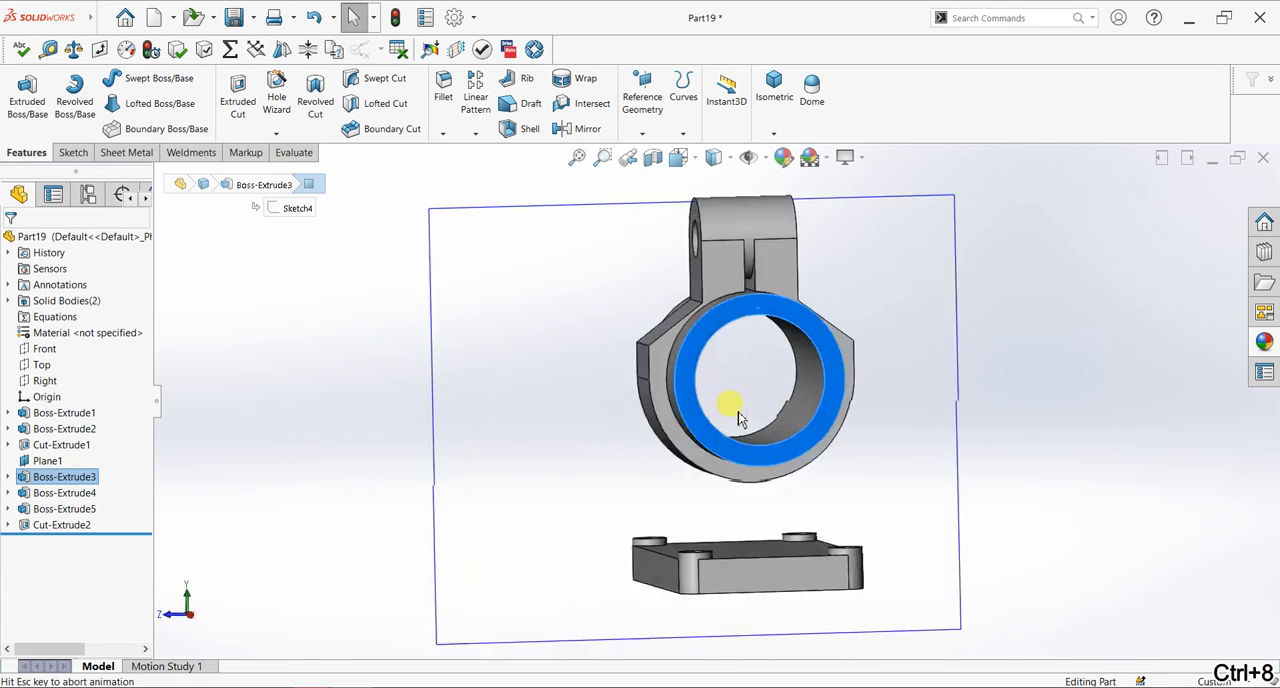
pyautogui.scroll(4, 766, 280)
pyautogui.scroll(-4, 763, 276)
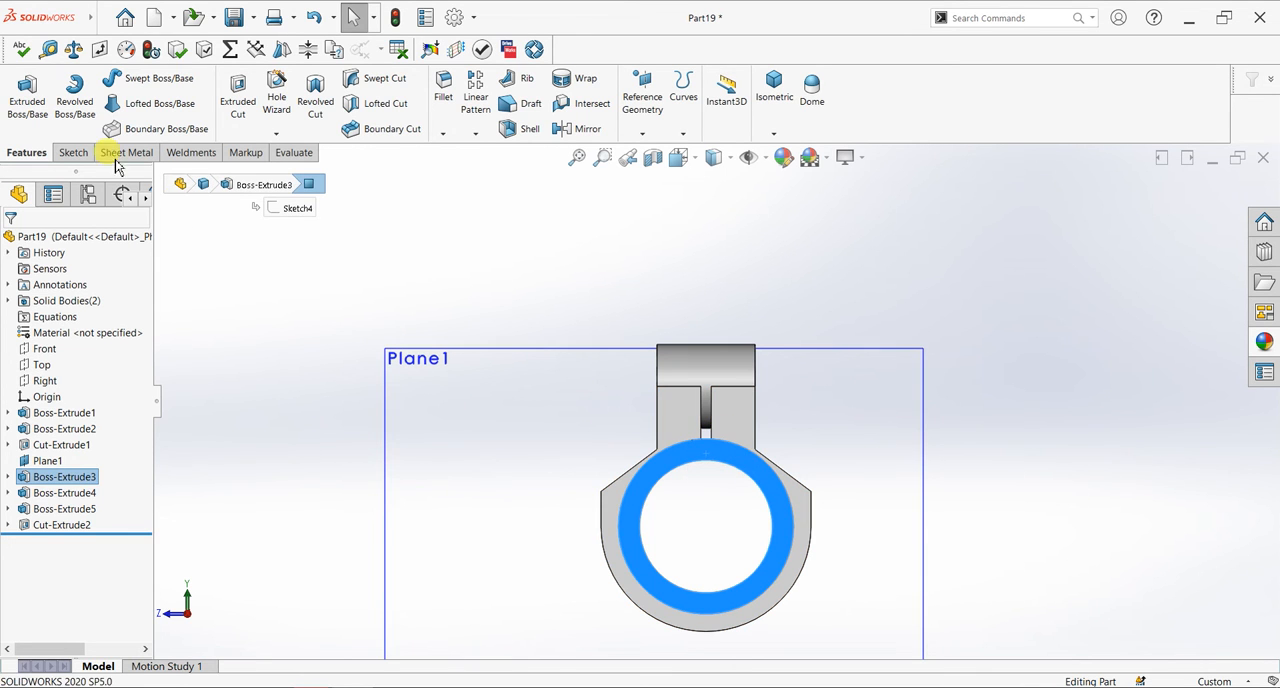
pyautogui.click(73, 152)
pyautogui.click(30, 105)
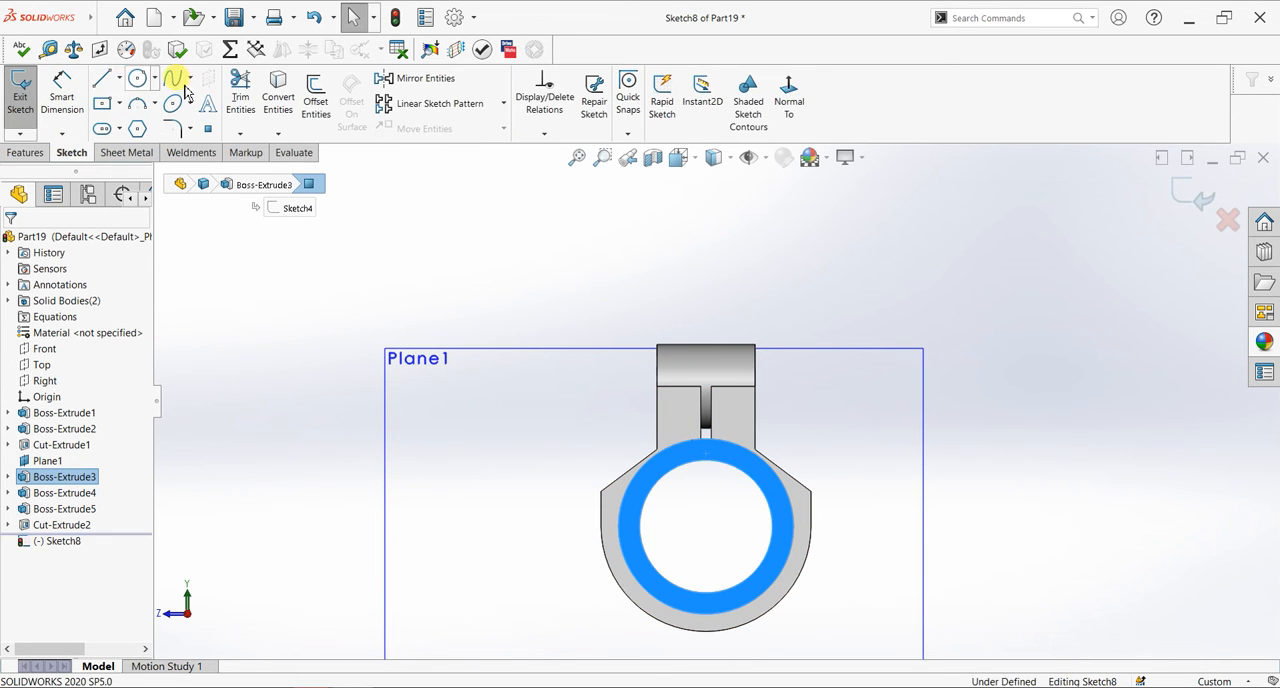
pyautogui.click(290, 102)
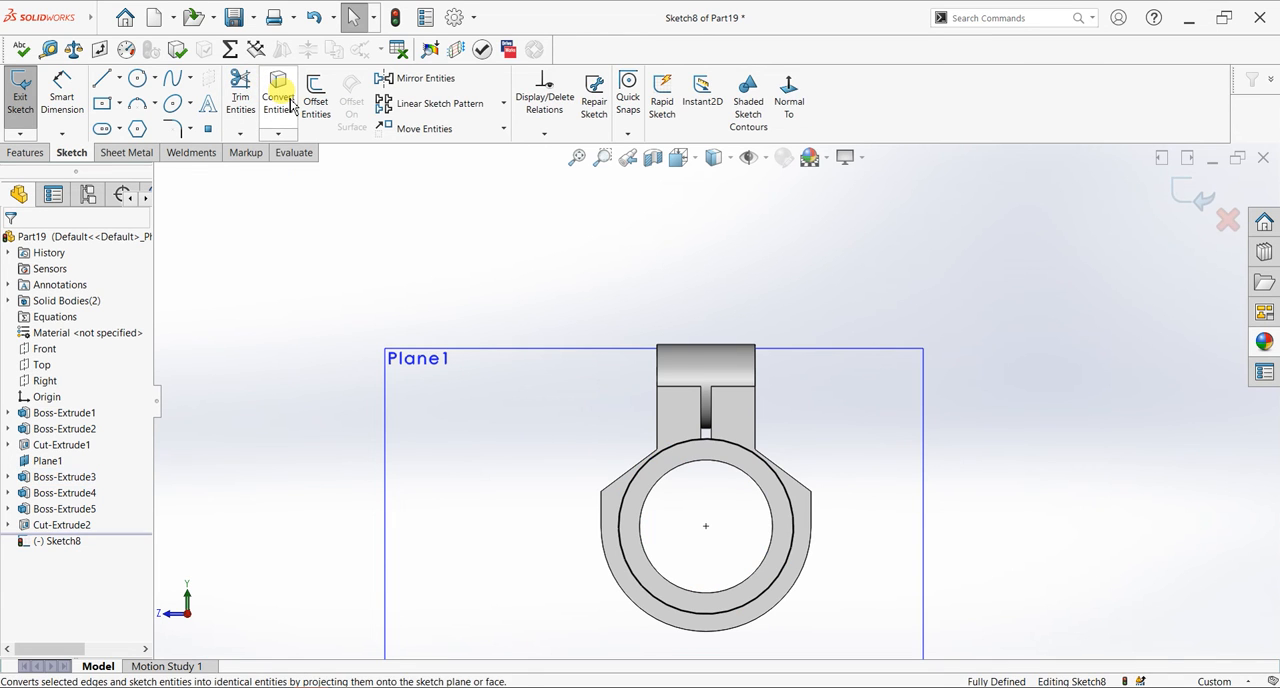
# - Sketch a corner rectangle about 5 x 35 mm from the slot edge on the tube circle to above the lug's rounded top
pyautogui.click(119, 103)
pyautogui.click(118, 126)
pyautogui.scroll(-2, 743, 408)
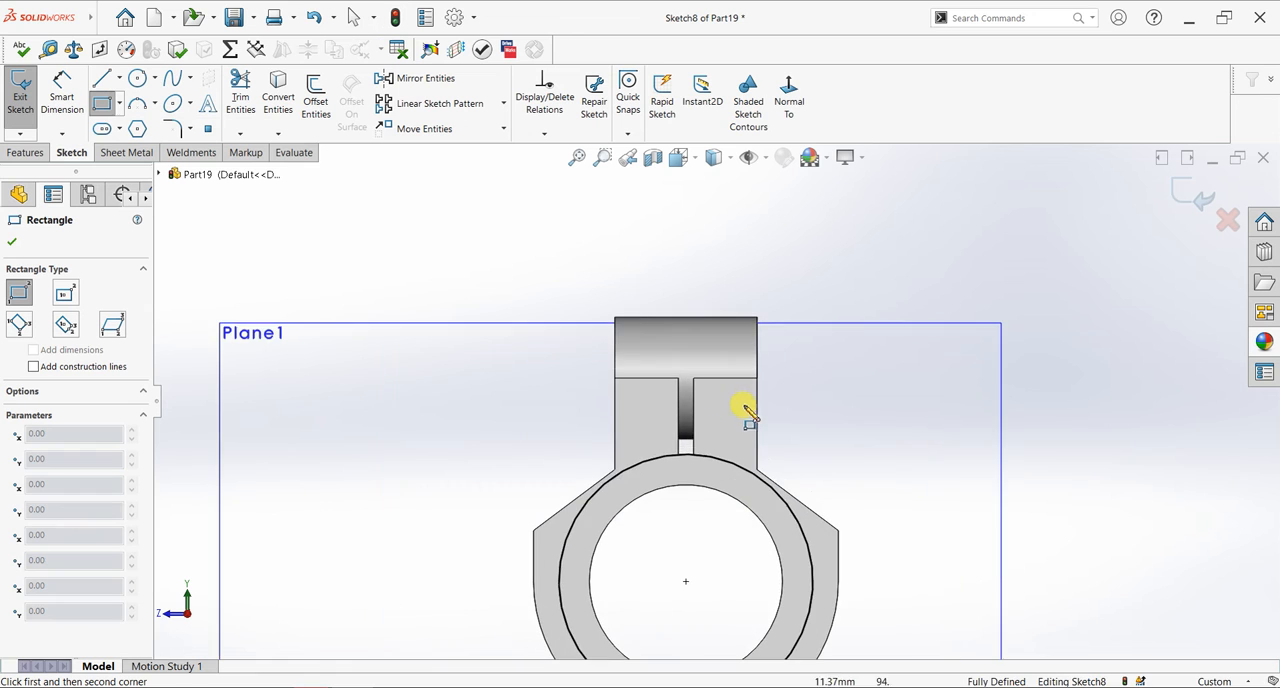
pyautogui.click(679, 440)
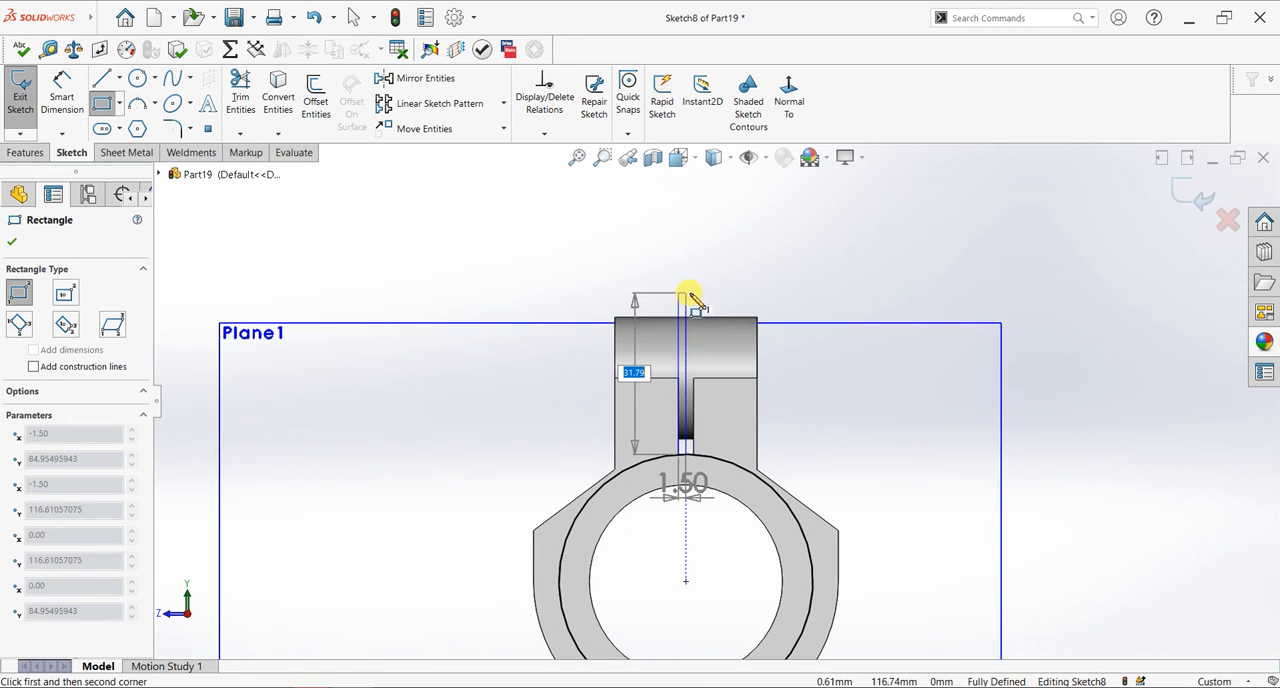
pyautogui.click(707, 282)
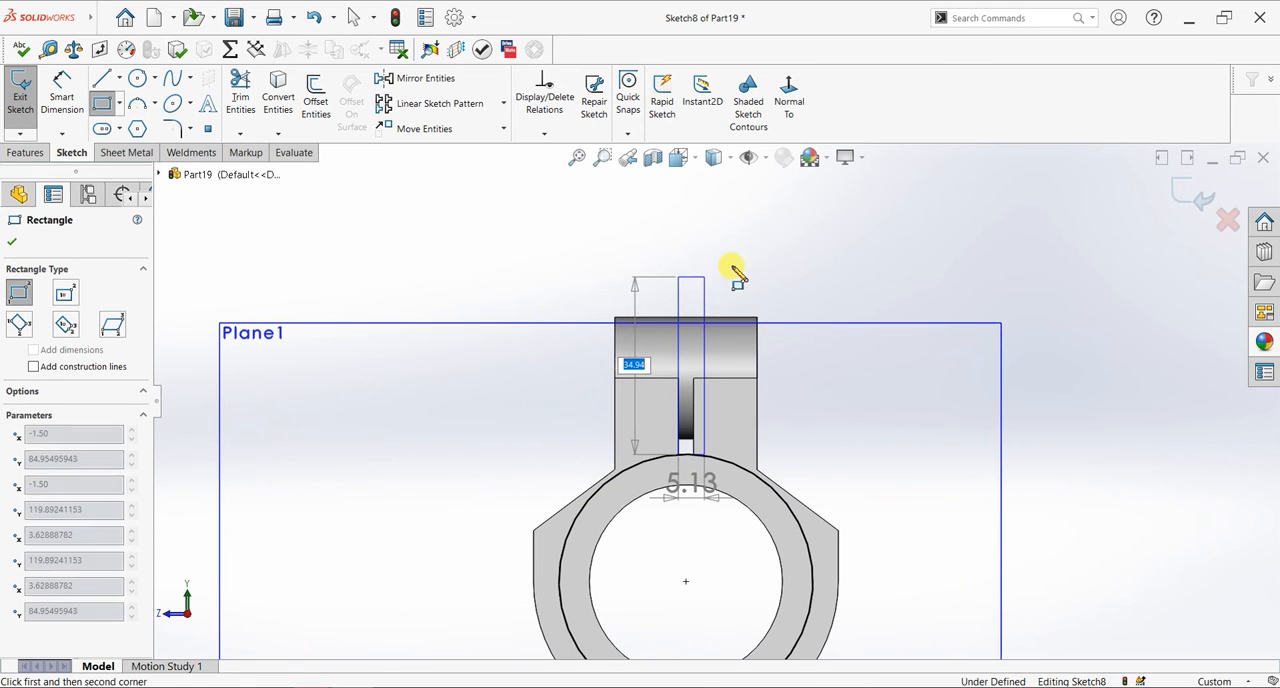
pyautogui.press('Escape')
pyautogui.scroll(-2, 712, 365)
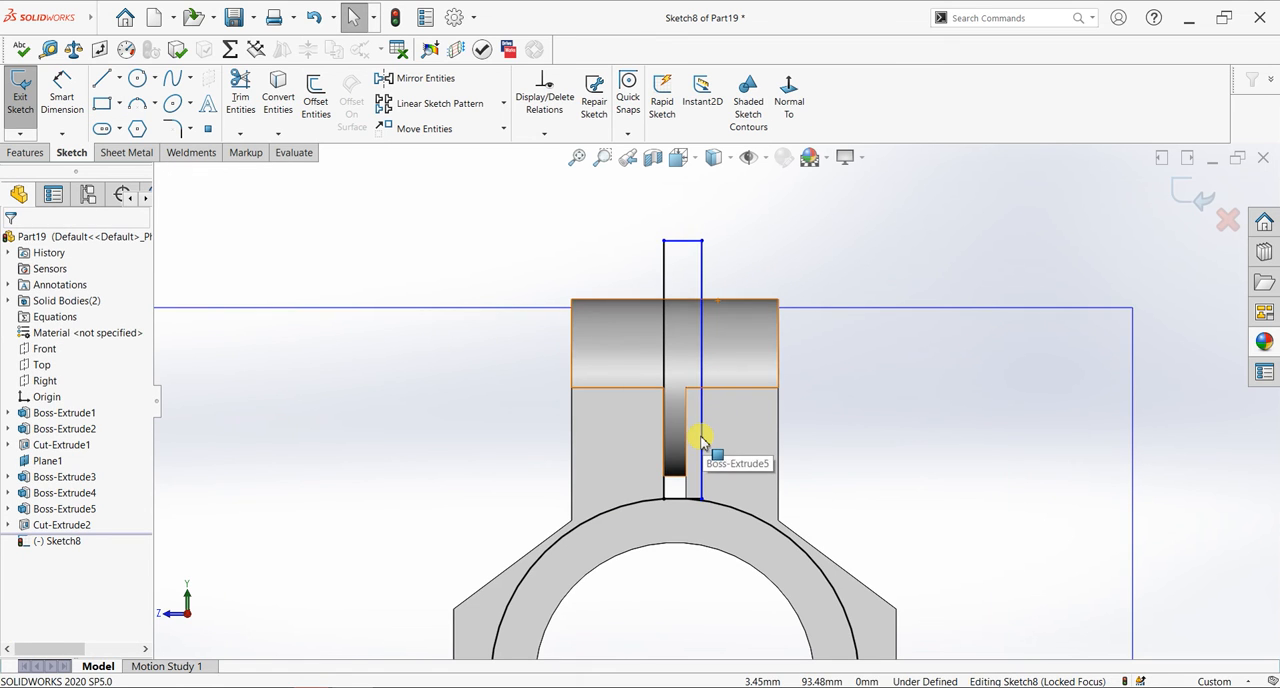
# - Make the rectangle's free vertical line collinear with the opposite edge of the lug slot
pyautogui.click(699, 441)
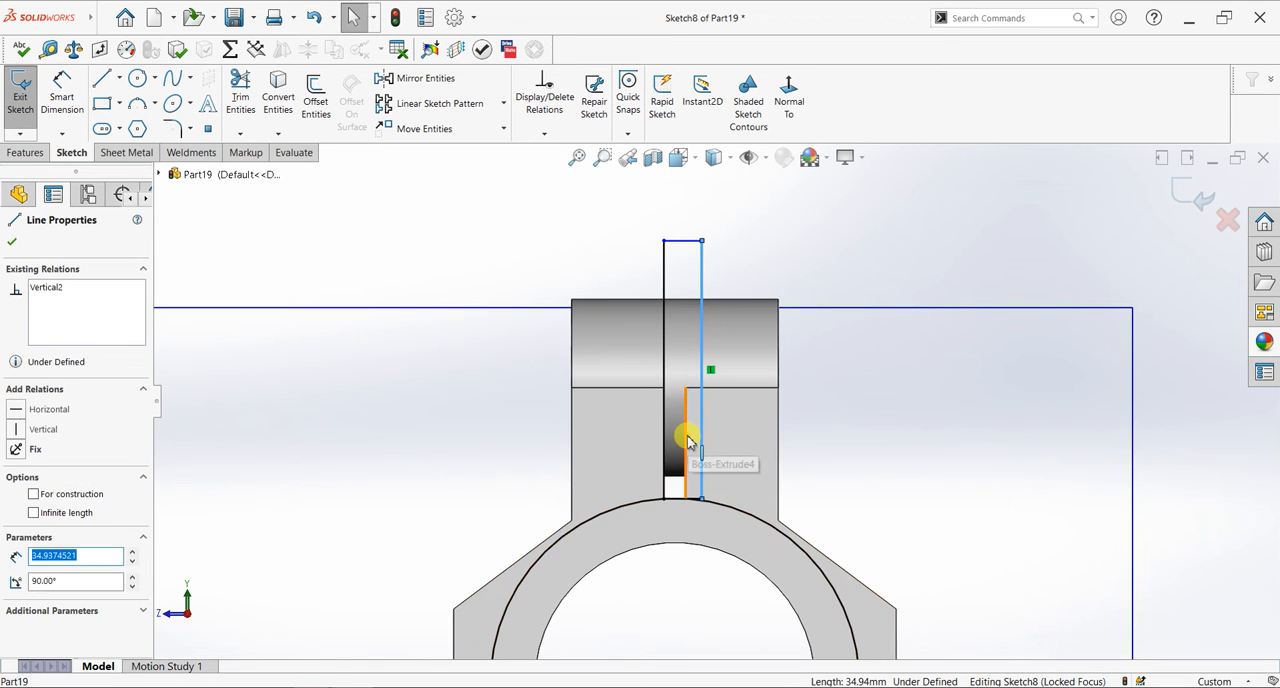
pyautogui.keyDown('ctrl'); pyautogui.click(687, 433); pyautogui.keyUp('ctrl')
pyautogui.click(724, 377)
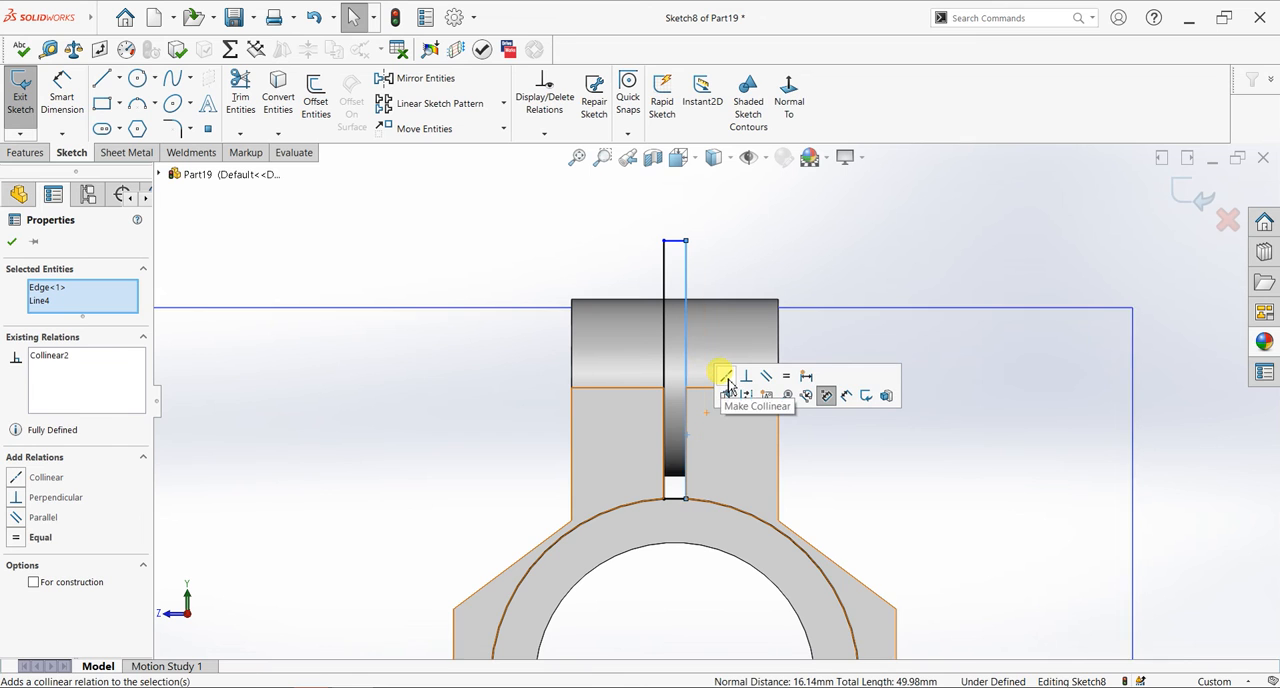
pyautogui.click(12, 243)
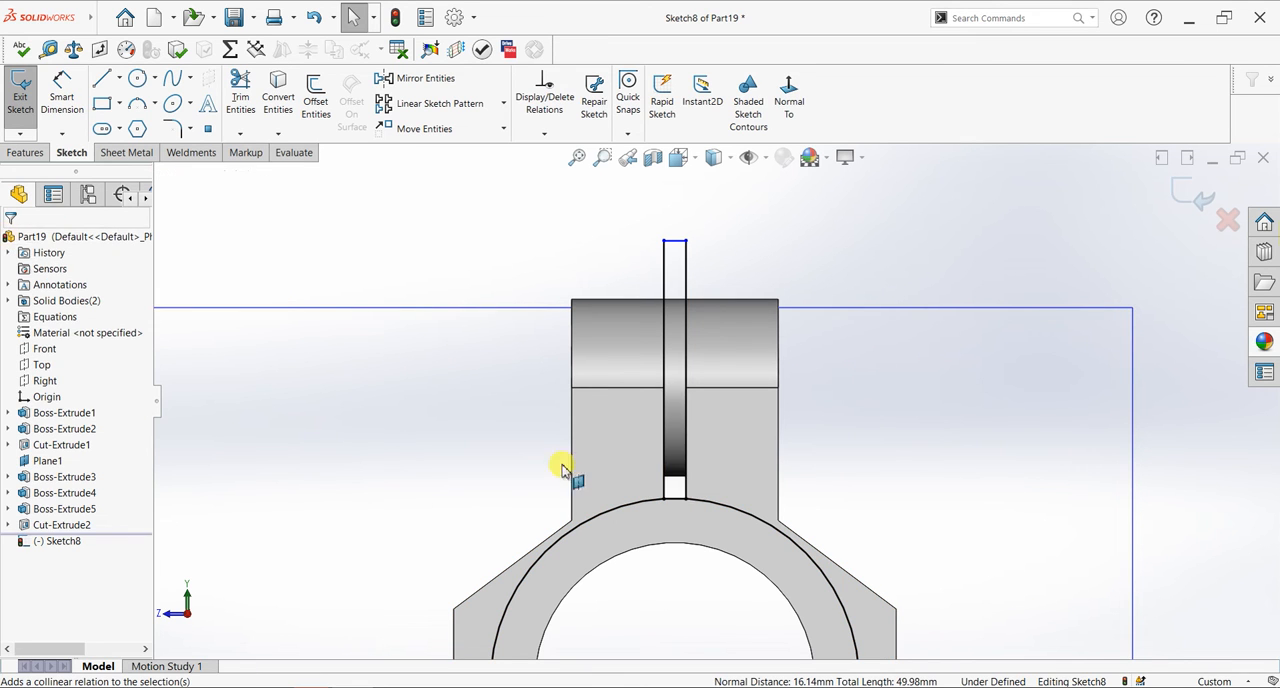
# - Trim away the converted tube circle outside the slot rectangle
pyautogui.scroll(3, 660, 520)
pyautogui.click(238, 104)
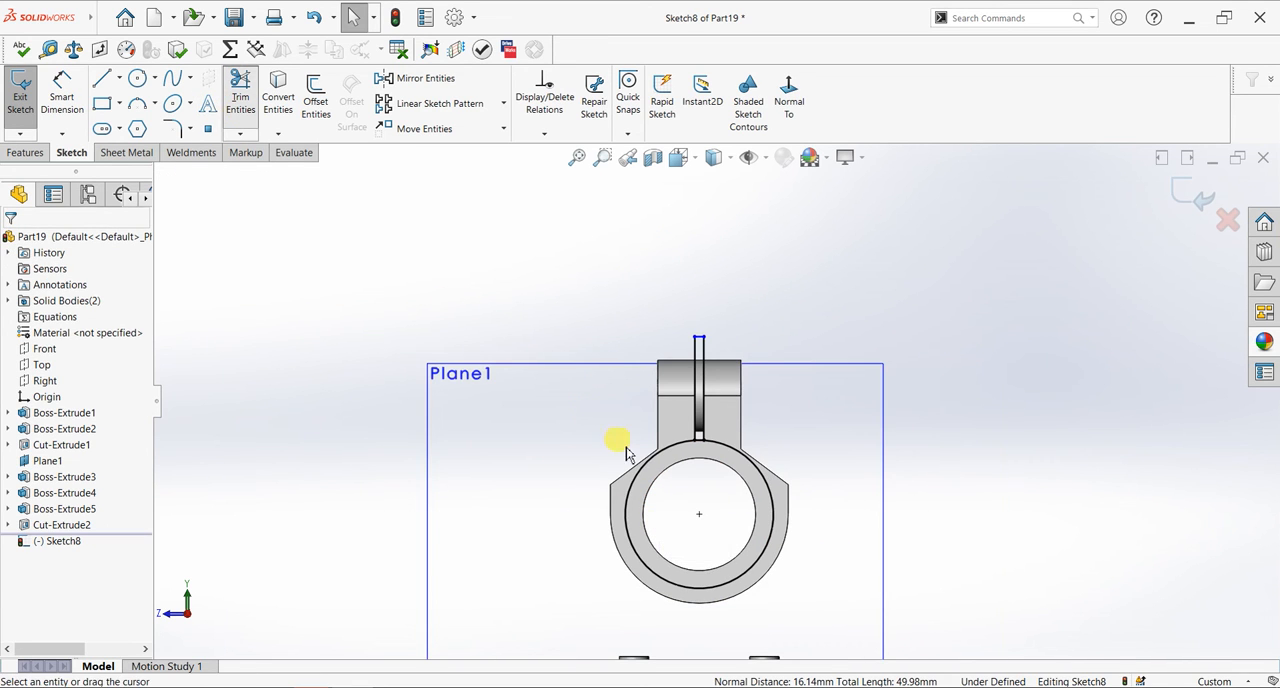
pyautogui.click(12, 242)
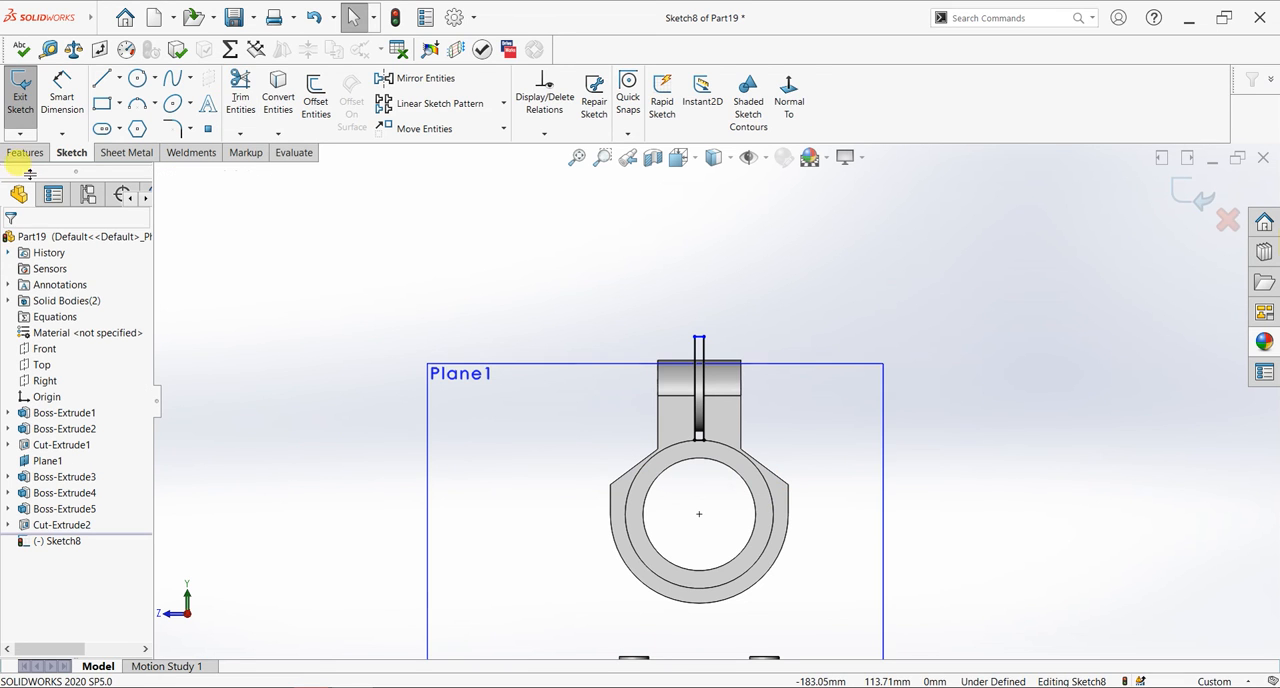
# - Cut the slot rectangle's region Through All to open the slot between the lugs
pyautogui.click(25, 152)
pyautogui.click(240, 105)
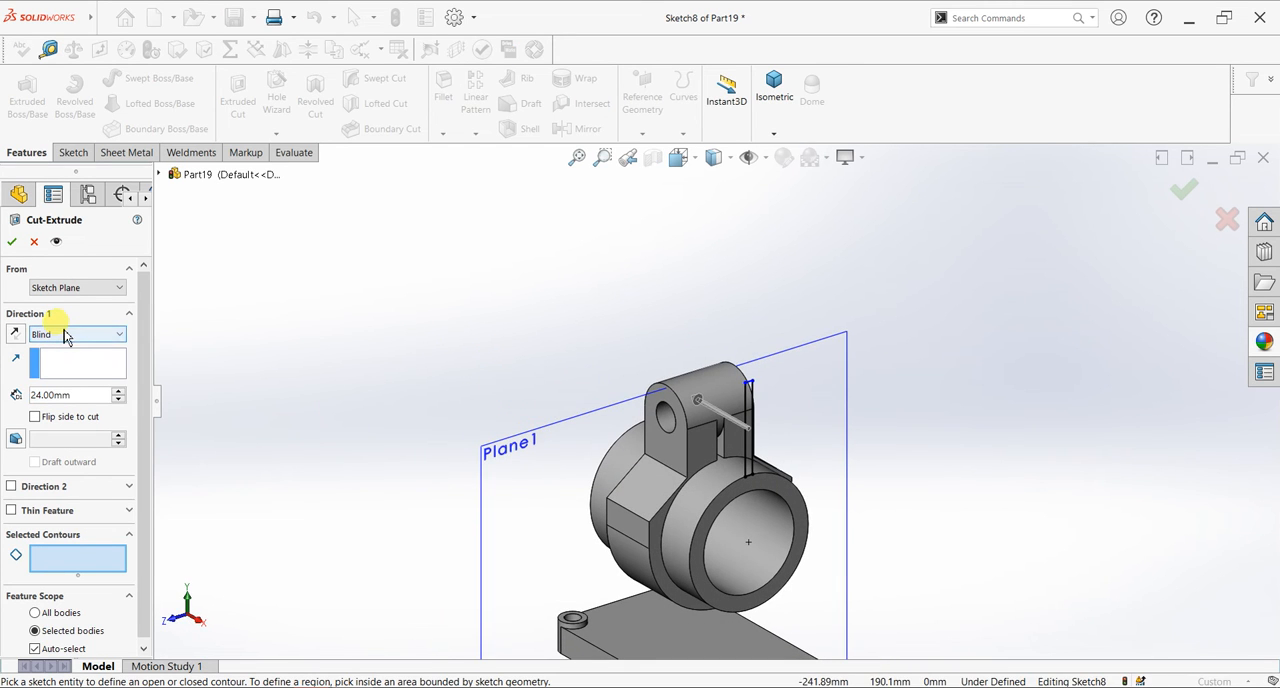
pyautogui.scroll(-3, 771, 429)
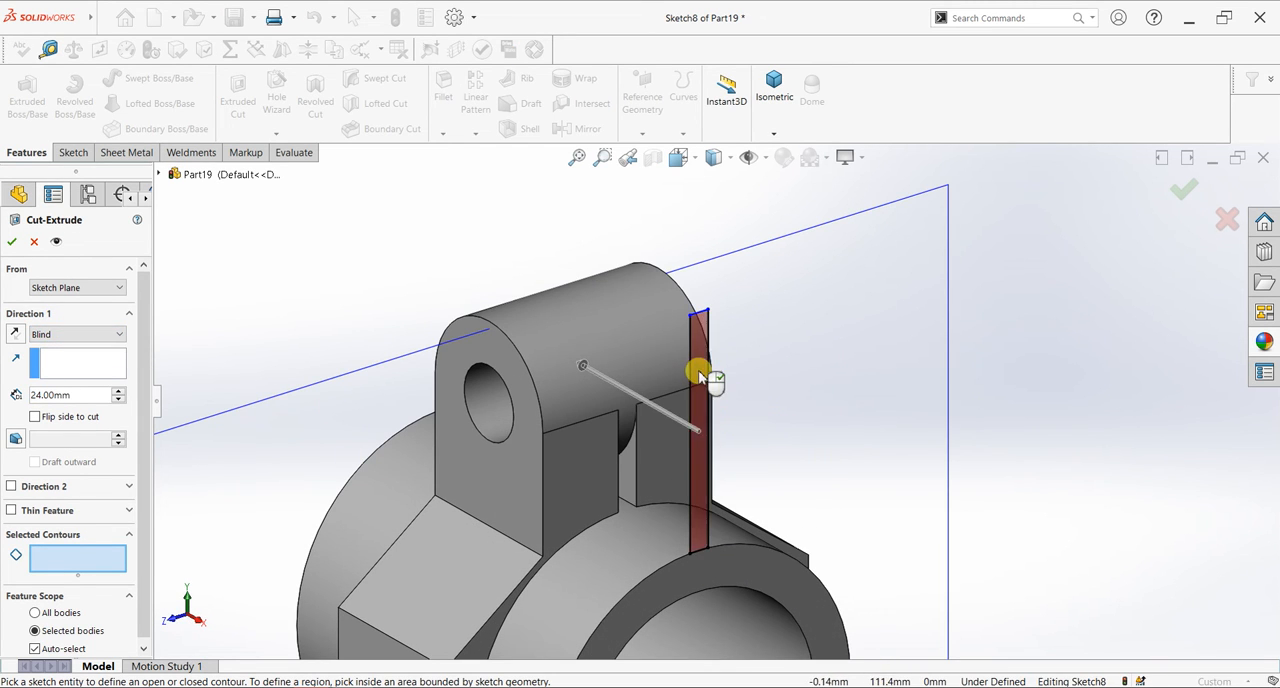
pyautogui.click(700, 376)
pyautogui.click(80, 334)
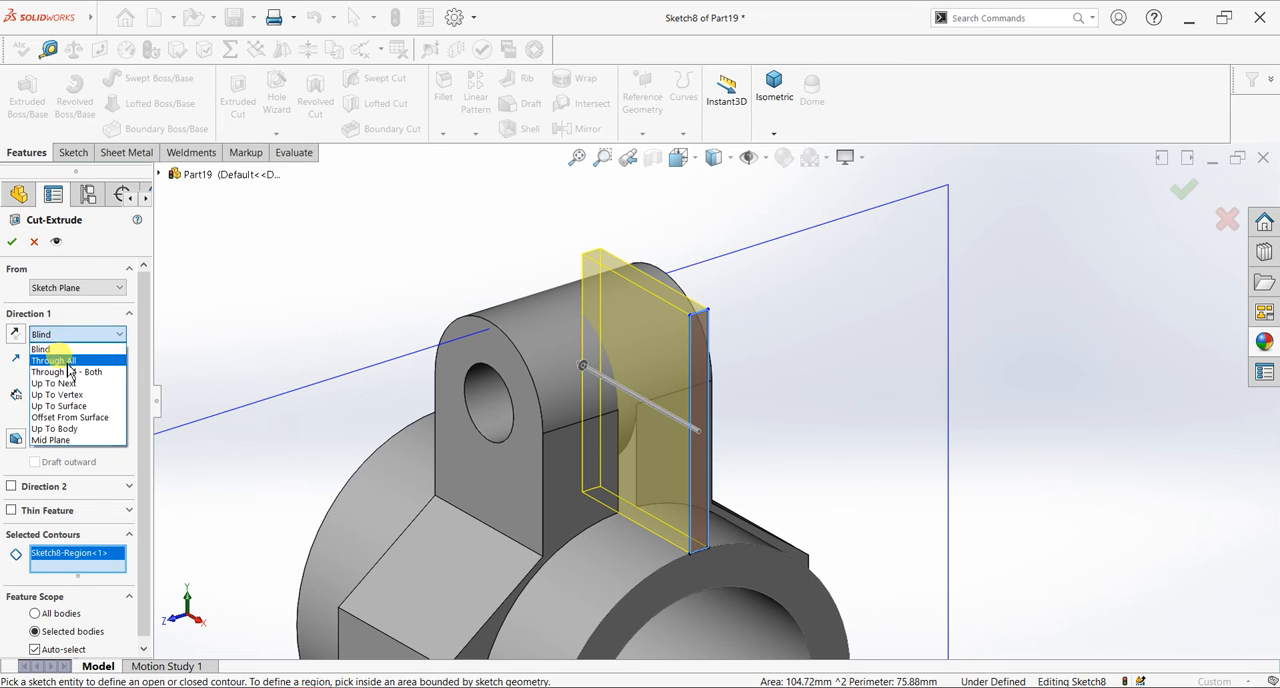
pyautogui.click(66, 360)
pyautogui.click(13, 242)
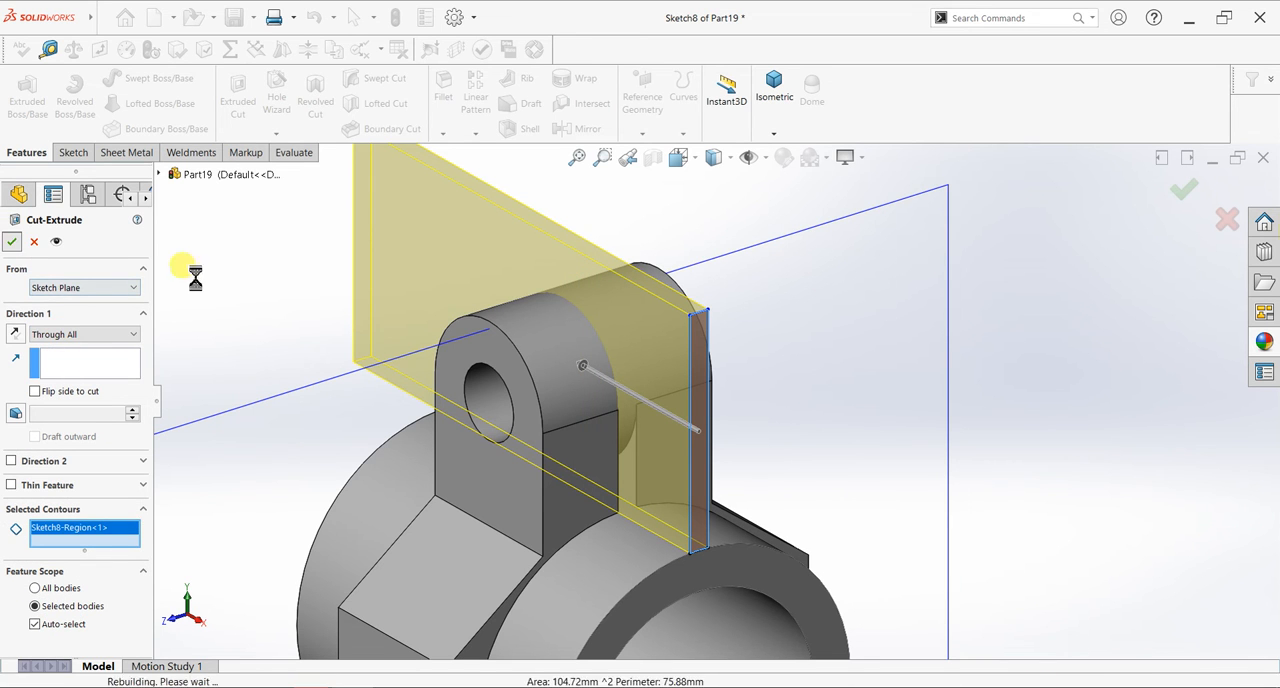
pyautogui.scroll(4, 541, 472)
pyautogui.scroll(2, 548, 477)
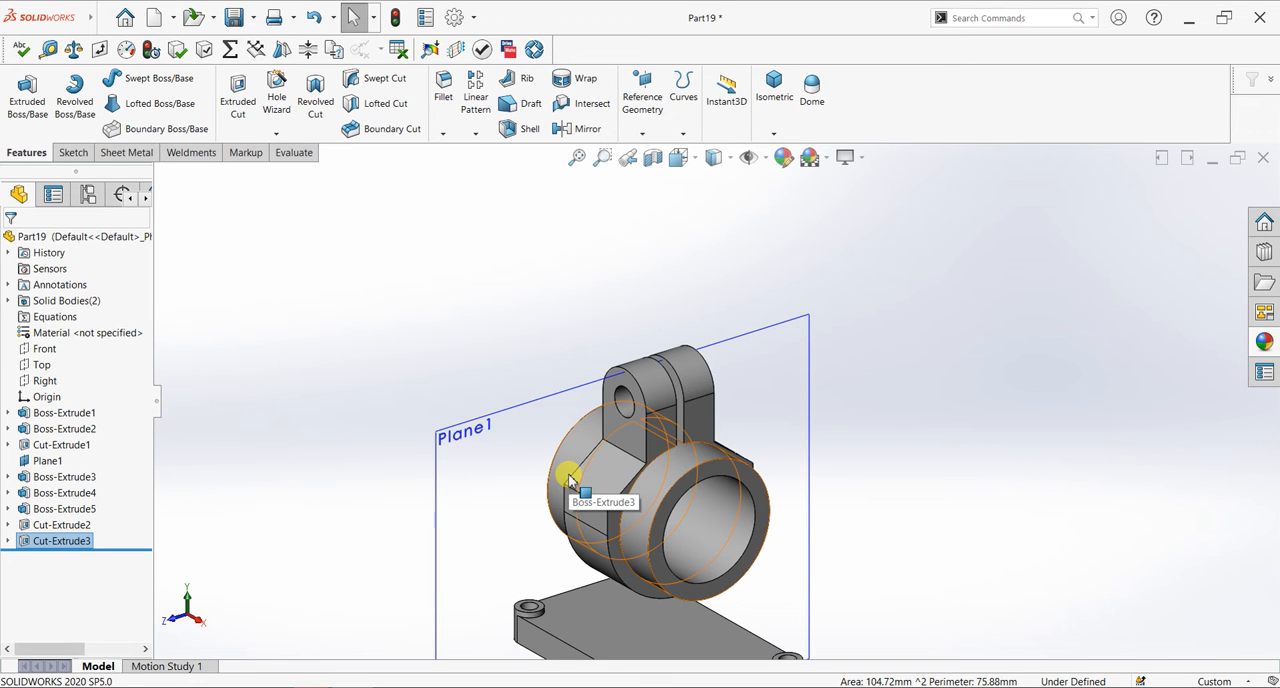
# - Edit the slot cut's sketch and add a corner rectangle about 2.3 x 16 mm from the slot profile's lower edge into the tube bore
pyautogui.click(8, 541)
pyautogui.click(65, 558)
pyautogui.click(58, 521)
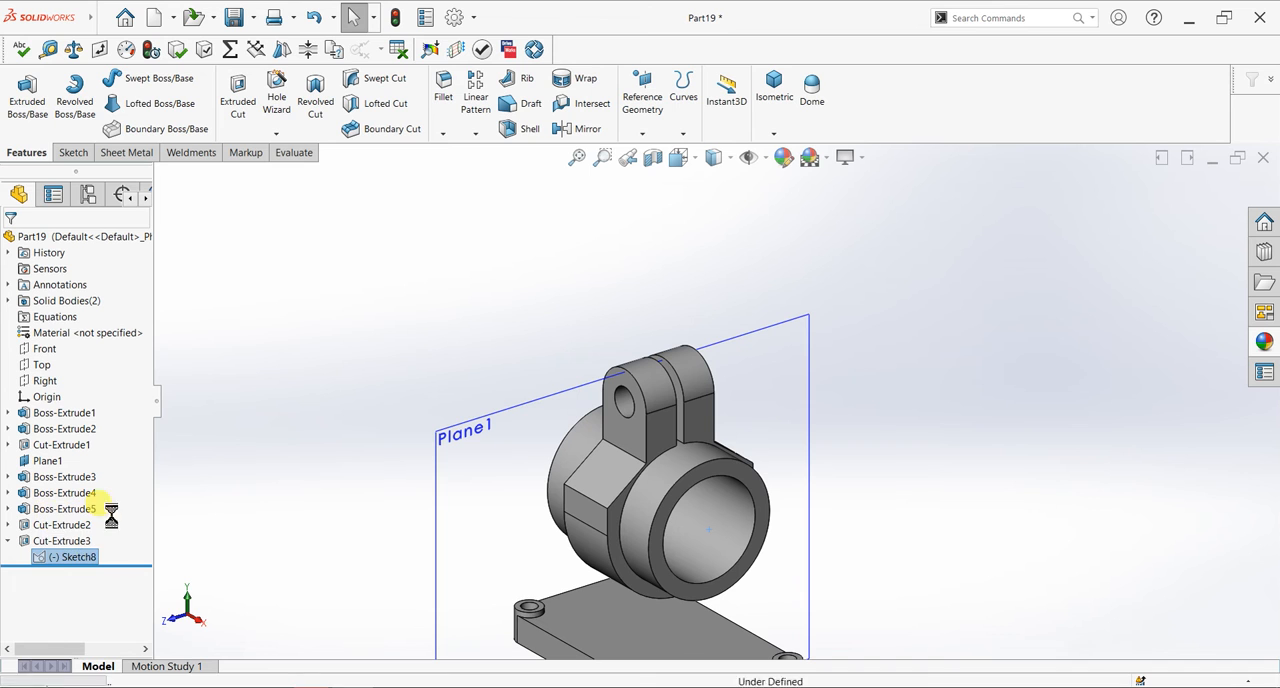
pyautogui.hotkey('ctrl', '8')
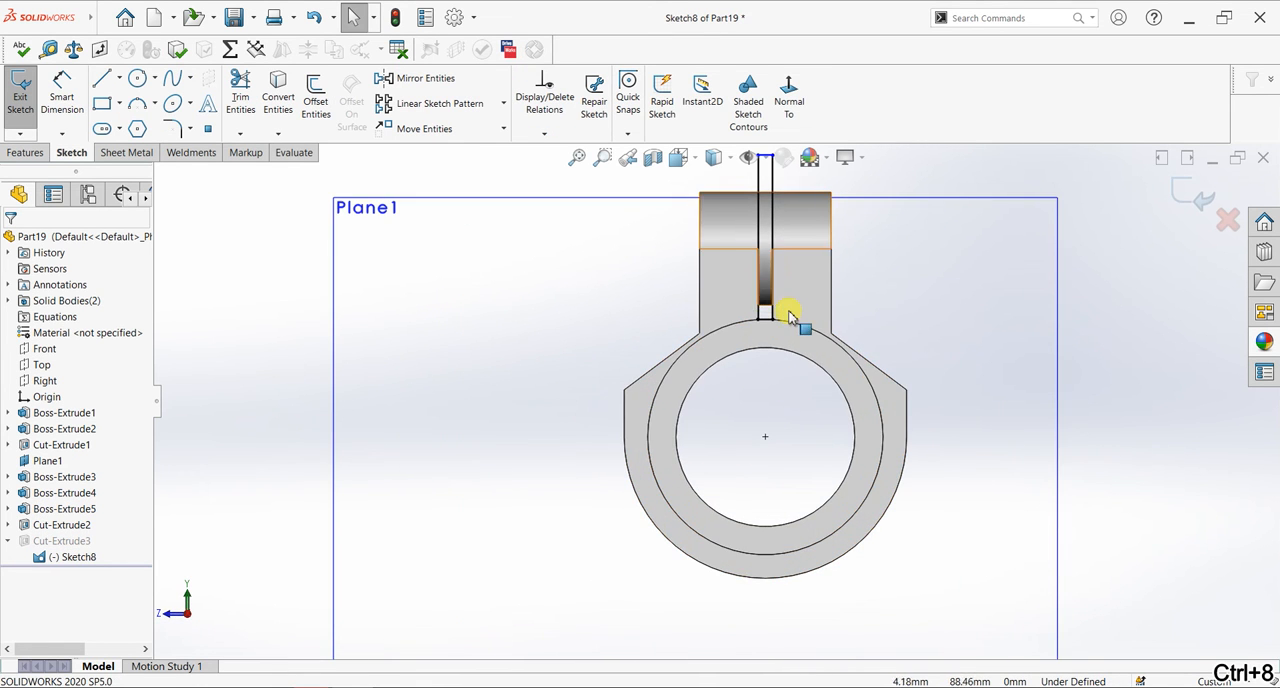
pyautogui.scroll(-2, 789, 316)
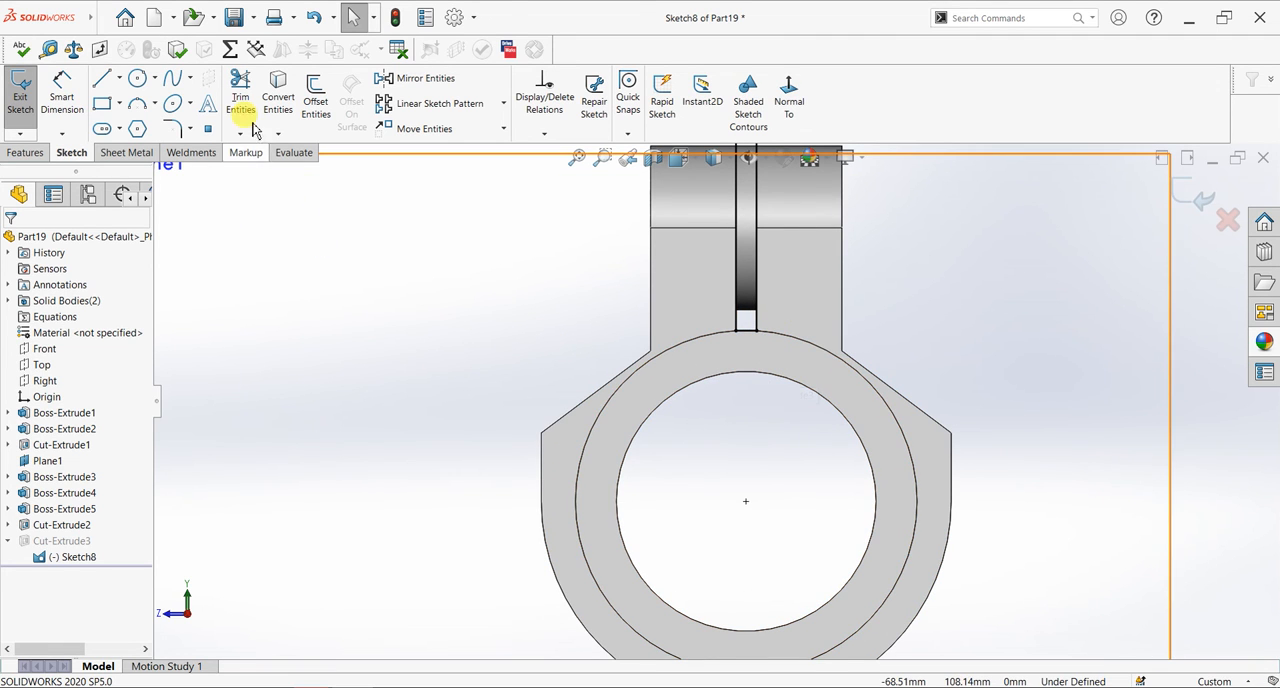
pyautogui.click(736, 332)
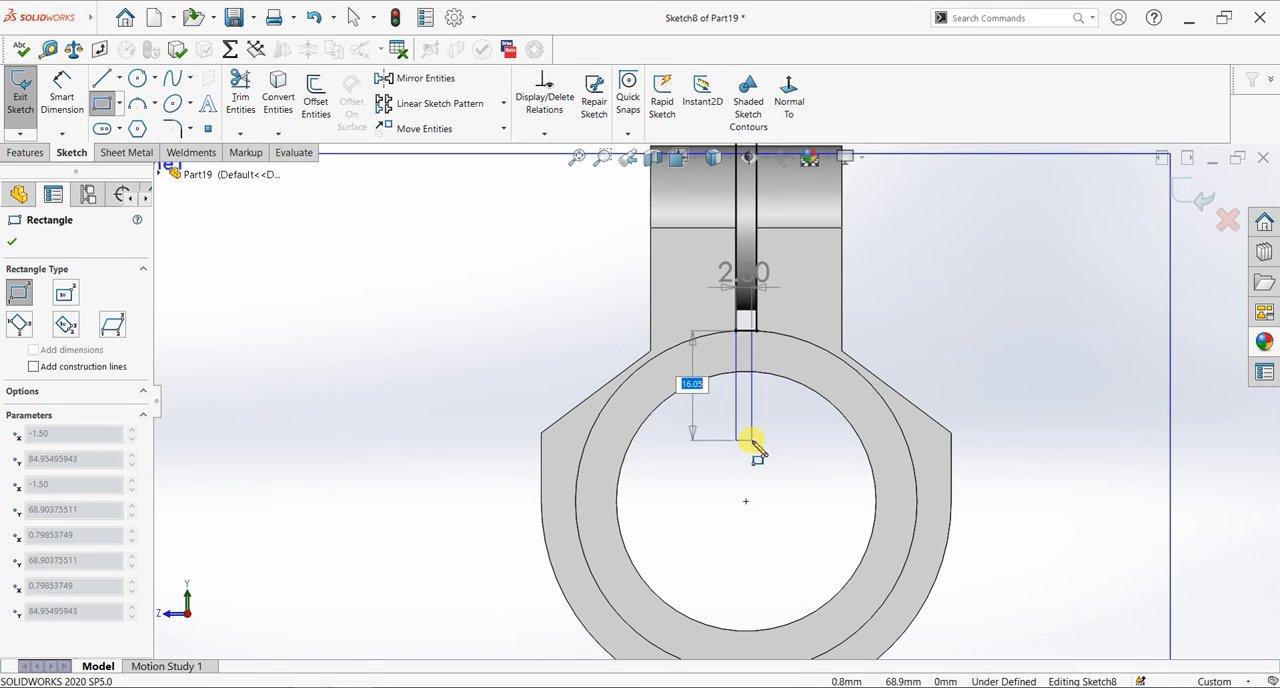
pyautogui.click(752, 439)
pyautogui.press('Escape')
pyautogui.press('Escape')
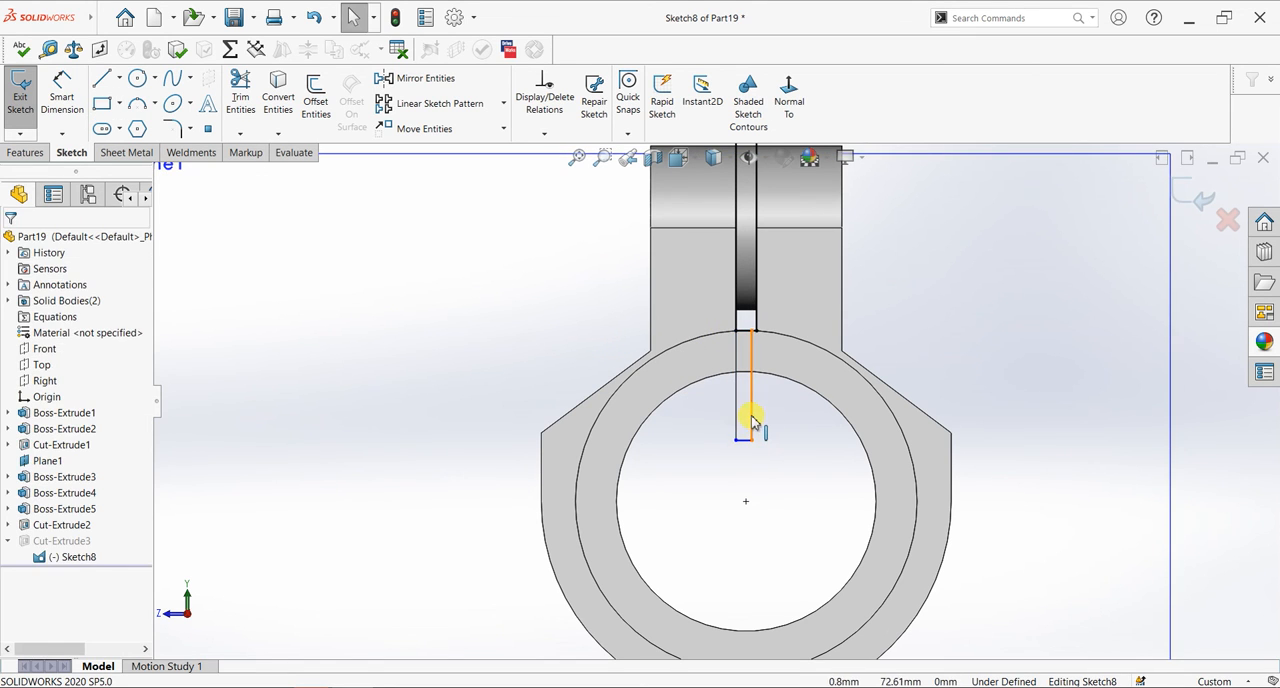
# - Make the new rectangle's free vertical line collinear with the matching side of the slot rectangle above
pyautogui.click(760, 352)
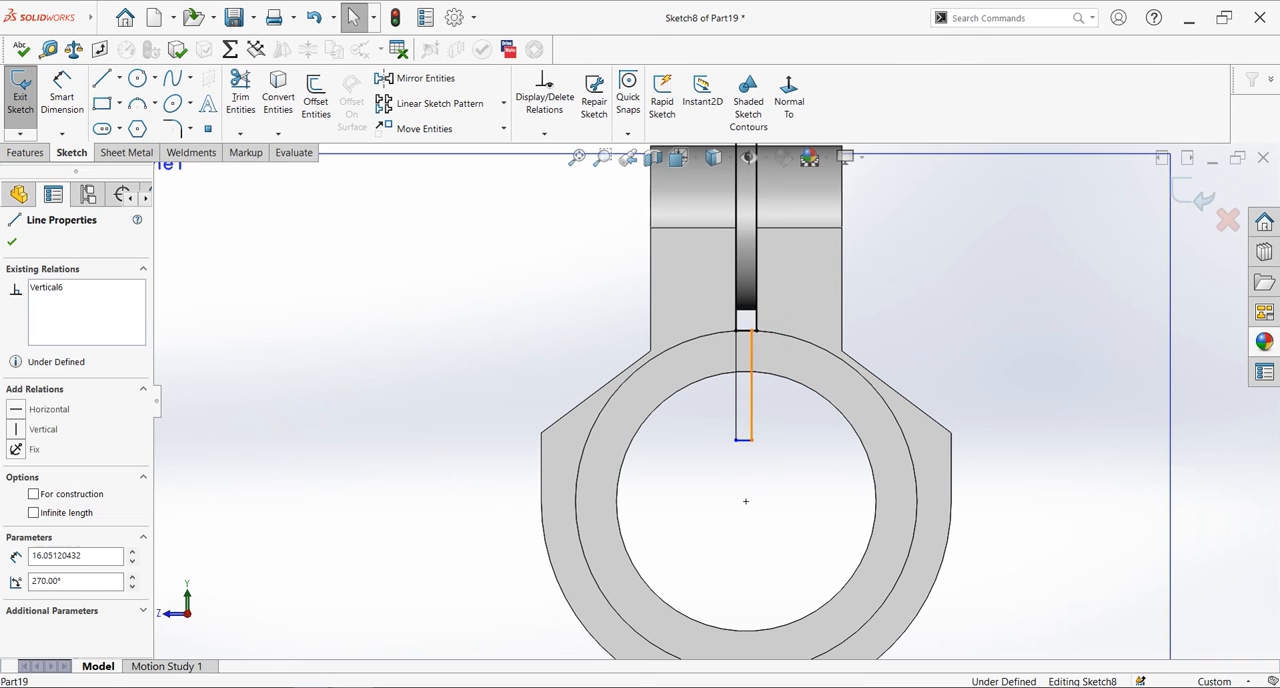
pyautogui.keyDown('ctrl'); pyautogui.click(794, 308); pyautogui.keyUp('ctrl')
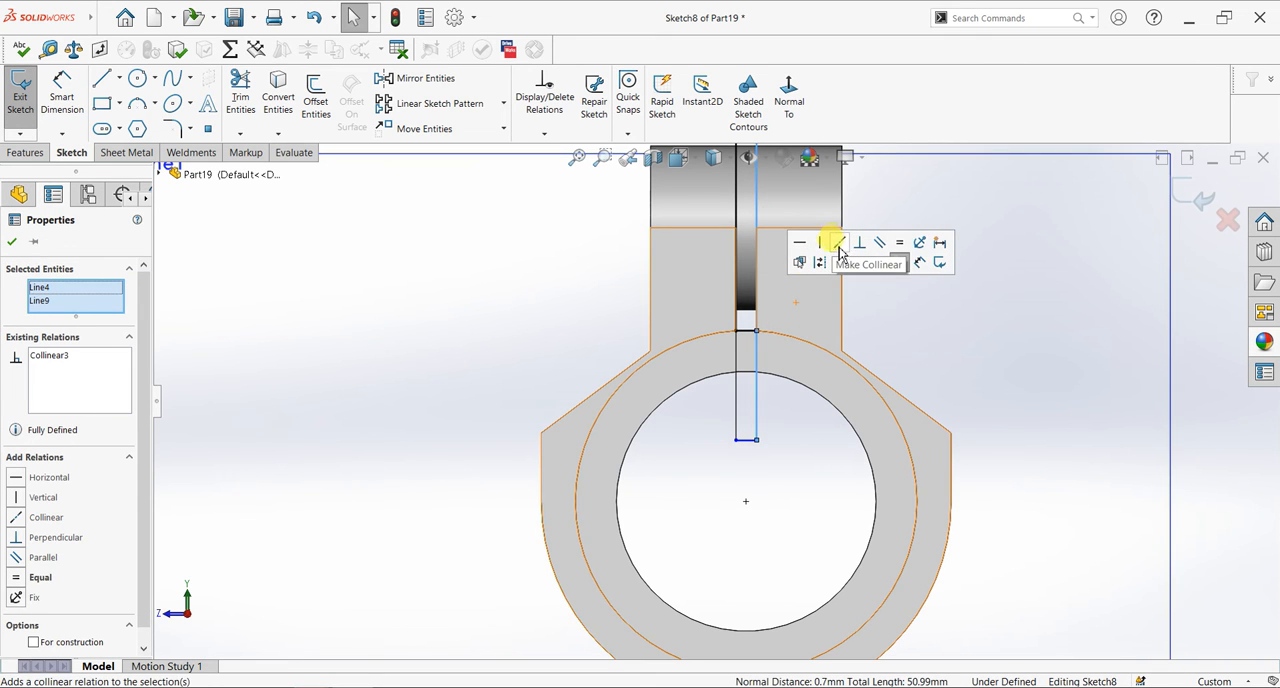
pyautogui.click(12, 241)
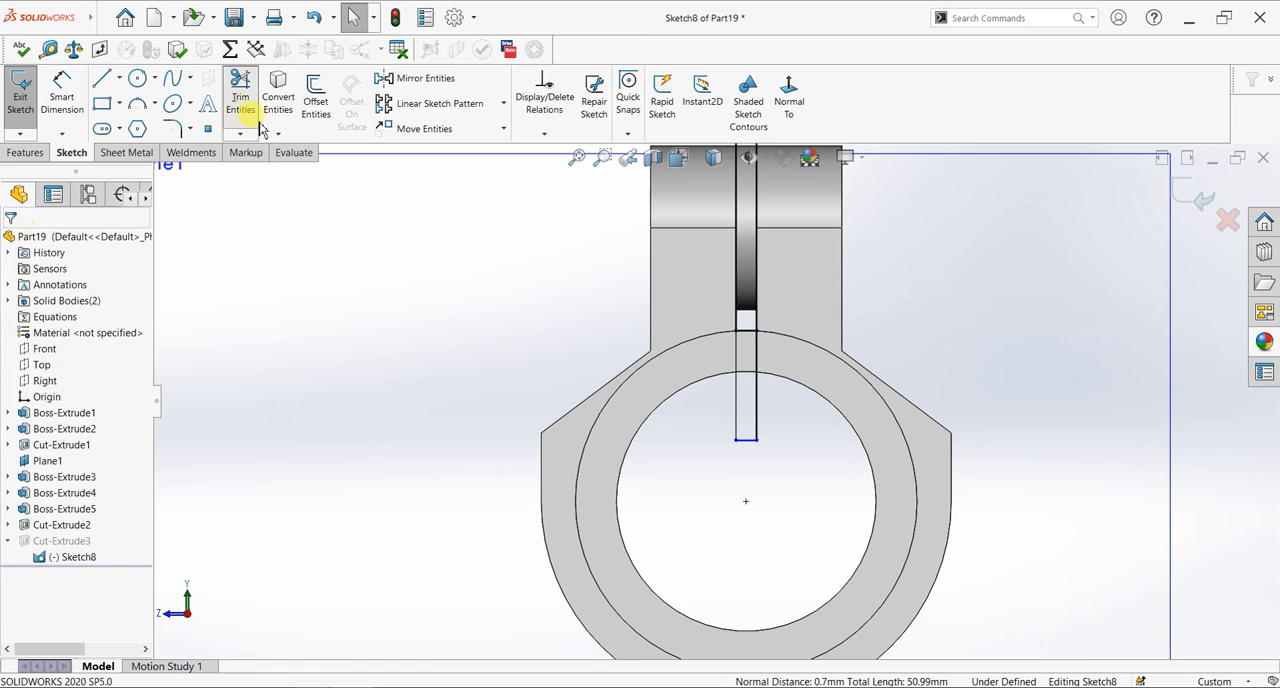
# - Trim the dividing edge between the two rectangles into one slot profile and exit the sketch
pyautogui.click(240, 100)
pyautogui.moveTo(751, 318); pyautogui.dragTo(754, 352)
pyautogui.scroll(4, 690, 353)
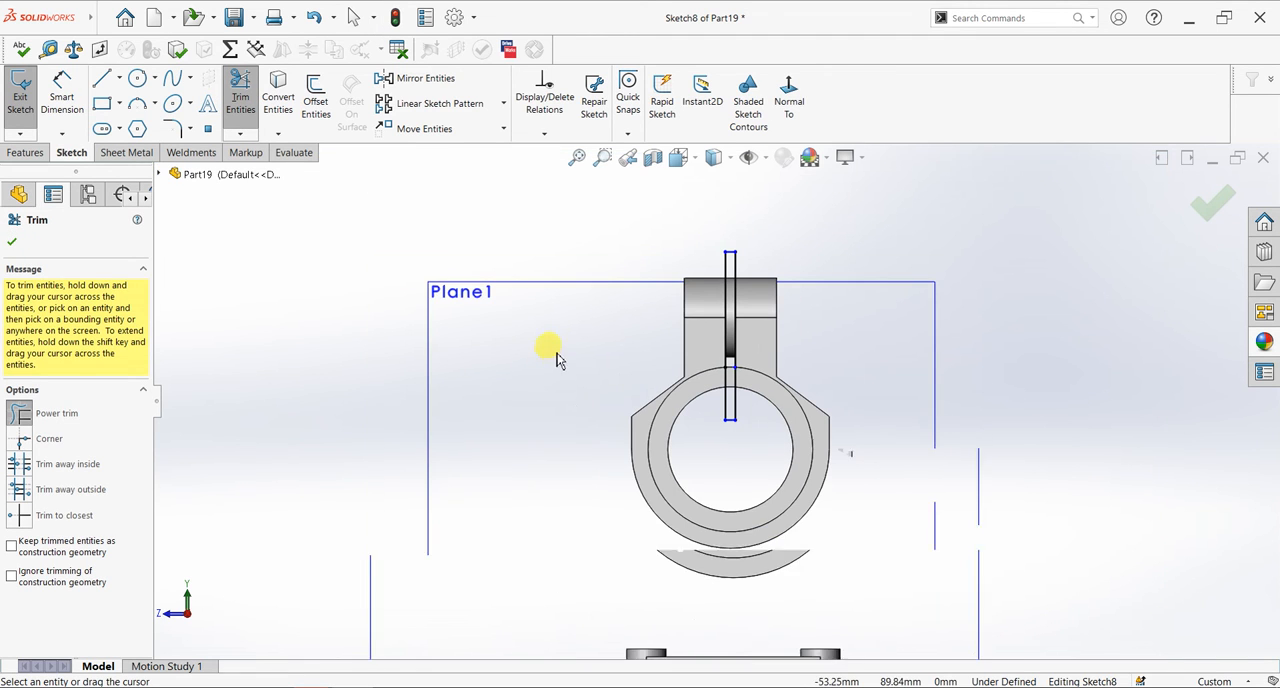
pyautogui.click(12, 243)
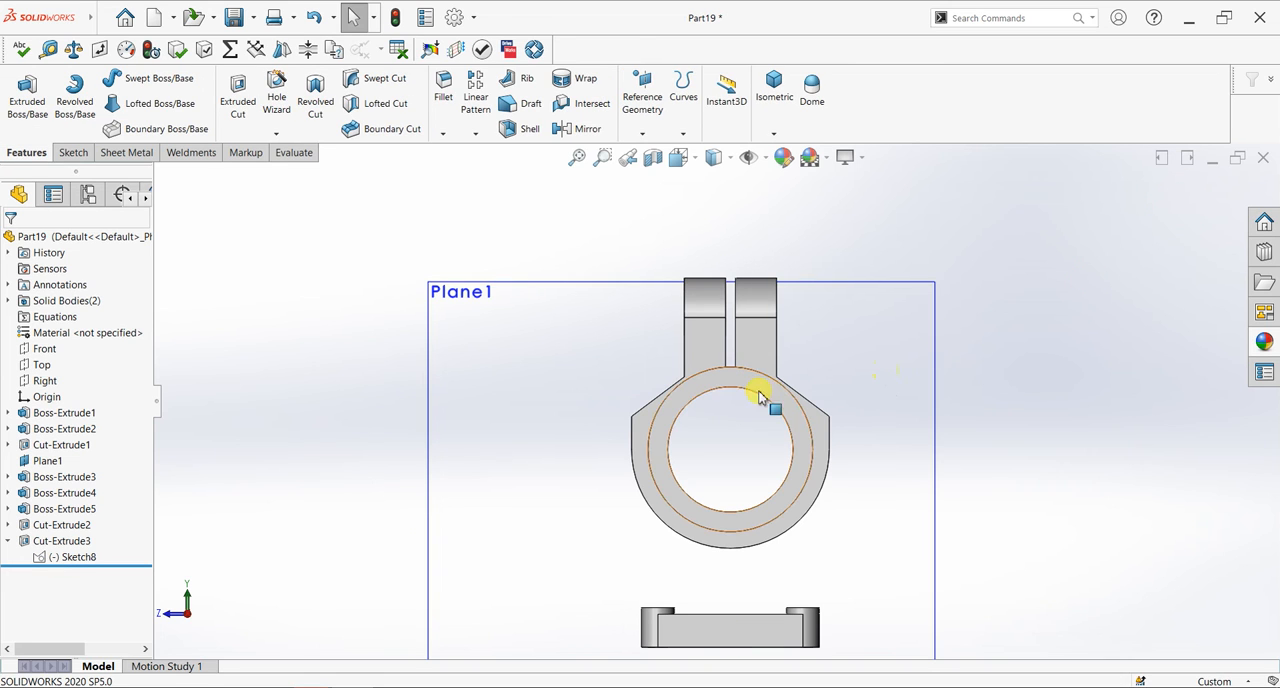
pyautogui.click(68, 558)
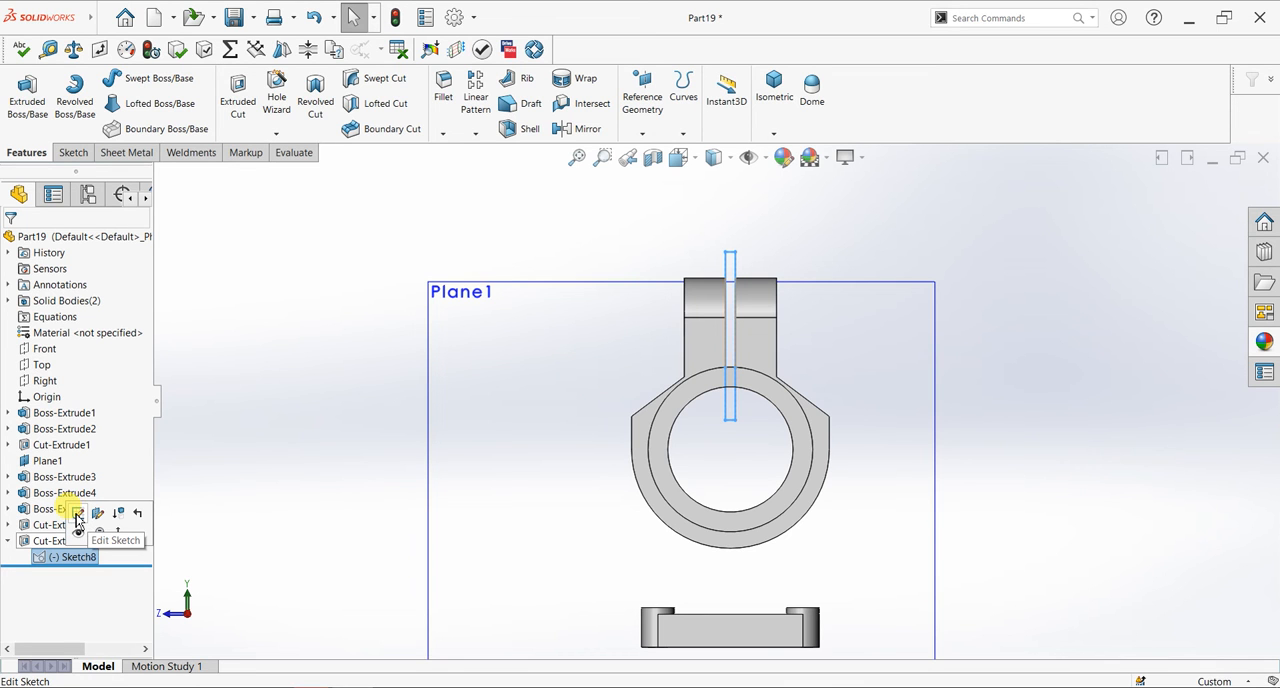
pyautogui.click(77, 515)
pyautogui.moveTo(566, 366)
pyautogui.mouseDown(button='middle')
pyautogui.moveTo(571, 423)
pyautogui.moveTo(590, 415)
pyautogui.mouseUp(button='middle')
pyautogui.scroll(-2, 836, 385)
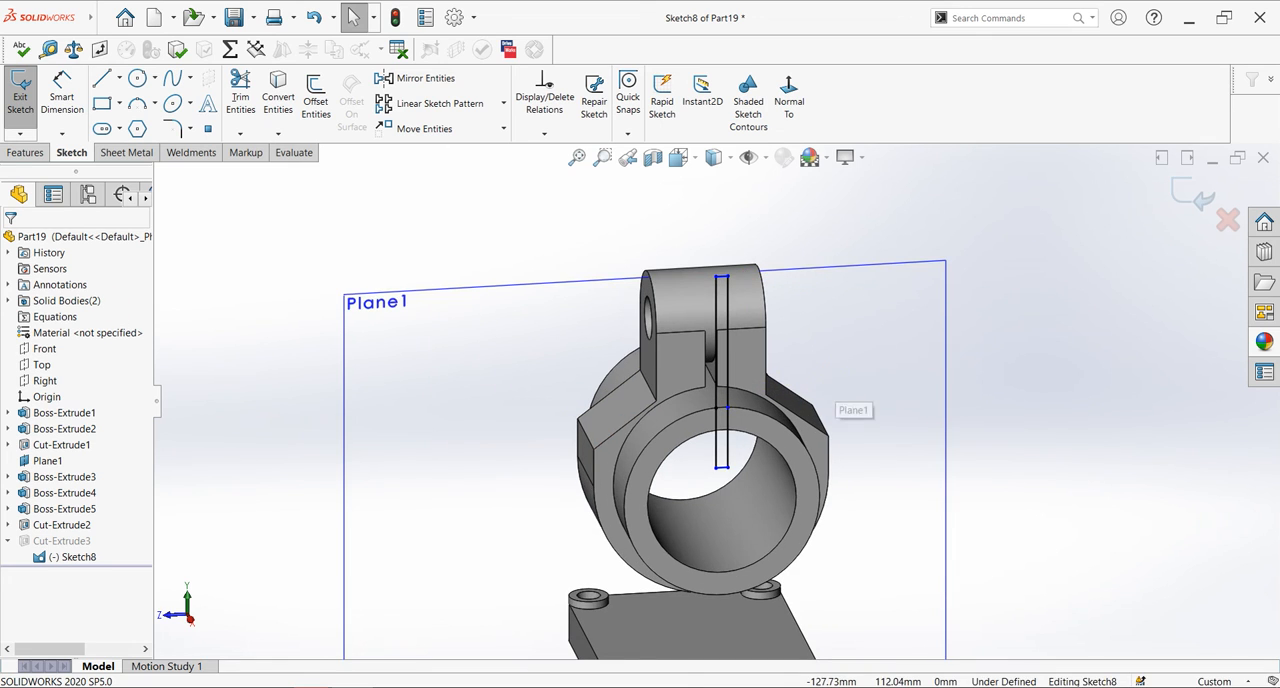
pyautogui.click(28, 158)
pyautogui.click(1182, 188)
# - Delete the slot cut feature between the lugs while keeping its sketch
pyautogui.click(36, 544)
pyautogui.rightClick(36, 543)
pyautogui.click(63, 506)
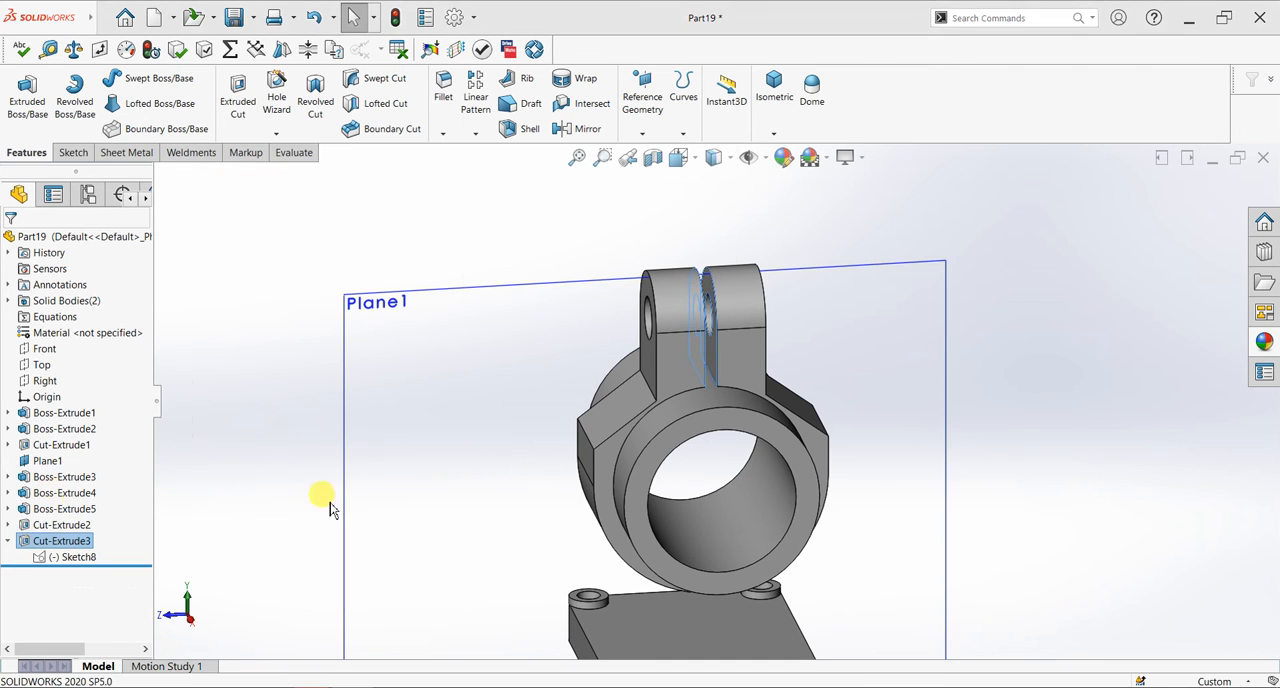
pyautogui.click(688, 121)
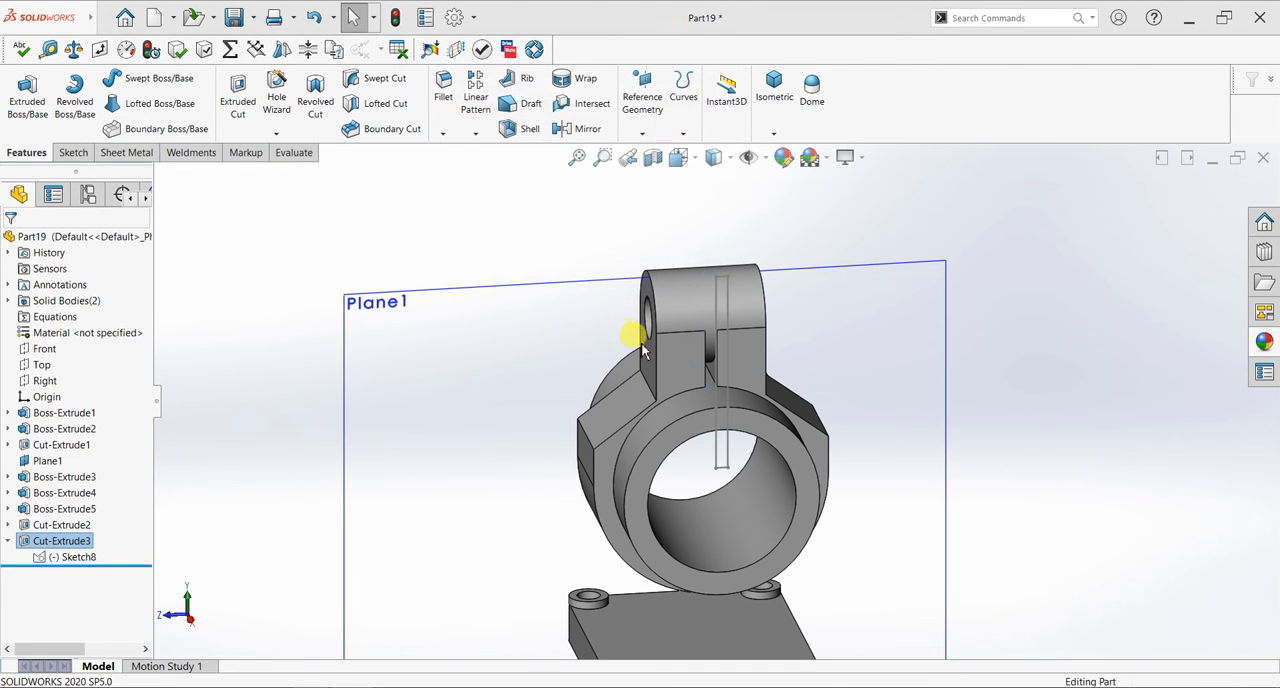
# - Extrude-cut the extended slot sketch Through All, splitting the lugs and the tube wall down to the bore
pyautogui.click(60, 543)
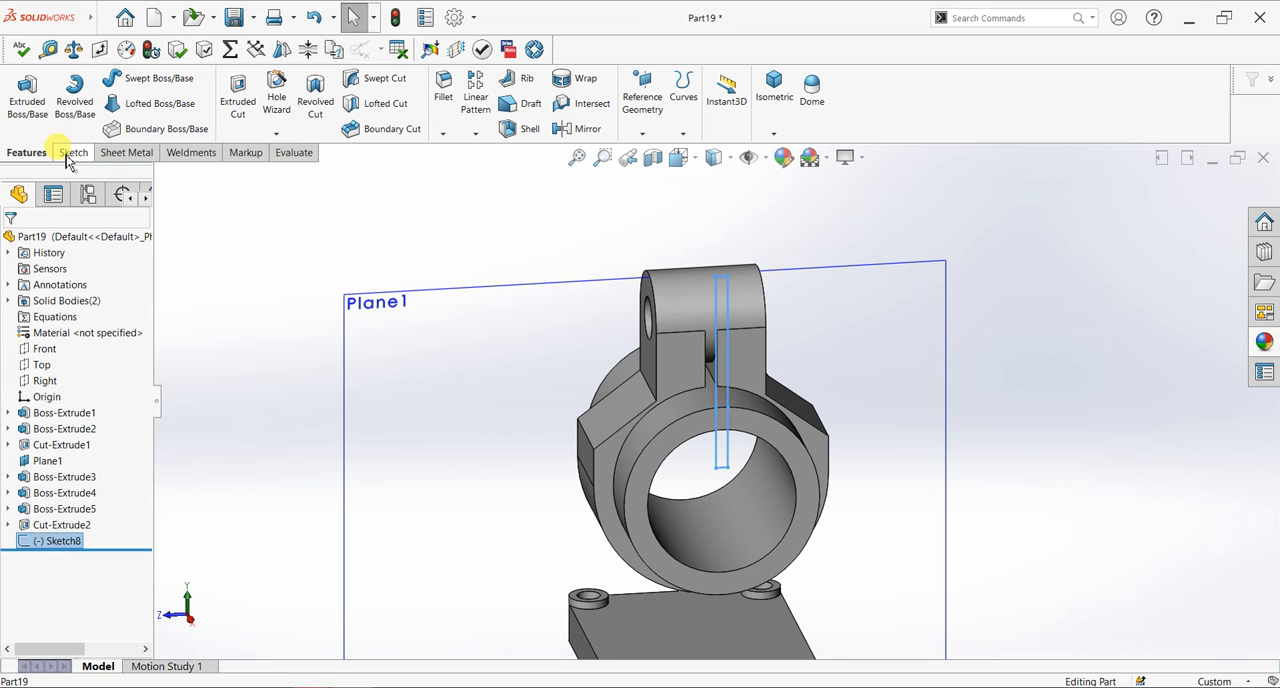
pyautogui.click(238, 98)
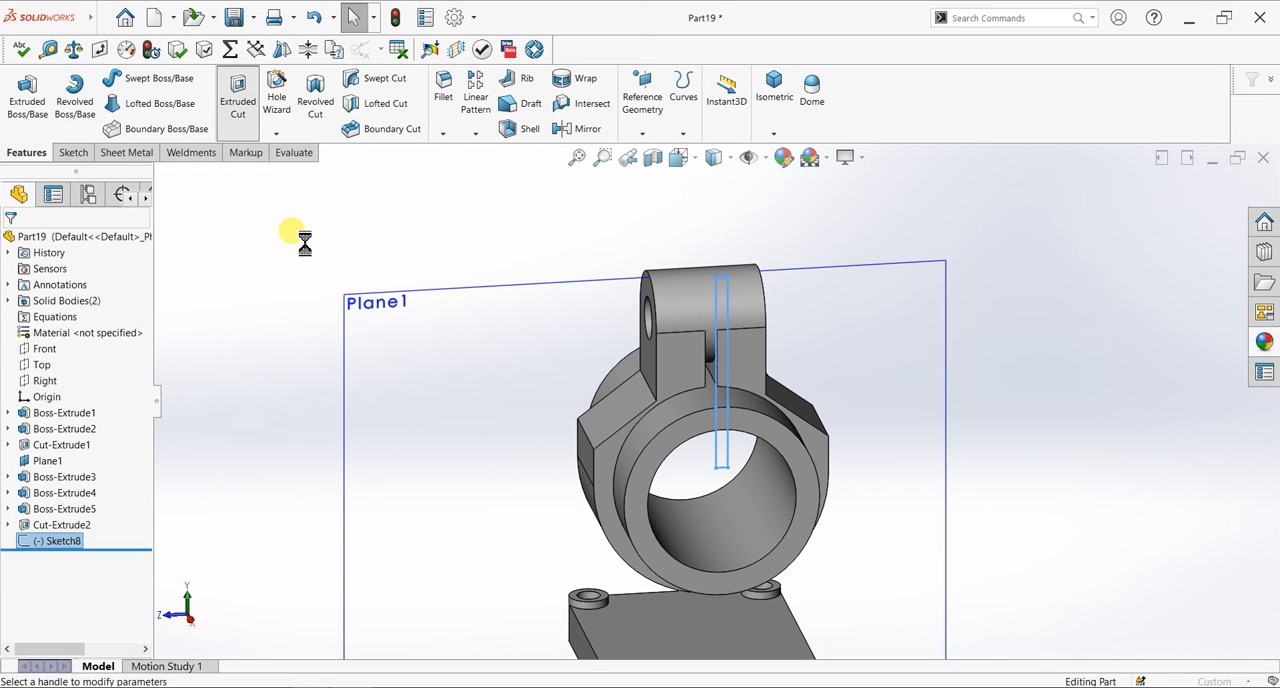
pyautogui.click(97, 334)
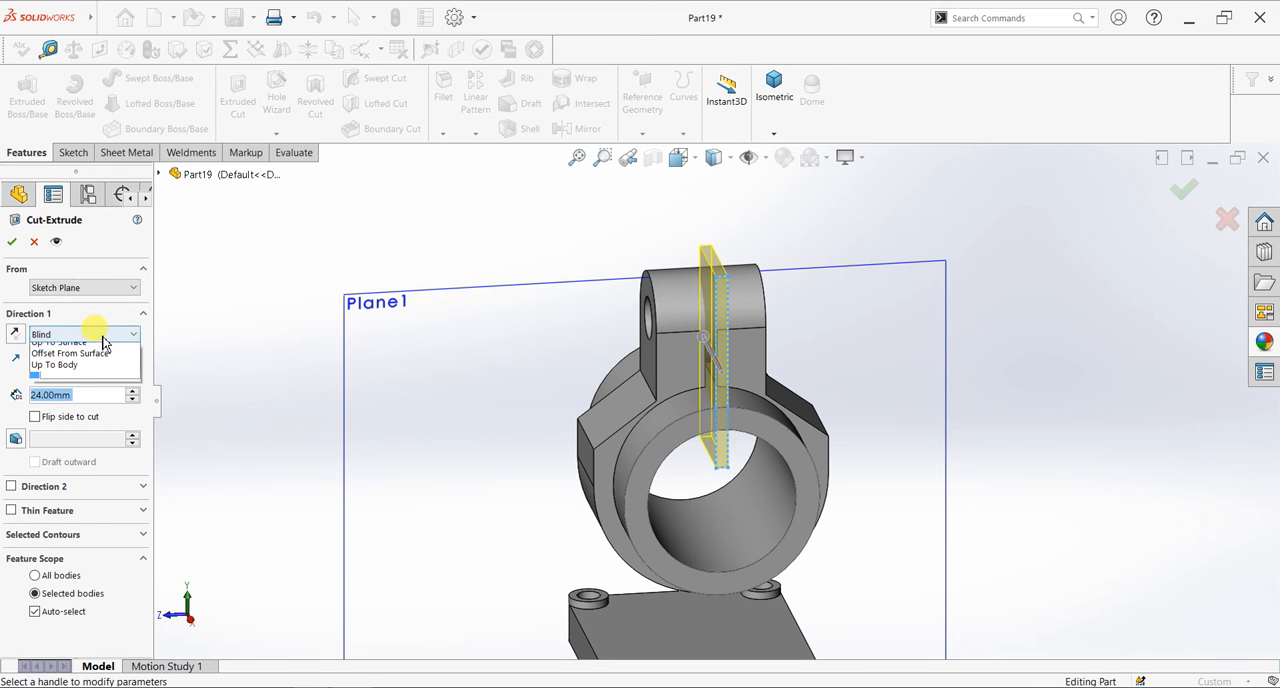
pyautogui.click(96, 362)
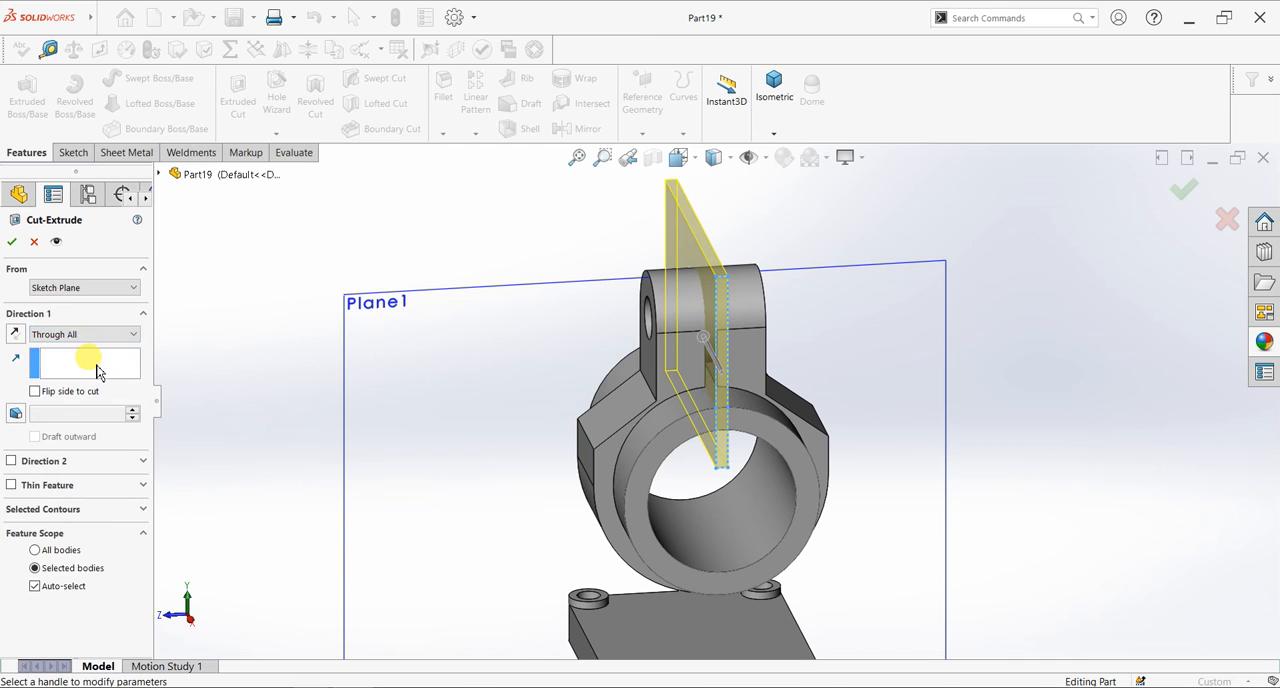
pyautogui.click(14, 241)
pyautogui.scroll(3, 726, 440)
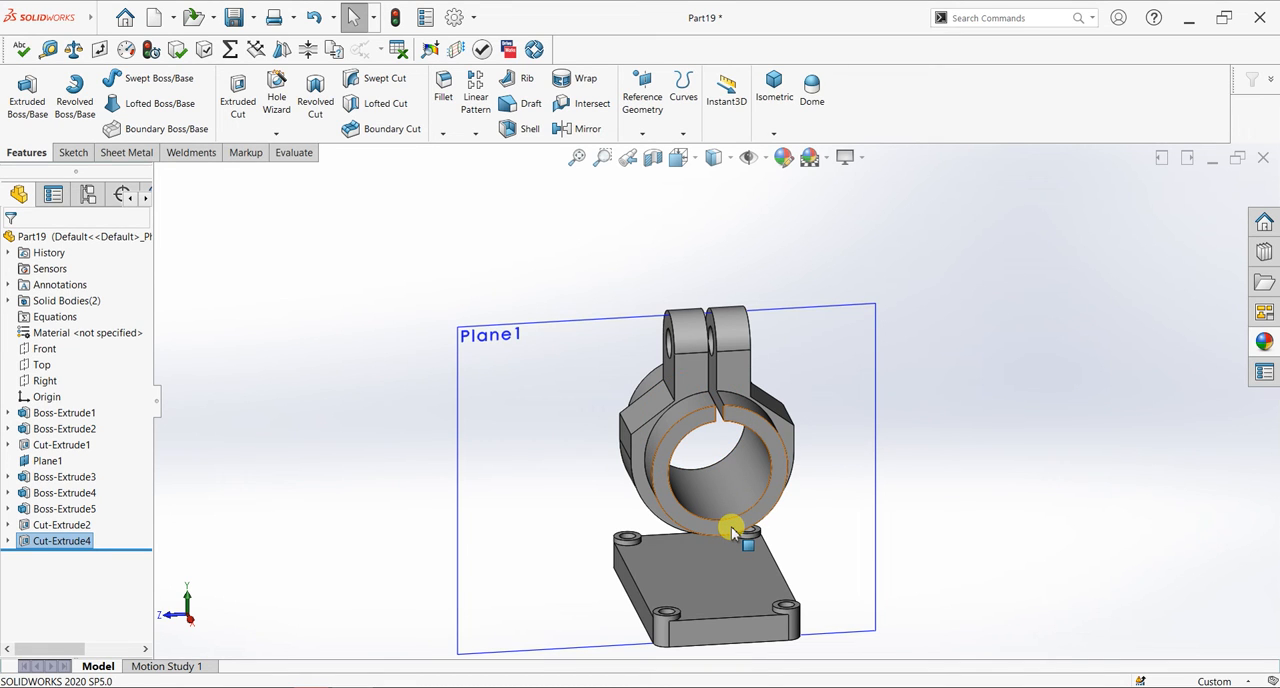
# - Start a sketch on Plane1 and convert the clamp's lower outer arc into sketch geometry
pyautogui.click(847, 513)
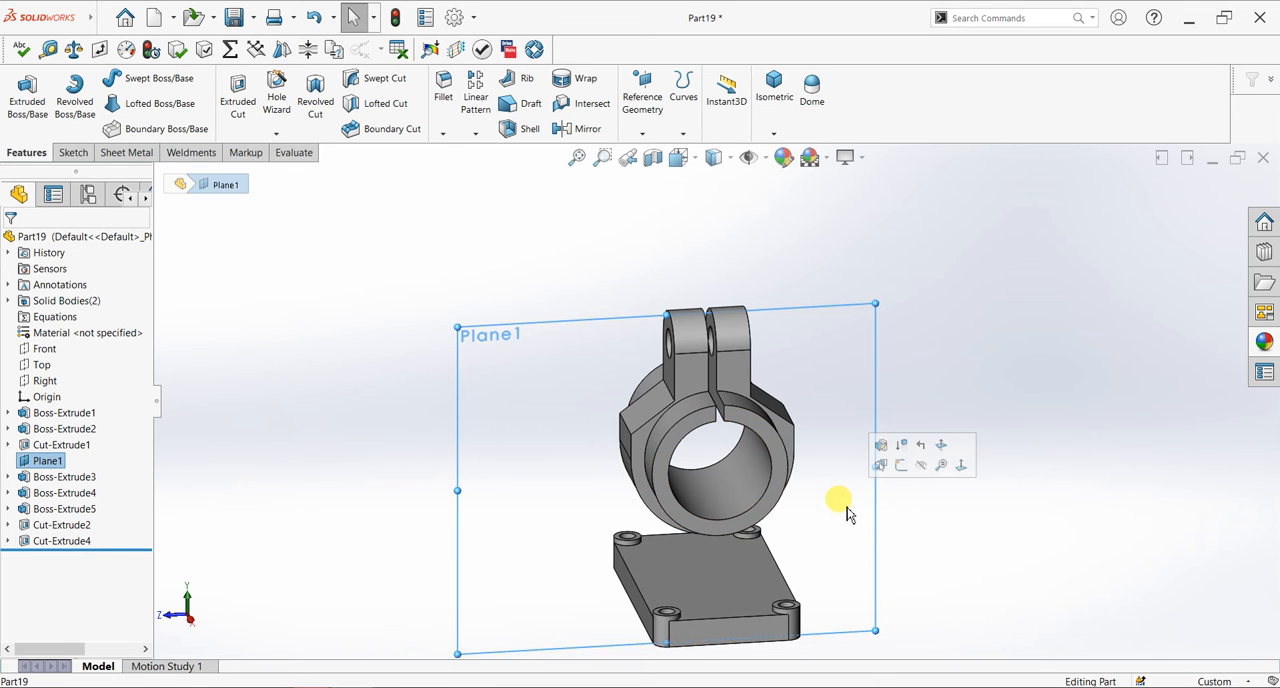
pyautogui.hotkey('ctrl', '8')
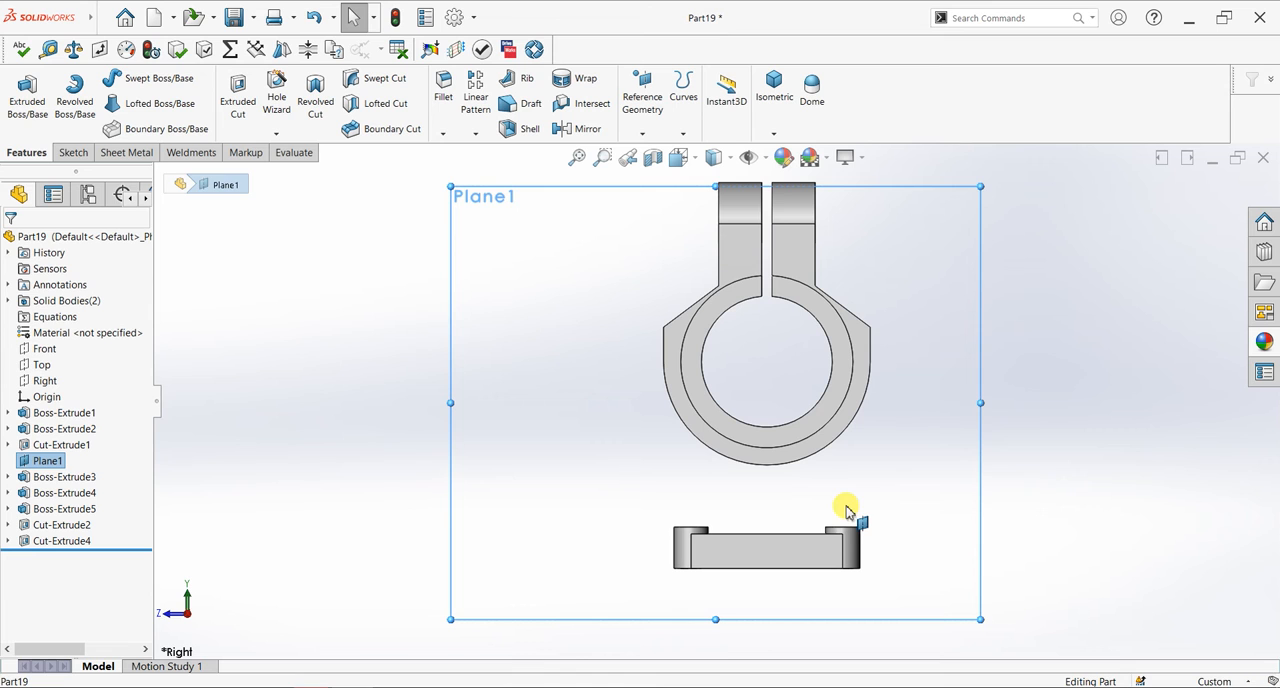
pyautogui.click(73, 152)
pyautogui.click(20, 90)
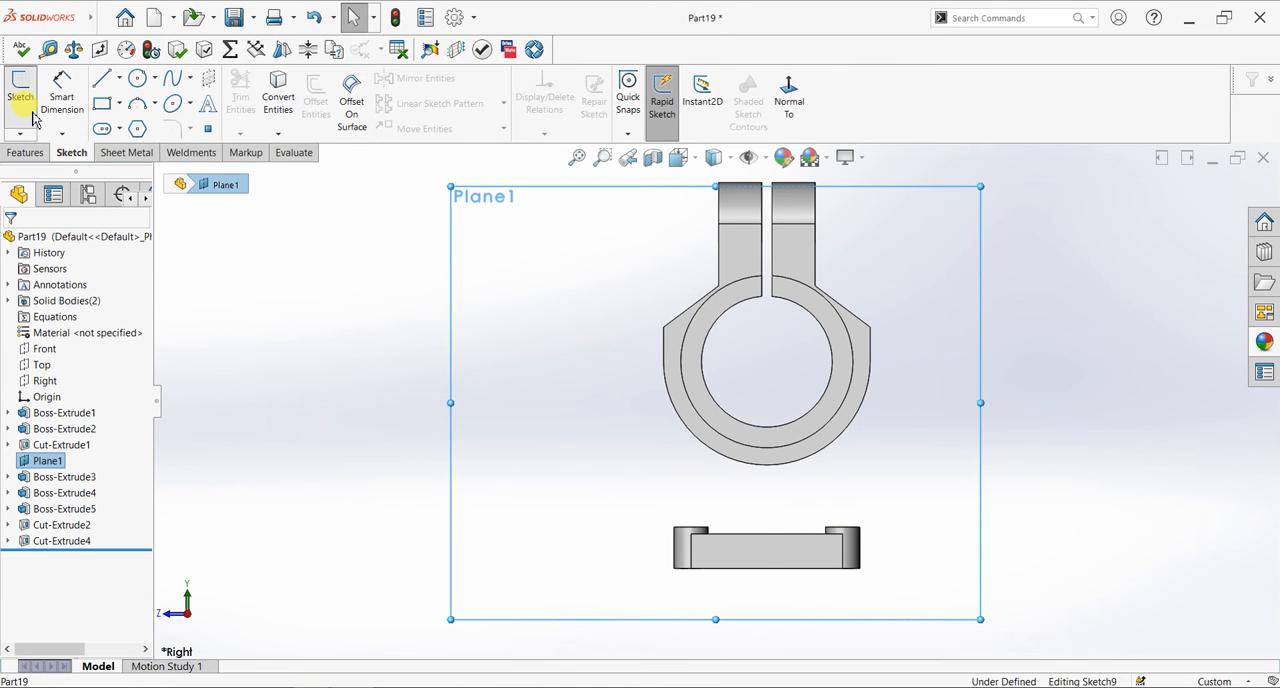
pyautogui.click(283, 108)
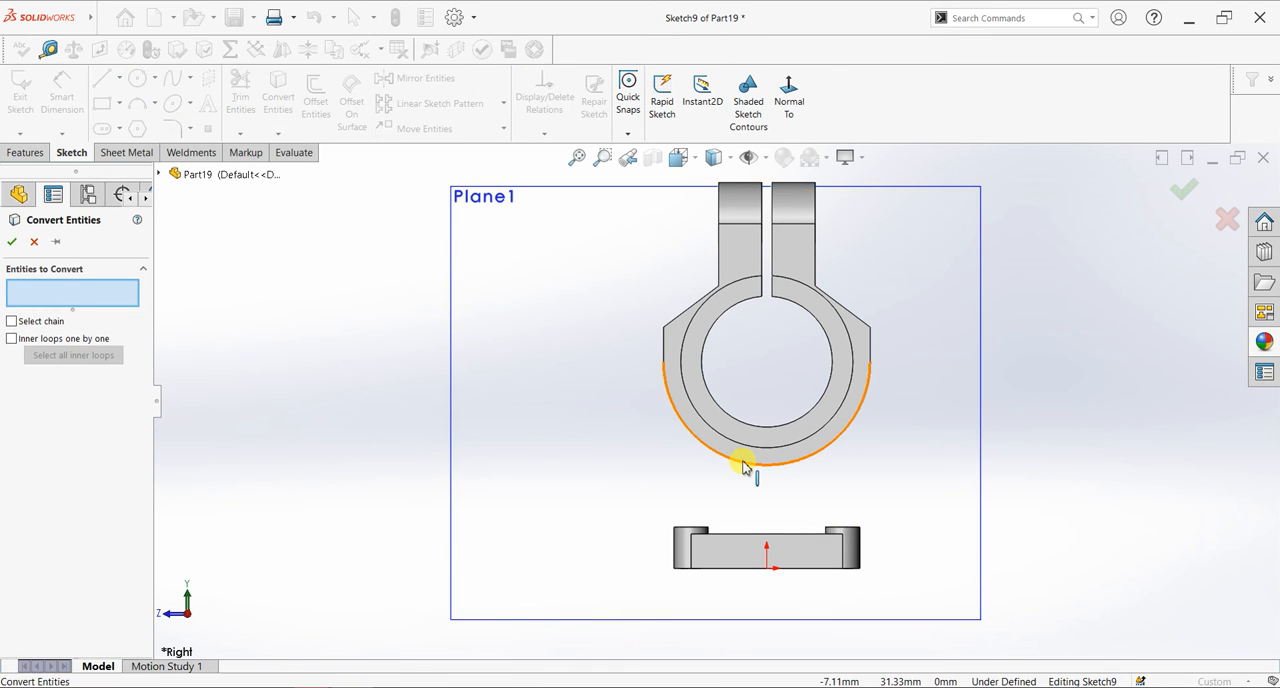
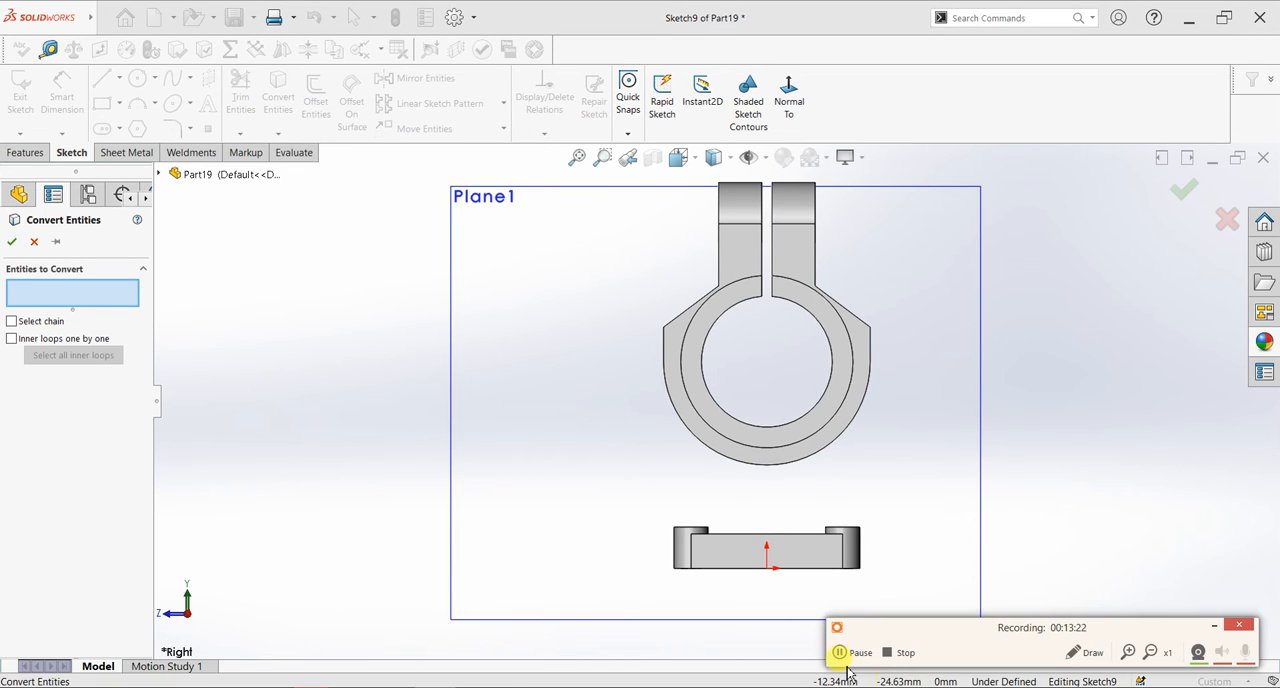
# - Cancel the entity conversion and discard the unfinished sketch on Plane1
pyautogui.click(35, 242)
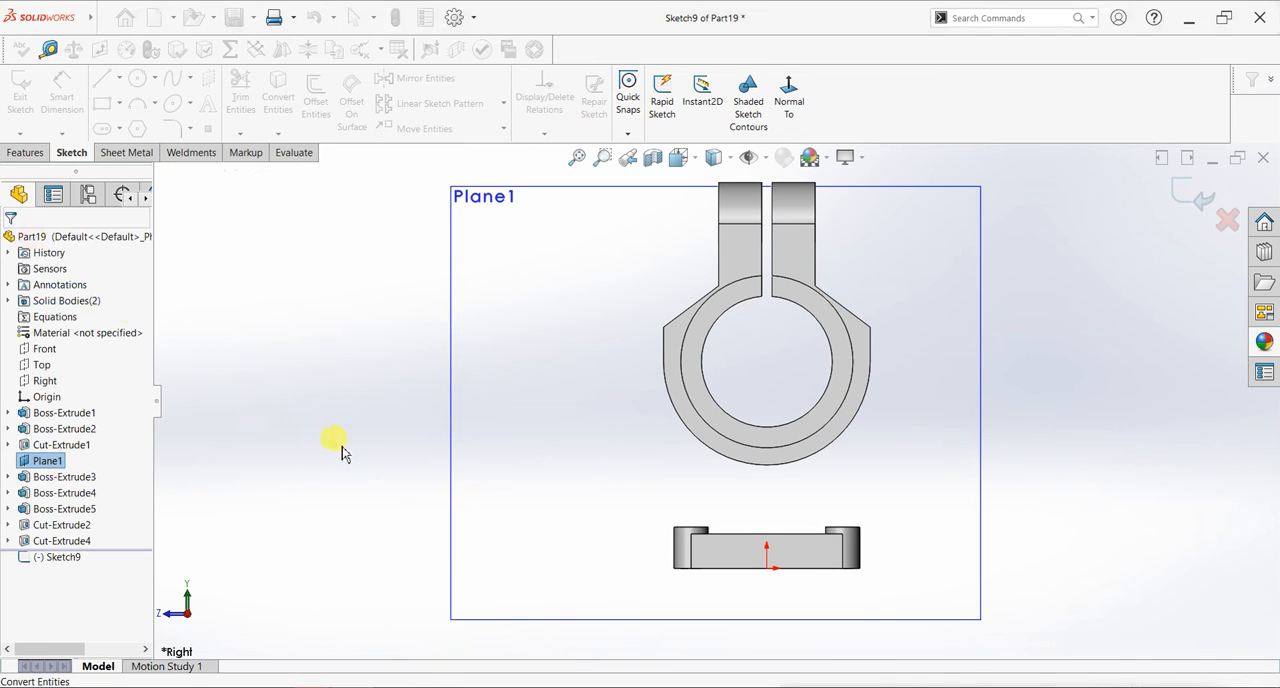
pyautogui.click(9, 413)
pyautogui.click(54, 432)
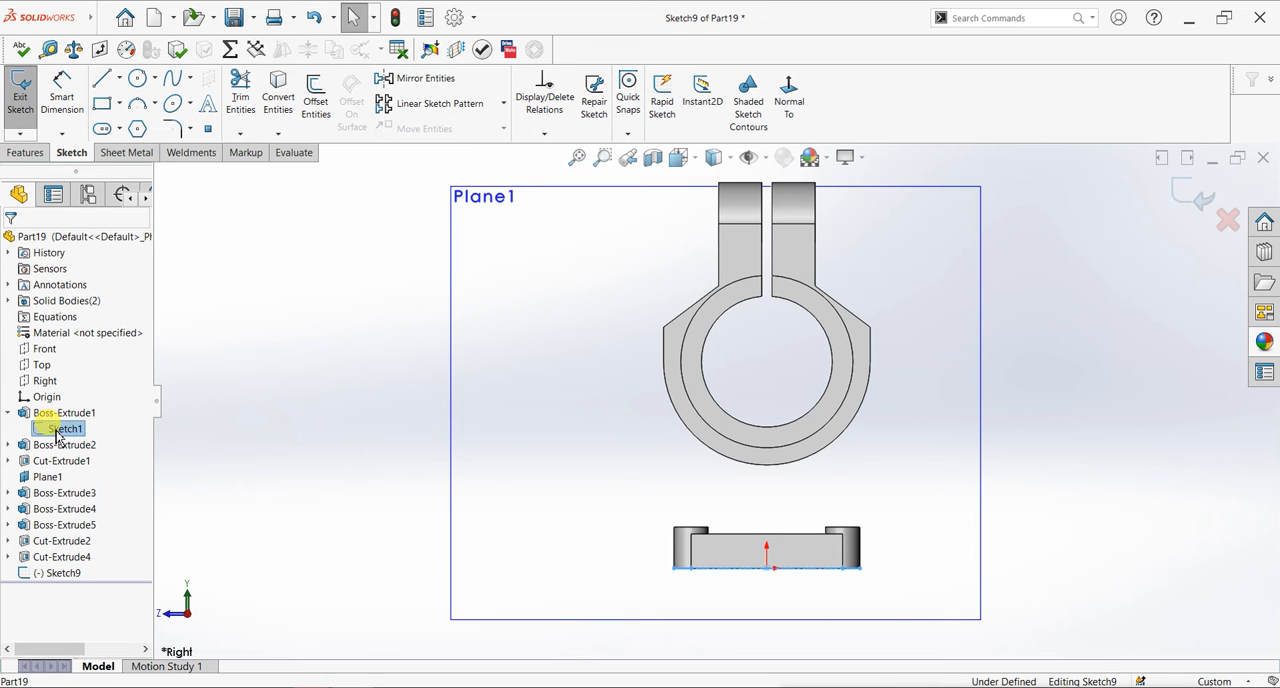
pyautogui.rightClick(57, 430)
pyautogui.click(354, 412)
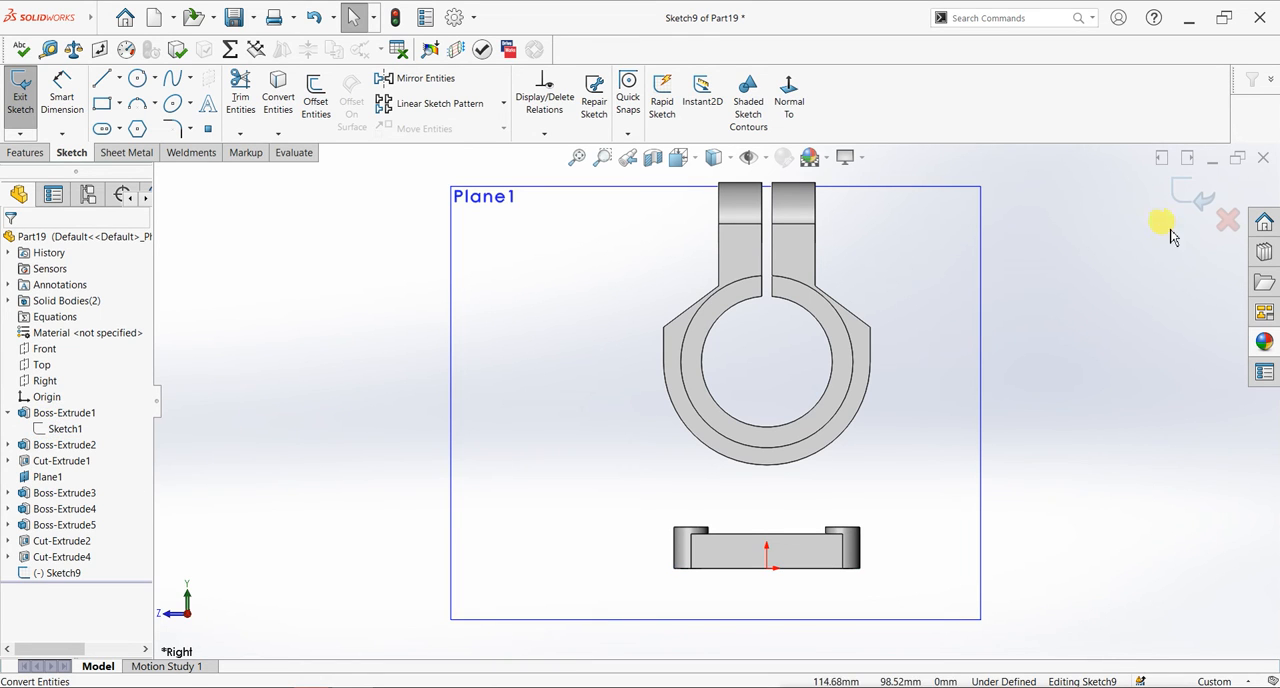
pyautogui.click(1222, 225)
pyautogui.click(700, 360)
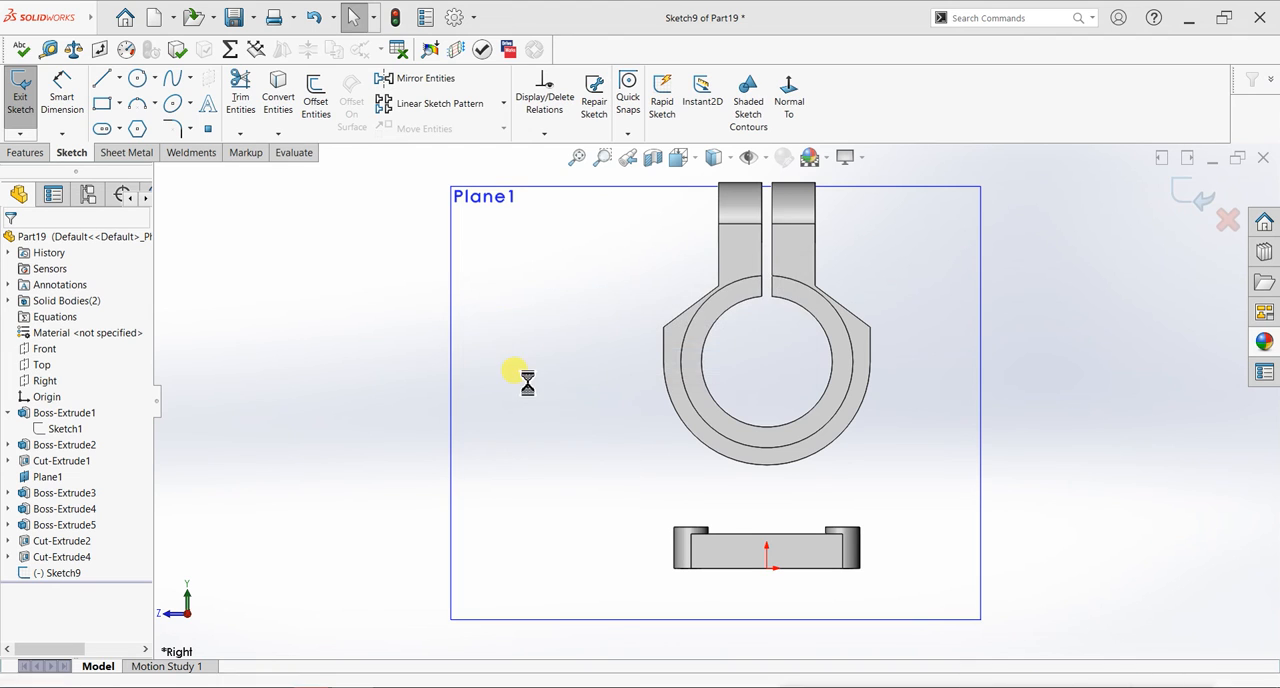
# - Edit the base plate's sketch, set its 54 mm width dimension to 54+8+8 mm, and exit the sketch
pyautogui.click(65, 428)
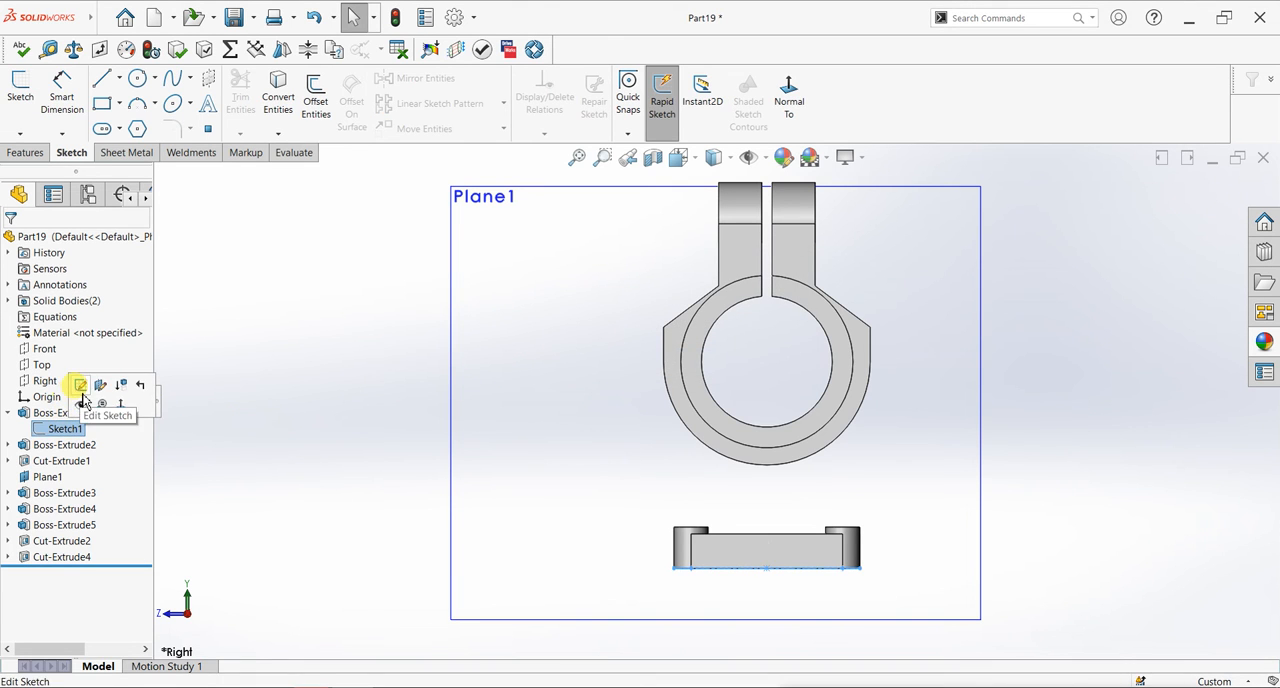
pyautogui.click(100, 381)
pyautogui.moveTo(354, 434); pyautogui.dragTo(403, 517, button='middle')
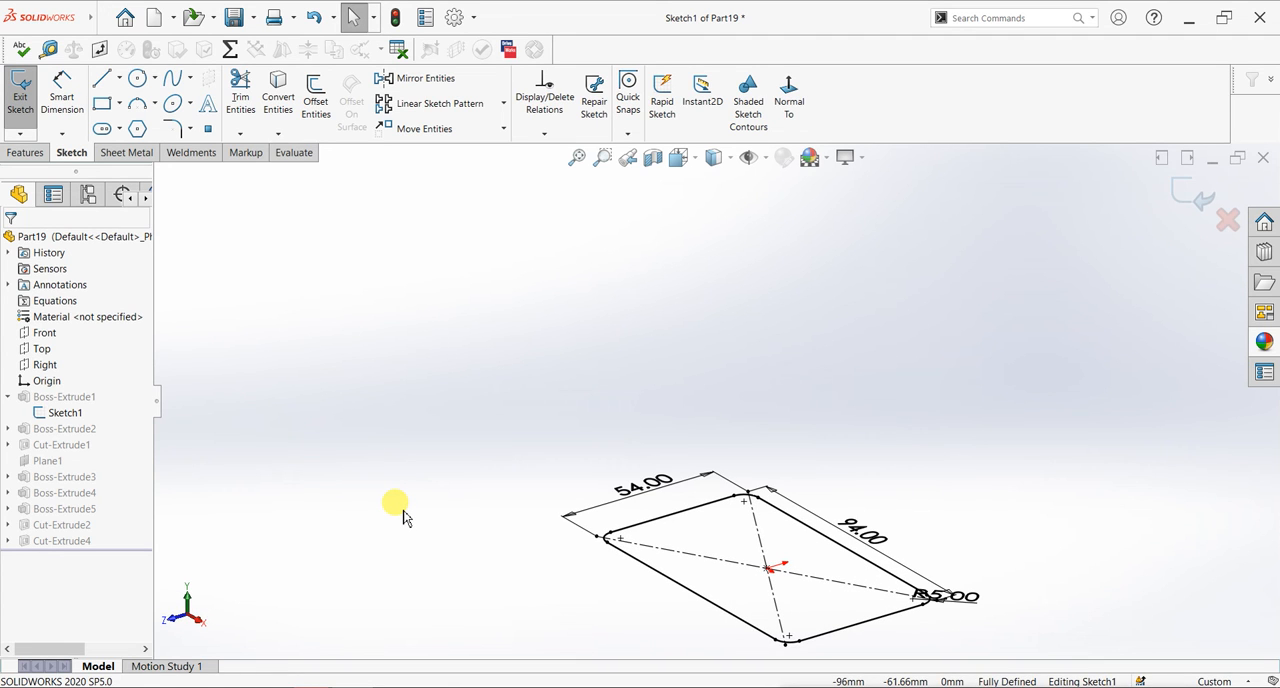
pyautogui.click(643, 485)
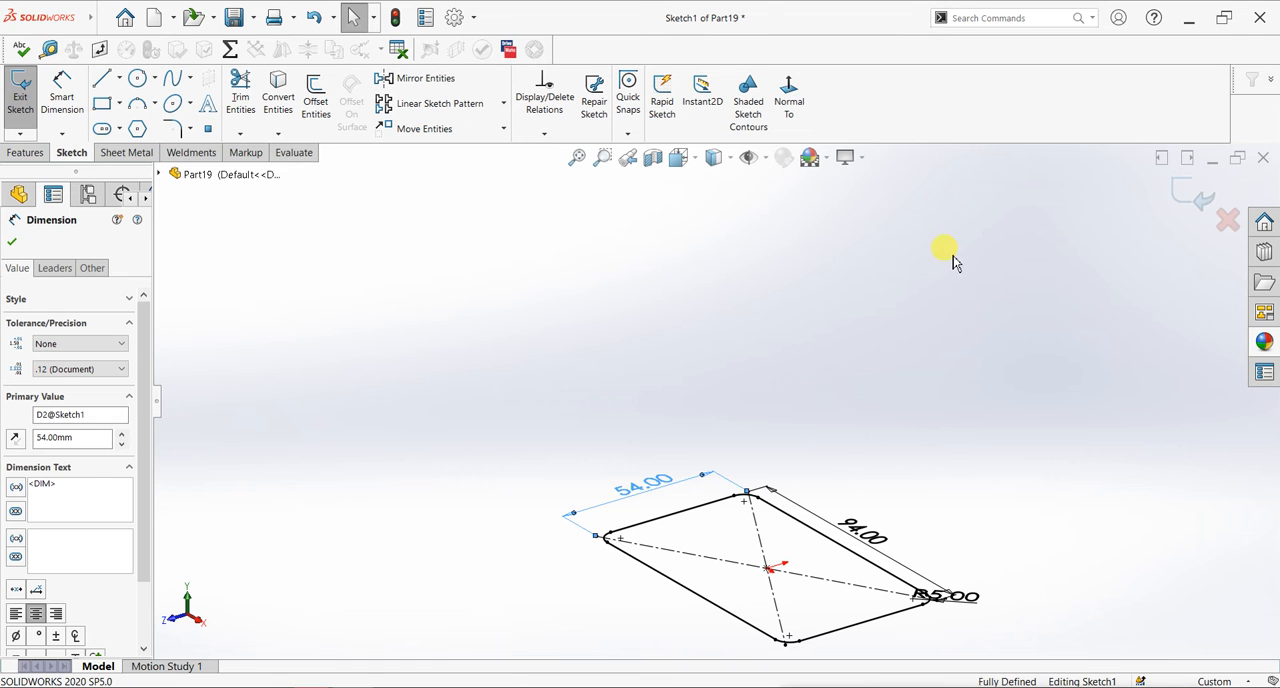
pyautogui.moveTo(935, 232)
pyautogui.mouseDown(button='middle')
pyautogui.moveTo(783, 380)
pyautogui.moveTo(763, 434)
pyautogui.moveTo(689, 349)
pyautogui.moveTo(670, 402)
pyautogui.mouseUp(button='middle')
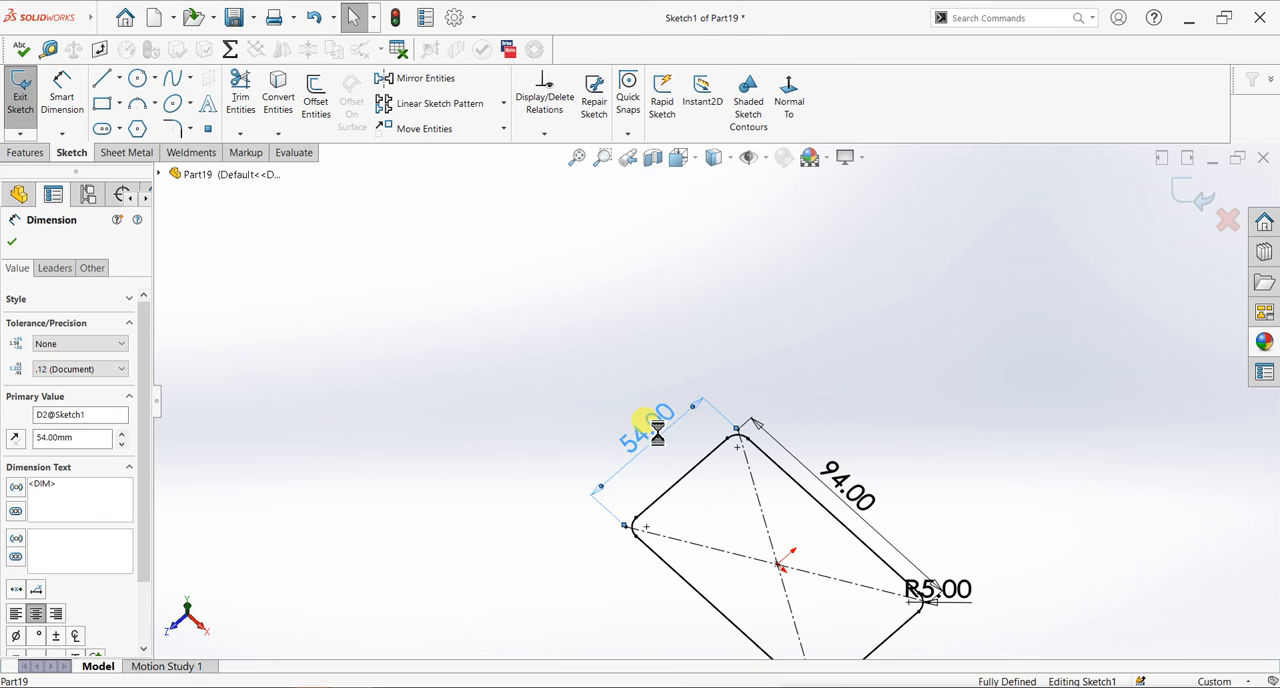
pyautogui.doubleClick(657, 432)
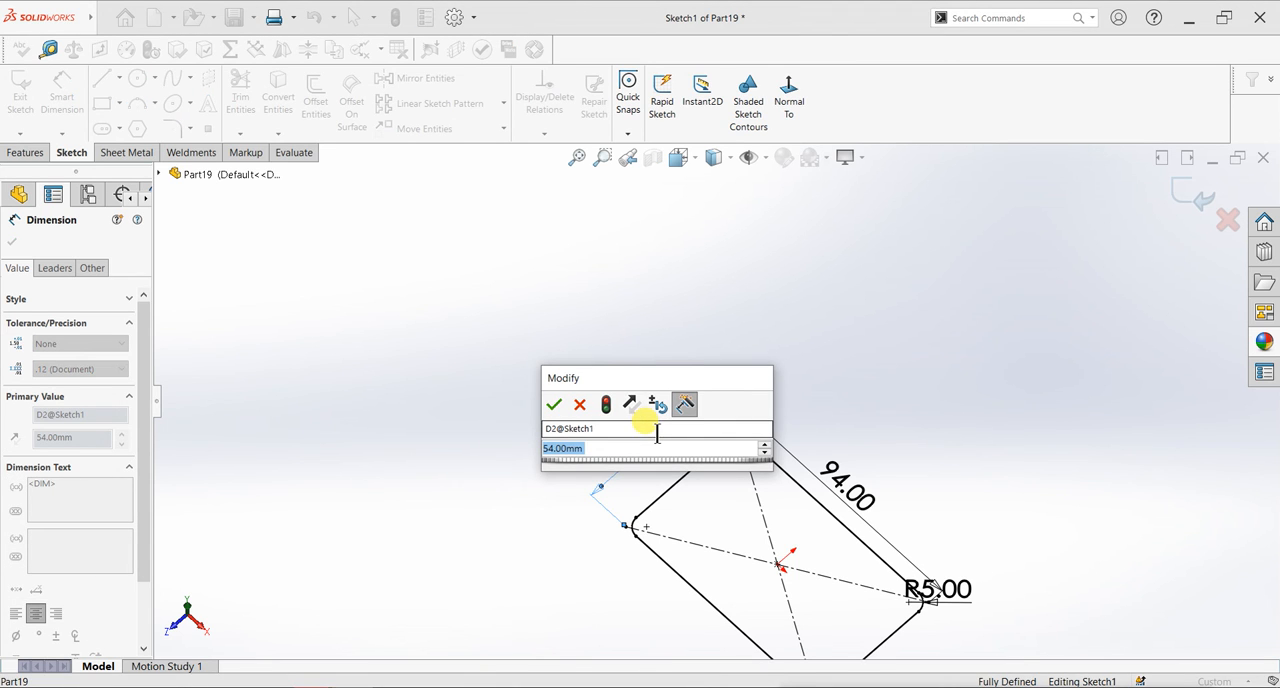
pyautogui.write('54')
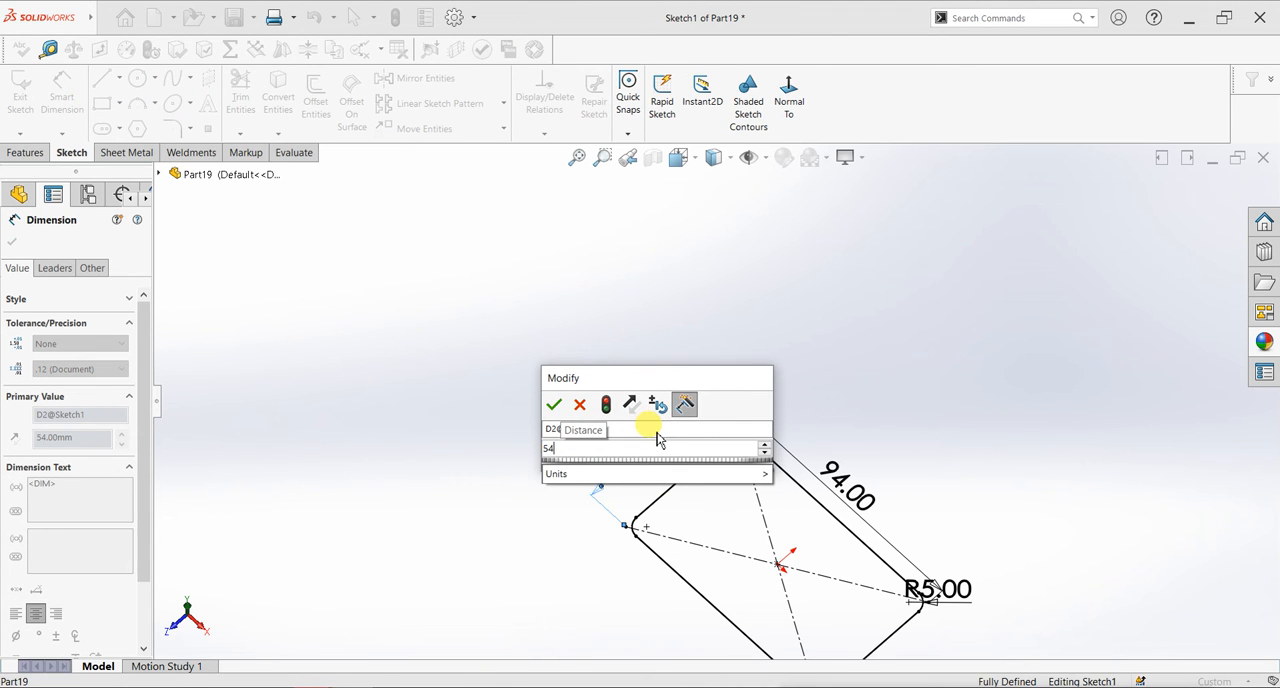
pyautogui.write('+')
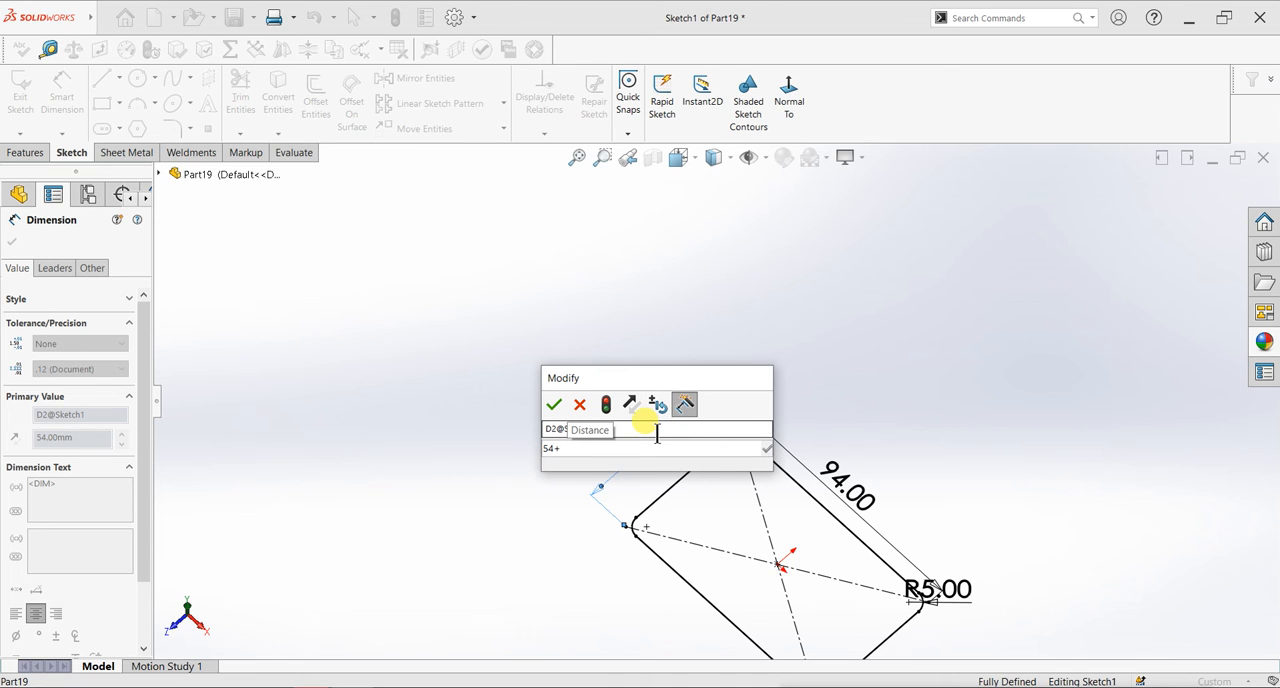
pyautogui.write('8+8')
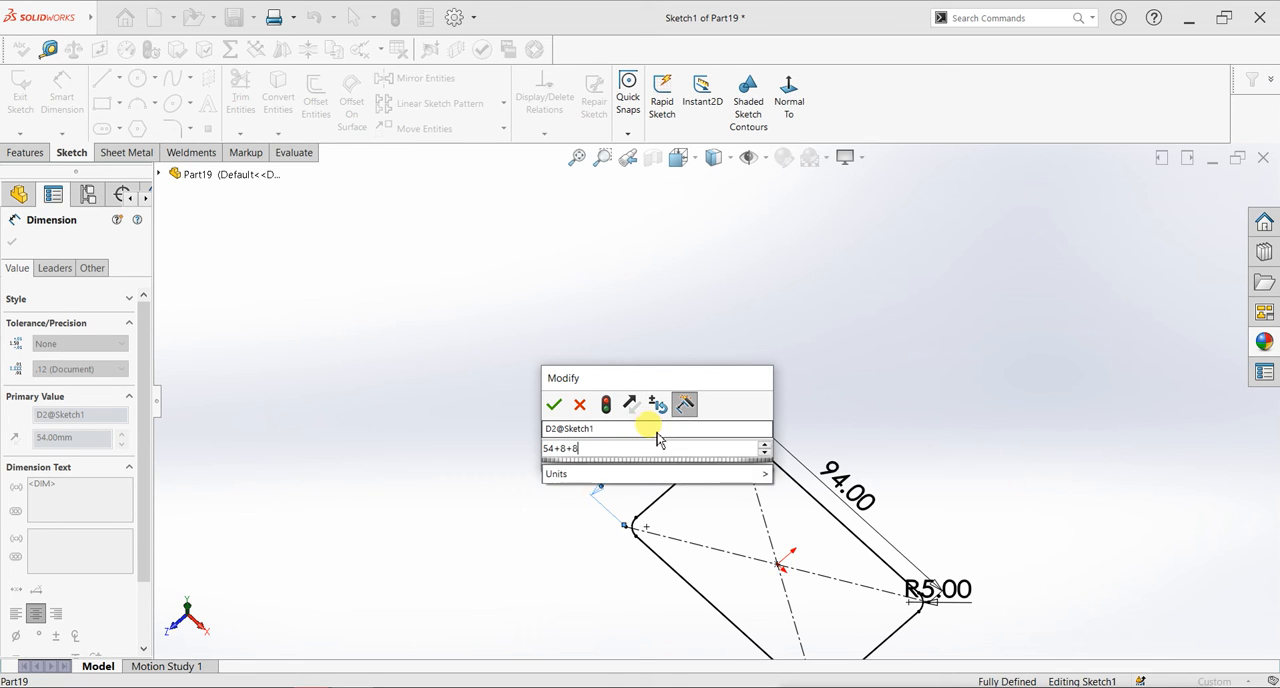
pyautogui.press('Return')
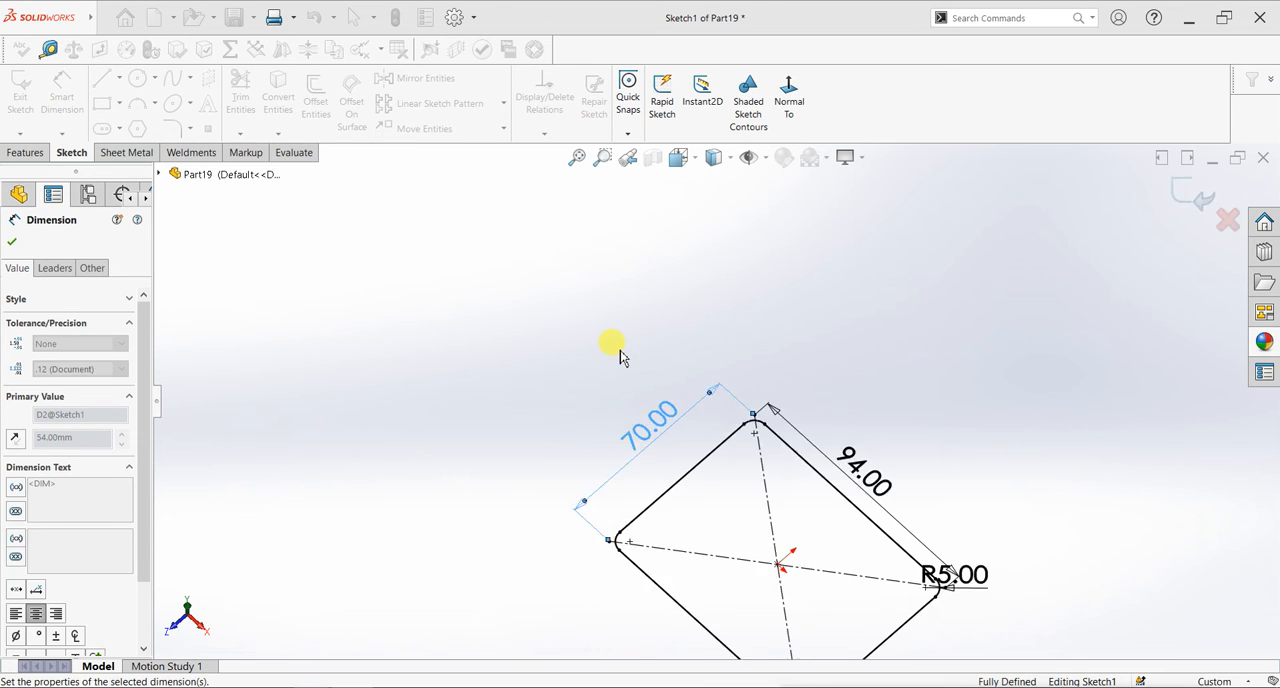
pyautogui.click(1189, 198)
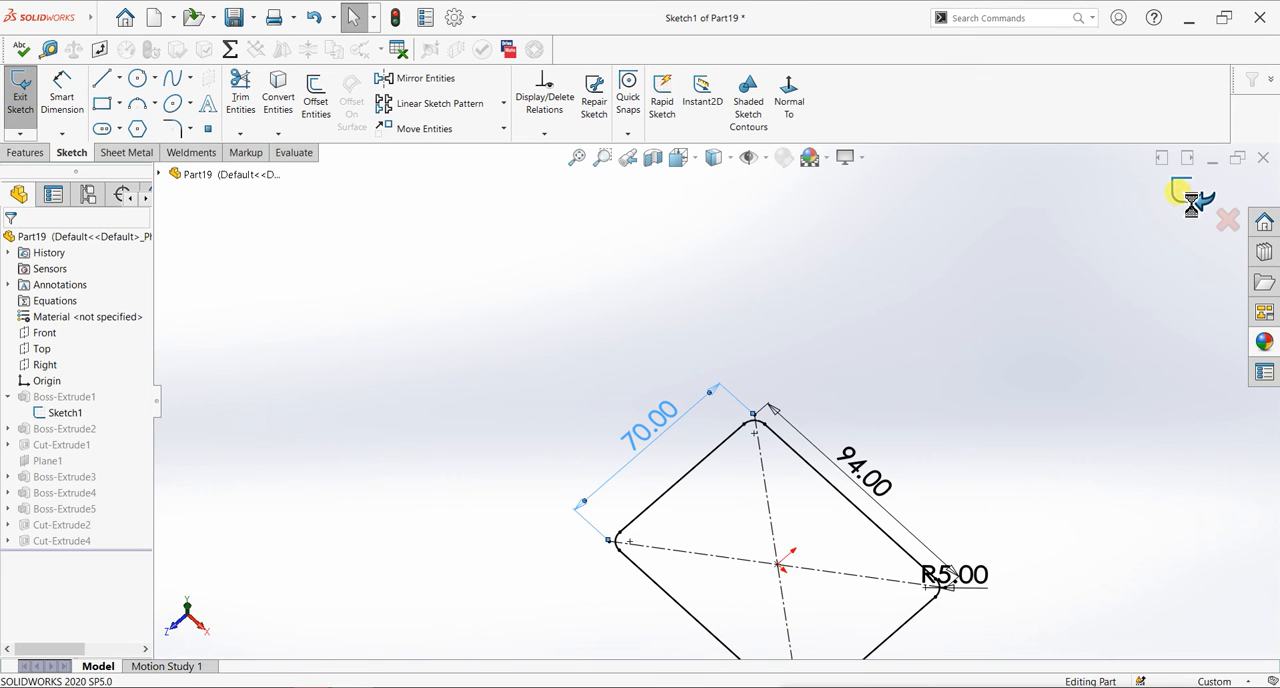
# - Start a new sketch on Plane1 viewed face-on and convert the clamp's lower outer arc into sketch geometry
pyautogui.scroll(2, 937, 438)
pyautogui.moveTo(899, 511)
pyautogui.mouseDown(button='middle')
pyautogui.moveTo(854, 348)
pyautogui.moveTo(856, 415)
pyautogui.mouseUp(button='middle')
pyautogui.scroll(-2, 828, 493)
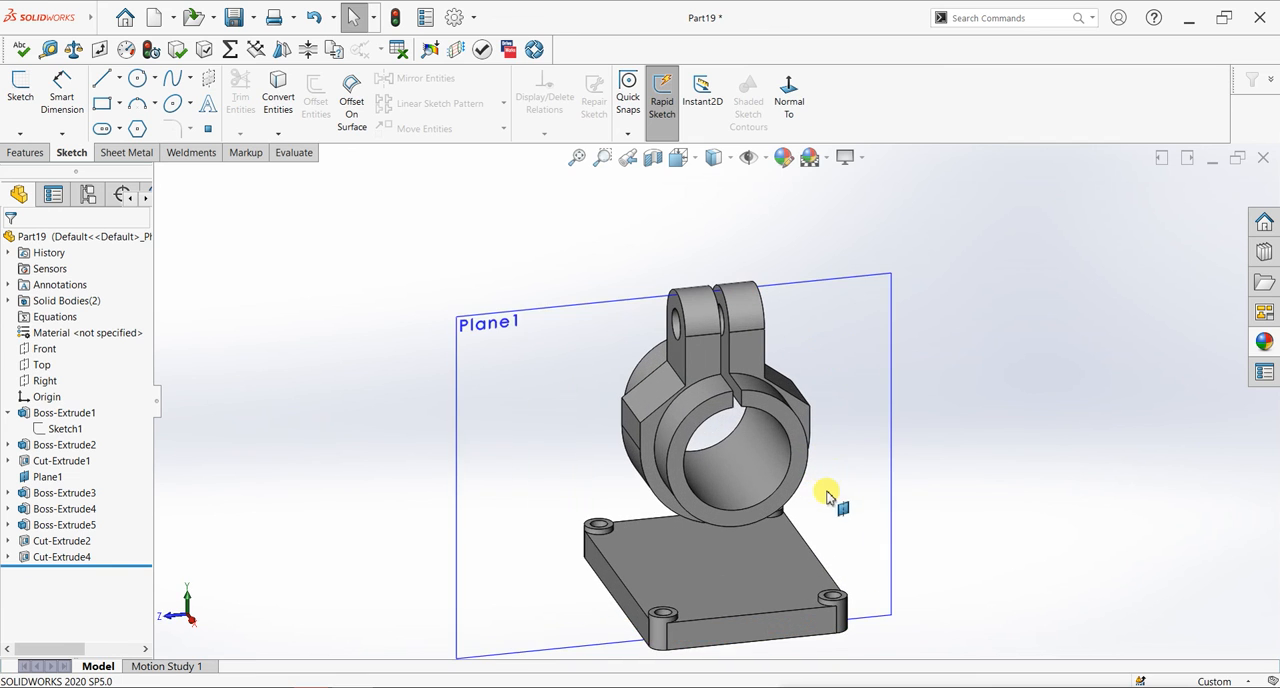
pyautogui.click(518, 522)
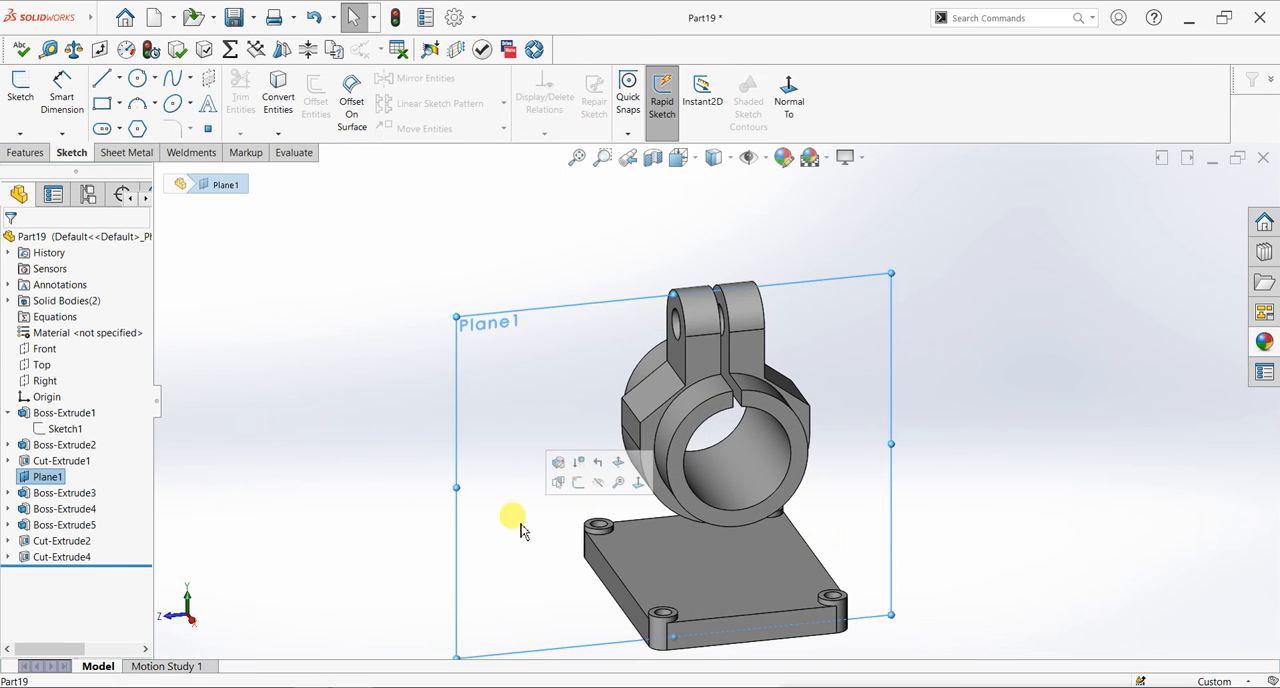
pyautogui.hotkey('ctrl', '8')
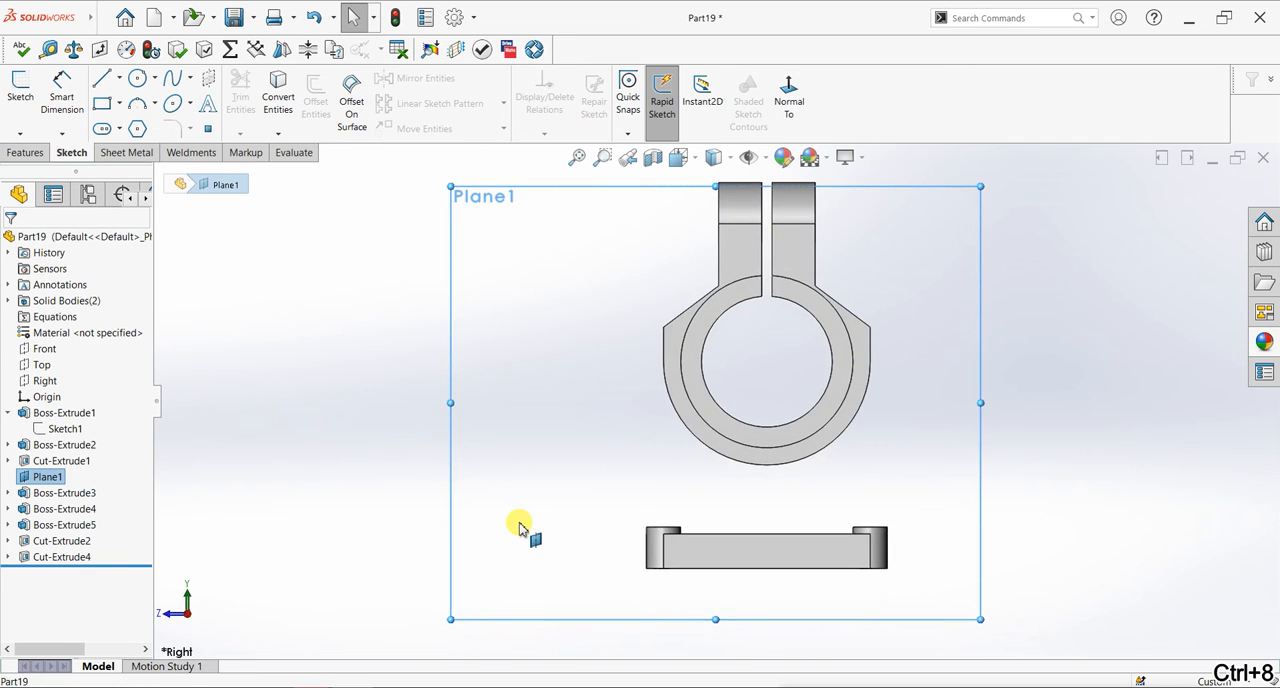
pyautogui.click(20, 88)
pyautogui.click(279, 108)
pyautogui.click(737, 465)
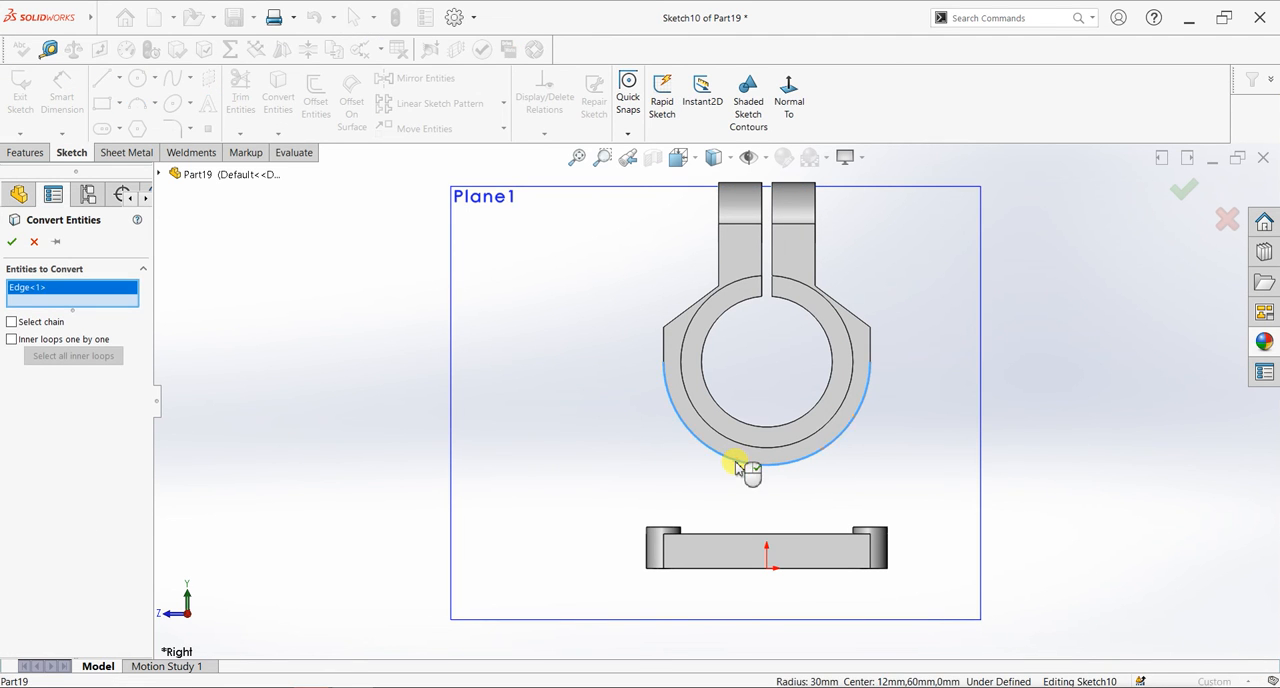
pyautogui.click(12, 242)
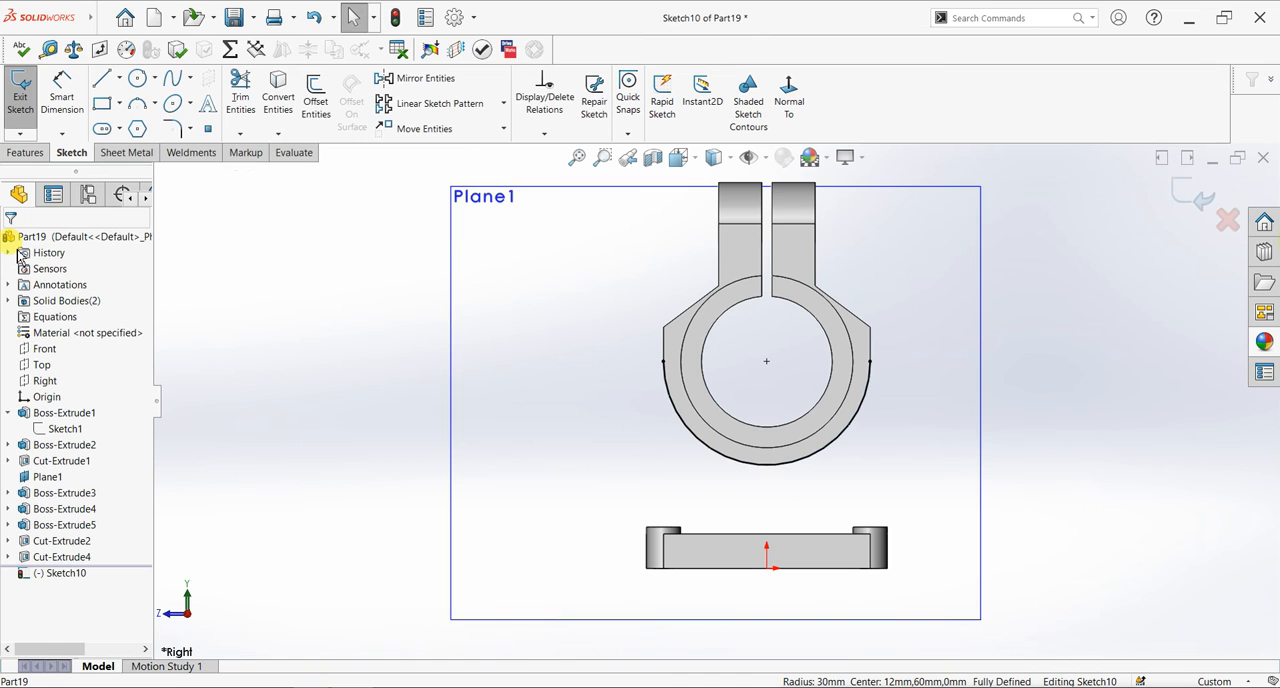
# - Draw a vertical centerline from the bore's centre down to the origin
pyautogui.click(118, 78)
pyautogui.click(110, 112)
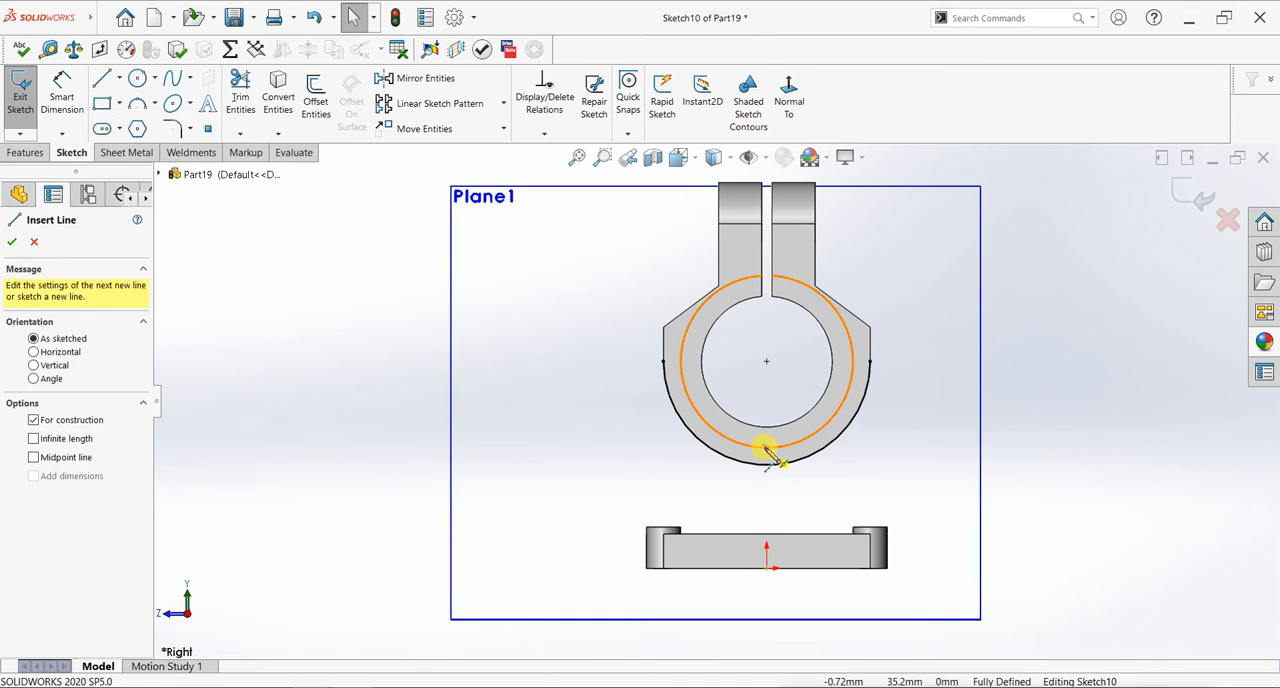
pyautogui.click(767, 361)
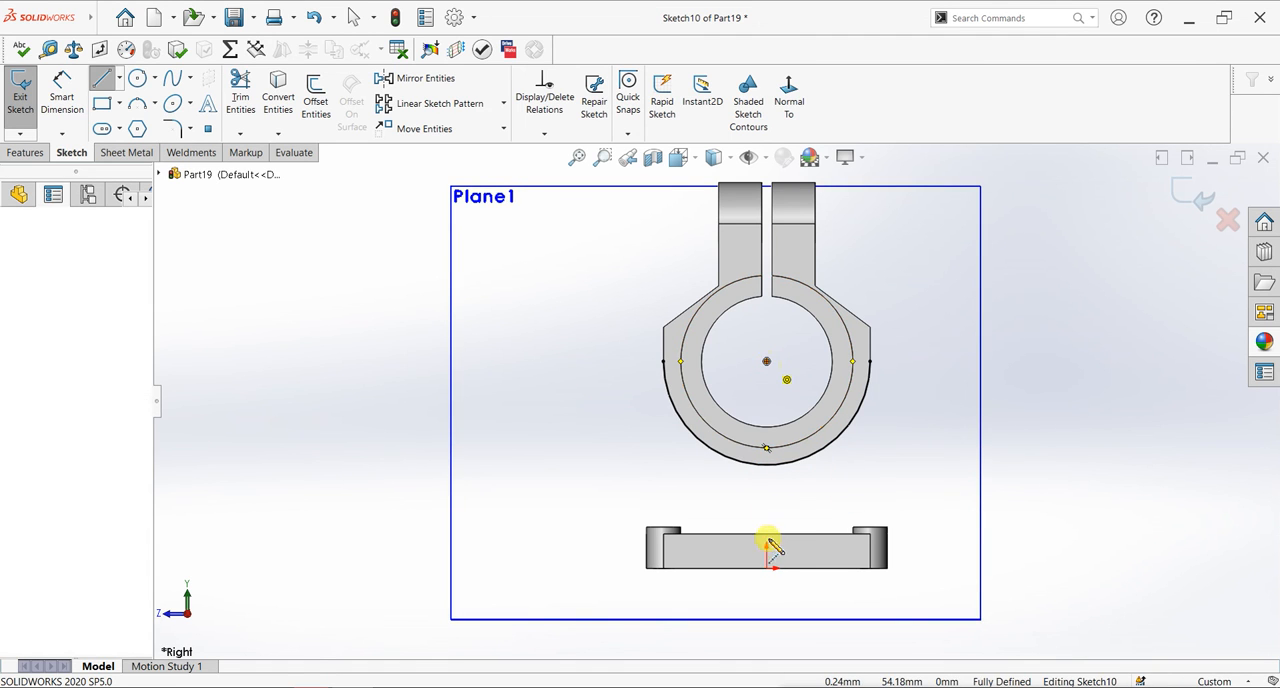
pyautogui.click(767, 566)
pyautogui.rightClick(1072, 390)
pyautogui.press('Escape')
pyautogui.press('Escape')
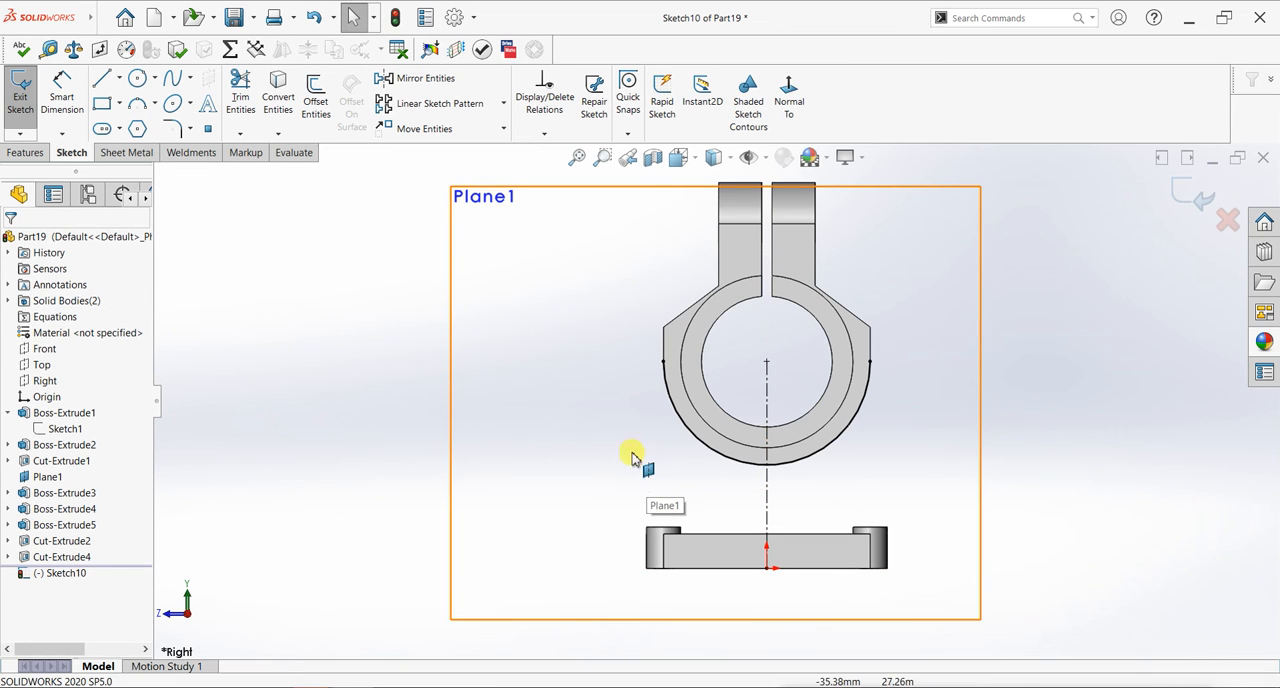
# - Sketch connected lines: about 12 mm vertically down from the arc, sloping to the plate's upper left corner, and along its top edge to the centerline
pyautogui.click(101, 78)
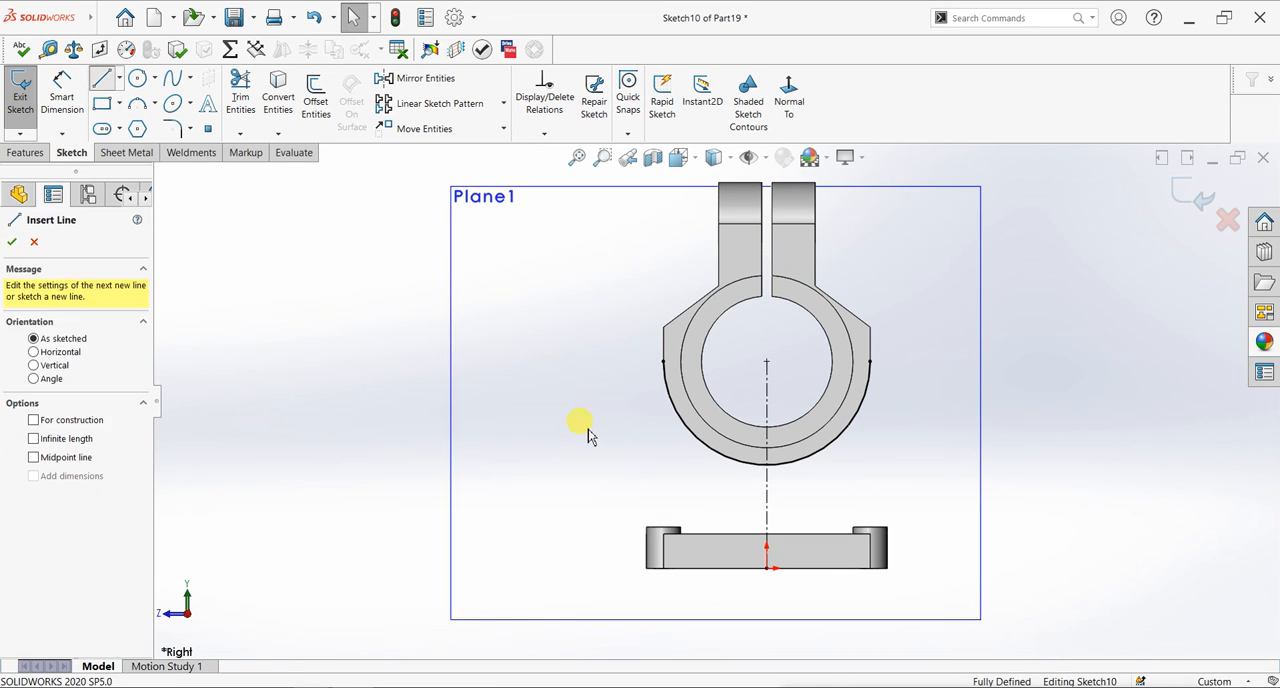
pyautogui.click(704, 445)
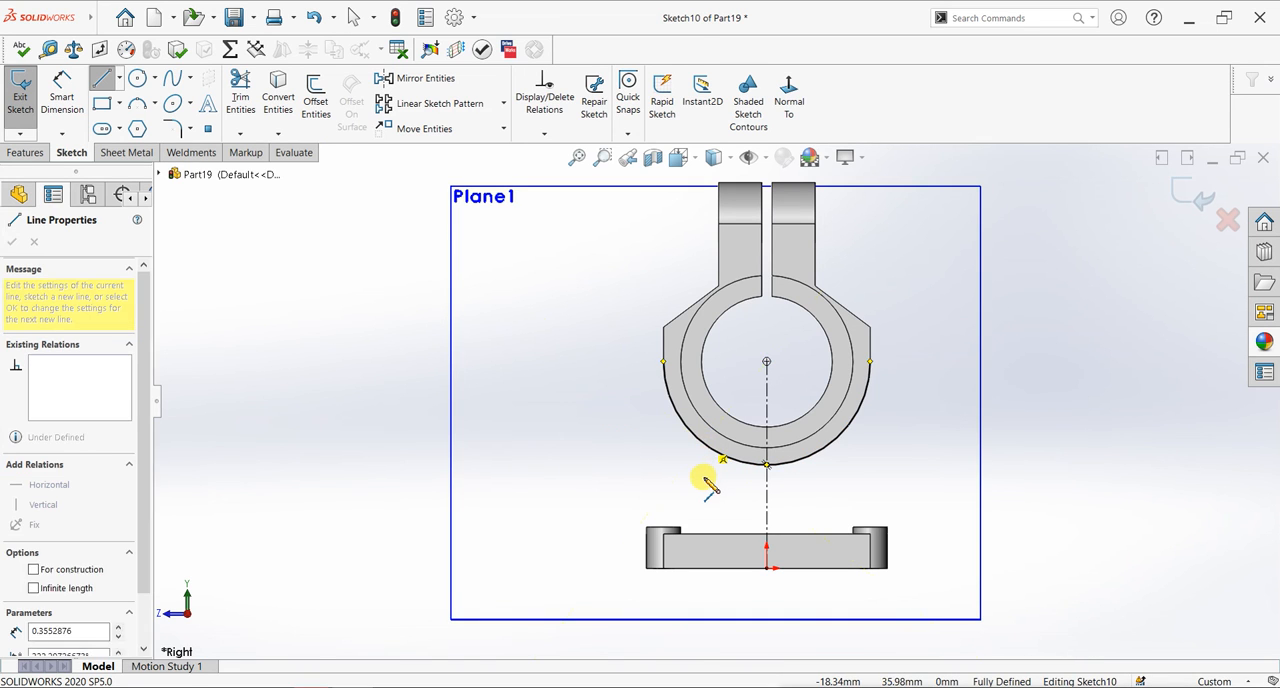
pyautogui.click(704, 484)
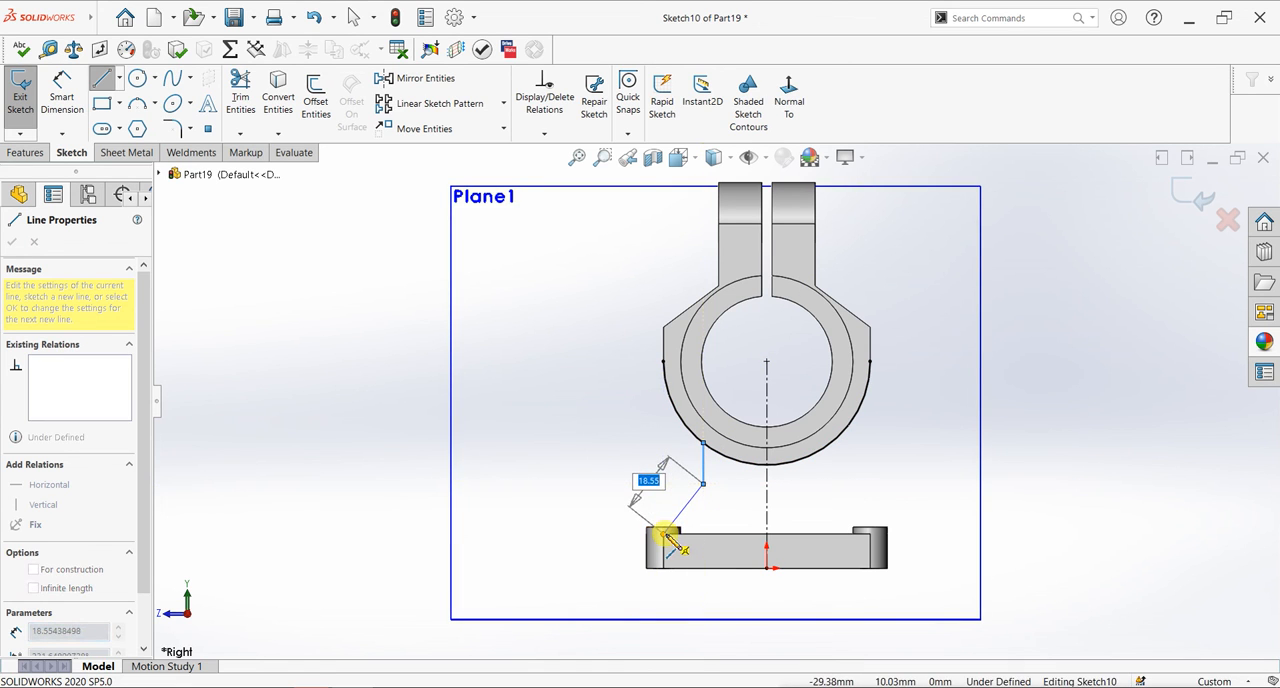
pyautogui.click(664, 533)
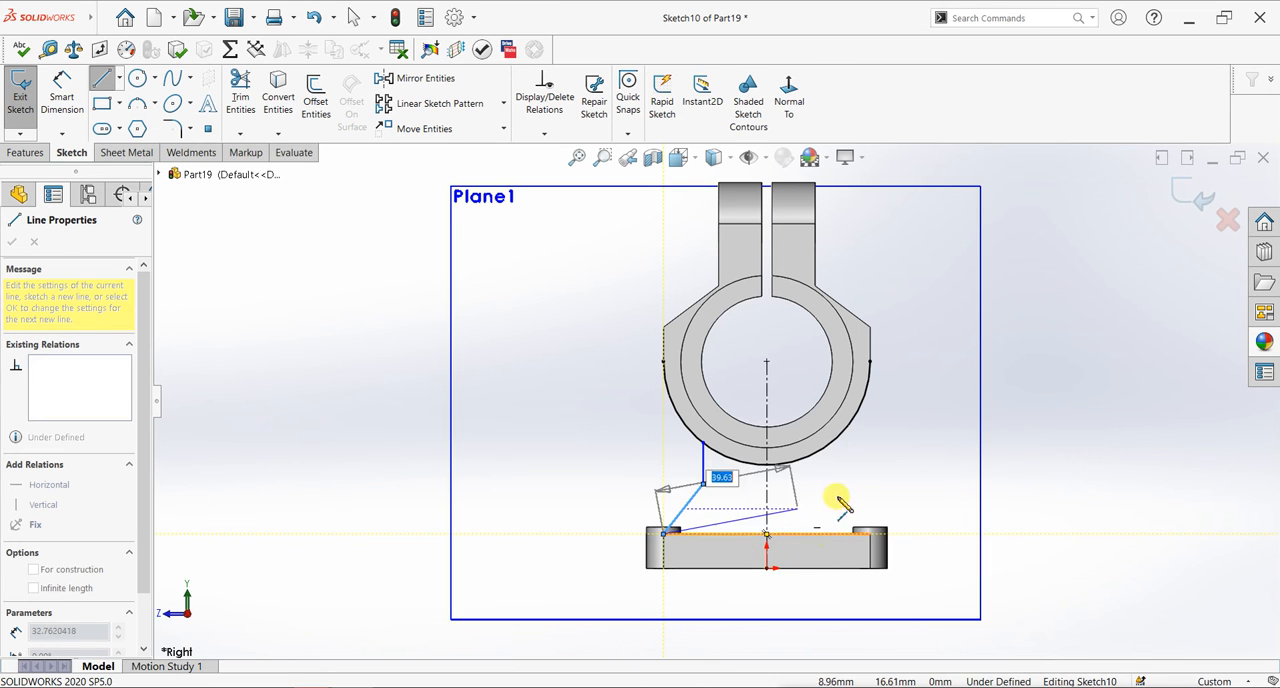
pyautogui.click(766, 534)
pyautogui.rightClick(1014, 414)
pyautogui.click(908, 448)
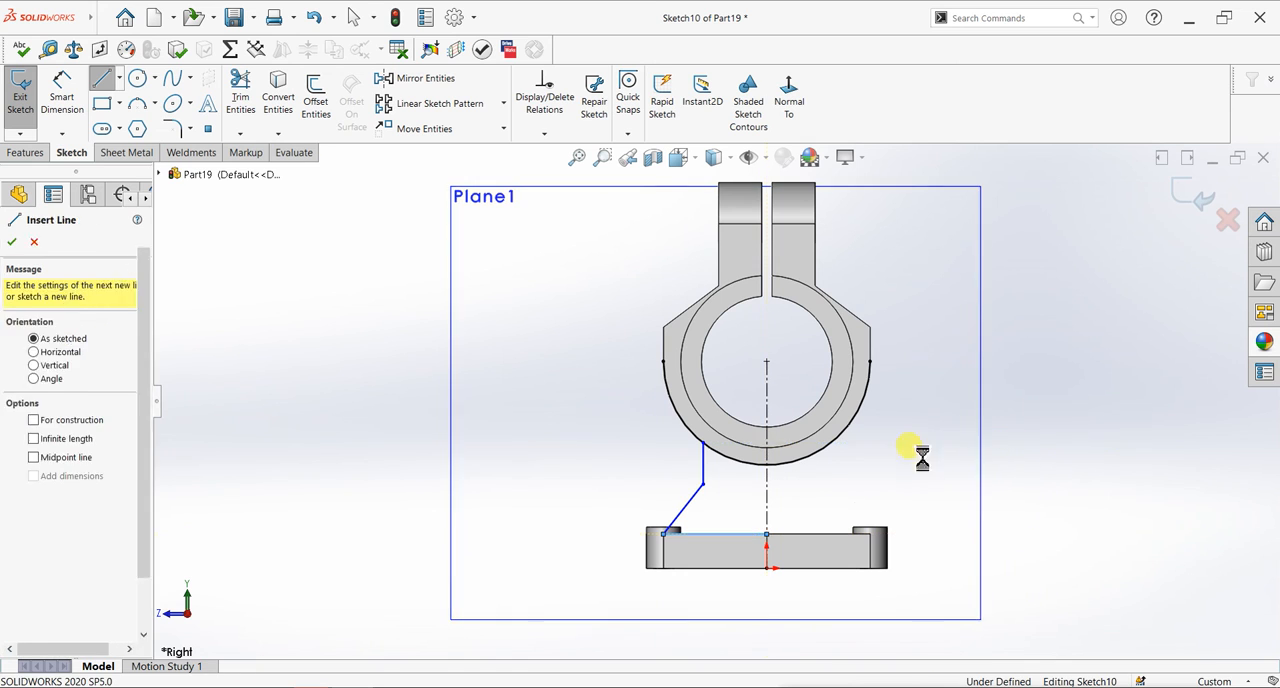
# - Try trimming the converted arc outside the vertical line and undo the trim
pyautogui.click(241, 95)
pyautogui.moveTo(711, 403); pyautogui.dragTo(640, 440)
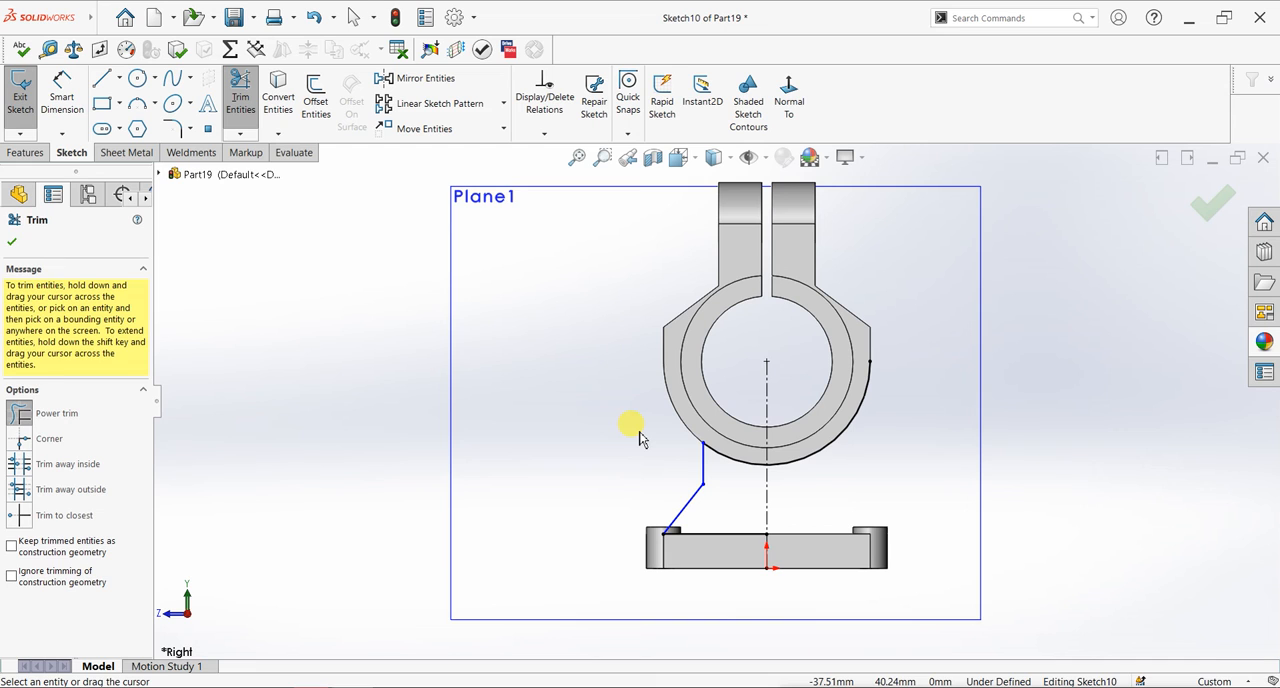
pyautogui.hotkey('ctrl', 'z')
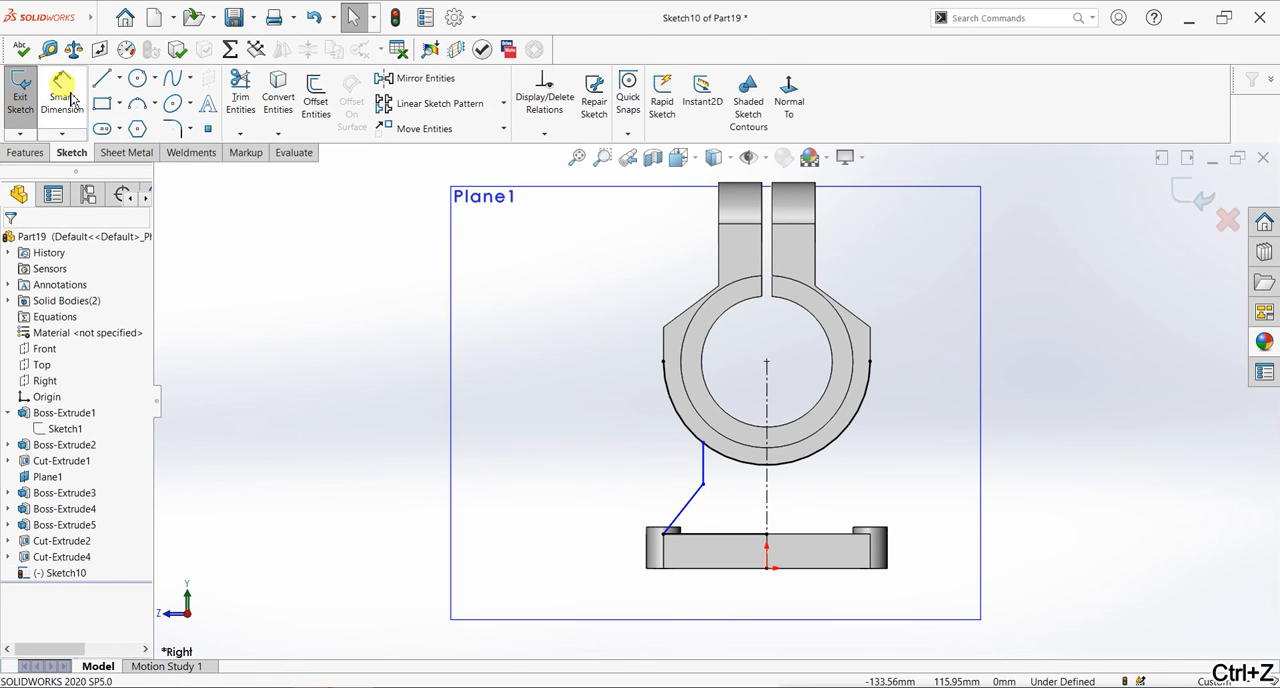
# - Dimension the short vertical line as a doubled distance of 38 mm about the centerline
pyautogui.click(70, 97)
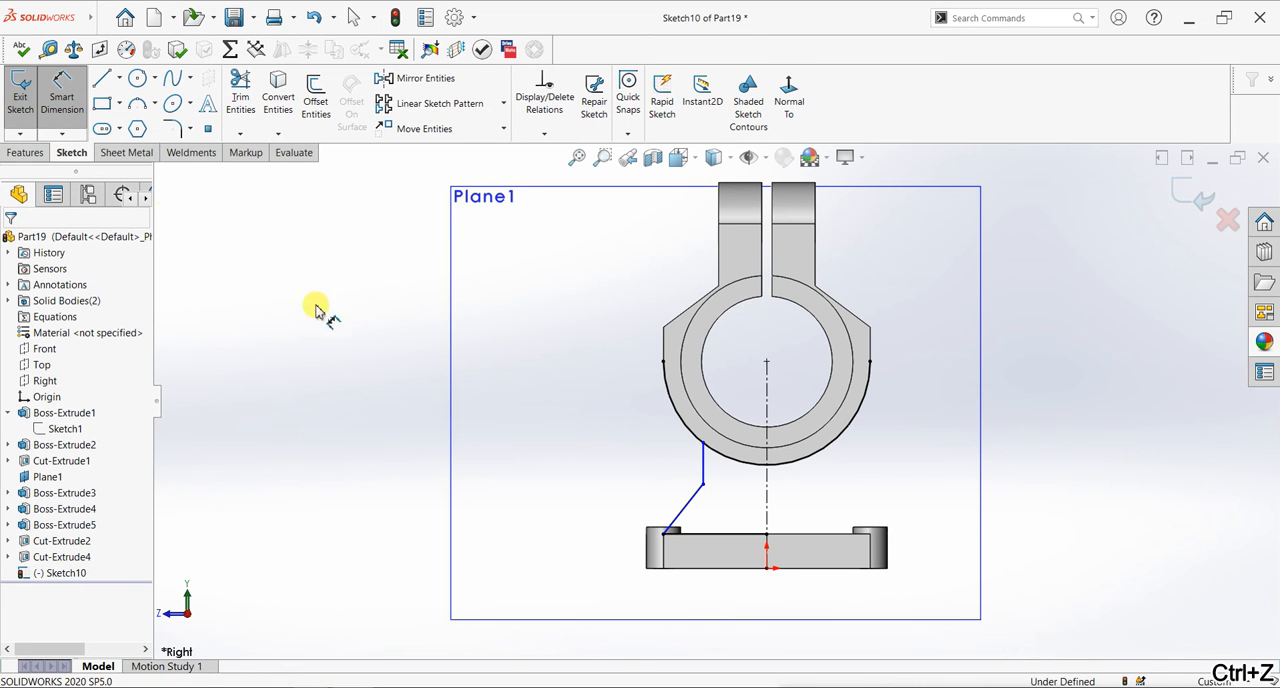
pyautogui.click(704, 468)
pyautogui.click(768, 480)
pyautogui.click(860, 474)
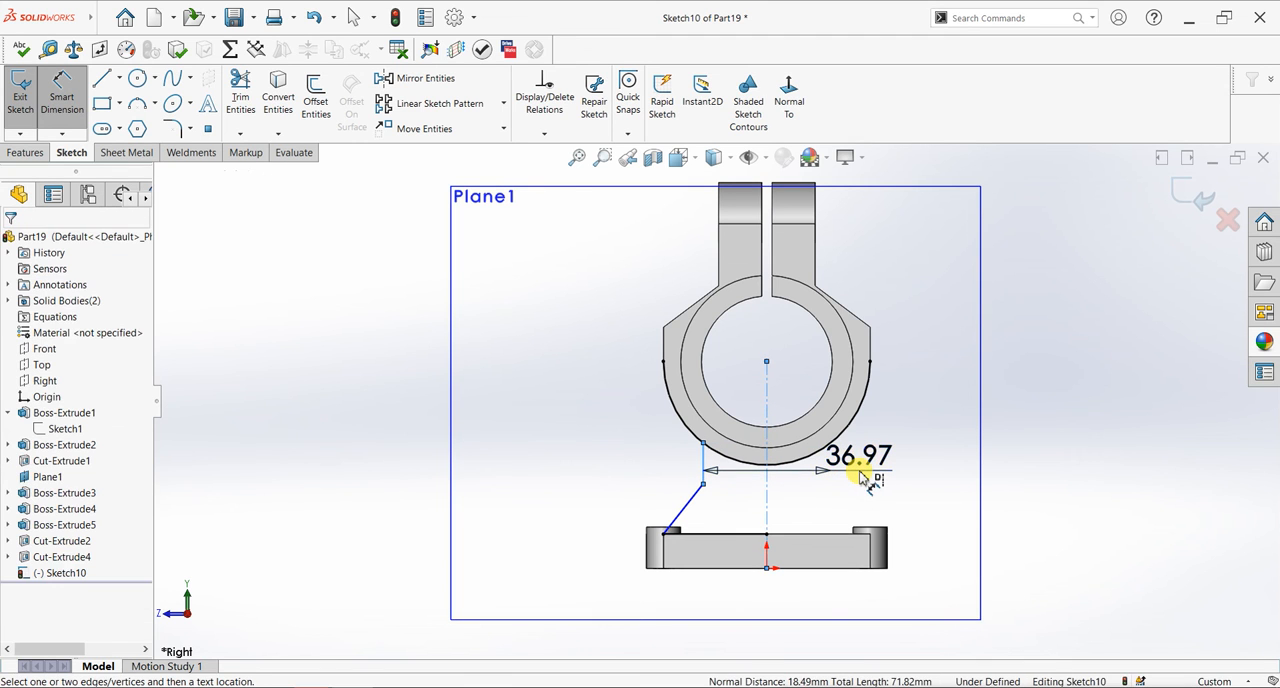
pyautogui.click(862, 476)
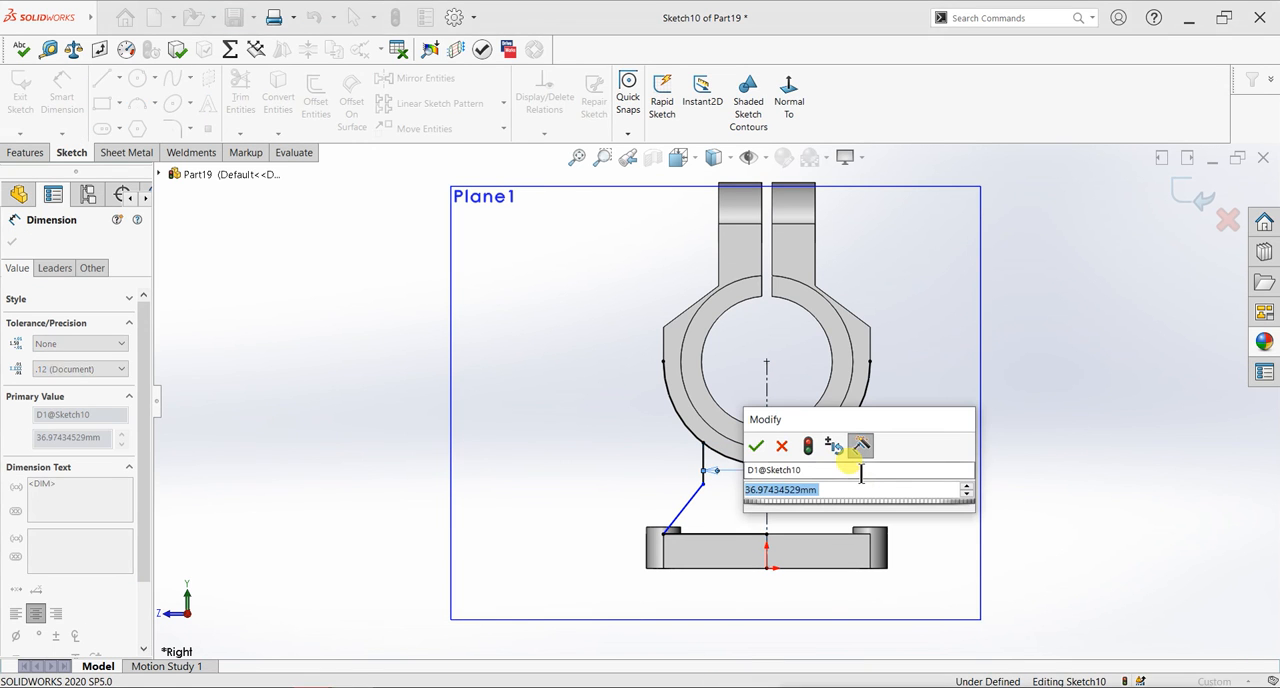
pyautogui.write('30')
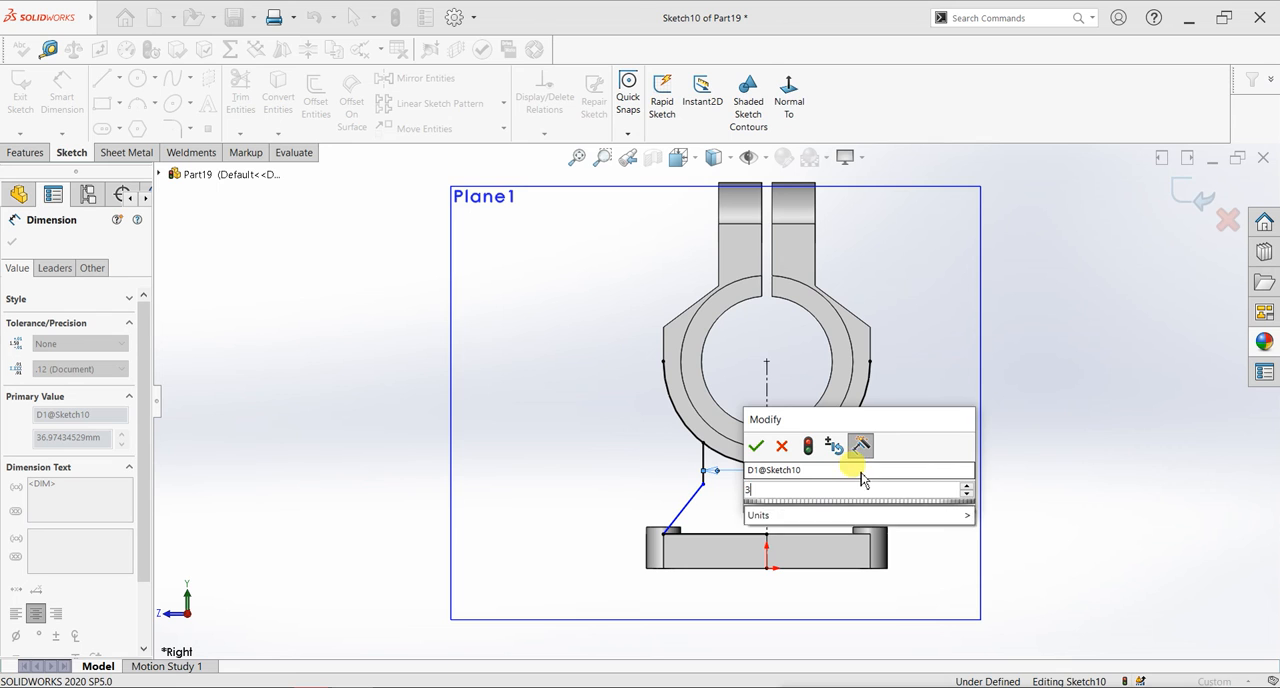
pyautogui.press('Return')
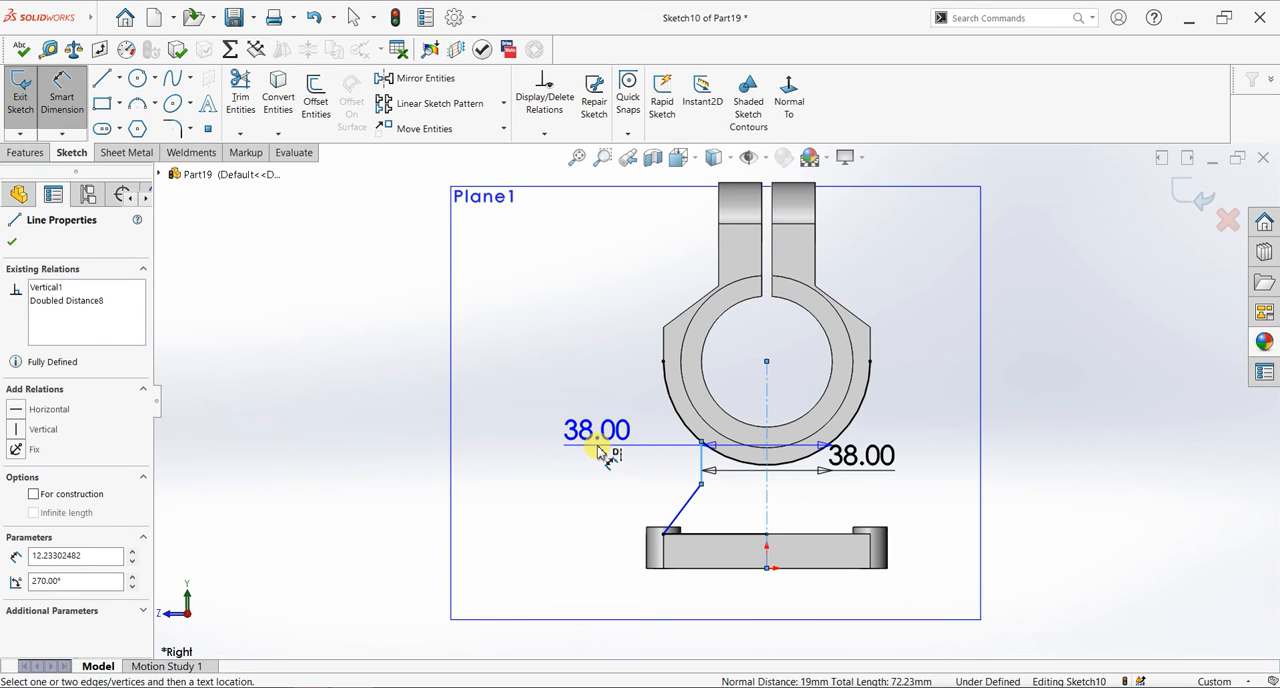
pyautogui.press('Escape')
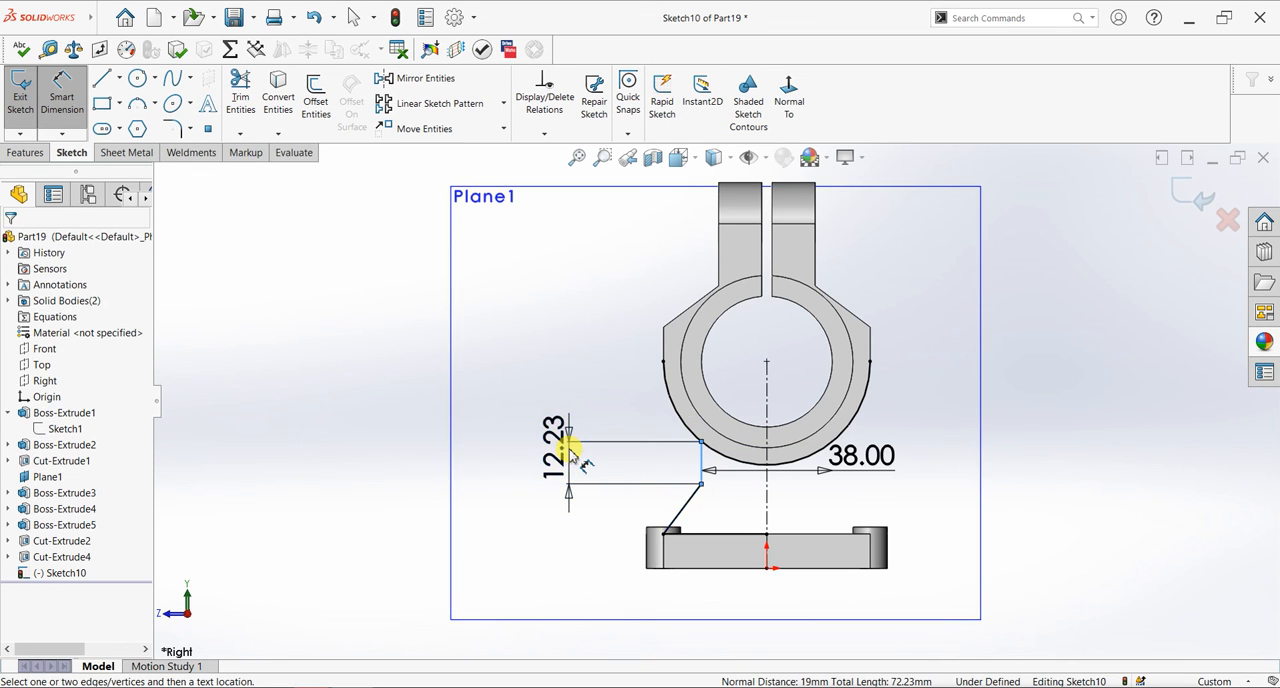
# - Dimension the short vertical line below the arc as 12 mm long
pyautogui.click(570, 452)
pyautogui.write('12')
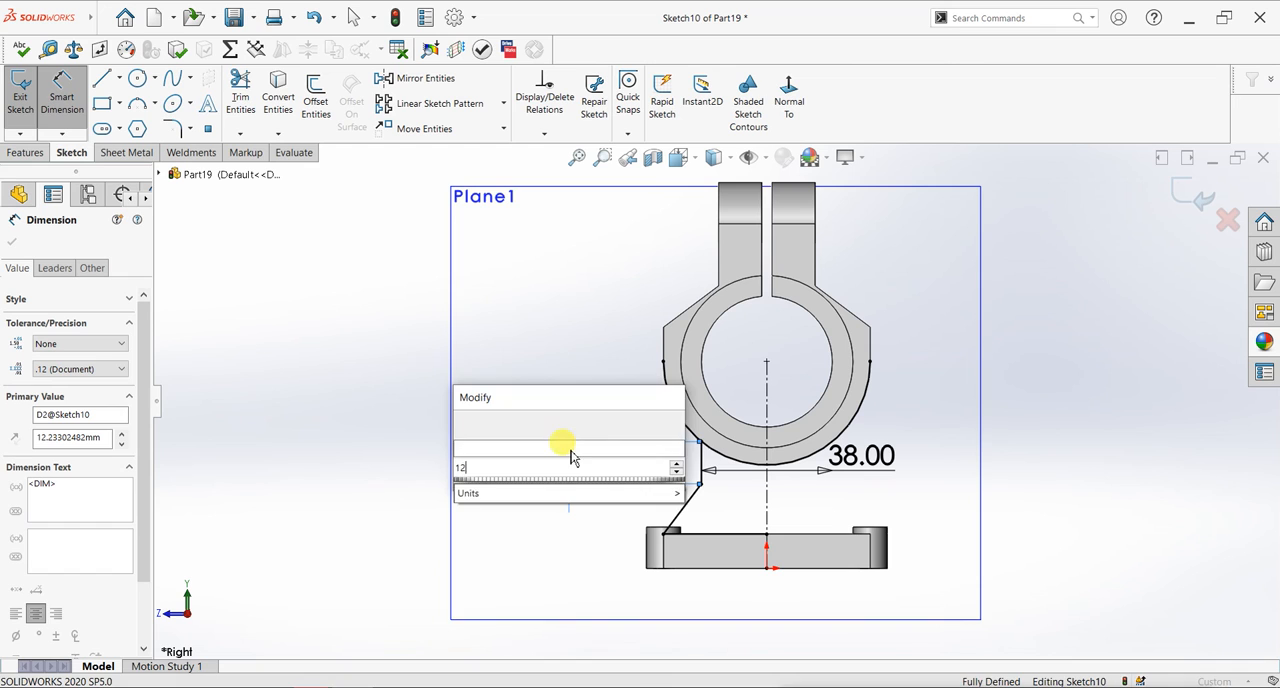
pyautogui.press('Return')
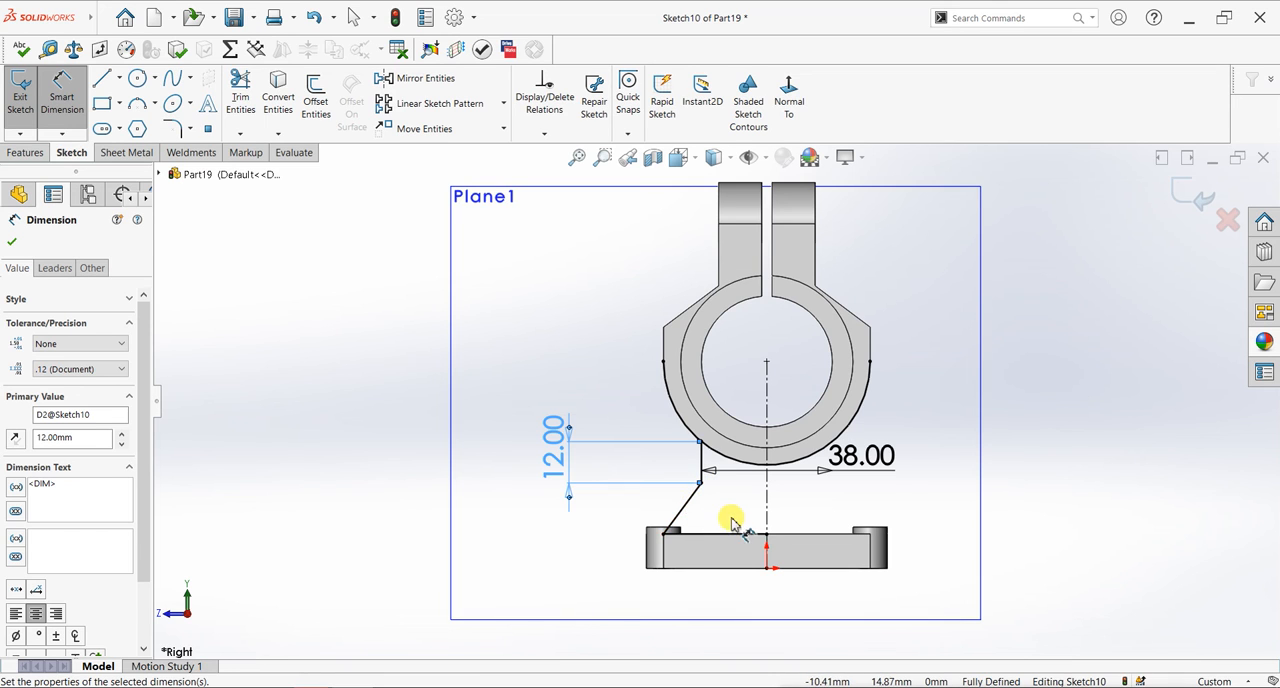
pyautogui.click(12, 243)
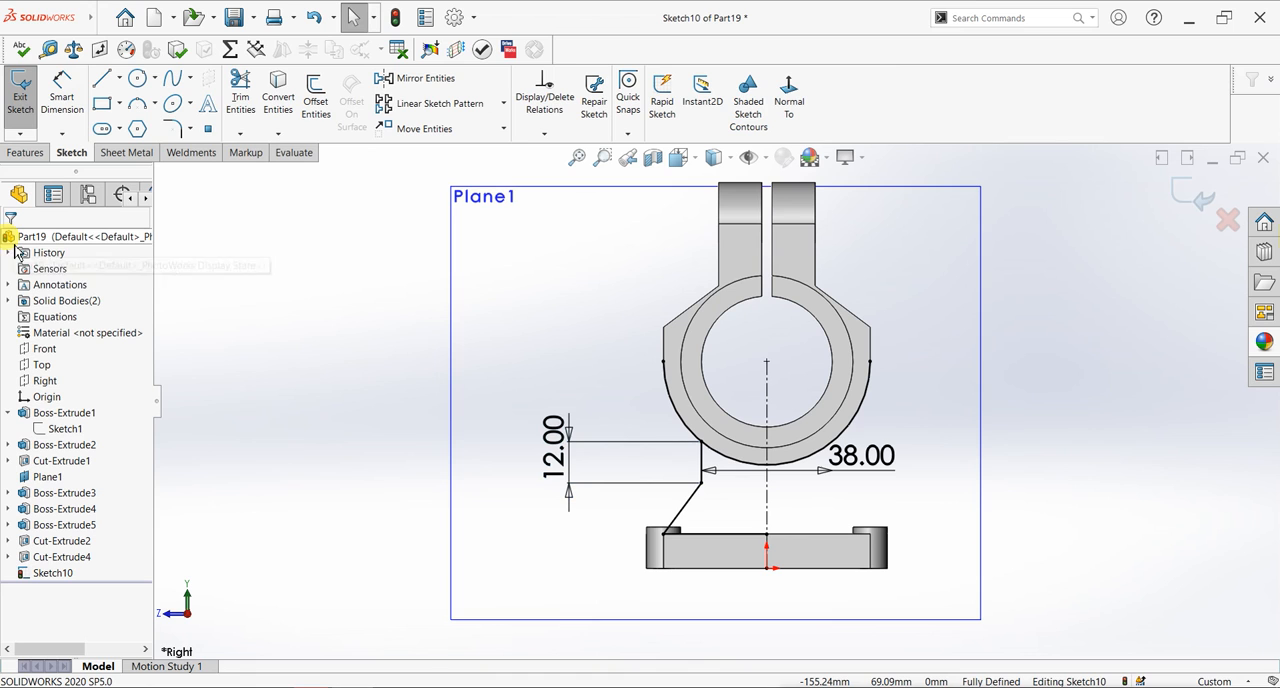
# - Mirror the short vertical line, the sloping line and the plate-edge line about the vertical centerline
pyautogui.click(386, 79)
pyautogui.click(703, 462)
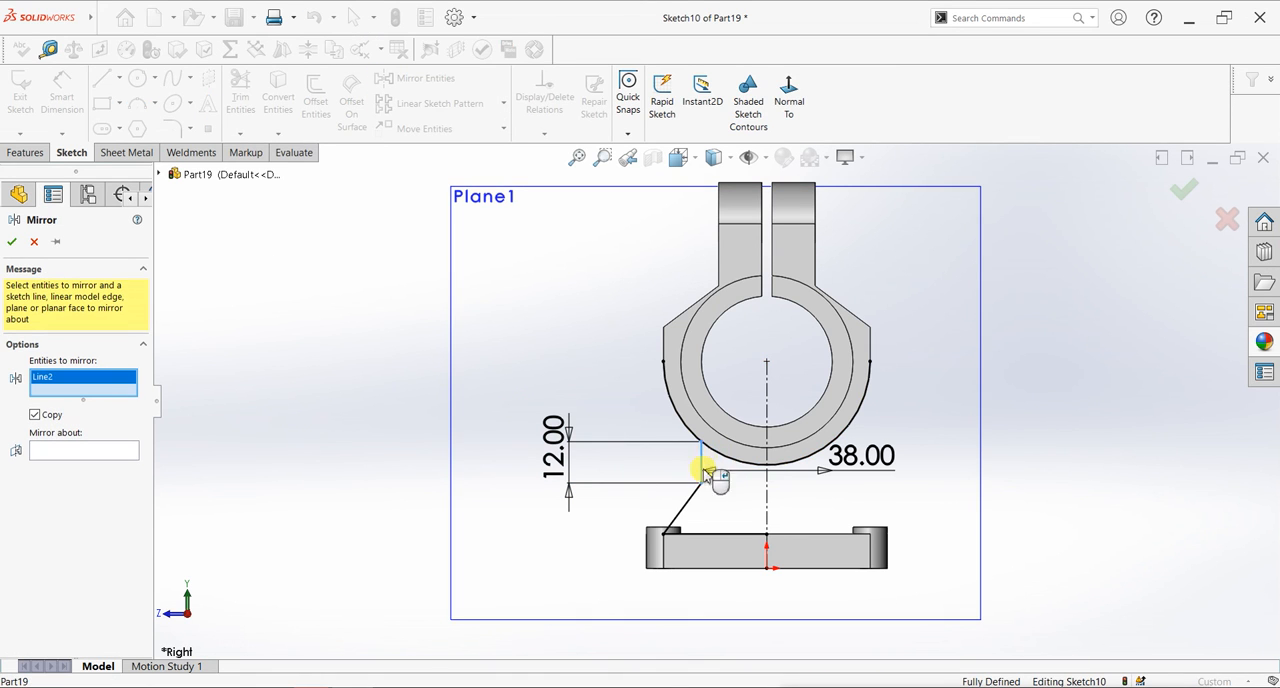
pyautogui.click(689, 494)
pyautogui.click(735, 541)
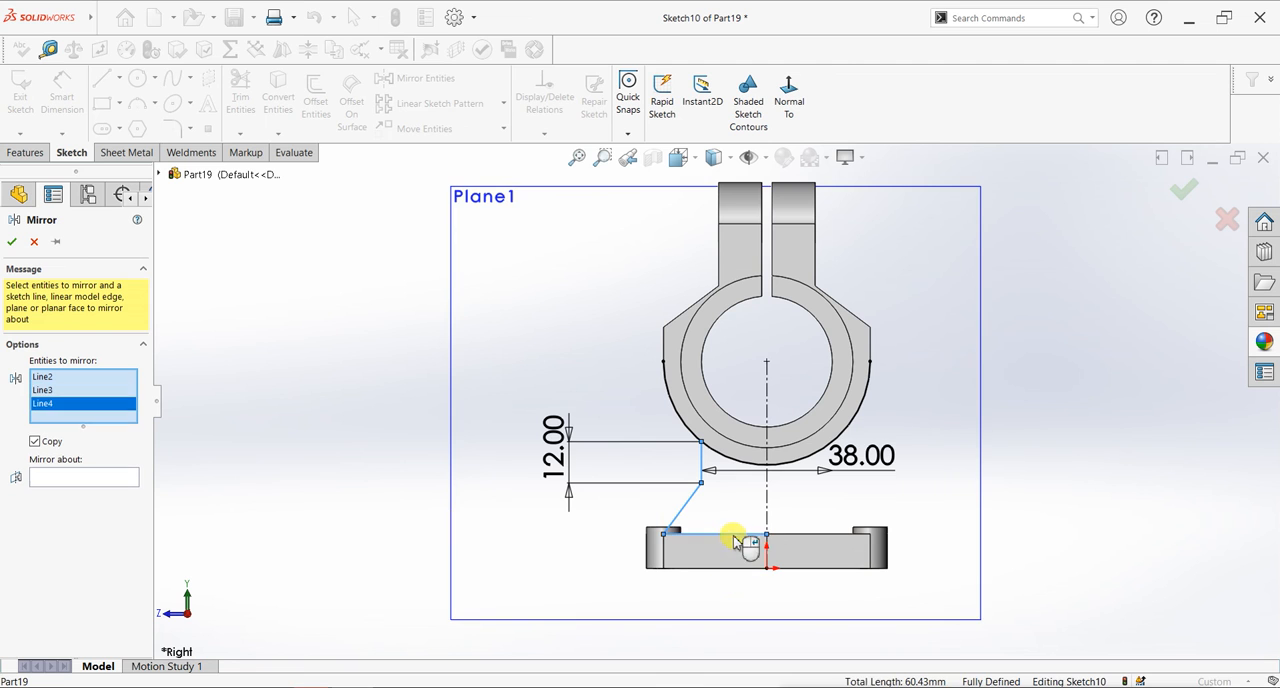
pyautogui.click(100, 478)
pyautogui.click(767, 485)
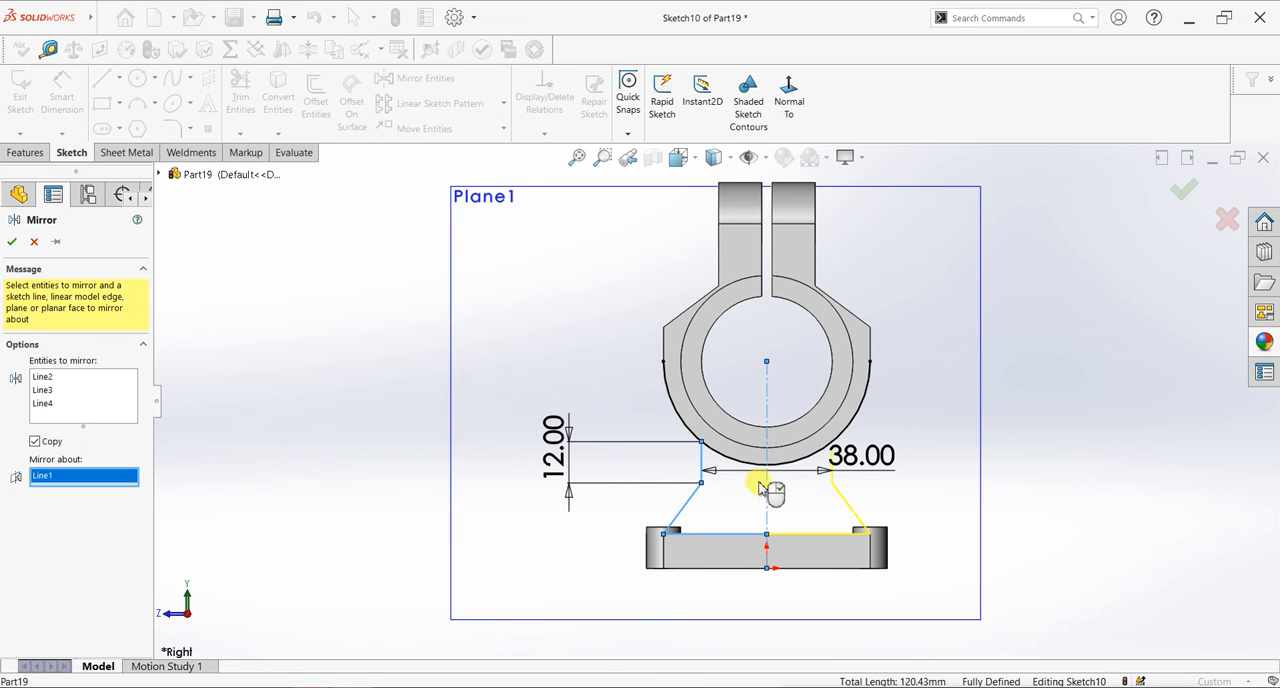
pyautogui.click(12, 241)
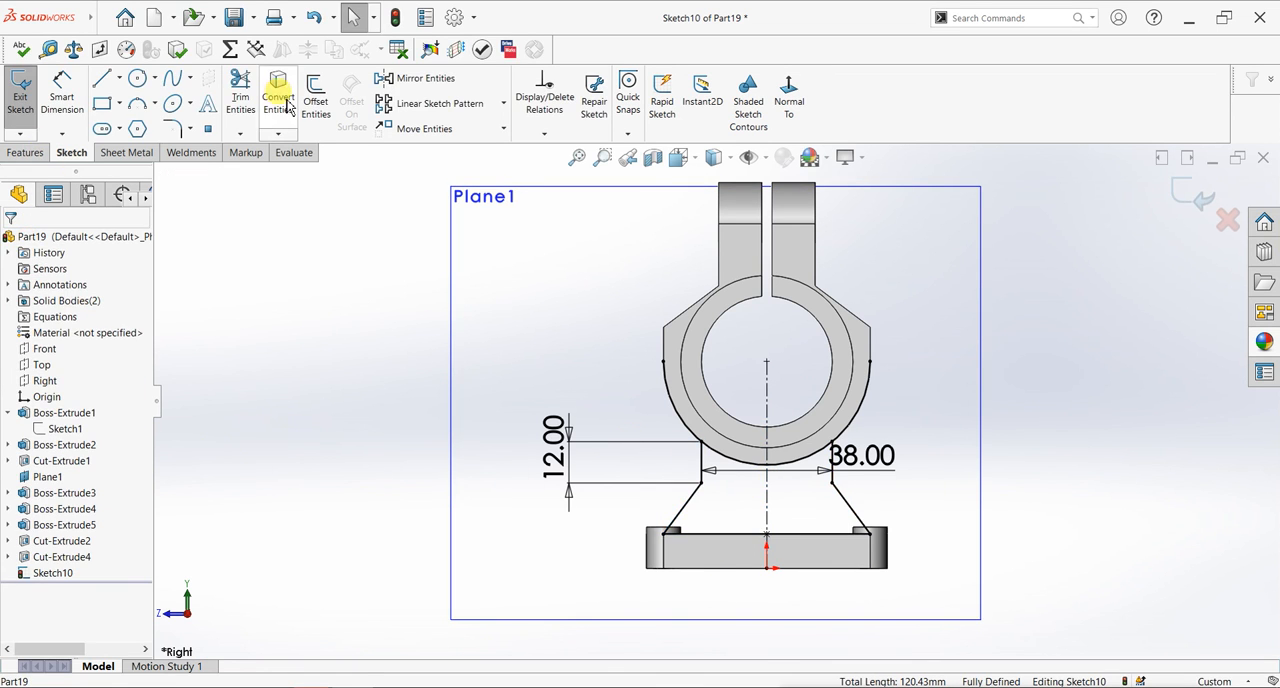
# - Trim away the converted arc portions that lie outside the two short vertical lines
pyautogui.click(236, 100)
pyautogui.moveTo(648, 424); pyautogui.dragTo(872, 420)
pyautogui.scroll(1, 859, 418)
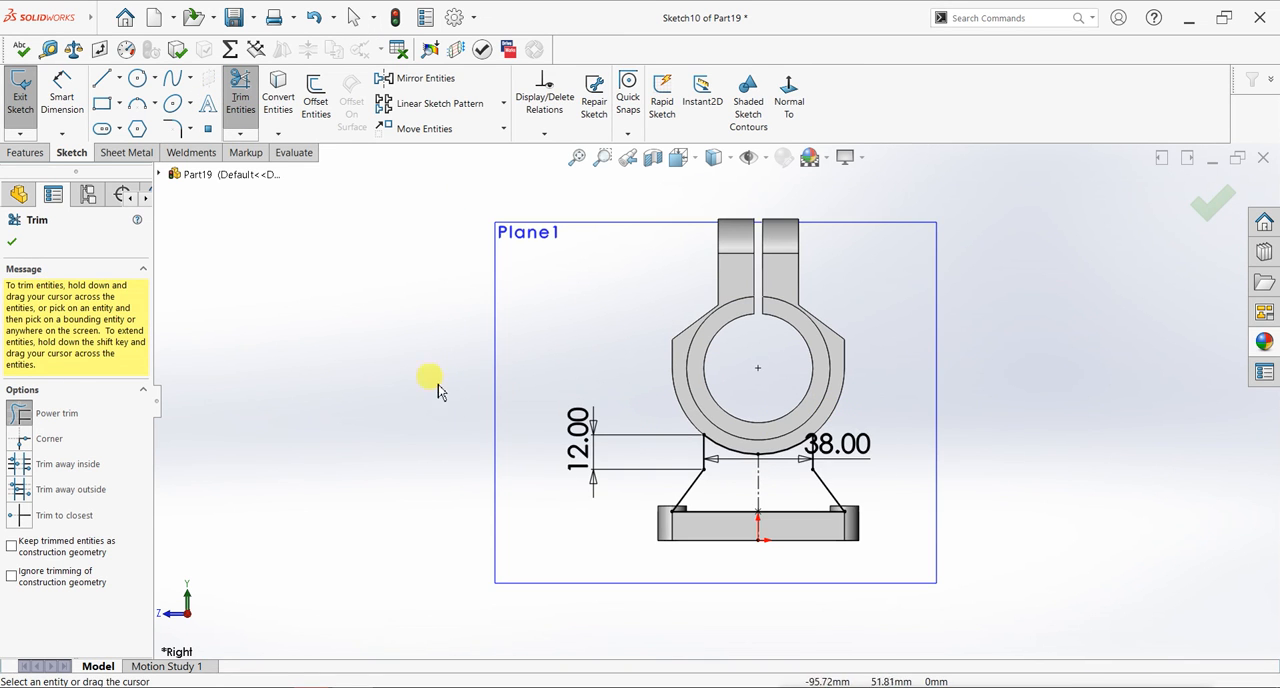
pyautogui.click(12, 241)
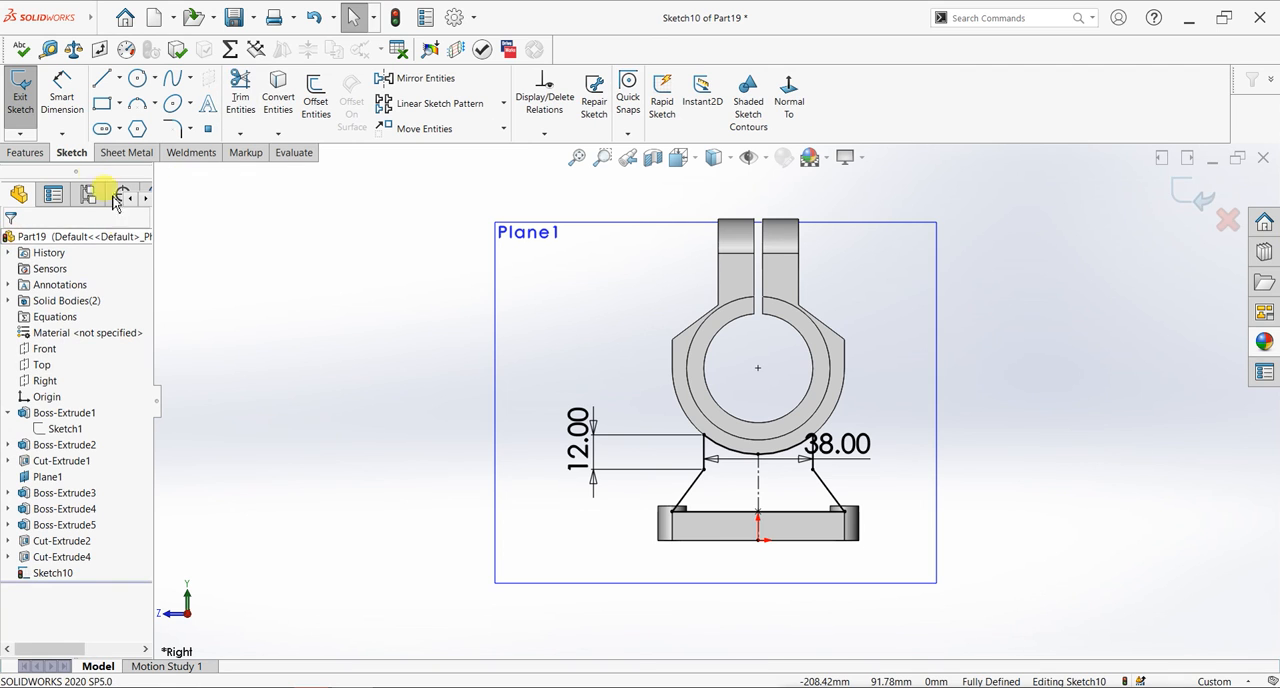
# - Extrude the support profile 10 mm with the Mid Plane end condition, merging it with the existing bodies
pyautogui.click(25, 152)
pyautogui.click(28, 122)
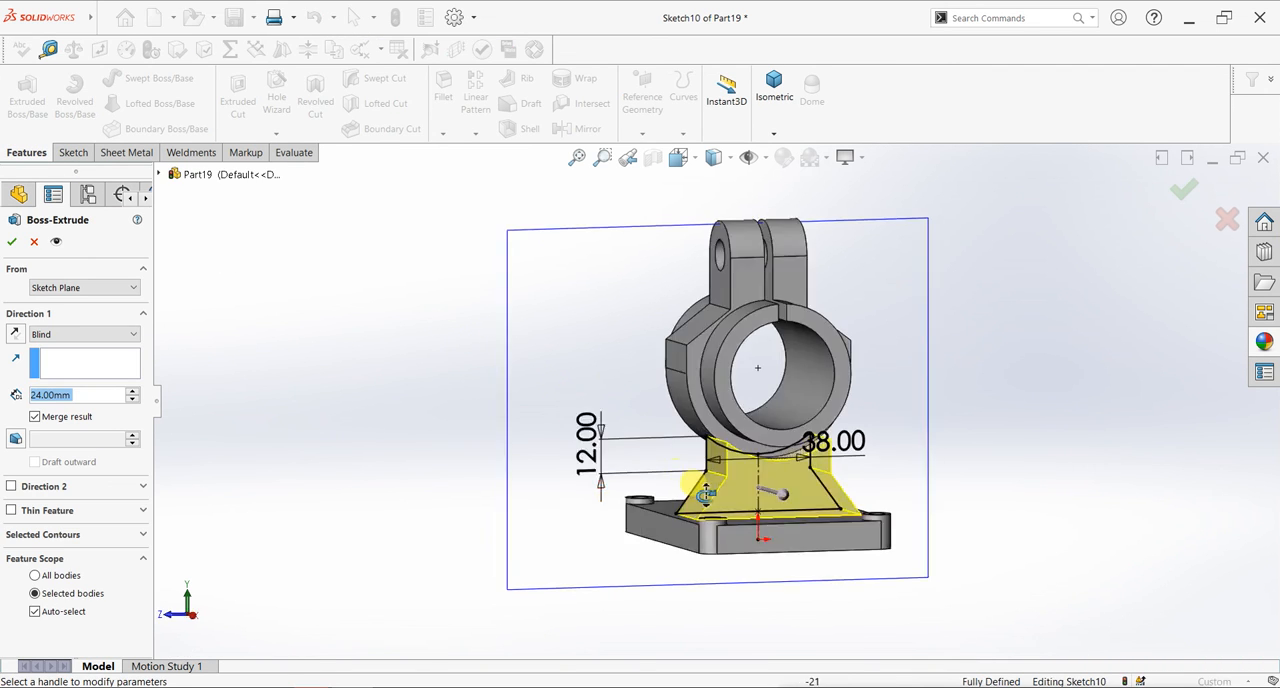
pyautogui.click(78, 336)
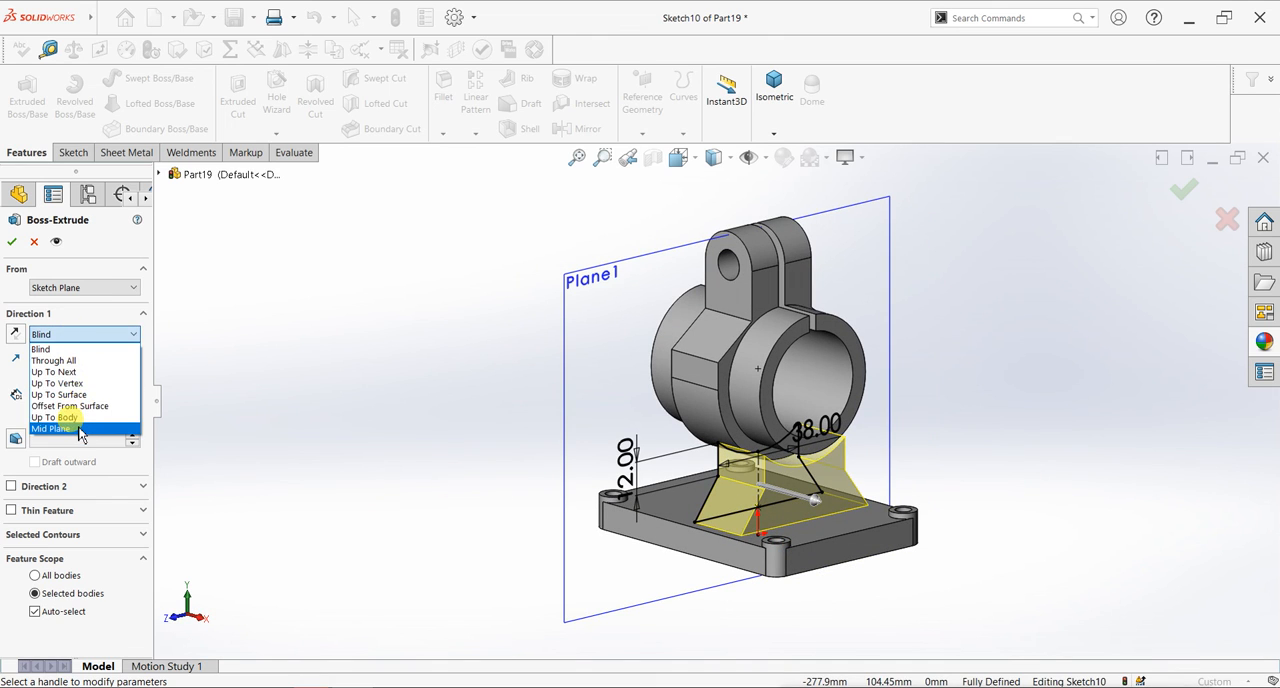
pyautogui.click(80, 430)
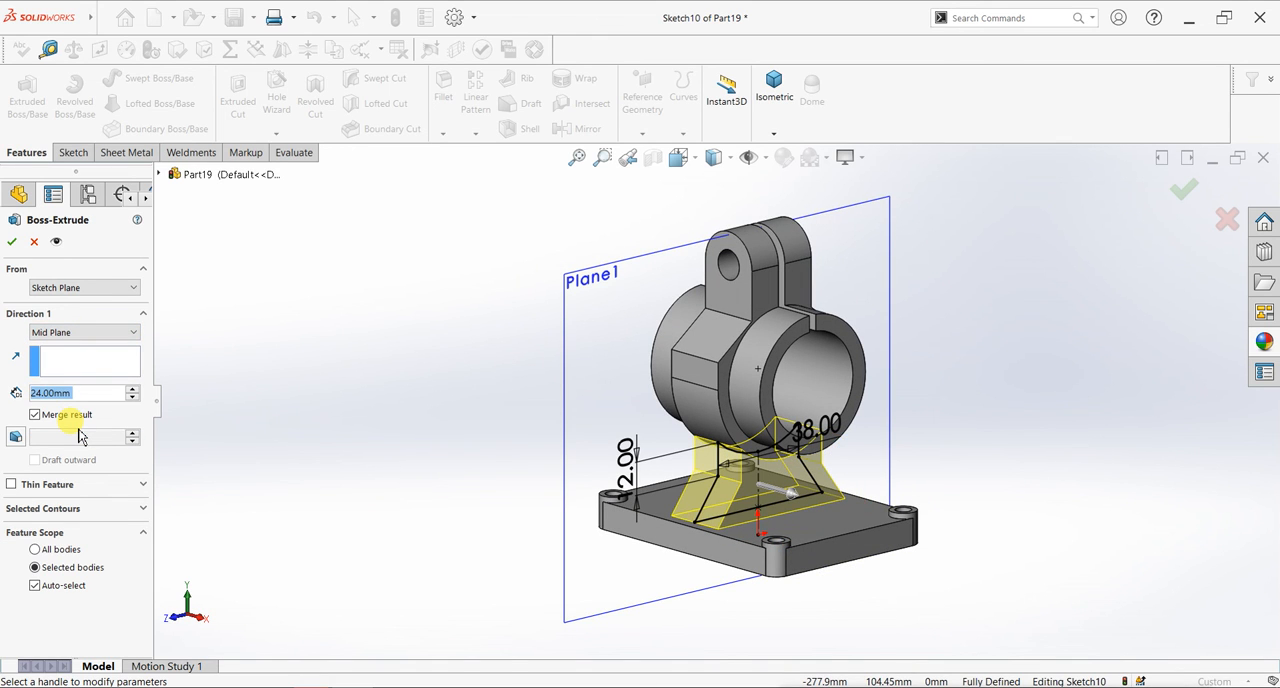
pyautogui.write('8')
pyautogui.press('Return')
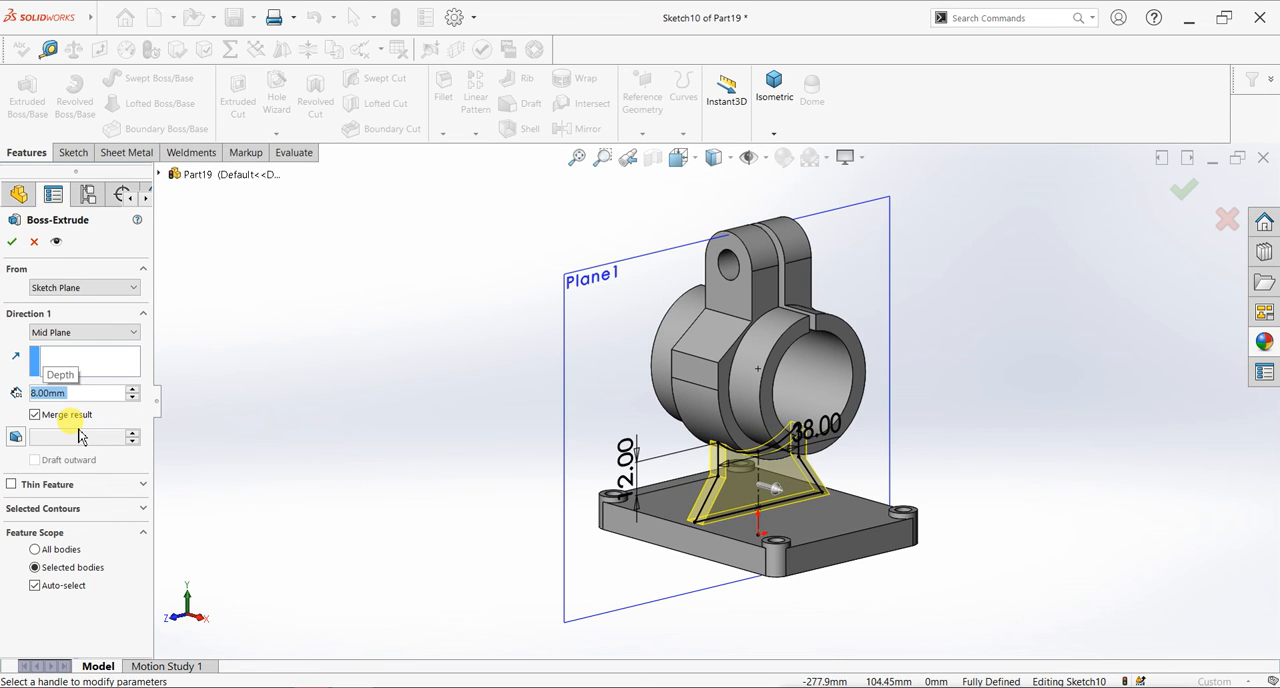
pyautogui.write('10')
pyautogui.press('Return')
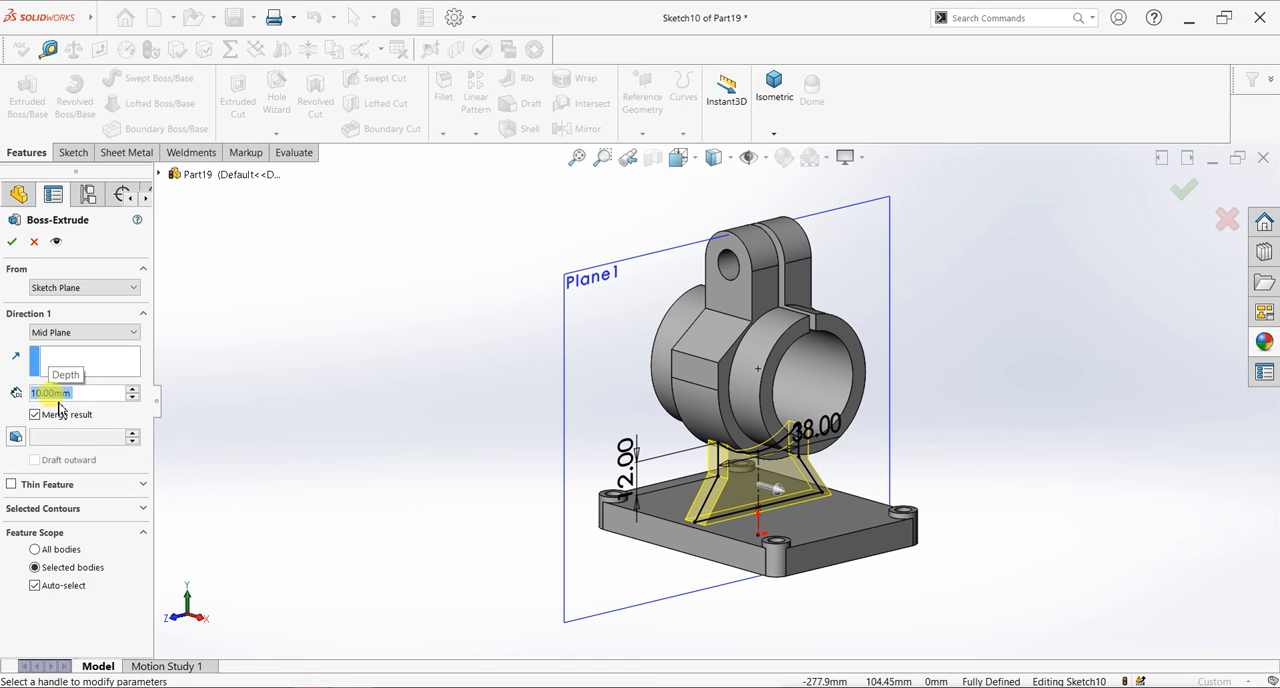
pyautogui.click(11, 241)
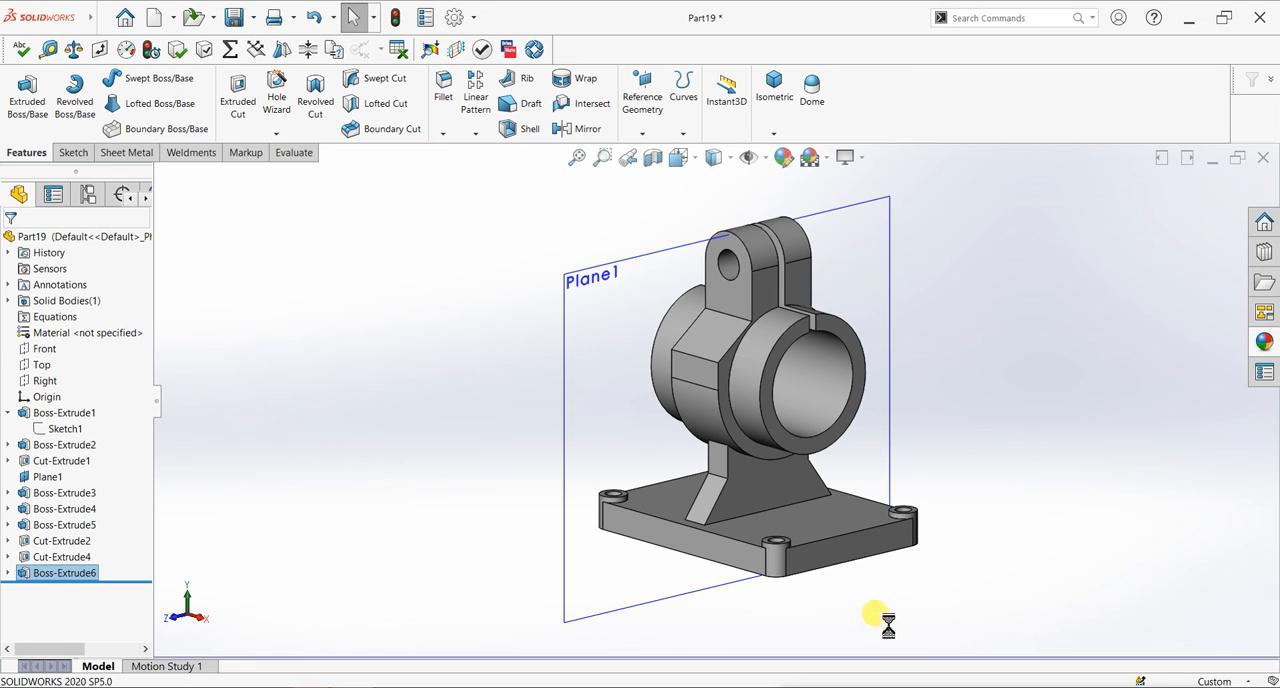
# - Start a sketch on the tube's ring-shaped end face and convert the face's edges into sketch entities
pyautogui.moveTo(858, 643)
pyautogui.mouseDown(button='middle')
pyautogui.moveTo(960, 606)
pyautogui.moveTo(864, 625)
pyautogui.mouseUp(button='middle')
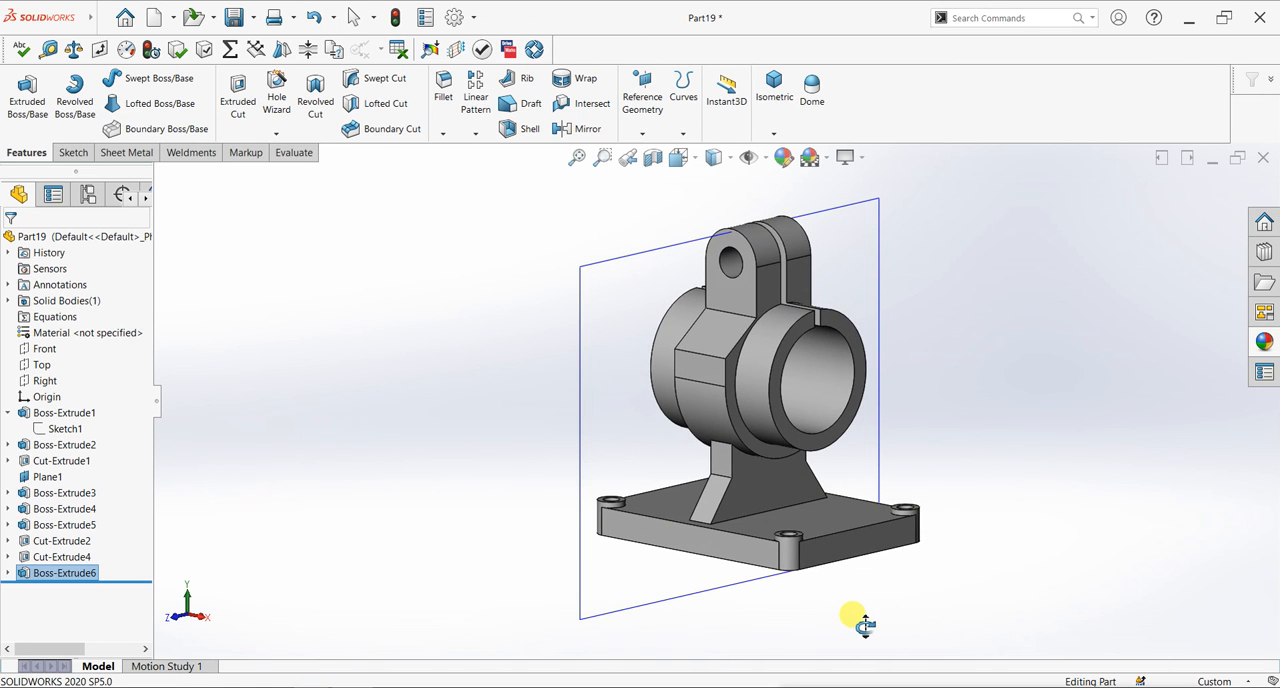
pyautogui.click(822, 448)
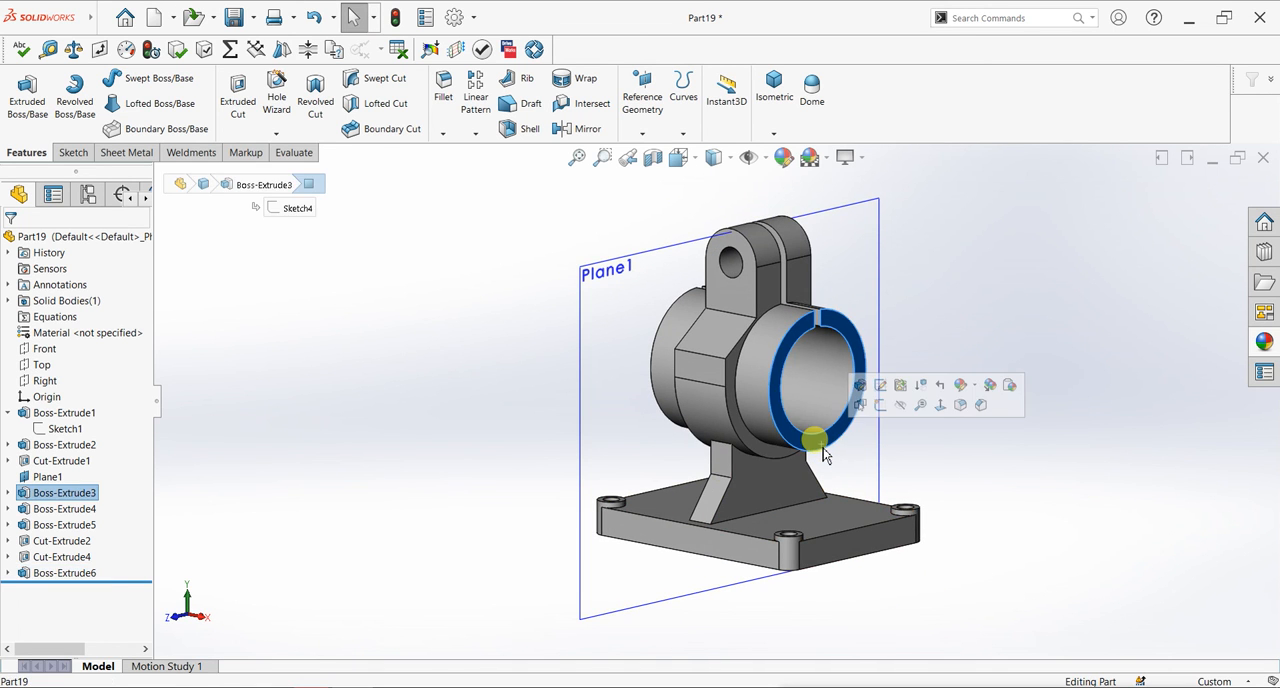
pyautogui.hotkey('ctrl', '8')
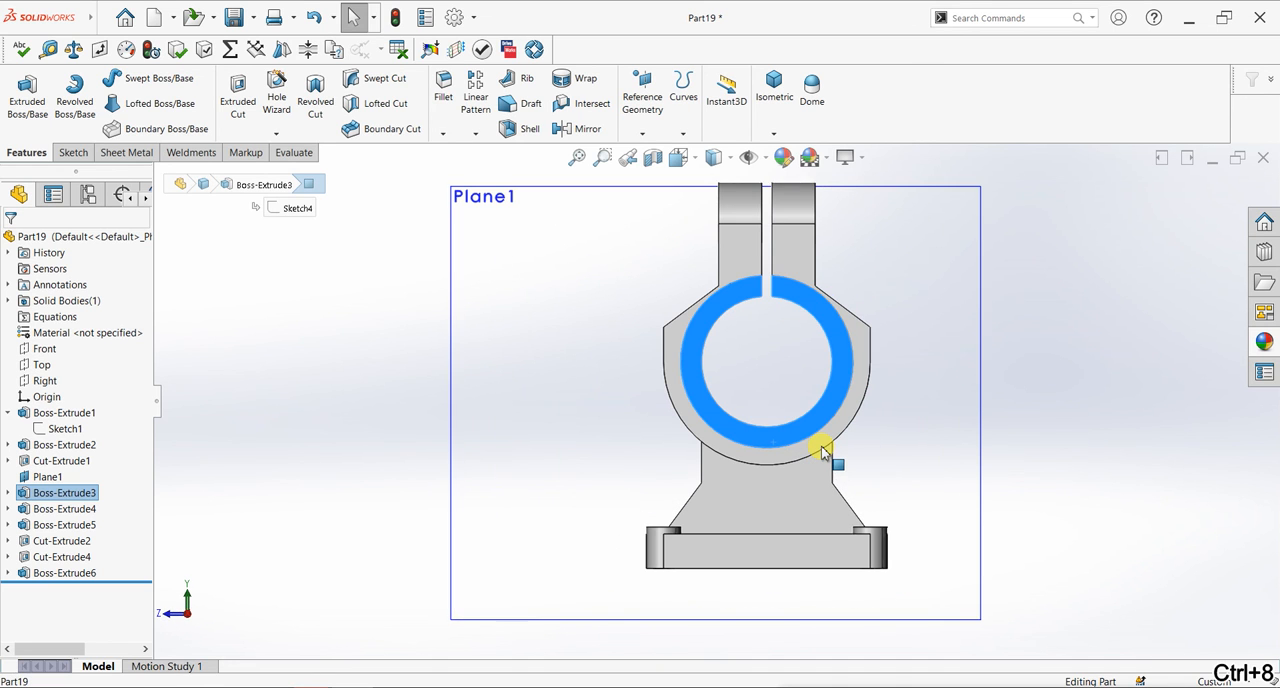
pyautogui.click(62, 150)
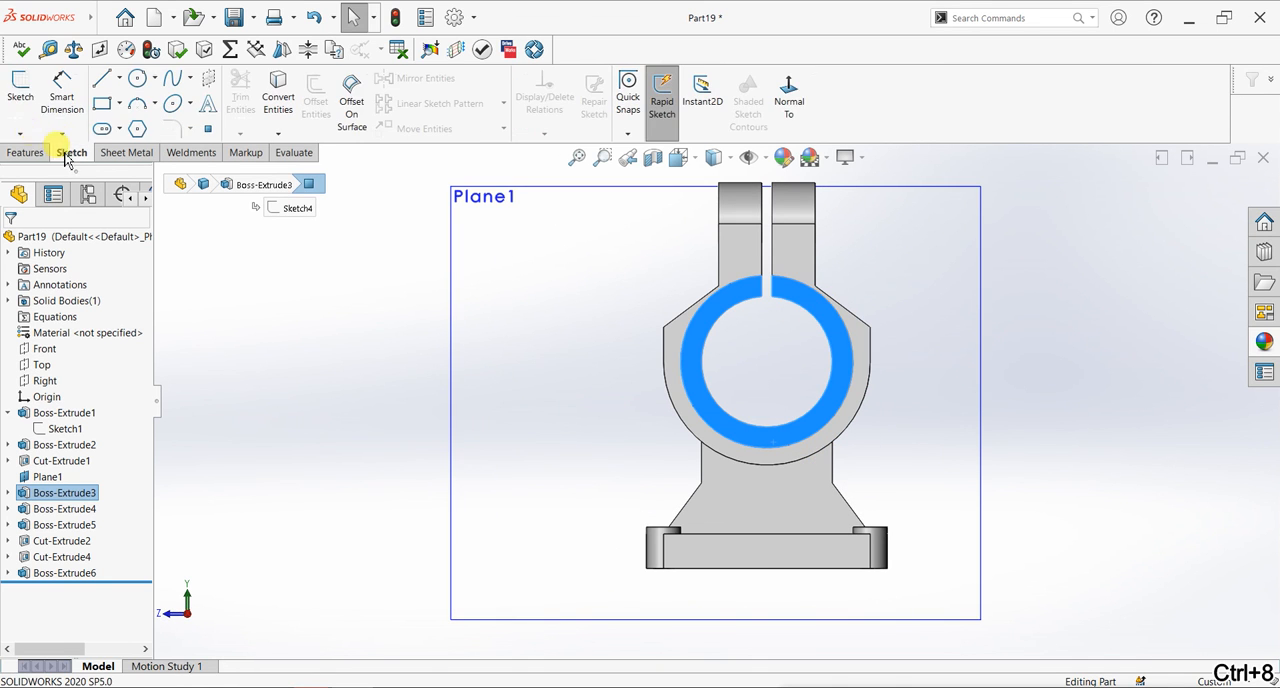
pyautogui.click(18, 118)
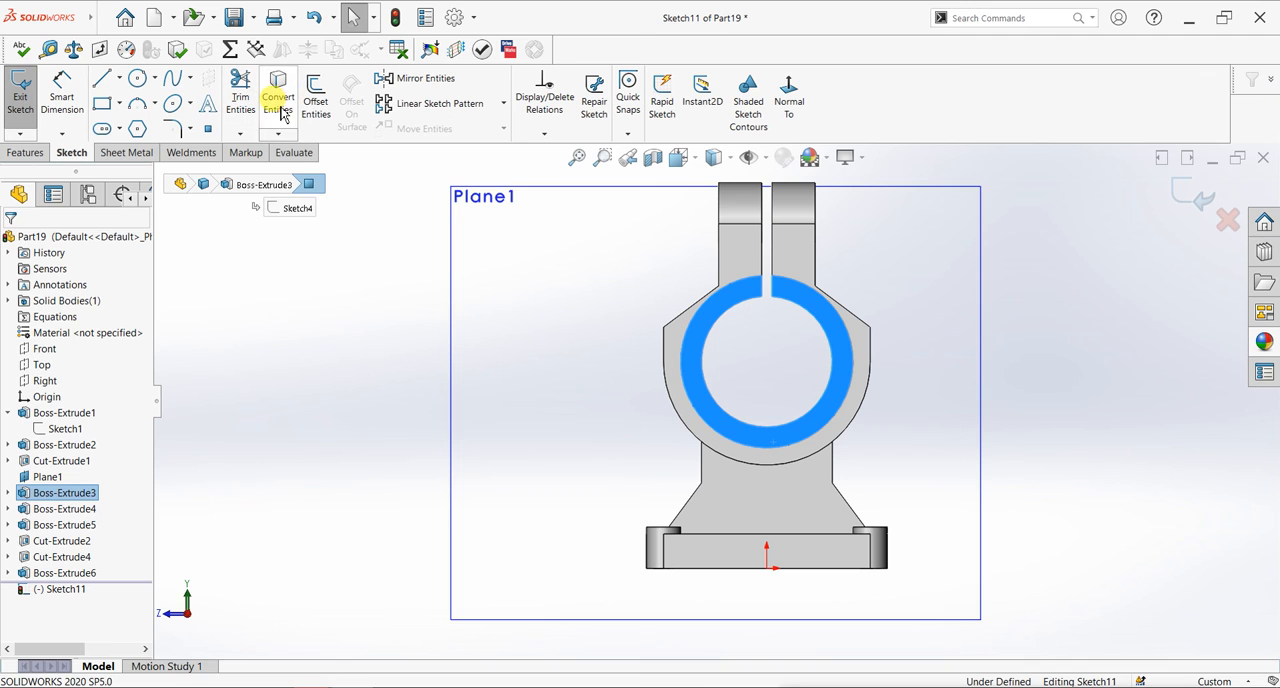
pyautogui.click(300, 132)
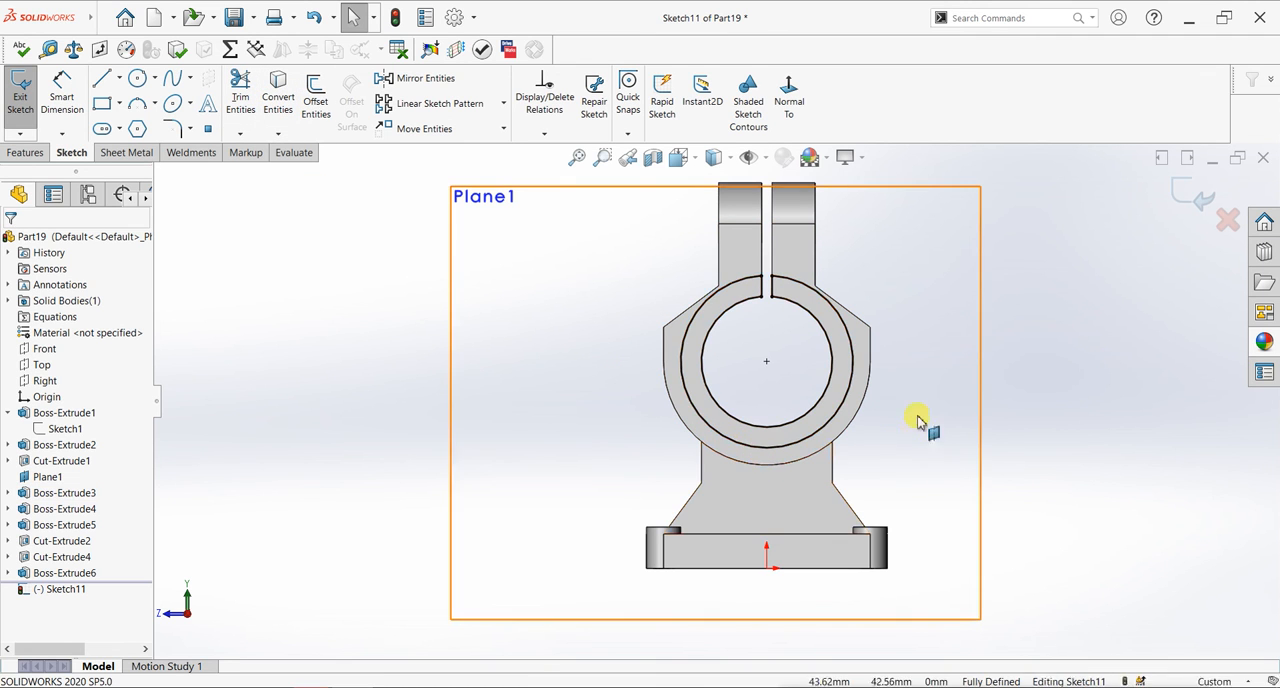
# - Draw a corner rectangle about 12 mm wide and 23 mm high from just below the tube to the plate's upper edge
pyautogui.click(499, 316)
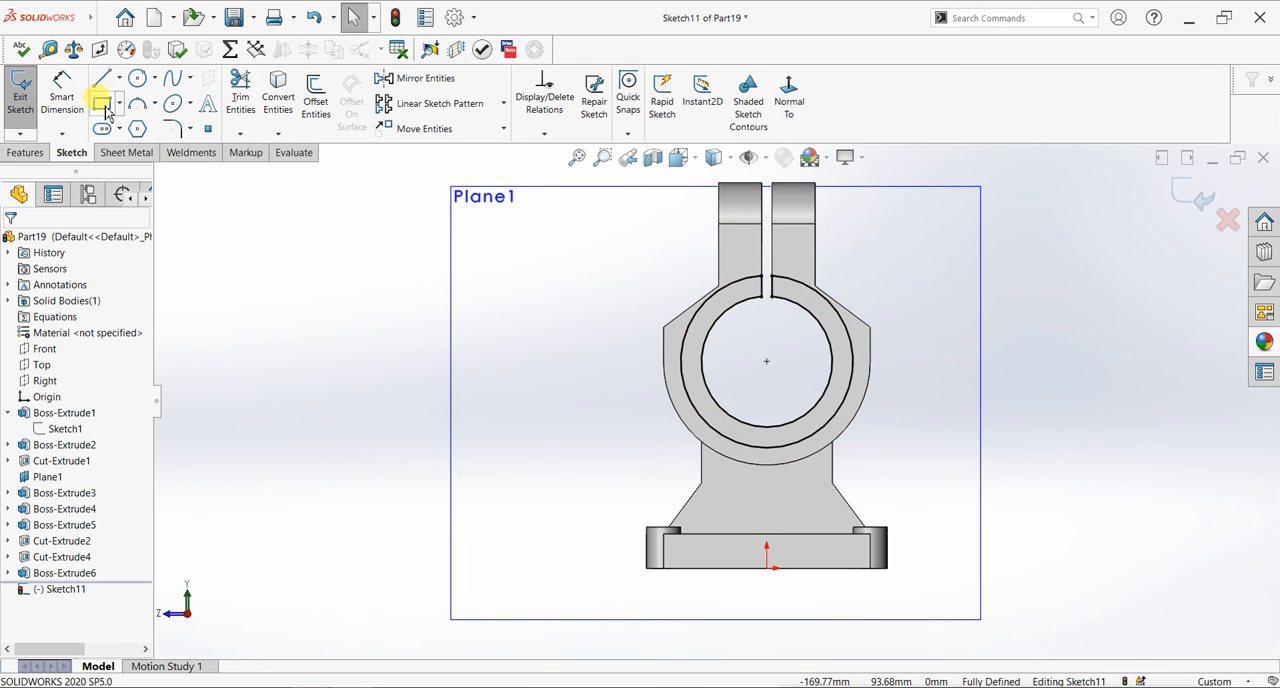
pyautogui.click(744, 462)
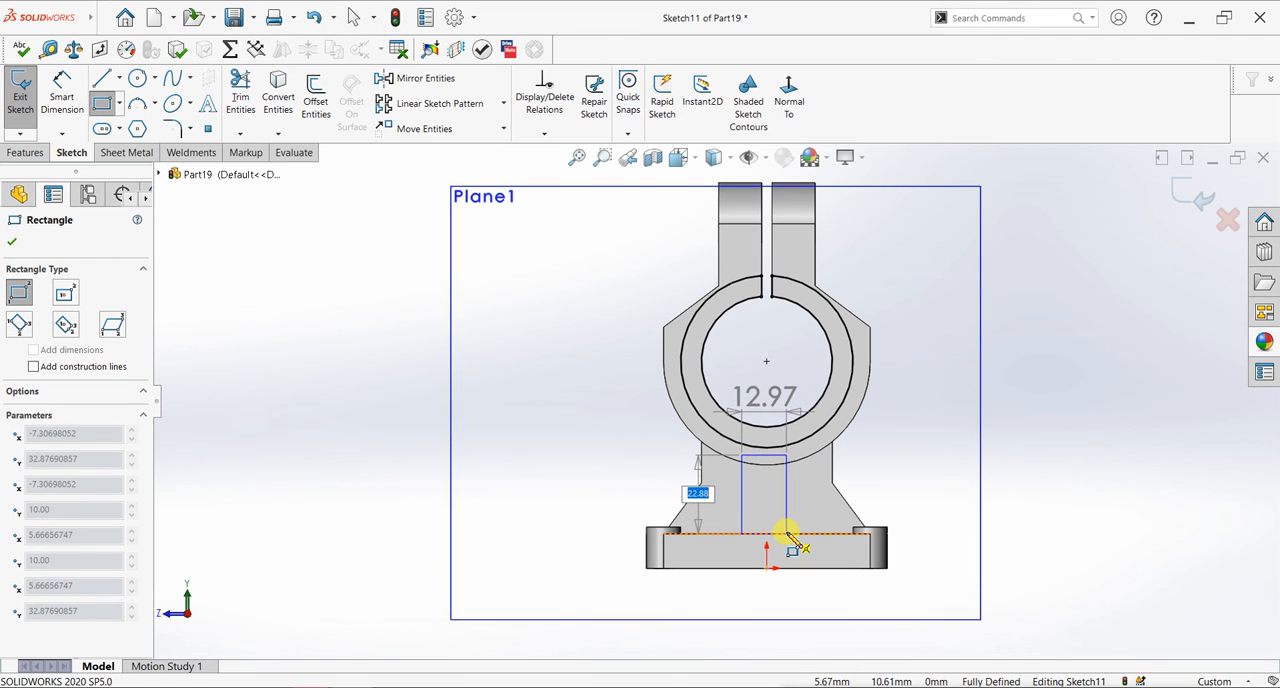
pyautogui.click(782, 533)
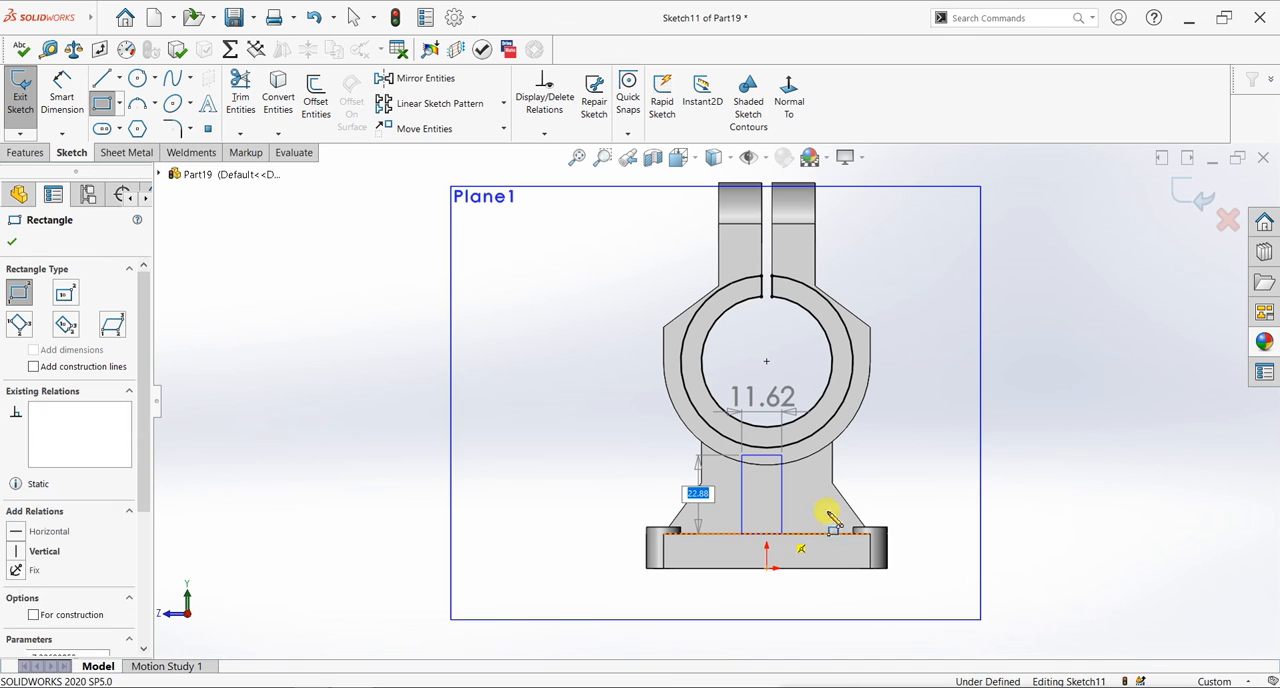
pyautogui.press('Escape')
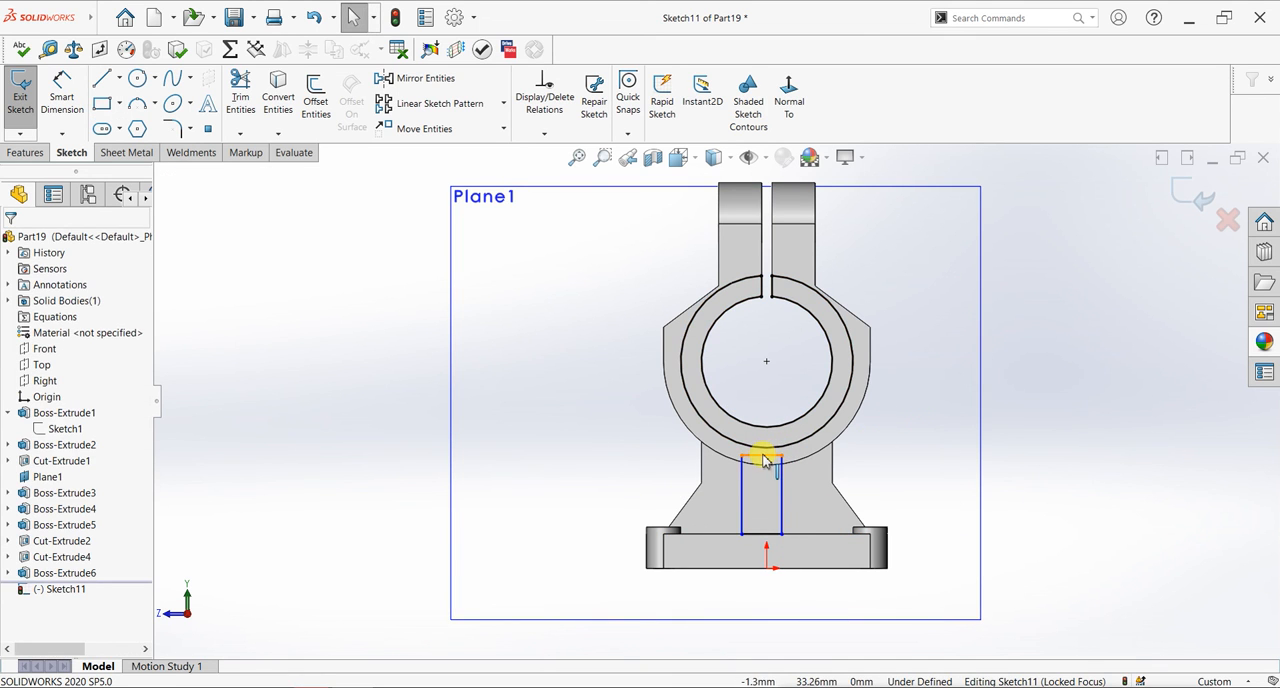
# - Align the midpoint of the rectangle's upper edge vertically with the origin and stretch that edge into the bore, making the rectangle about 35 mm high
pyautogui.click(760, 532)
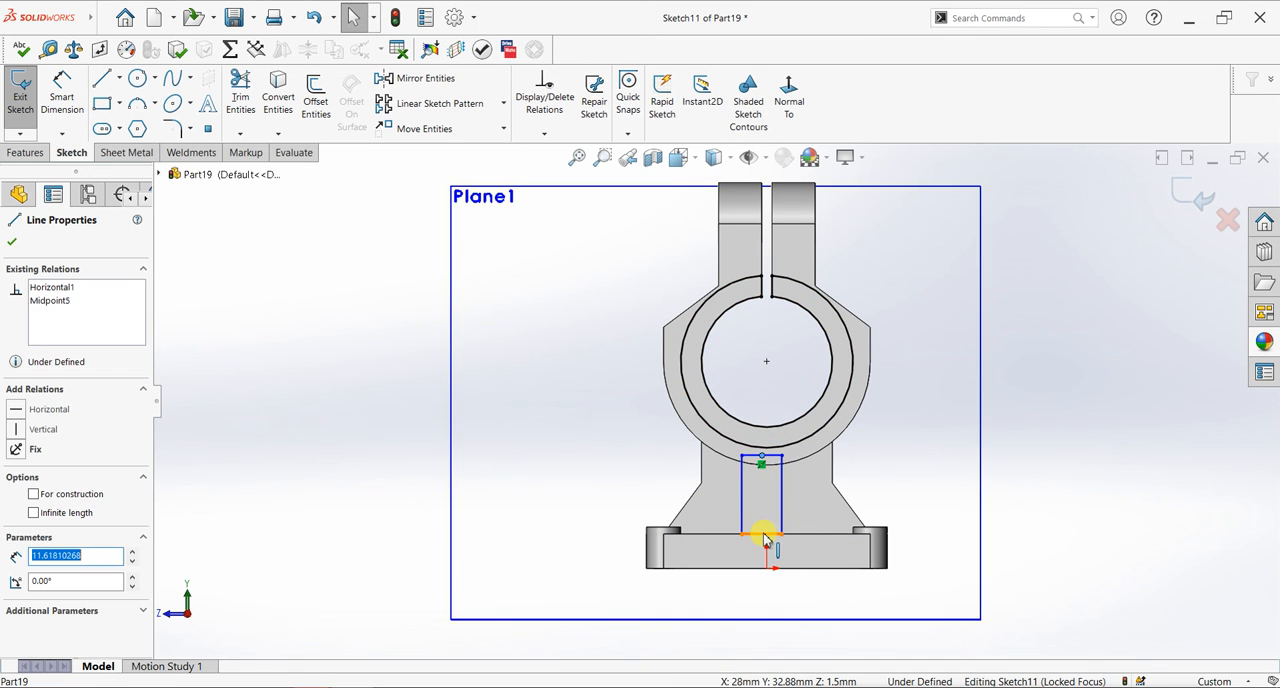
pyautogui.keyDown('ctrl'); pyautogui.click(767, 569); pyautogui.keyUp('ctrl')
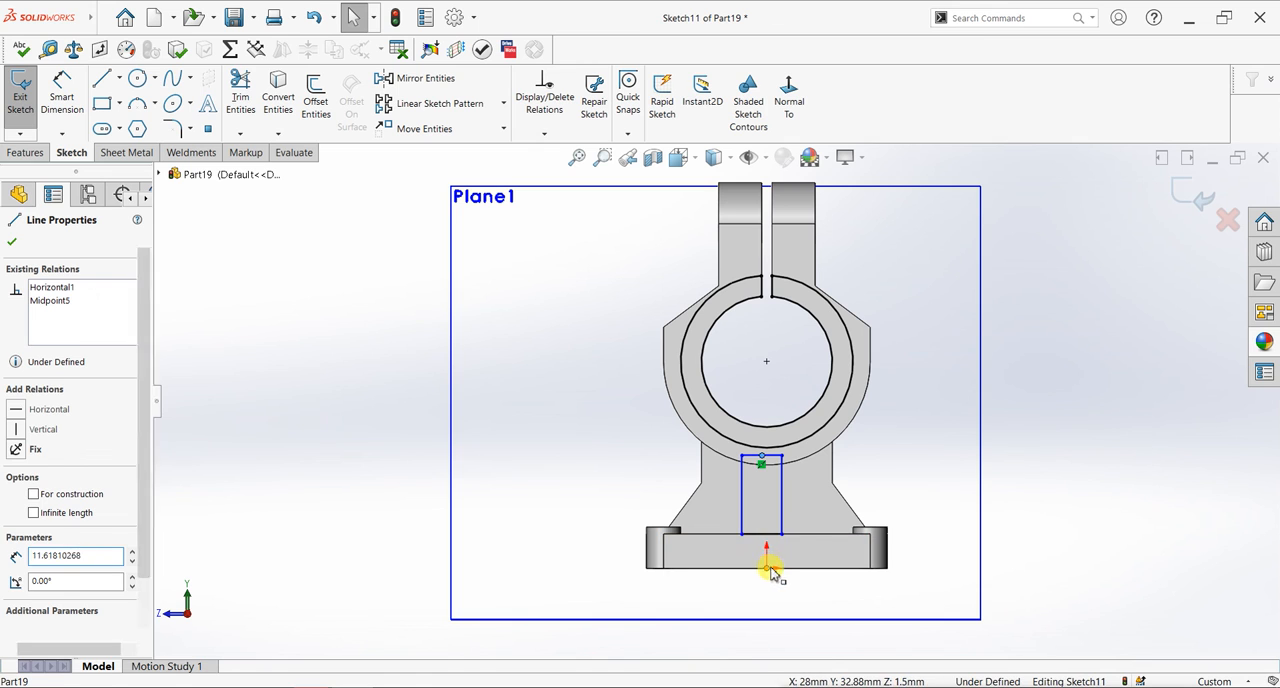
pyautogui.click(827, 507)
pyautogui.press('Escape')
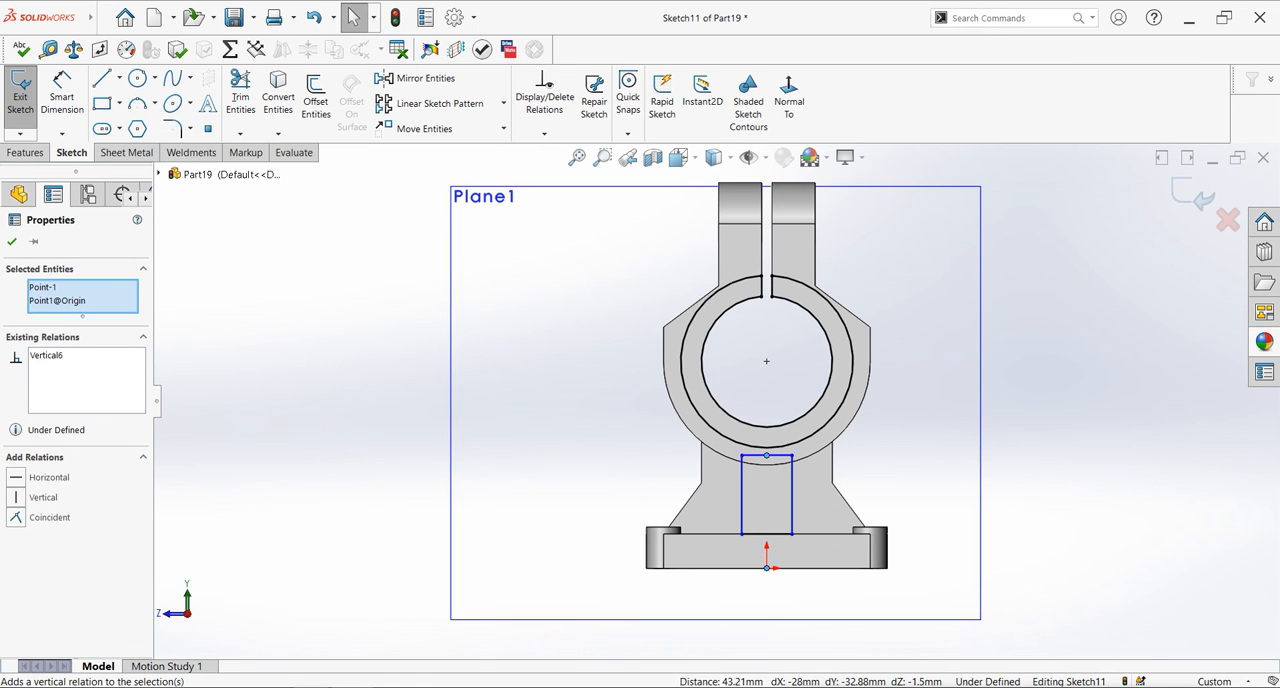
pyautogui.click(72, 106)
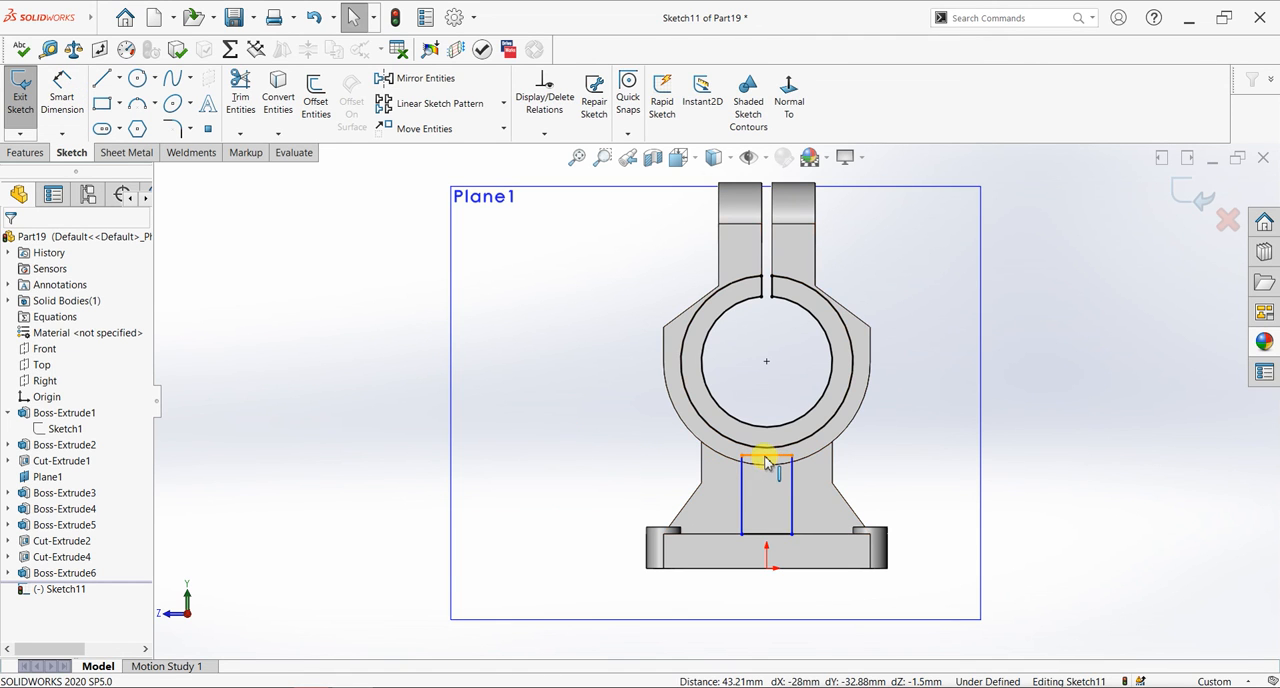
pyautogui.moveTo(765, 455); pyautogui.dragTo(765, 414)
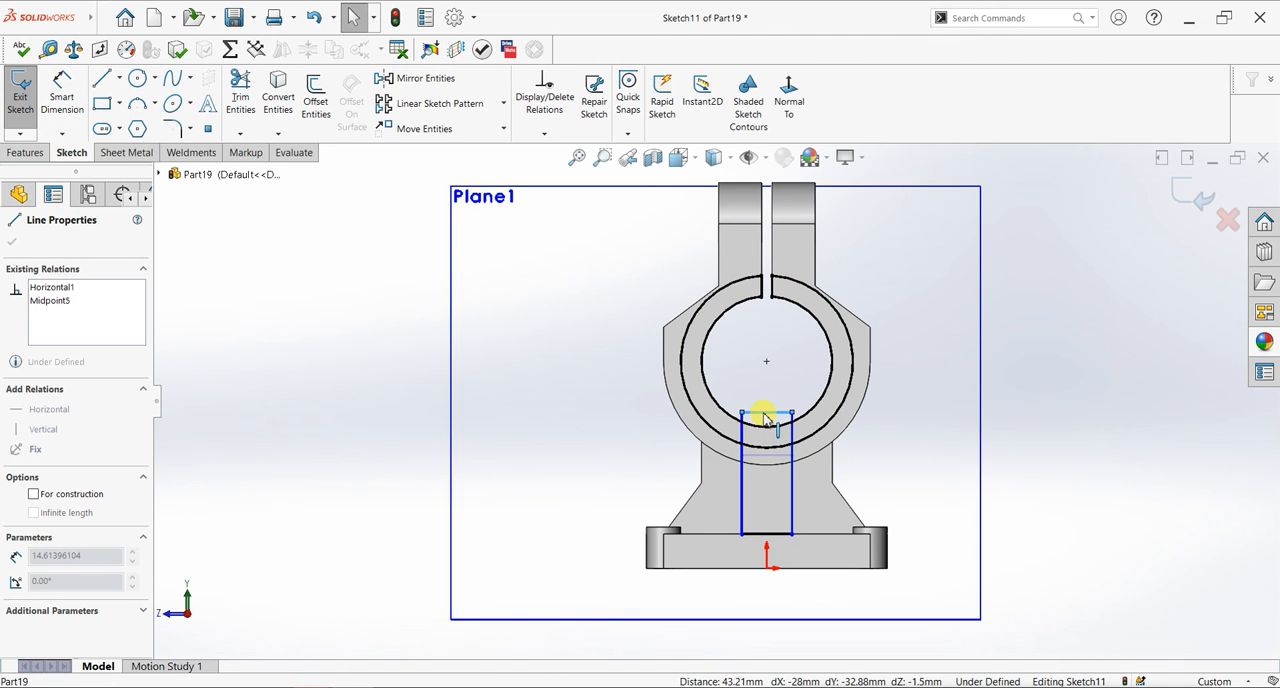
# - Dimension the rectangle's width between its two vertical sides as 10 mm
pyautogui.click(62, 100)
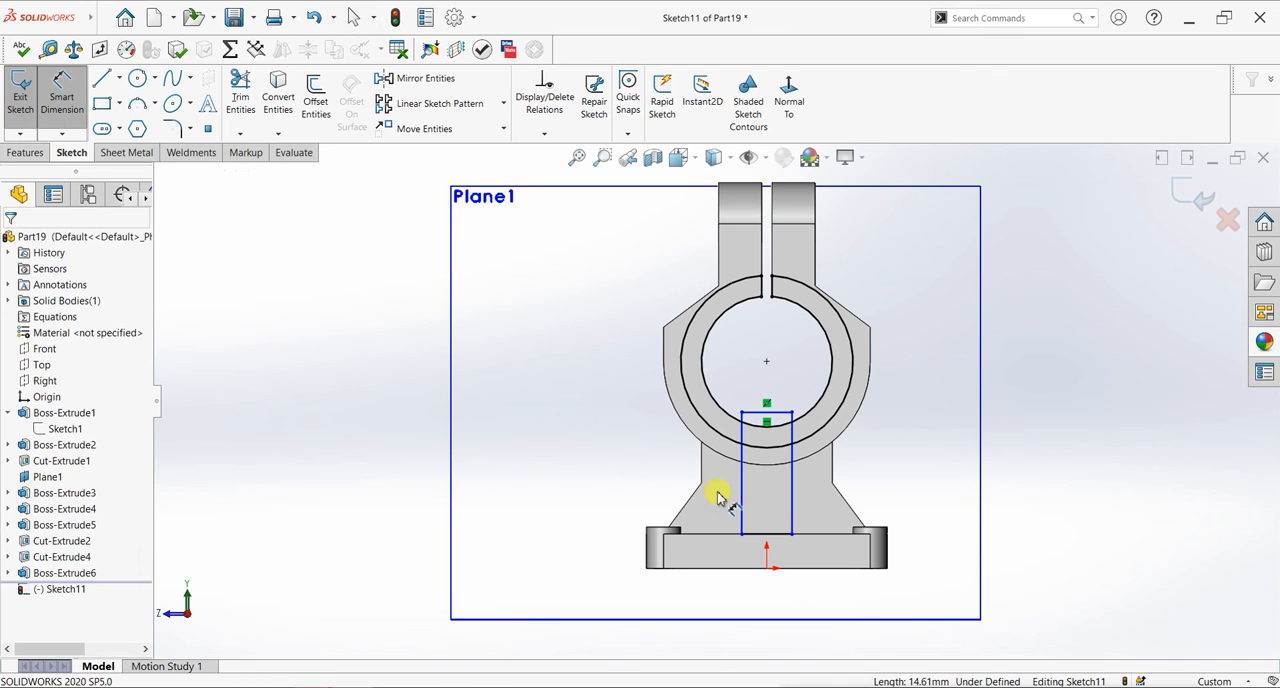
pyautogui.click(744, 500)
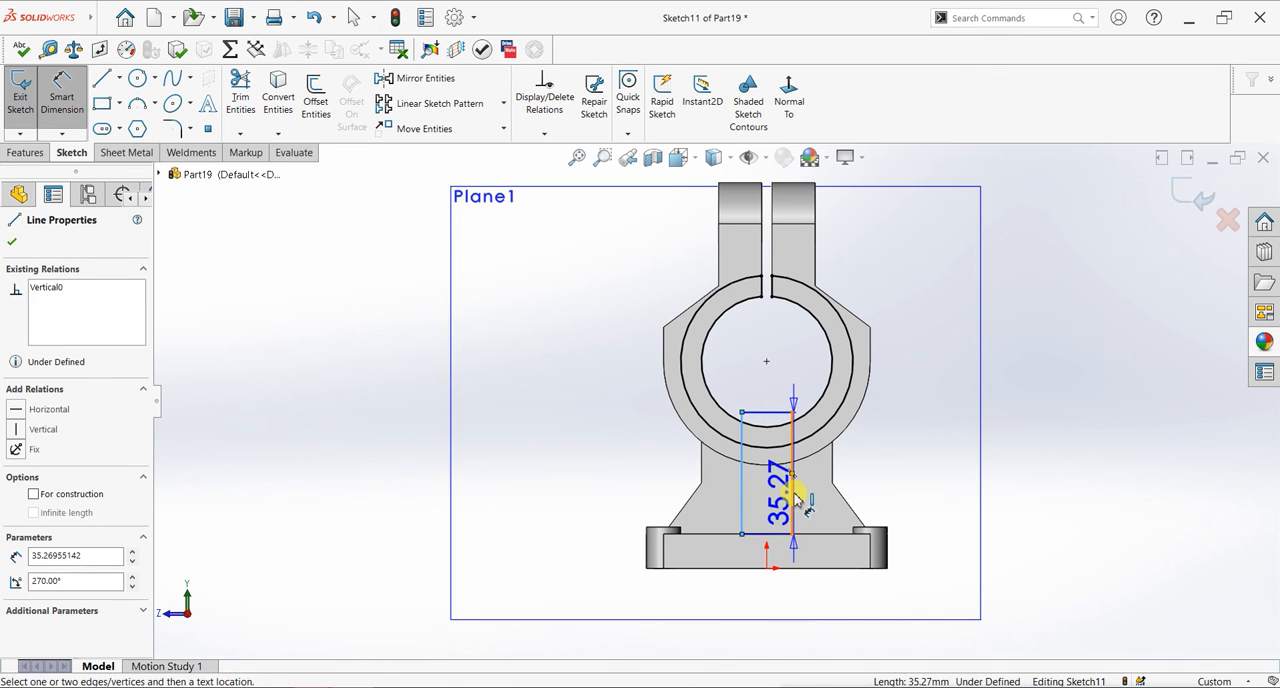
pyautogui.click(793, 492)
pyautogui.click(885, 490)
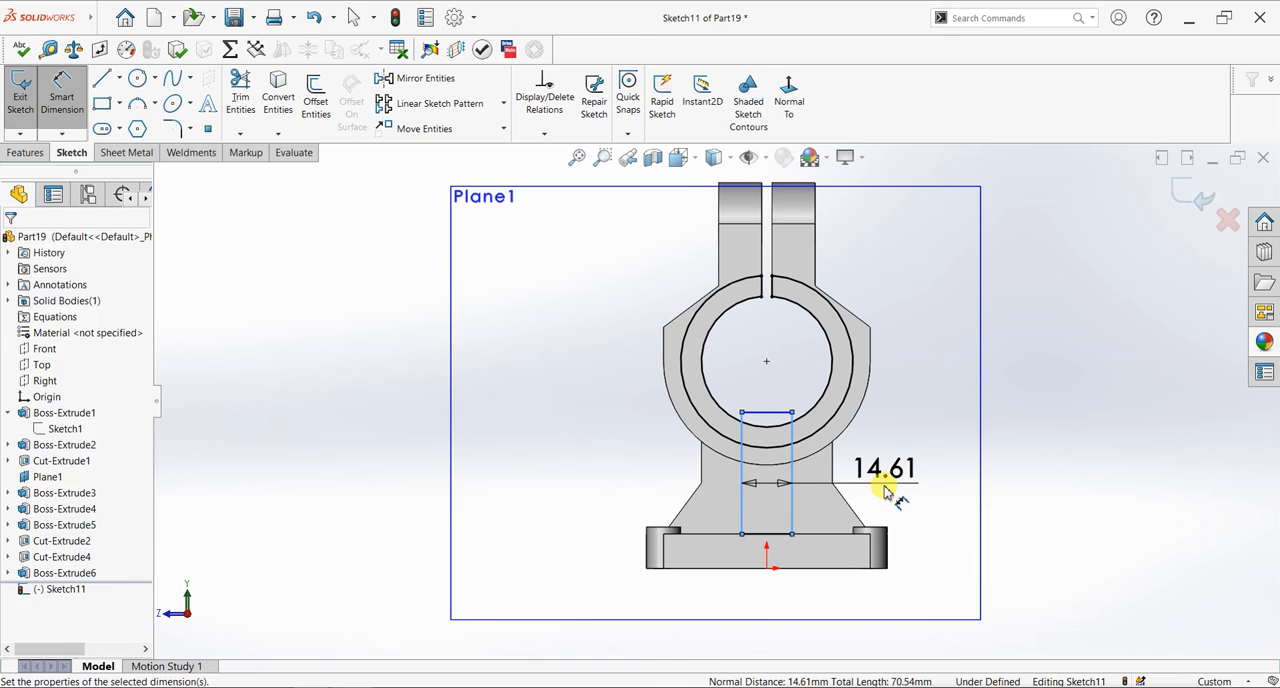
pyautogui.write('10')
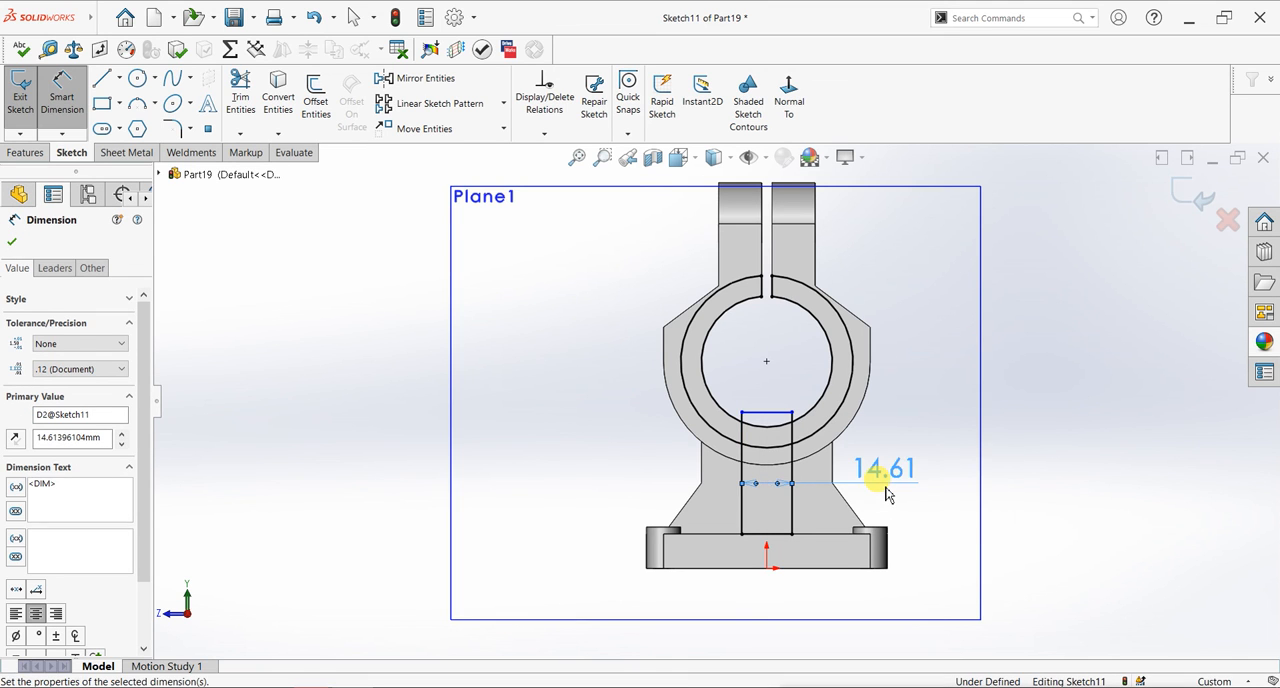
pyautogui.write('10')
pyautogui.press('Return')
pyautogui.click(11, 241)
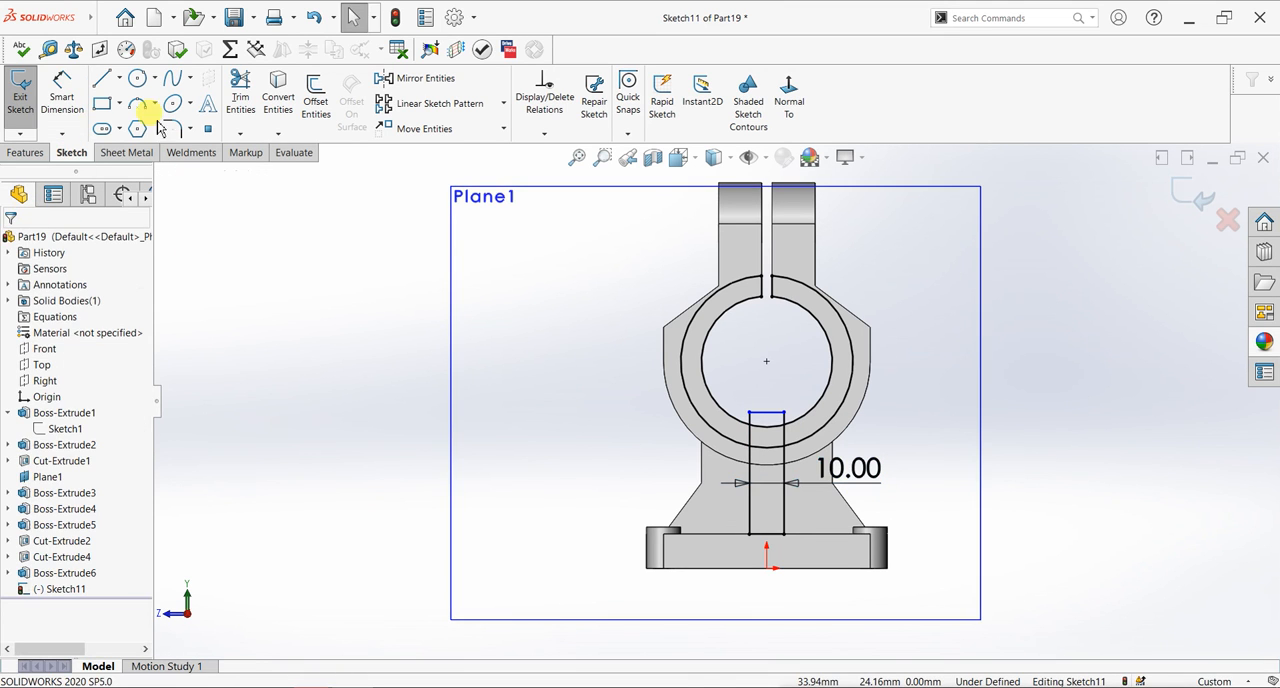
# - Trim the converted ring edges and the rectangle's portion above the tube's outer edge, leaving a closed profile between plate and tube
pyautogui.click(240, 95)
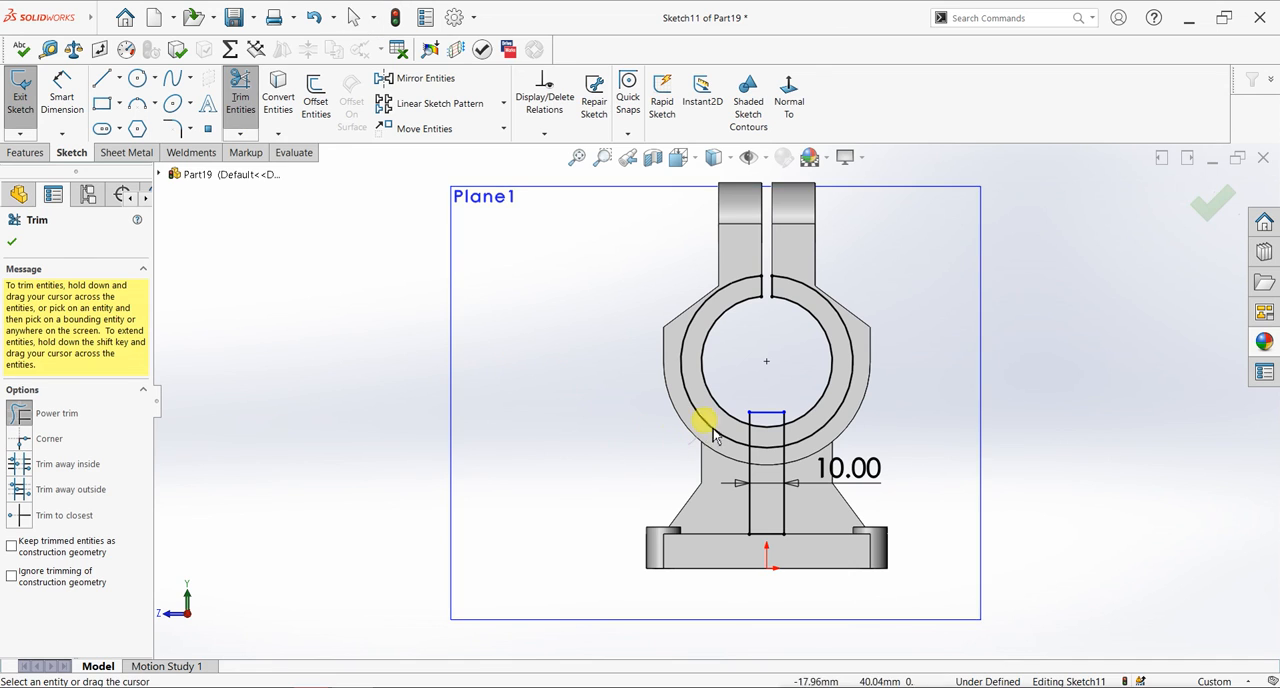
pyautogui.moveTo(718, 405)
pyautogui.mouseDown()
pyautogui.moveTo(786, 370)
pyautogui.moveTo(760, 286)
pyautogui.moveTo(786, 266)
pyautogui.moveTo(849, 323)
pyautogui.moveTo(830, 415)
pyautogui.mouseUp()
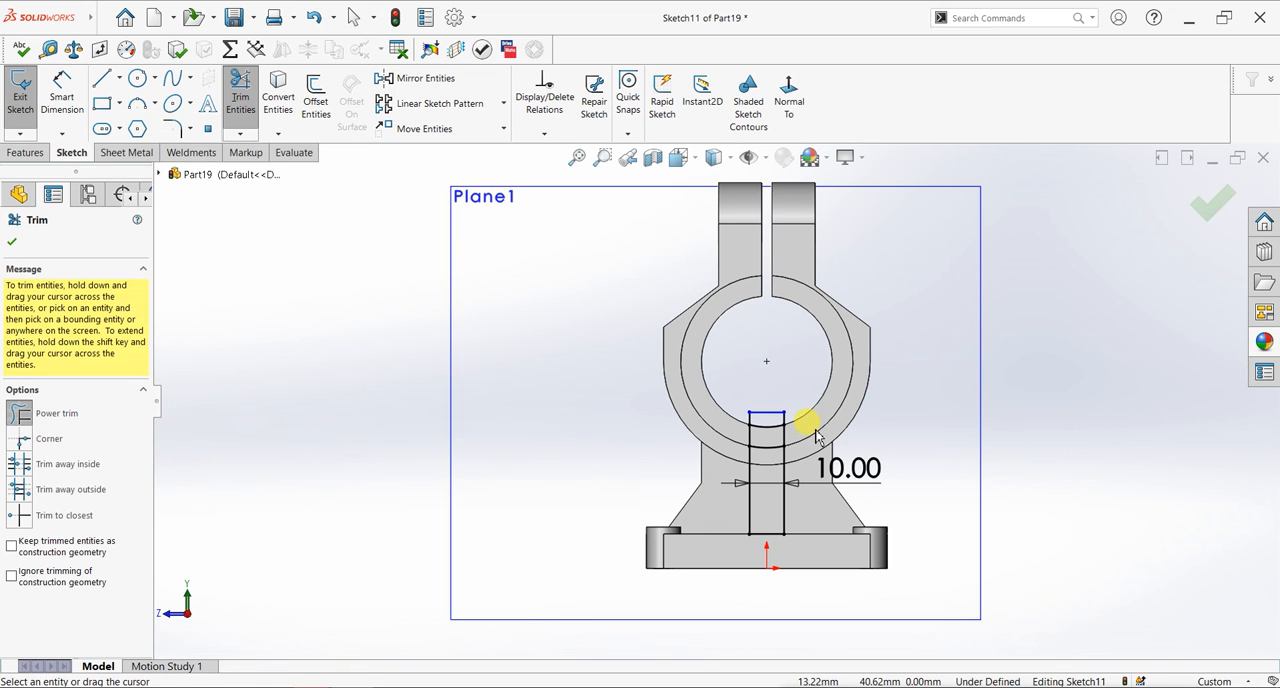
pyautogui.moveTo(826, 437); pyautogui.dragTo(876, 472, button='middle')
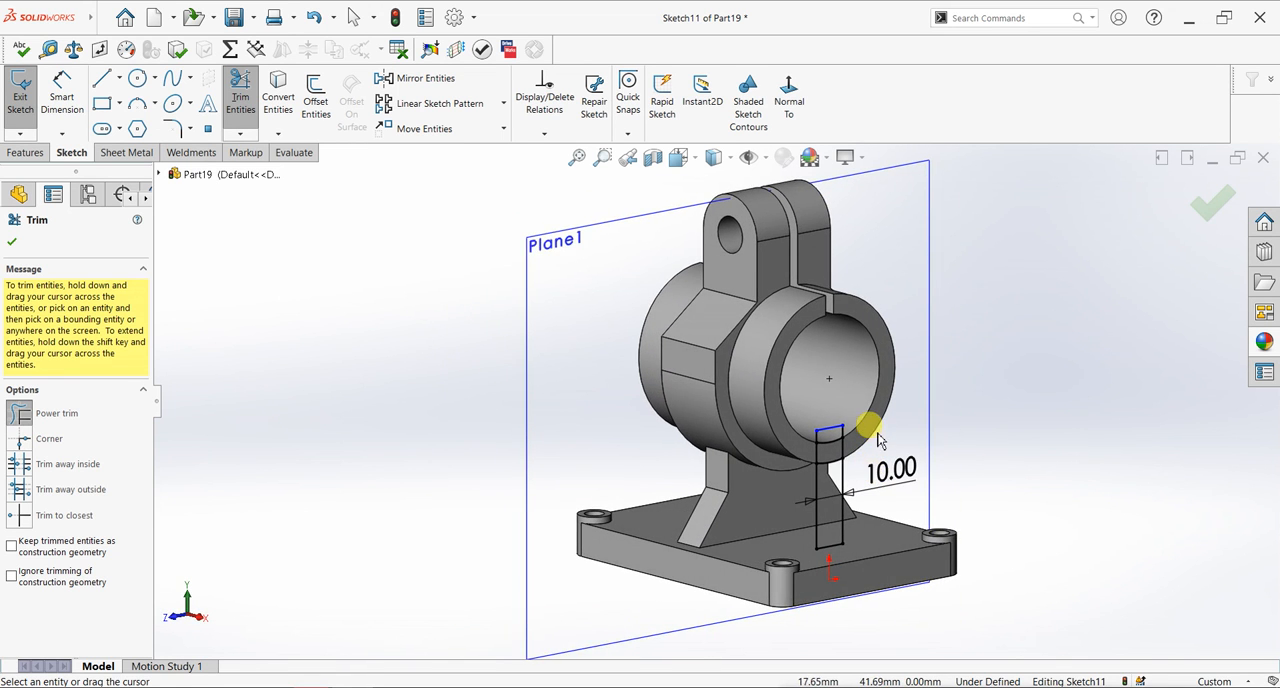
pyautogui.scroll(-2, 877, 440)
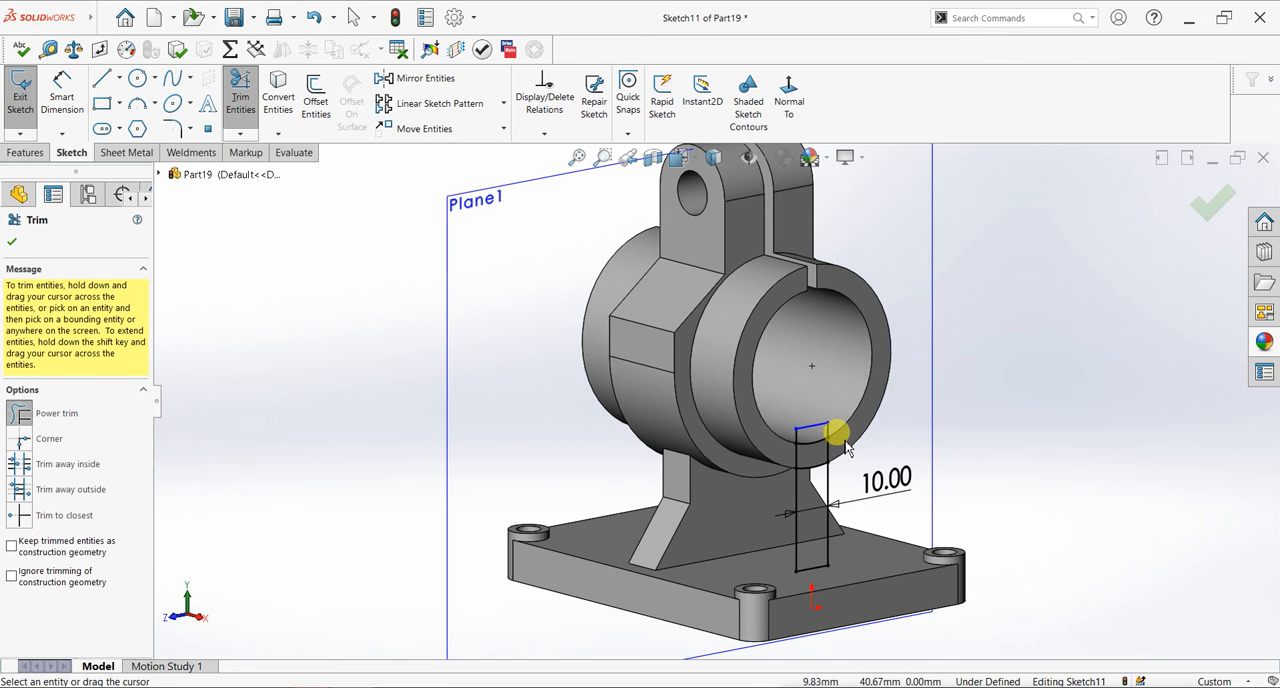
pyautogui.moveTo(786, 449)
pyautogui.mouseDown()
pyautogui.moveTo(797, 416)
pyautogui.moveTo(848, 437)
pyautogui.mouseUp()
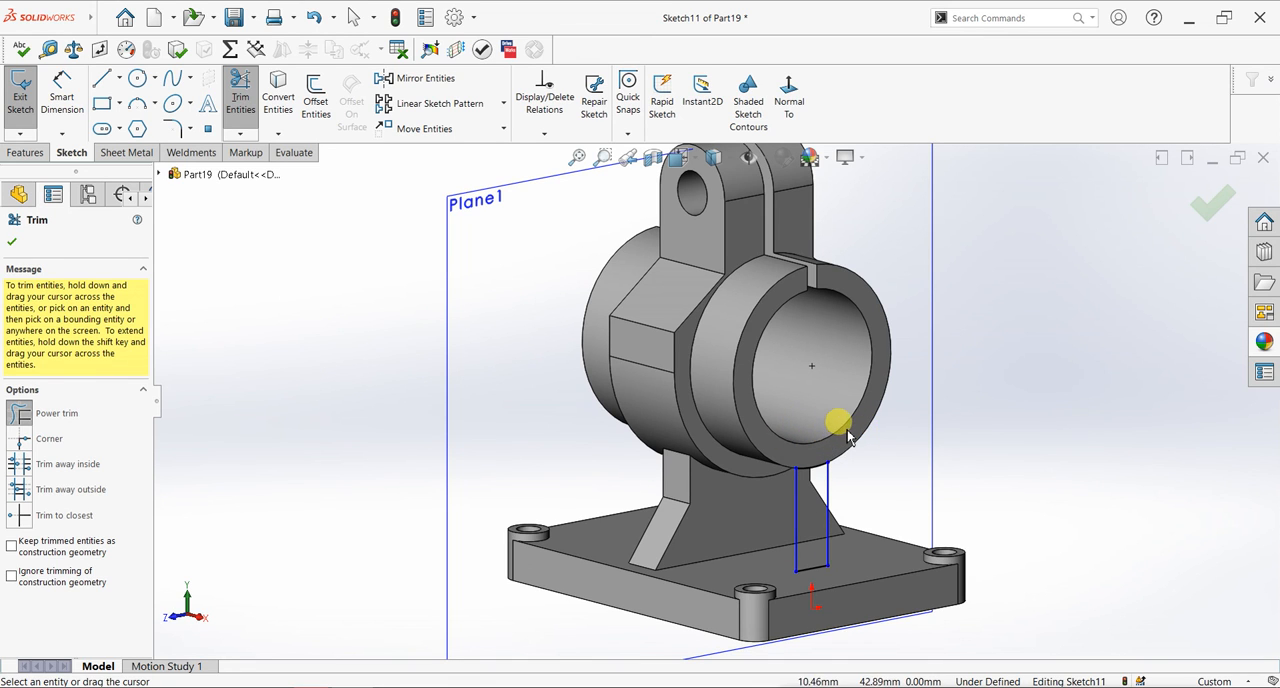
pyautogui.click(12, 242)
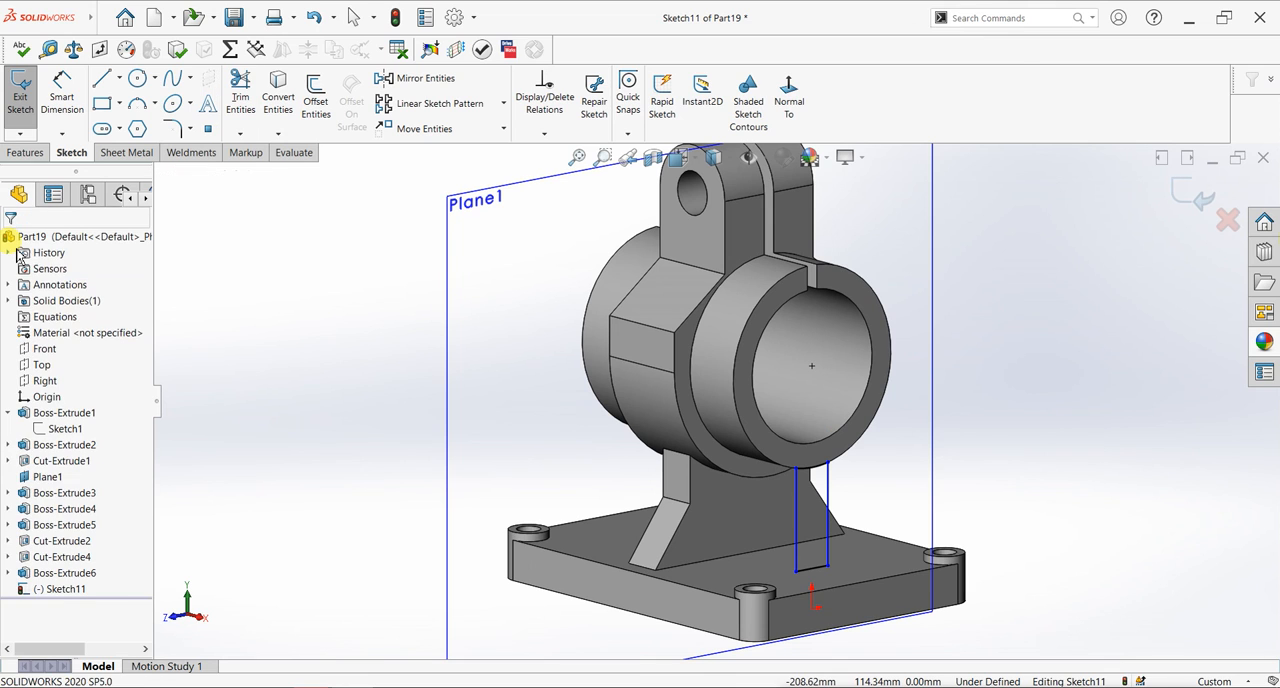
# - Extrude the trimmed profile with the Up To Surface end condition, ending at the ring-shaped face on the tube's opposite end
pyautogui.click(25, 152)
pyautogui.click(27, 95)
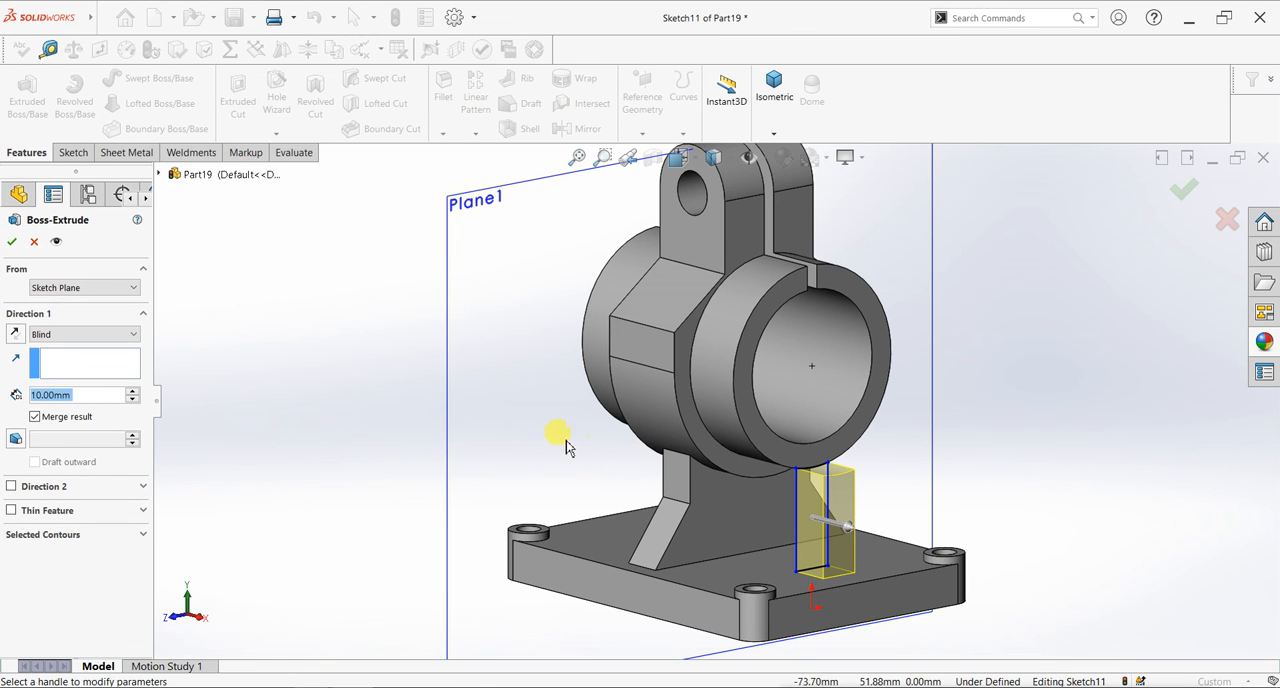
pyautogui.click(100, 334)
pyautogui.click(80, 384)
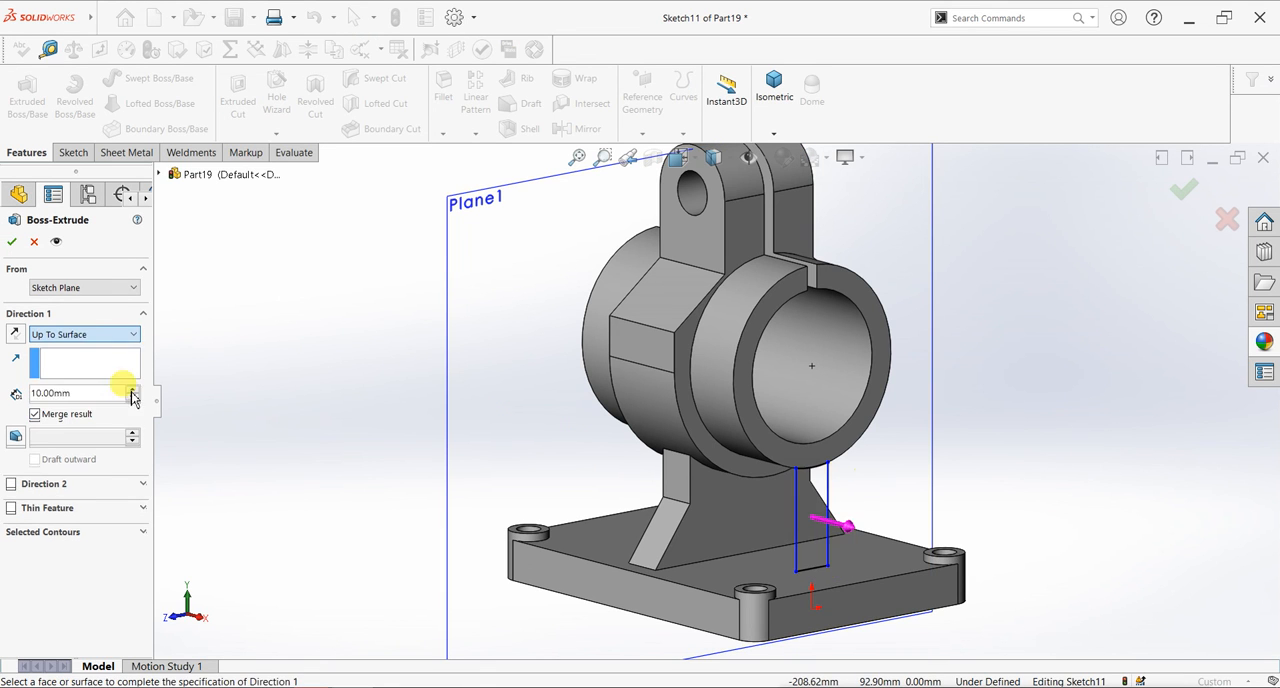
pyautogui.moveTo(564, 470); pyautogui.dragTo(686, 451, button='middle')
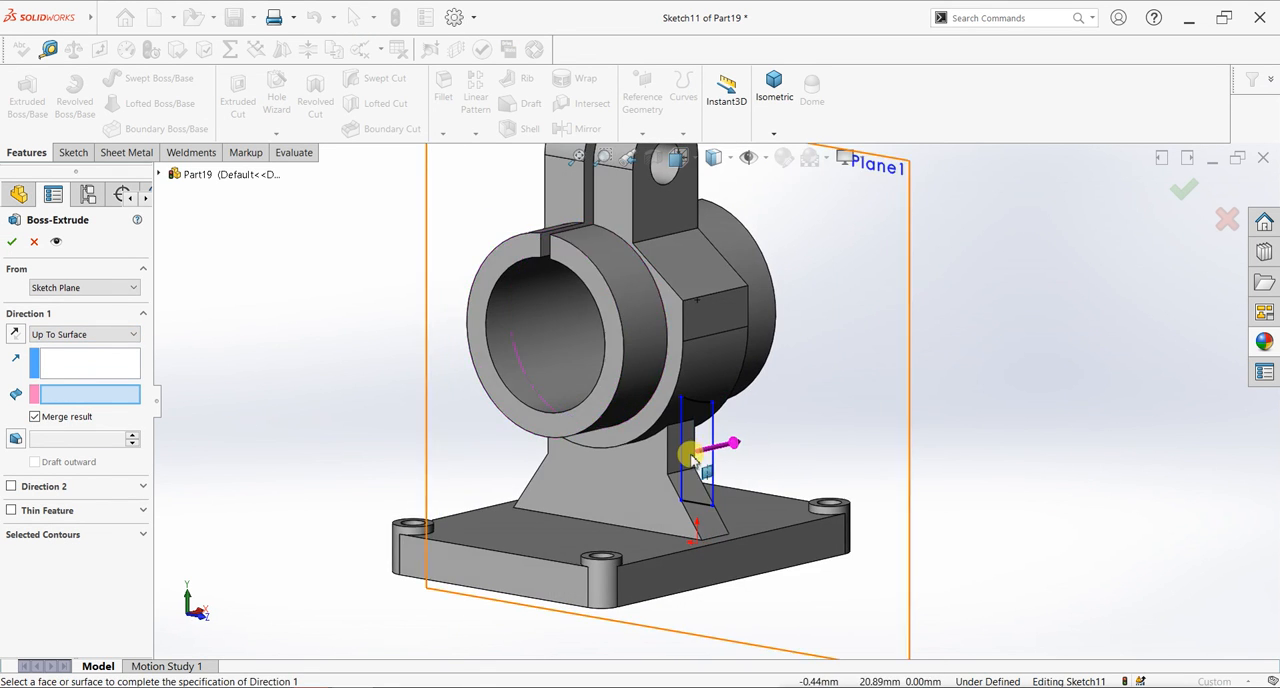
pyautogui.click(564, 432)
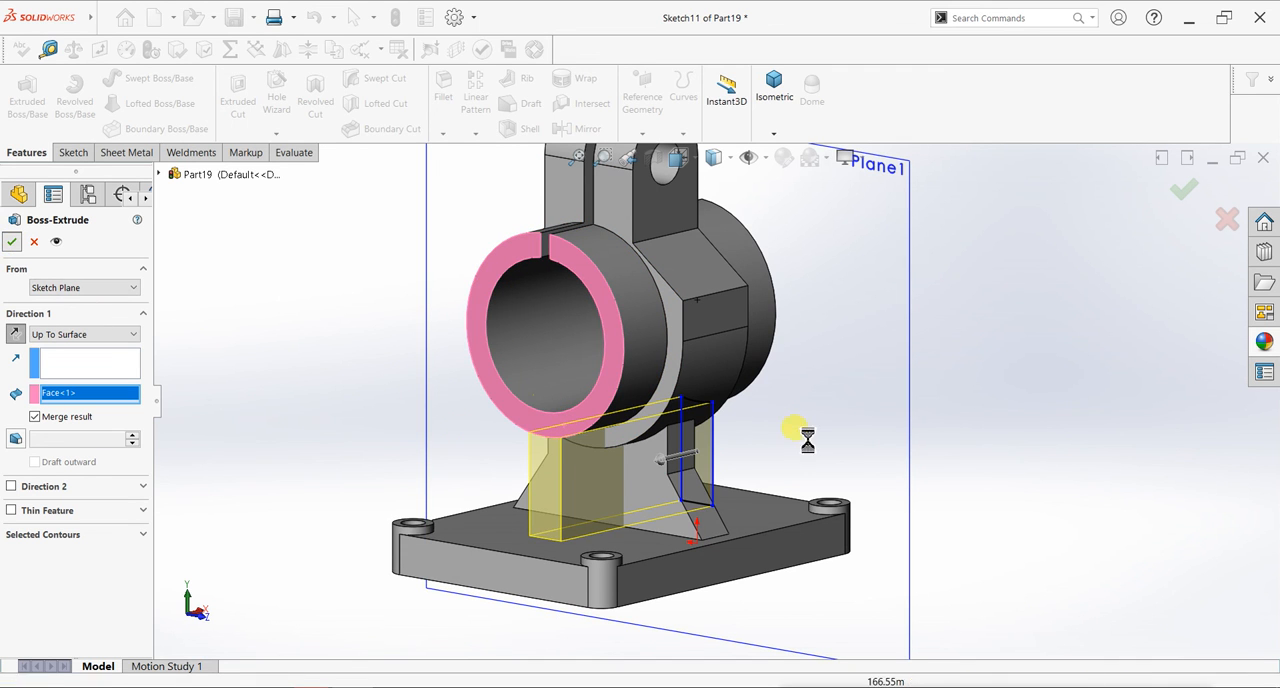
pyautogui.press('Return')
# - Hide the reference plane Plane1 around the bracket
pyautogui.moveTo(808, 463); pyautogui.dragTo(886, 357, button='middle')
pyautogui.click(908, 357)
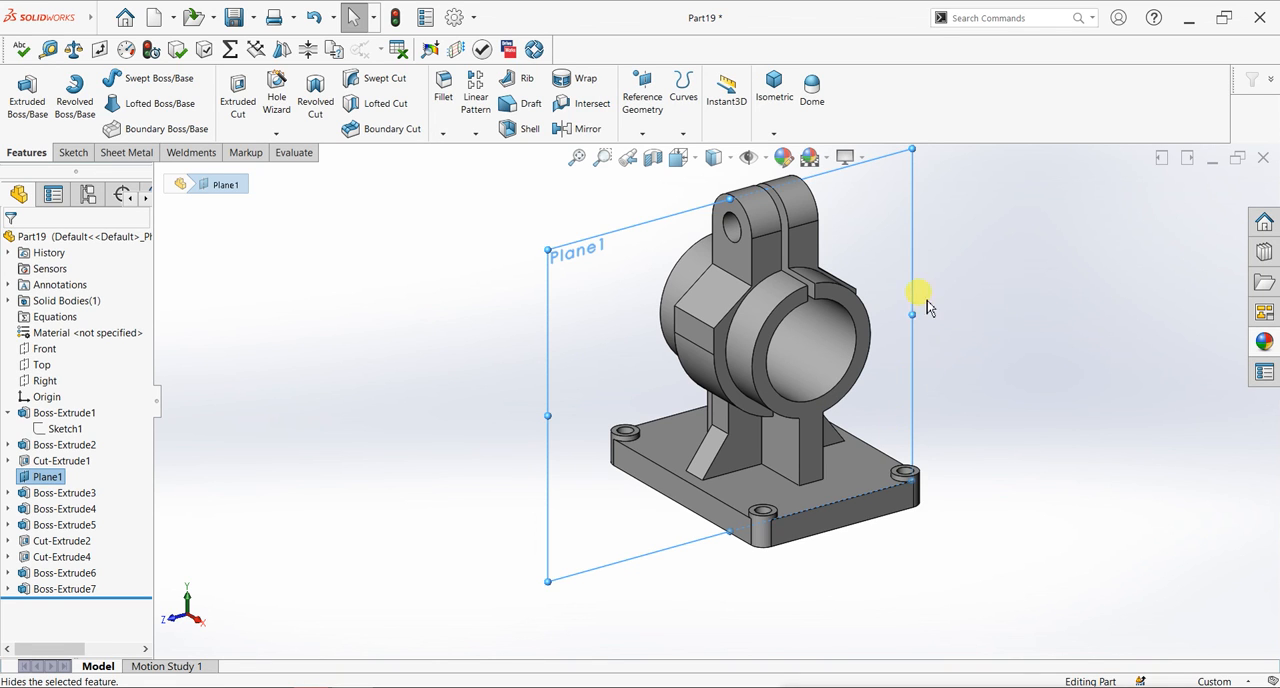
pyautogui.click(912, 306)
pyautogui.click(963, 263)
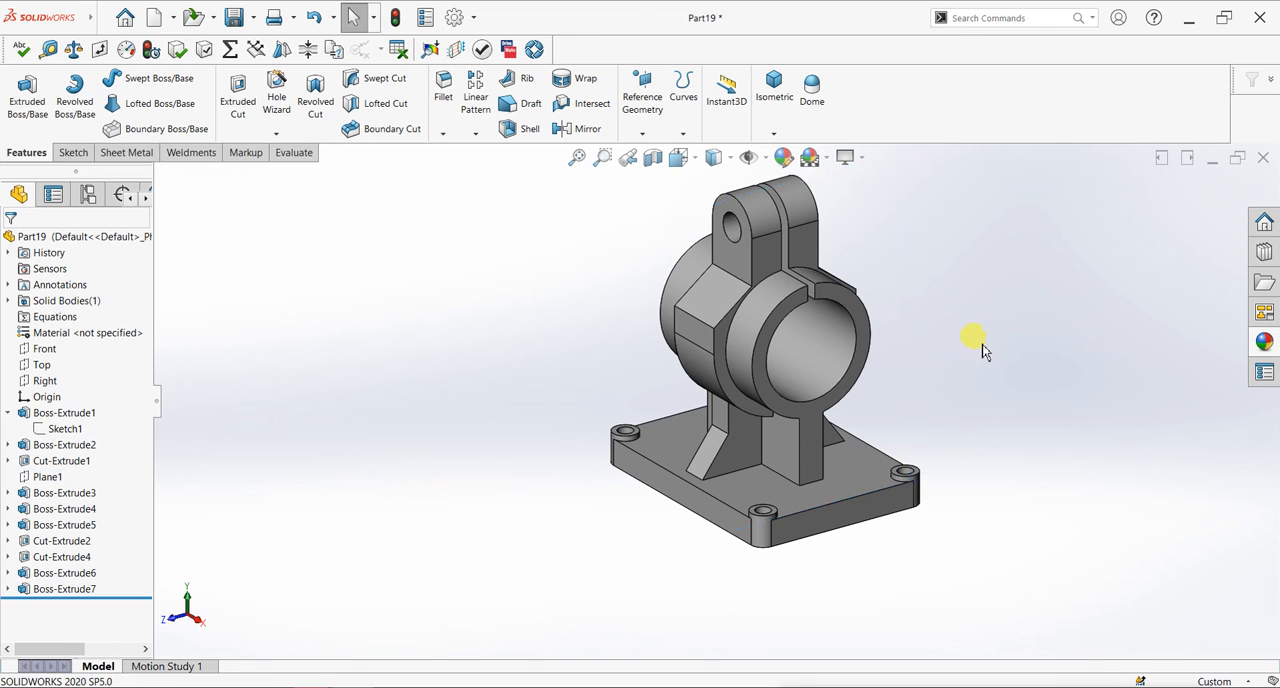
# - Show the finished bracket in the standard isometric orientation
pyautogui.press('f')
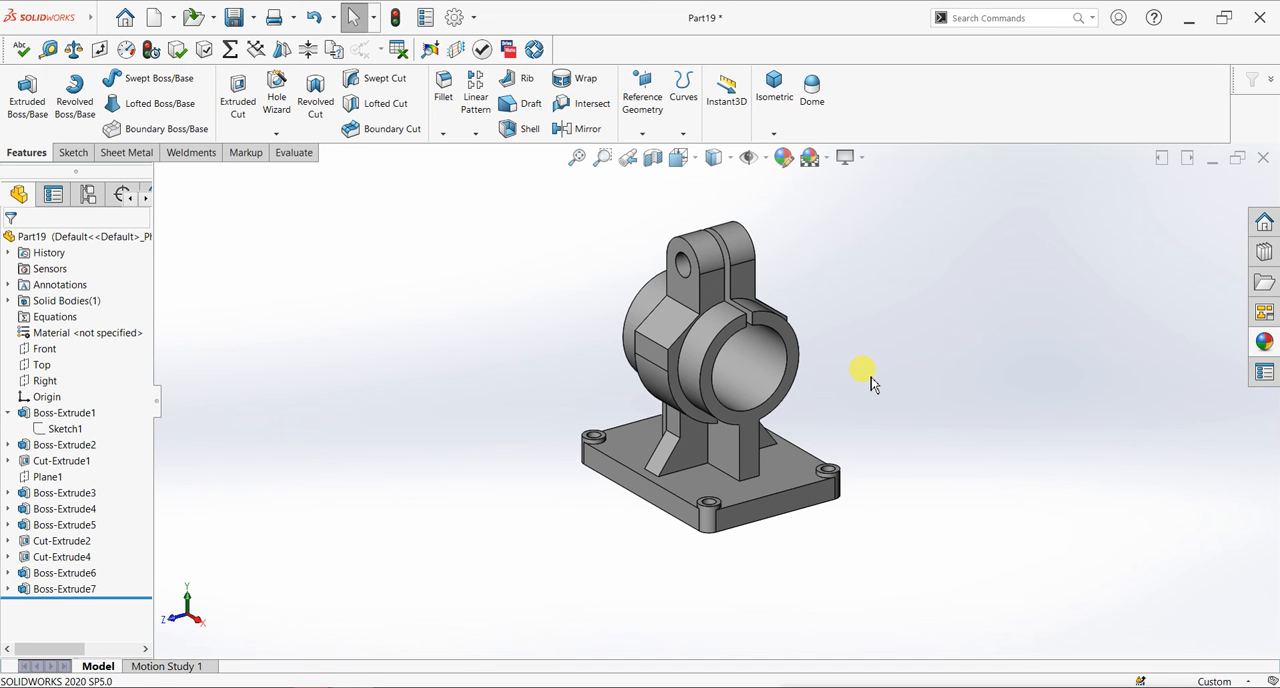
pyautogui.scroll(-2, 871, 385)
pyautogui.press('space')
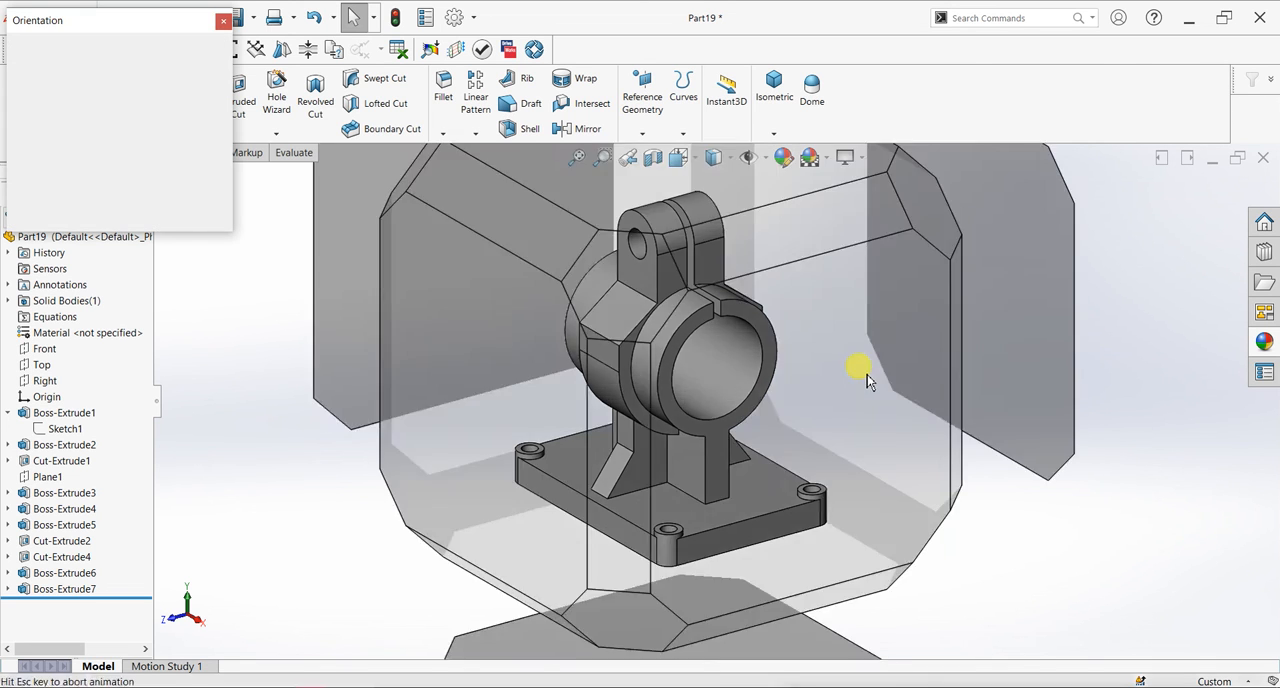
pyautogui.click(523, 437)
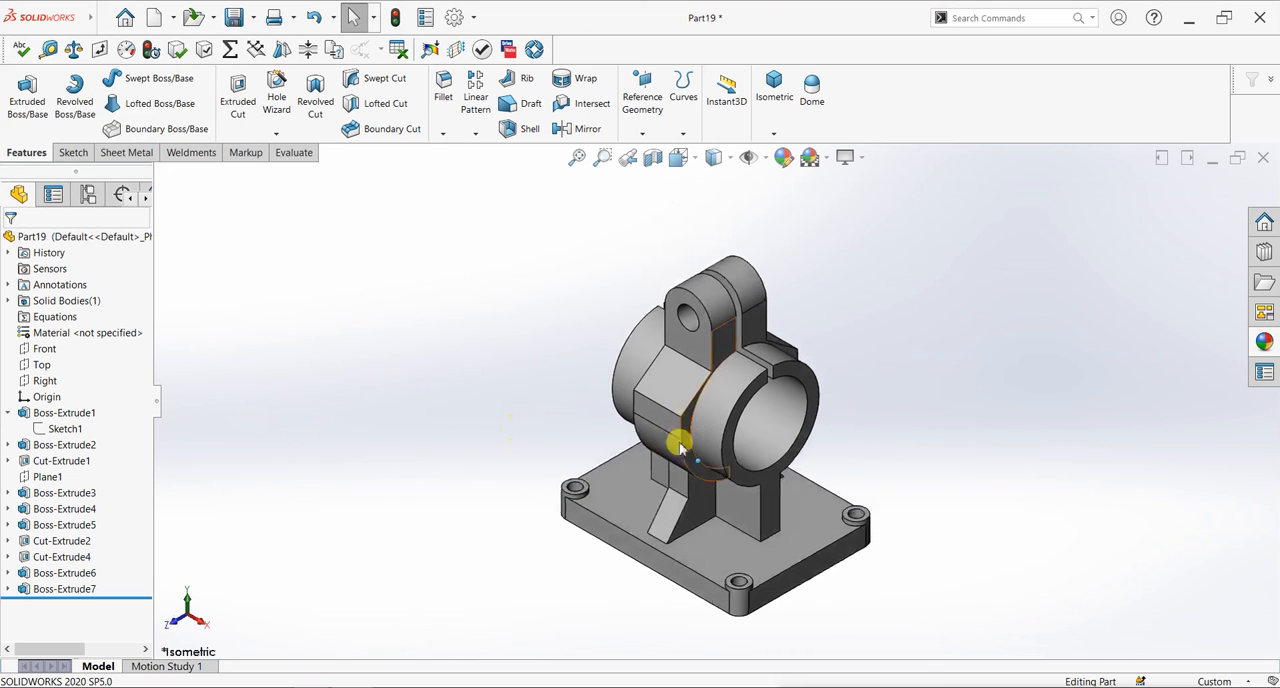
pyautogui.scroll(-2, 883, 487)
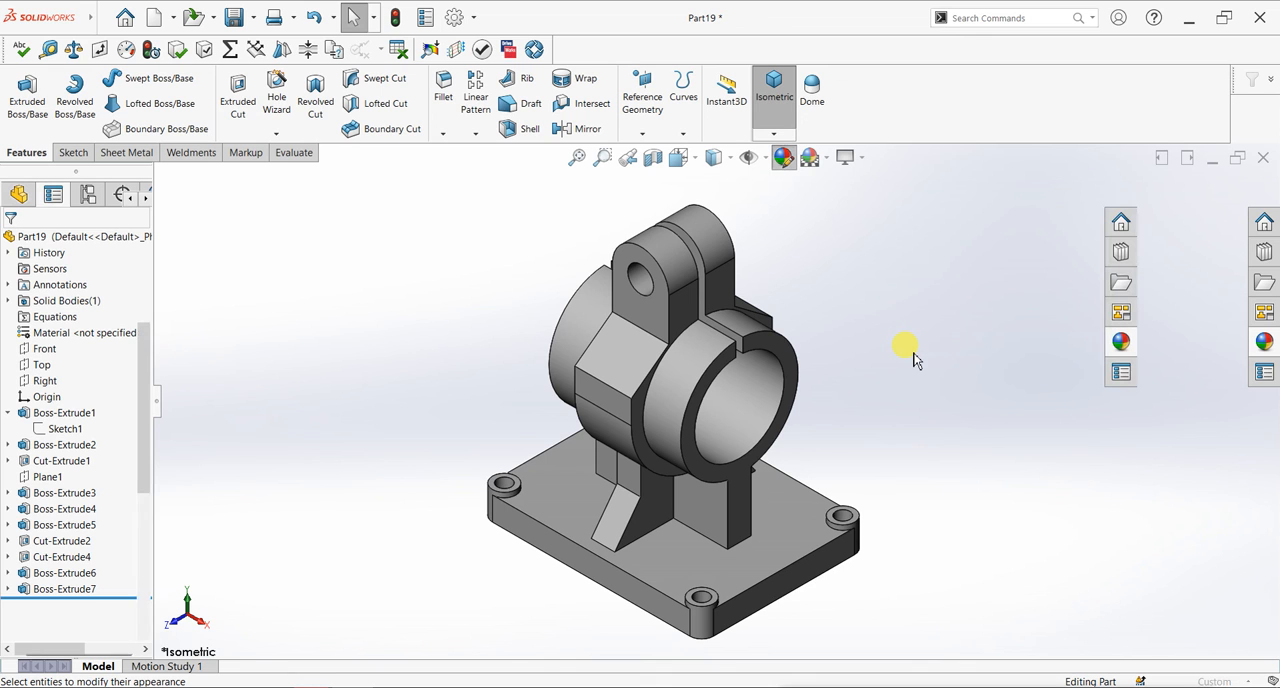
# - Apply a green colour to the whole part and turn on RealView graphics
pyautogui.click(1212, 388)
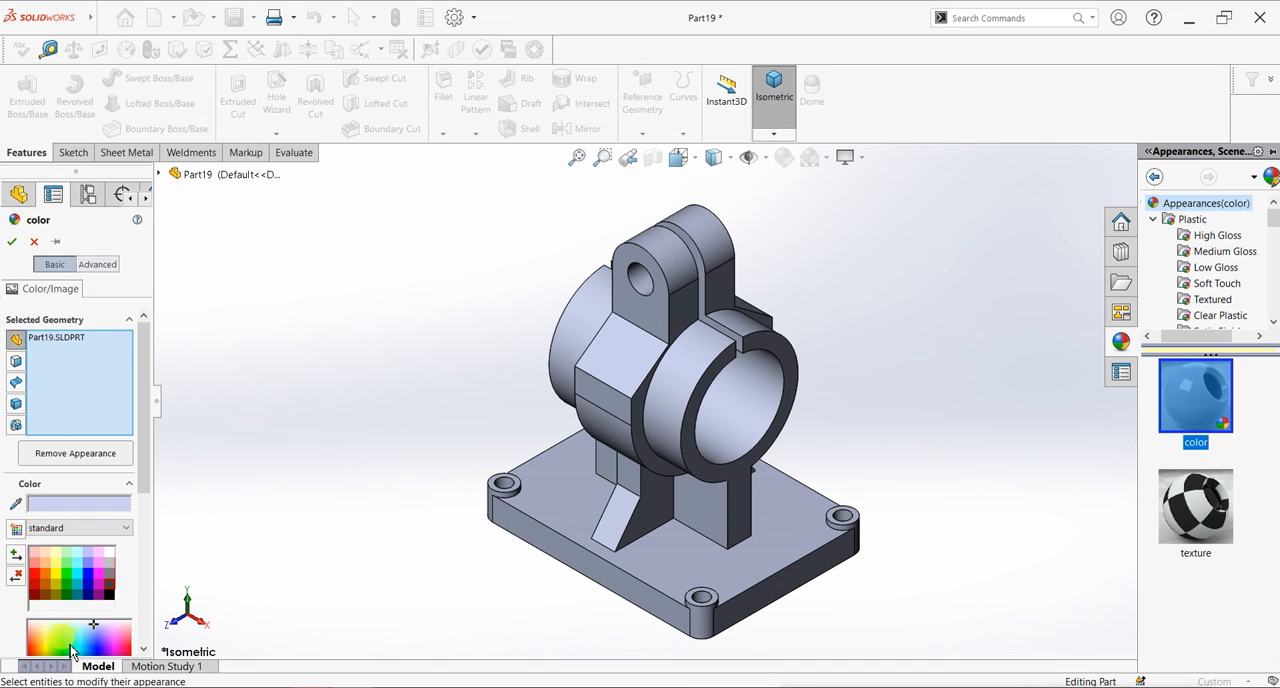
pyautogui.click(72, 650)
pyautogui.click(70, 643)
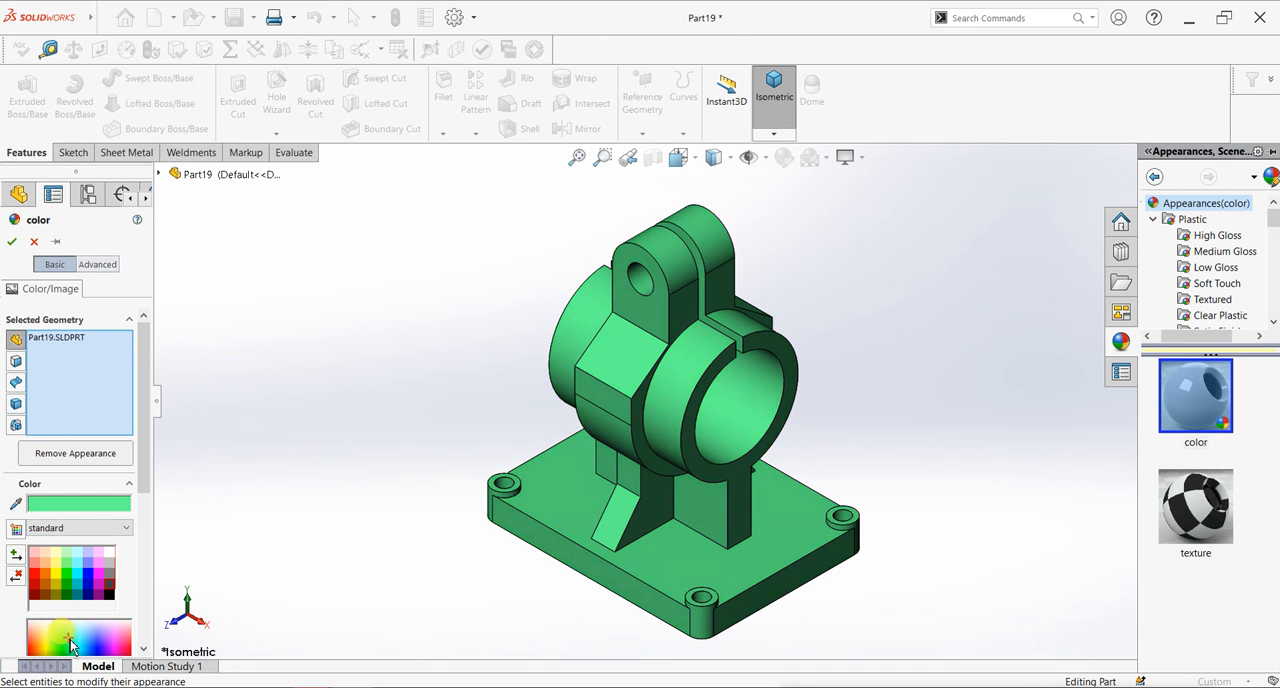
pyautogui.click(11, 241)
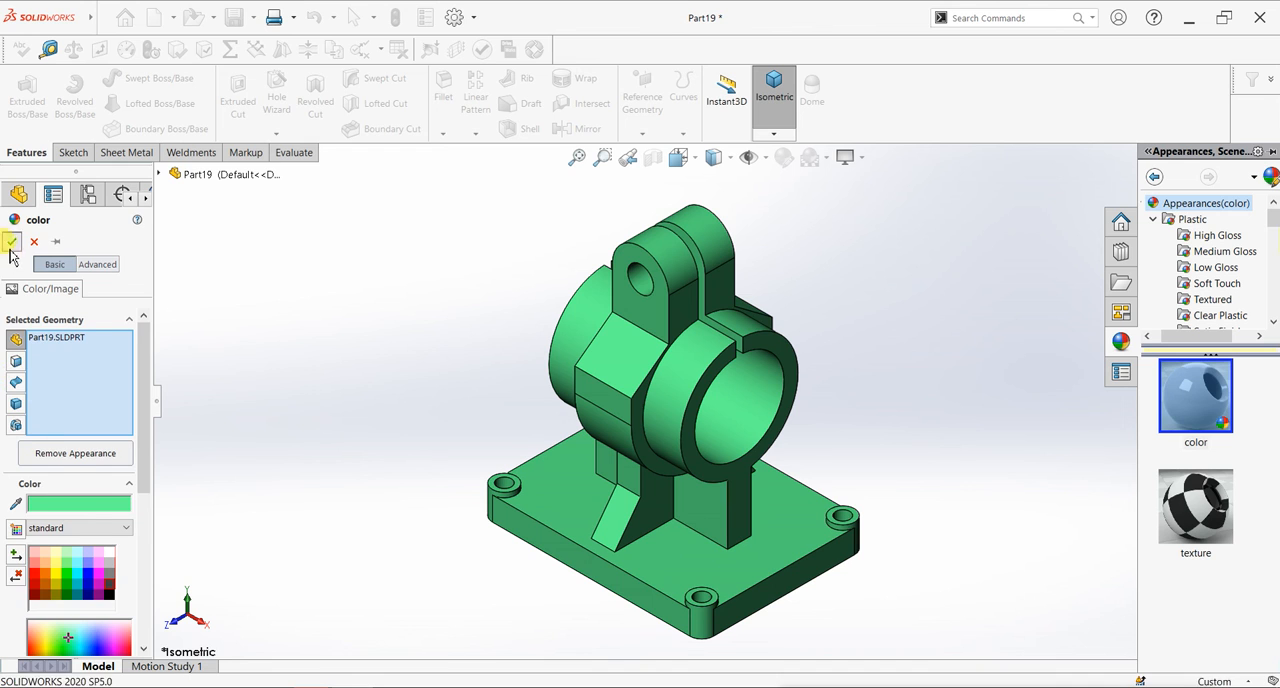
pyautogui.click(861, 160)
pyautogui.click(890, 180)
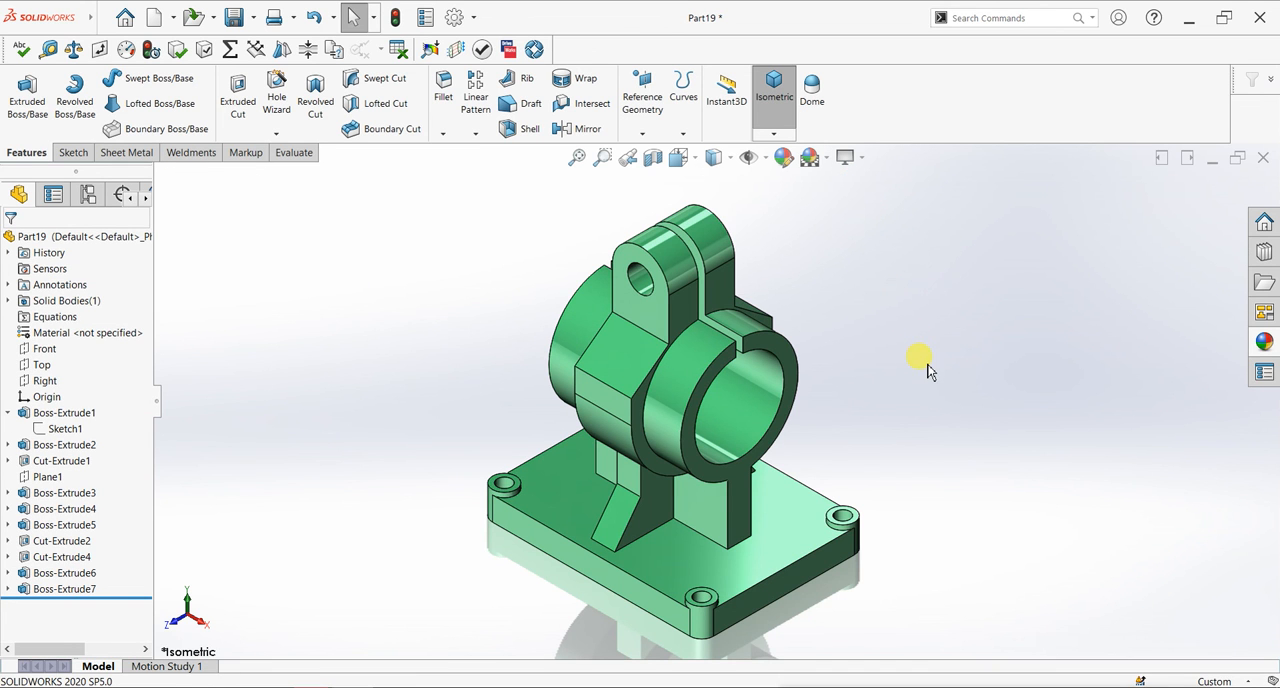